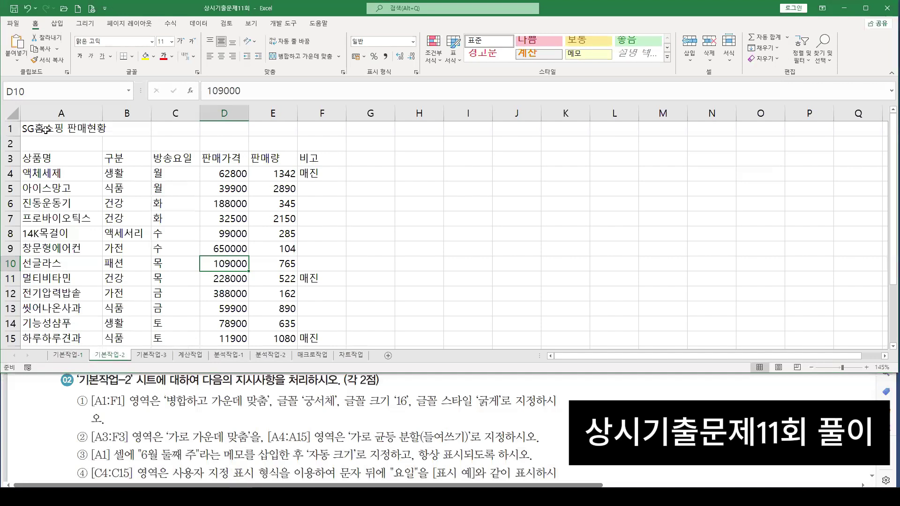
Merge and center the title across A1:F1 and set its font to 궁서체
left_click_drag(46, 129, 309, 127)
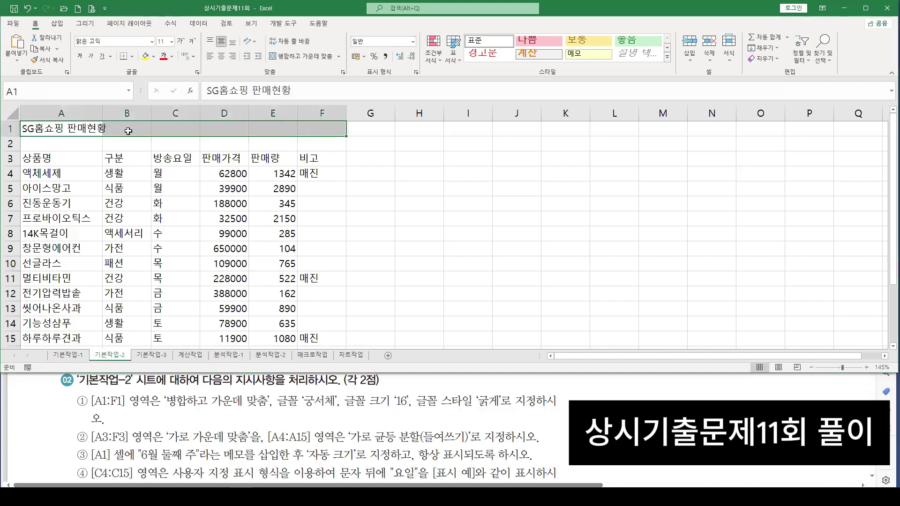
left_click(291, 61)
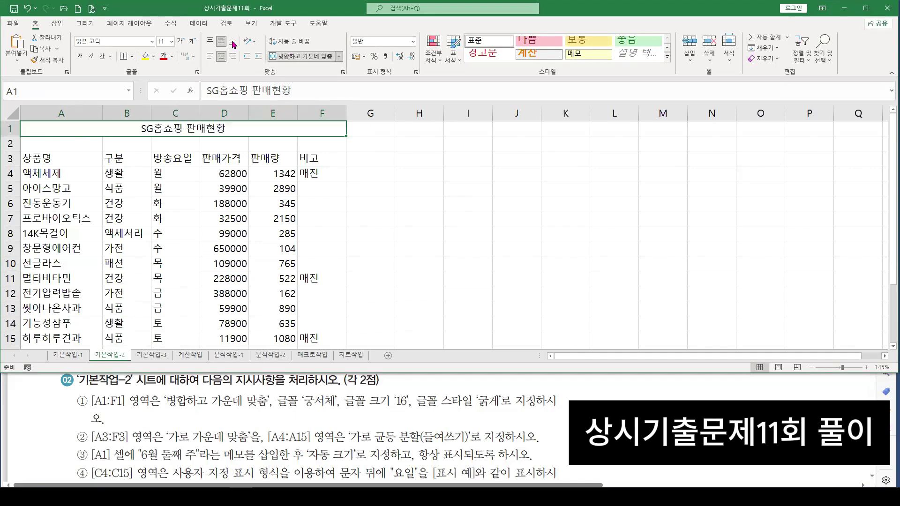
left_click(153, 41)
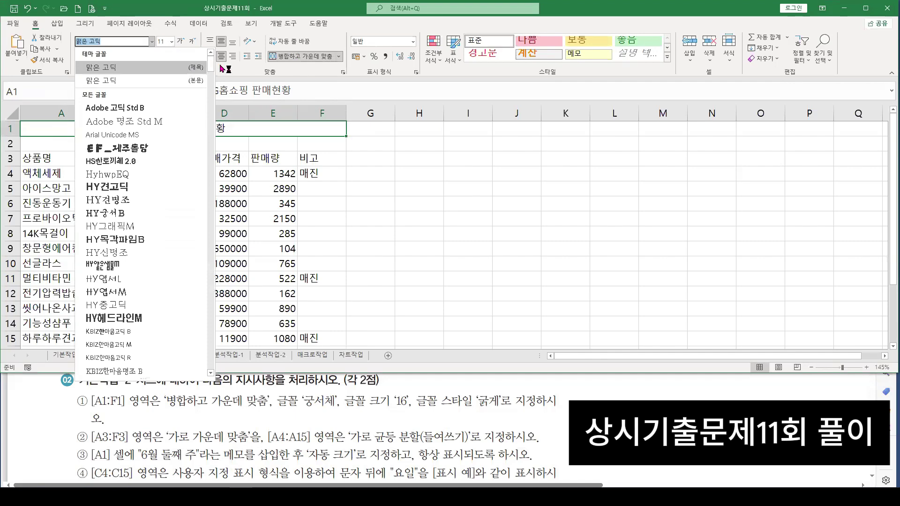
left_click_drag(211, 61, 215, 96)
scroll(217, 98, "up", 3)
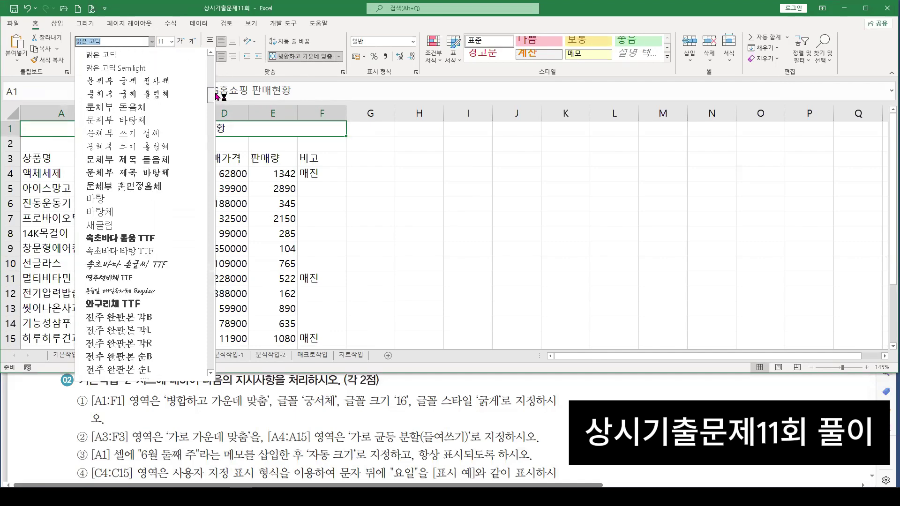
scroll(217, 96, "up", 10)
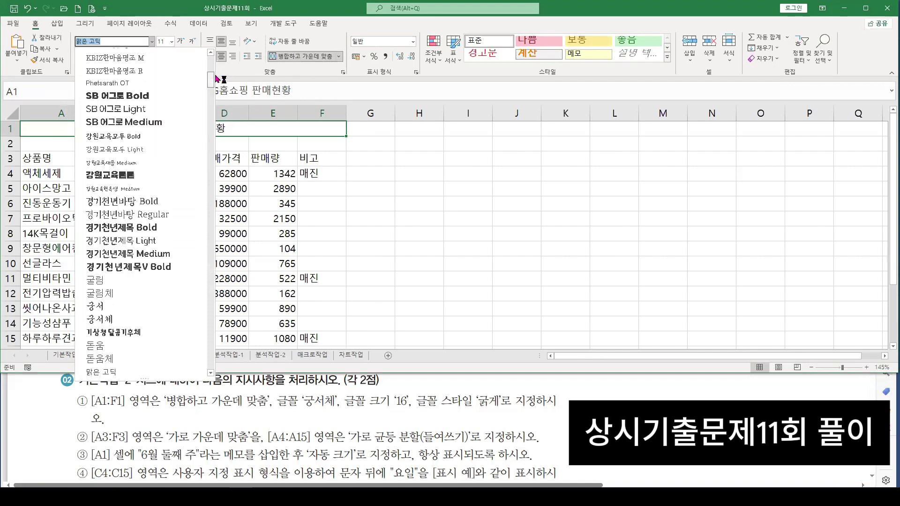
scroll(105, 361, "down", 1)
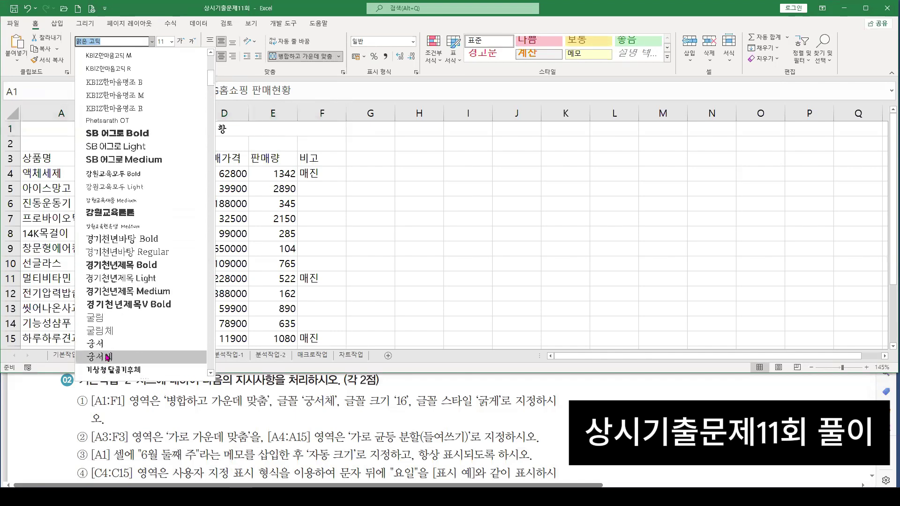
left_click(106, 357)
Set the merged title's font size to 16 and make it bold
left_click(171, 42)
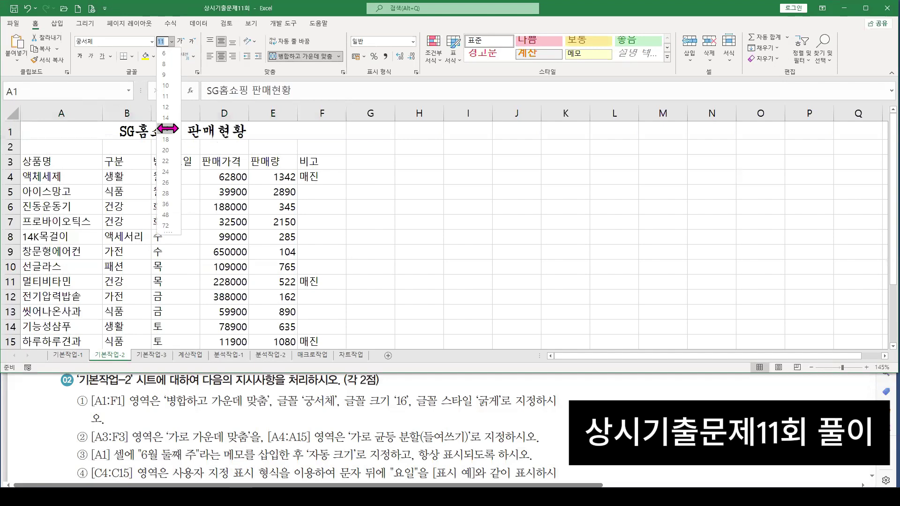
left_click(166, 129)
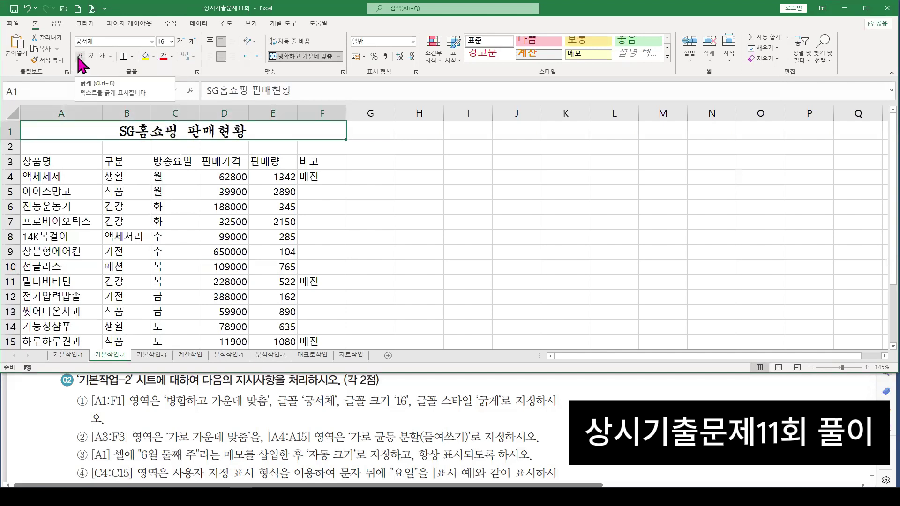
left_click(79, 56)
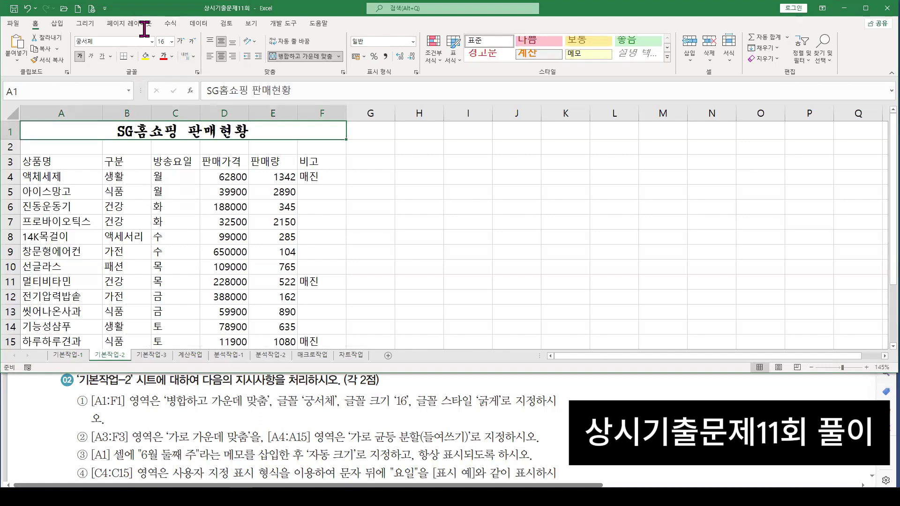
left_click(197, 72)
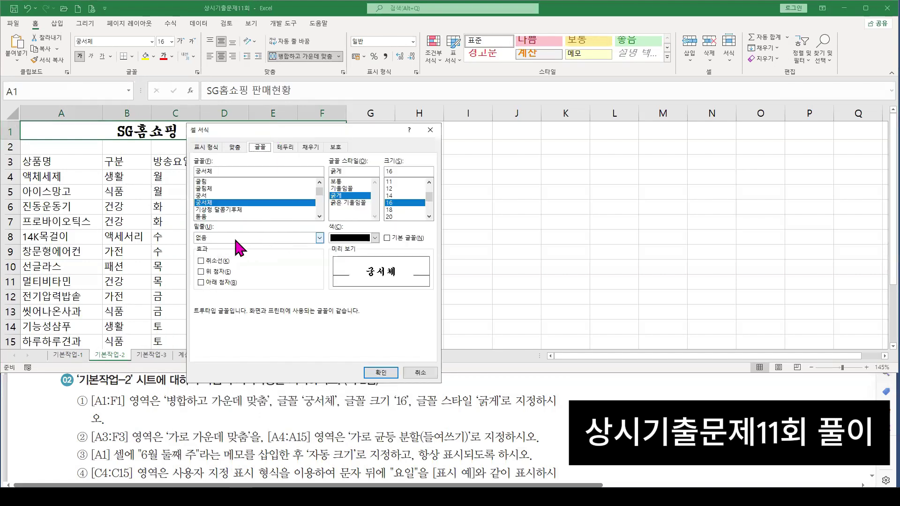
left_click(236, 239)
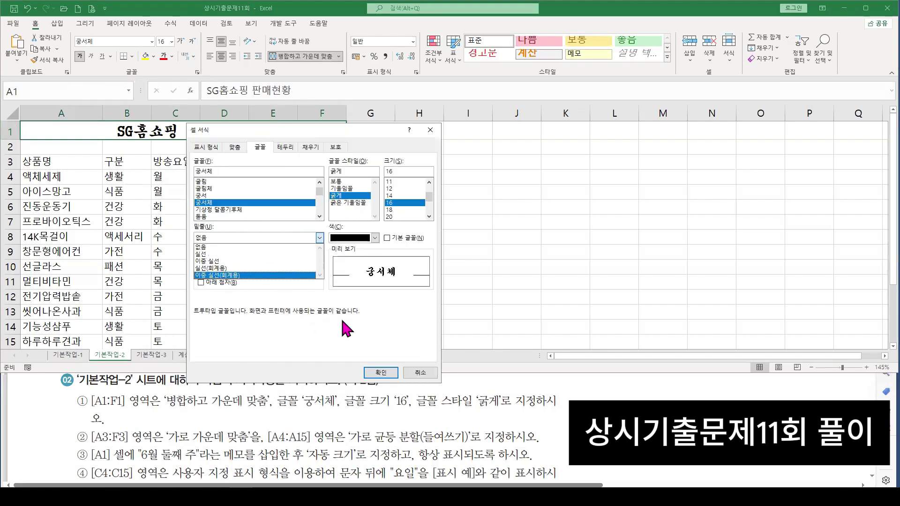
left_click(301, 288)
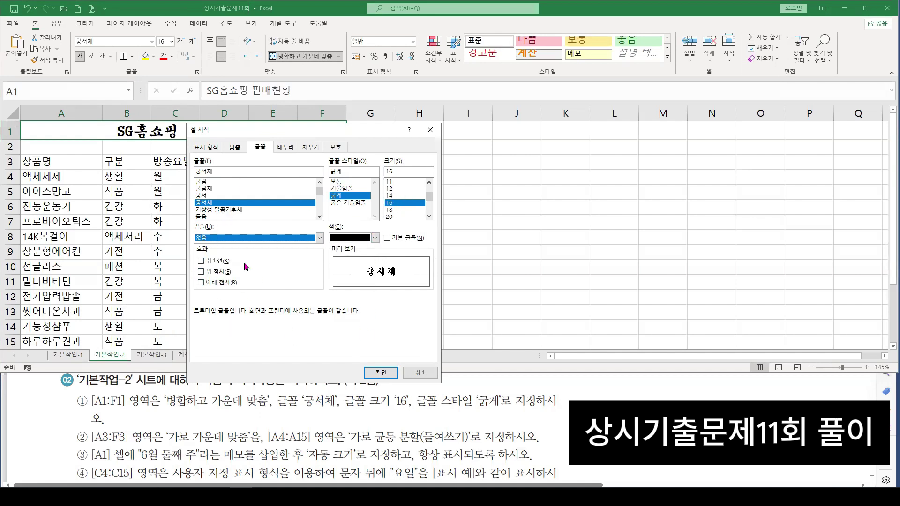
left_click(415, 373)
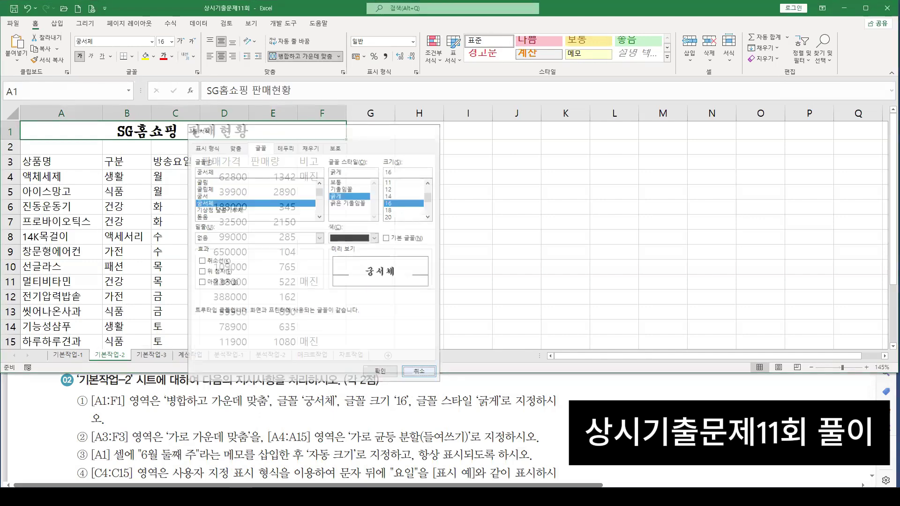
Center the header cells A3:F3 horizontally
scroll(137, 432, "down", 1)
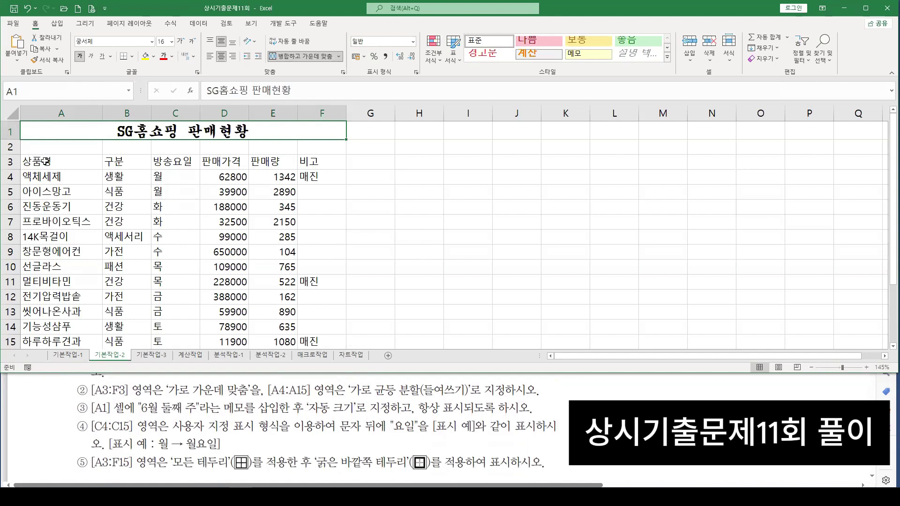
left_click_drag(46, 162, 328, 161)
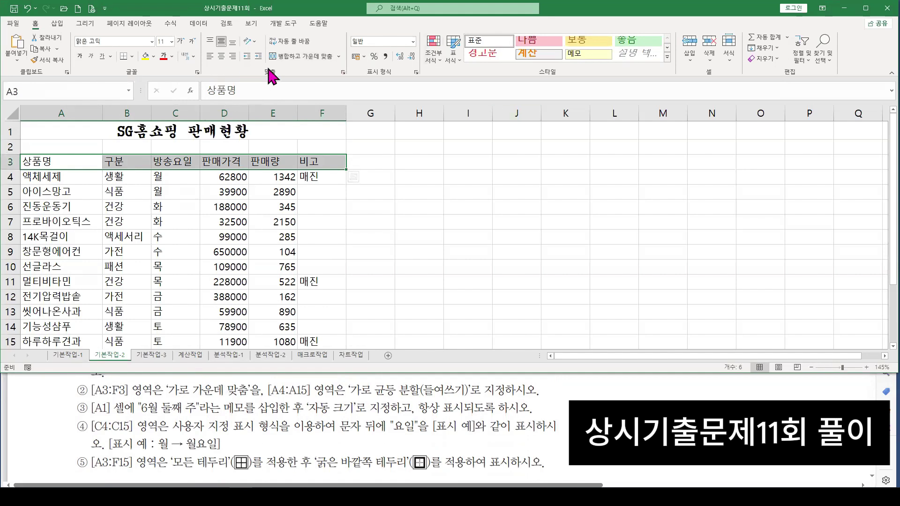
left_click(221, 56)
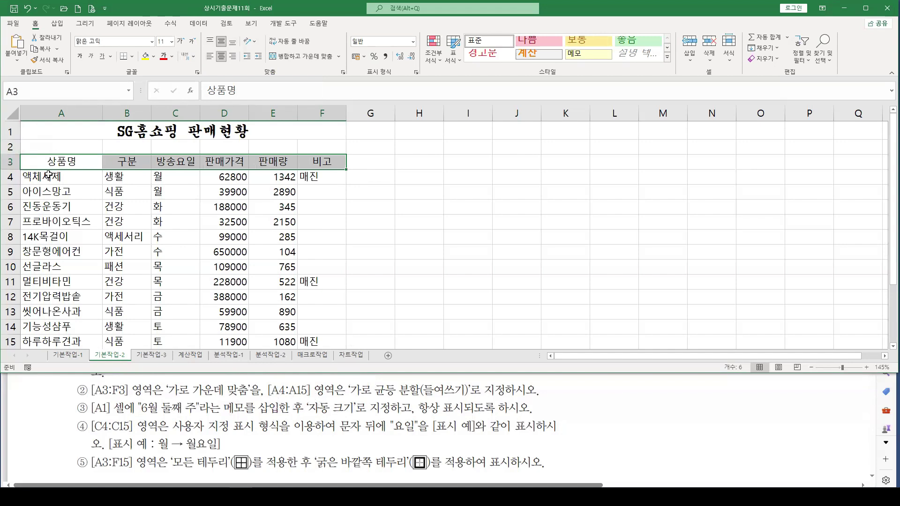
Set the horizontal alignment of the product names in A4:A15 to 균등 분할 (들여쓰기)
left_click_drag(49, 176, 52, 341)
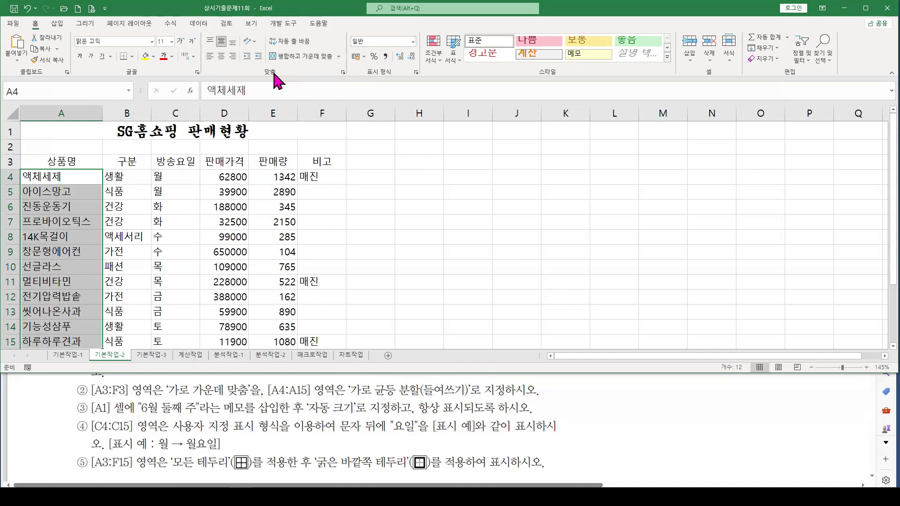
left_click(343, 71)
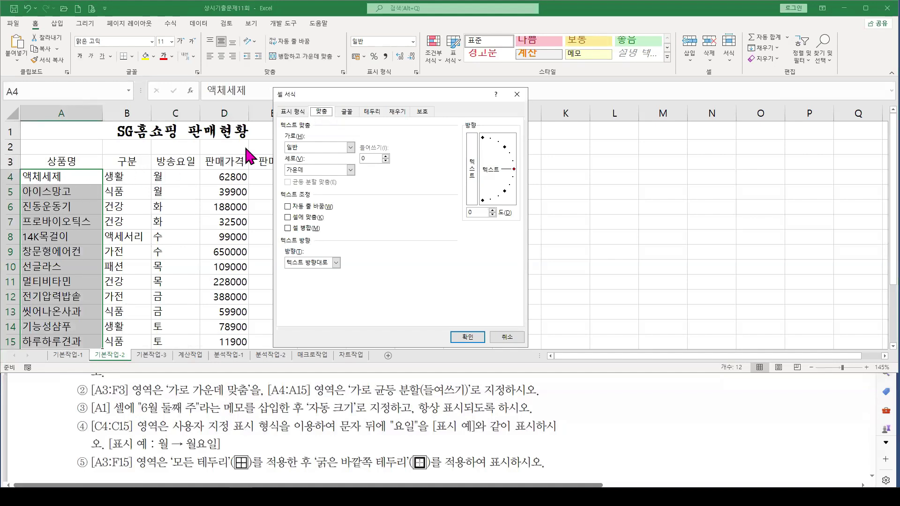
left_click(351, 147)
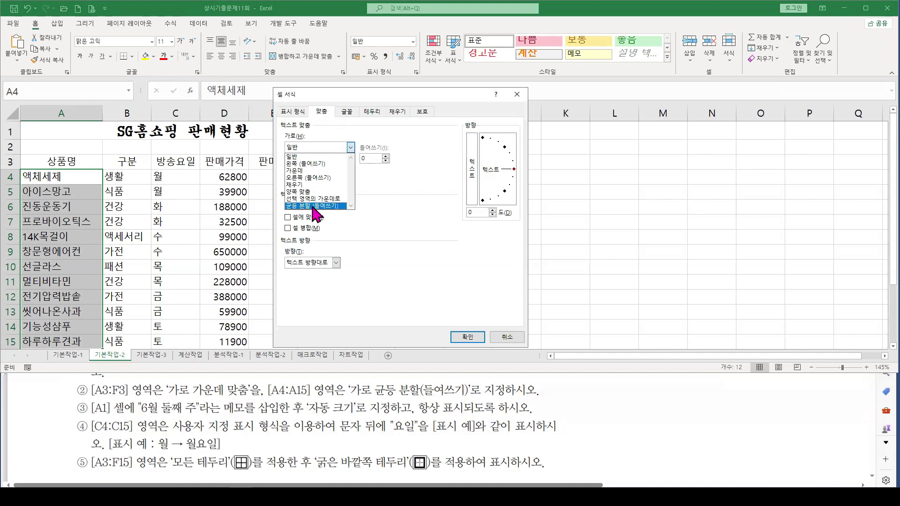
left_click(312, 206)
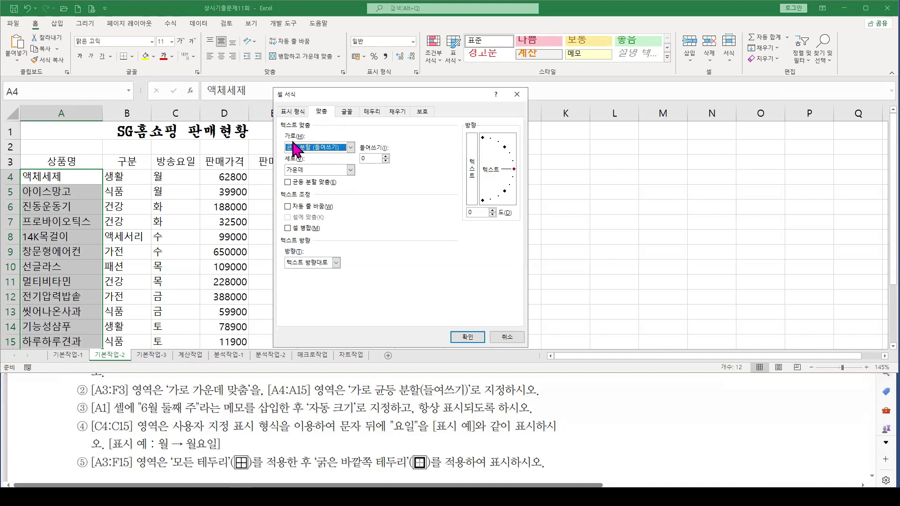
left_click(466, 337)
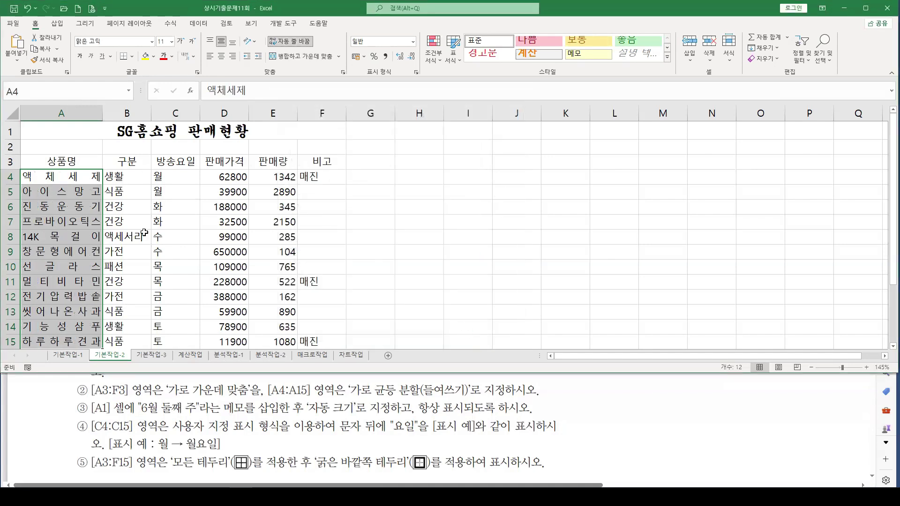
left_click(197, 210)
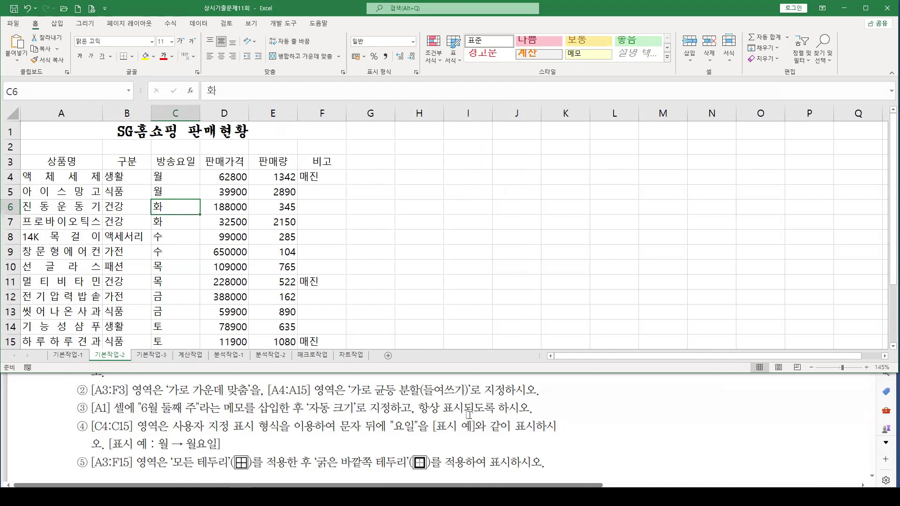
Insert a memo on cell A1, replacing the default author text with "6월 둘째 주"
left_click(77, 128)
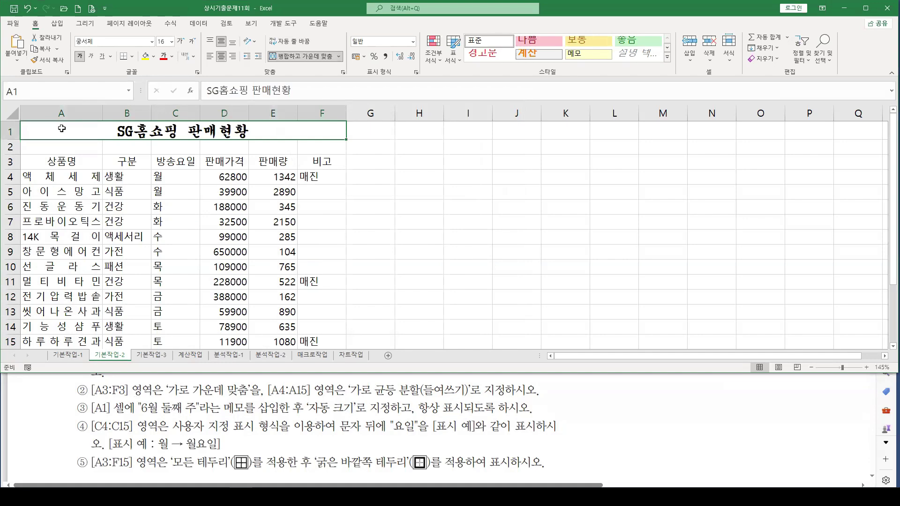
right_click(62, 128)
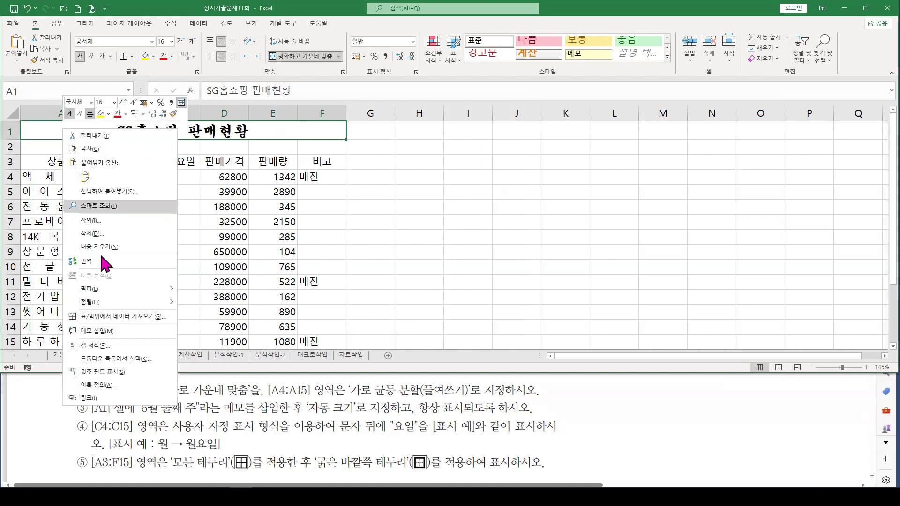
left_click(94, 331)
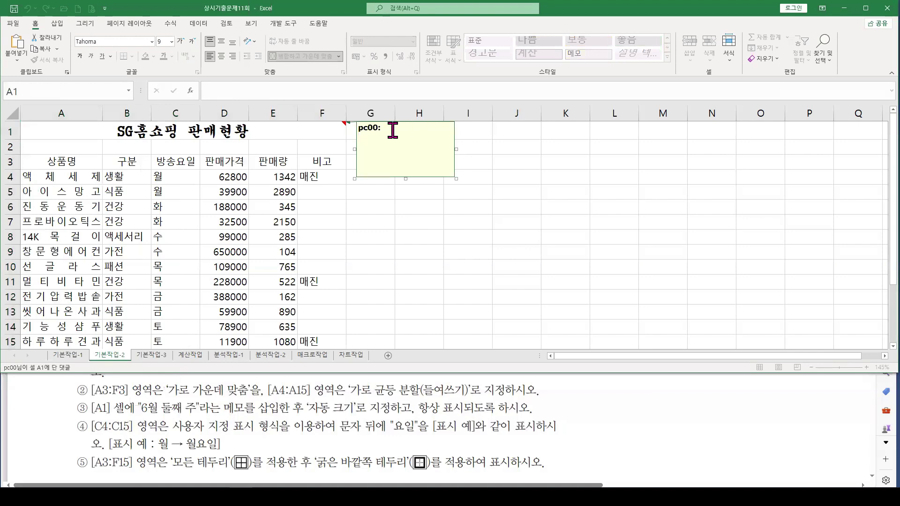
key("BackSpace")
type("6월 ㄷ")
type("째 주")
key("Escape")
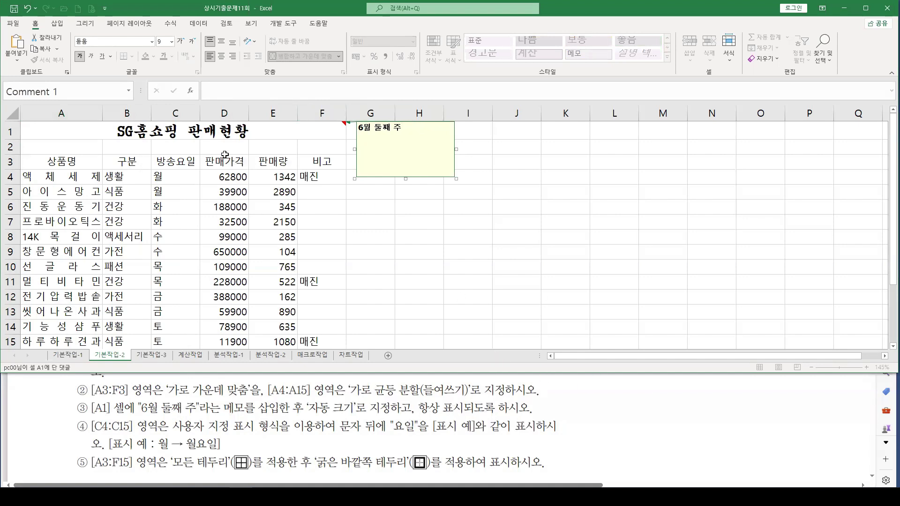
Set the memo on cell A1 to be always displayed
left_click(106, 128)
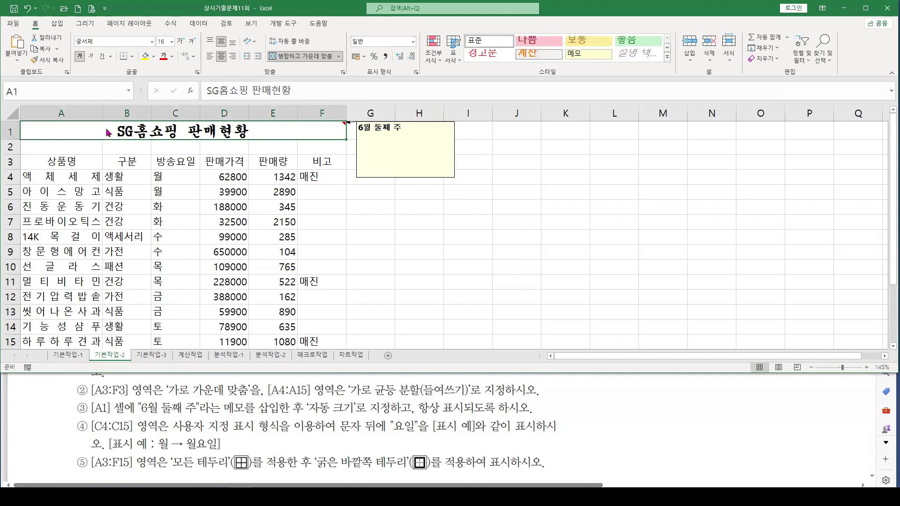
right_click(106, 130)
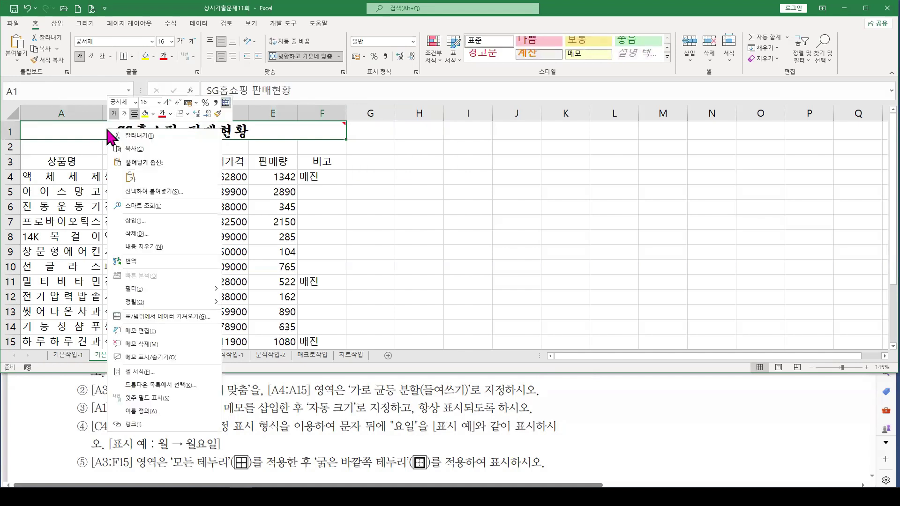
left_click(132, 358)
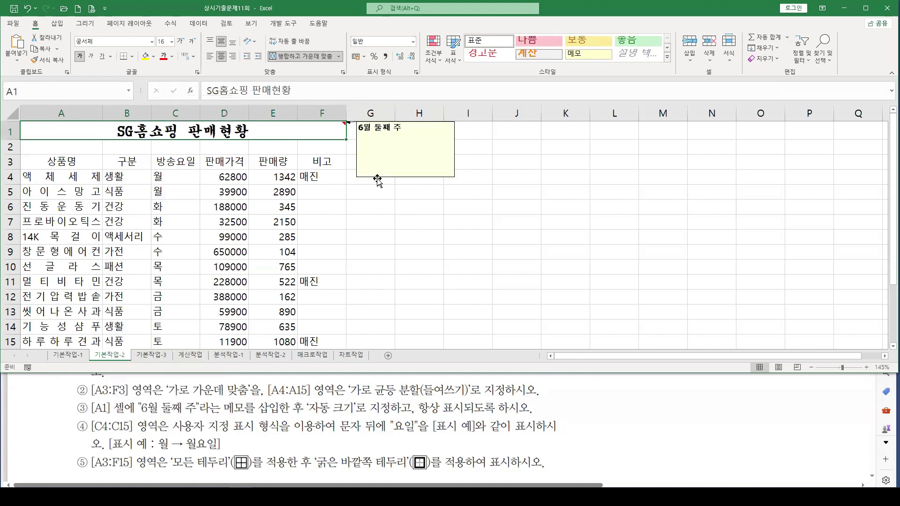
Turn on automatic sizing (자동 크기) in the format of the A1 memo
left_click(453, 140)
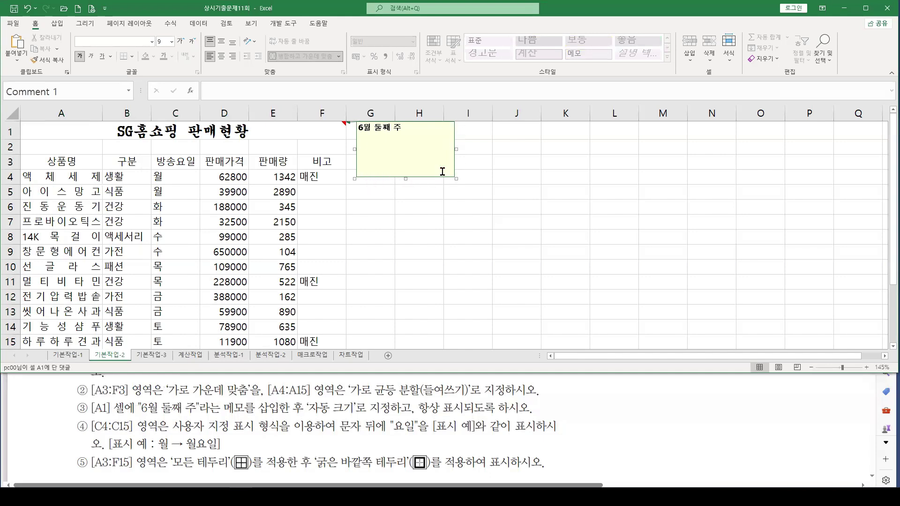
right_click(455, 140)
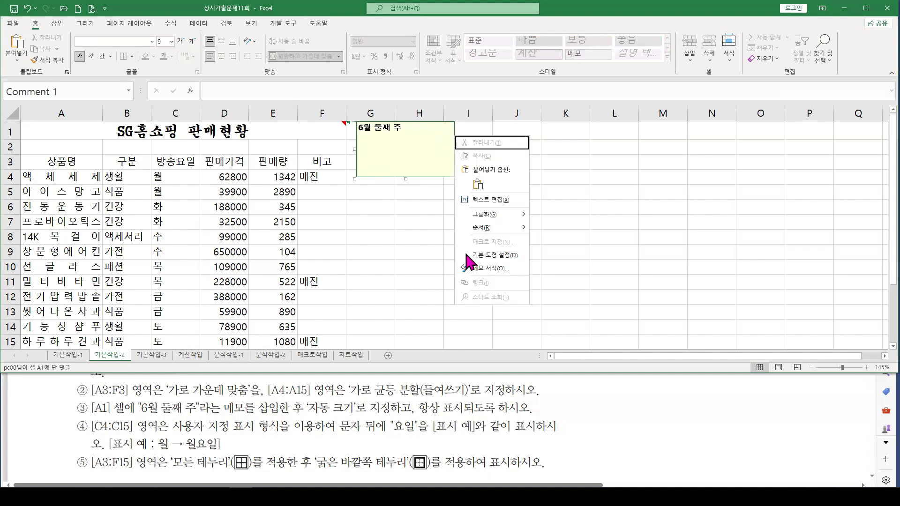
left_click(488, 269)
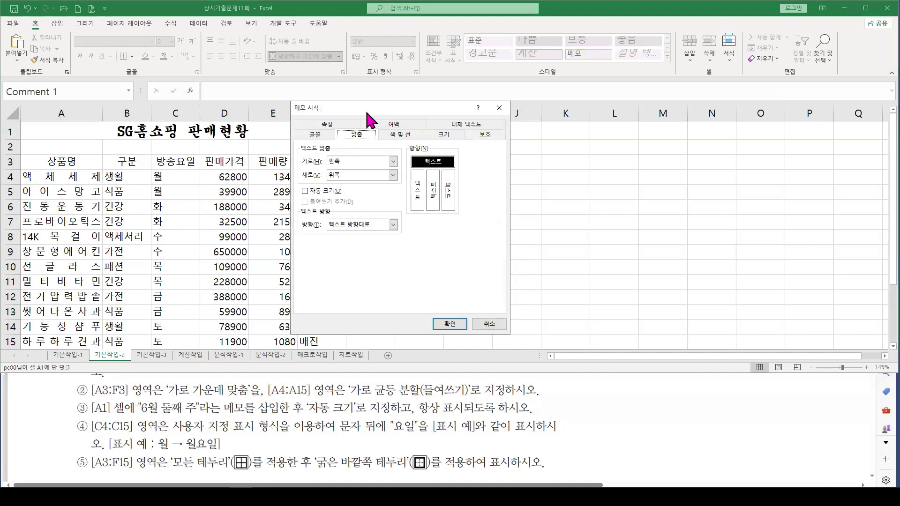
left_click_drag(365, 109, 522, 121)
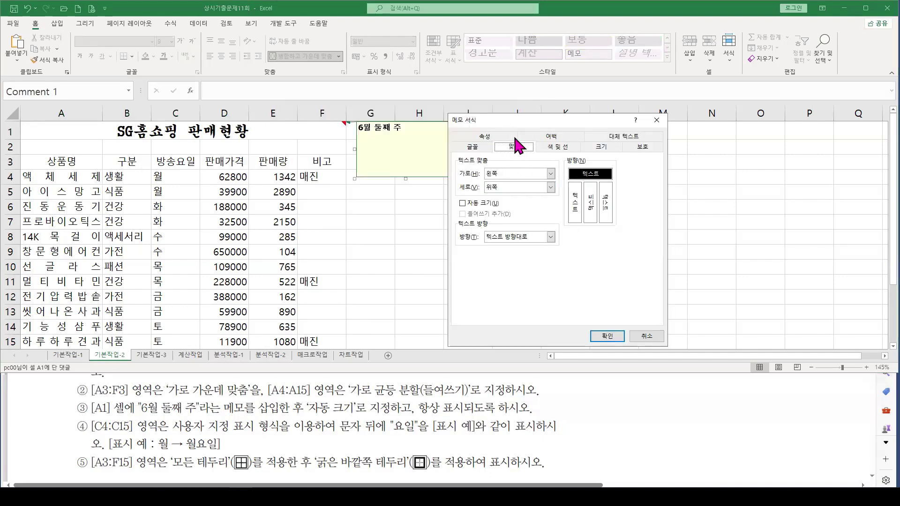
left_click(461, 204)
left_click(605, 336)
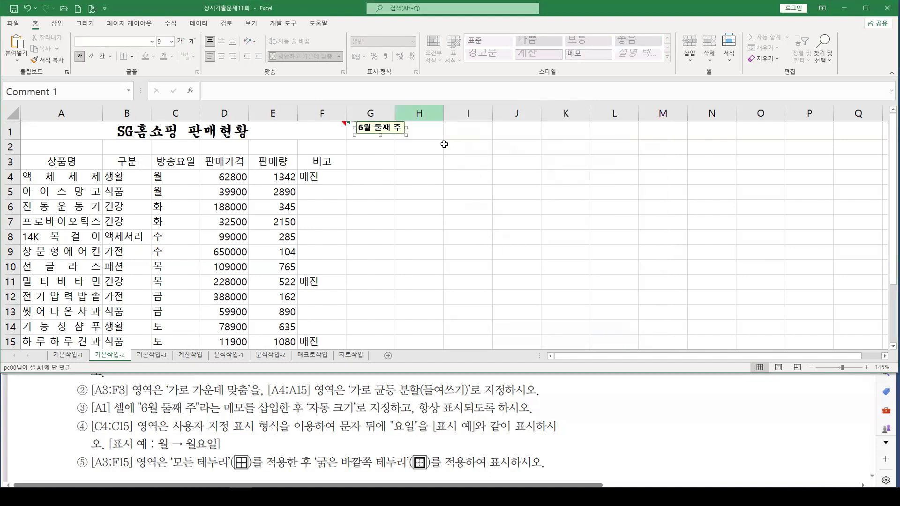
left_click(376, 199)
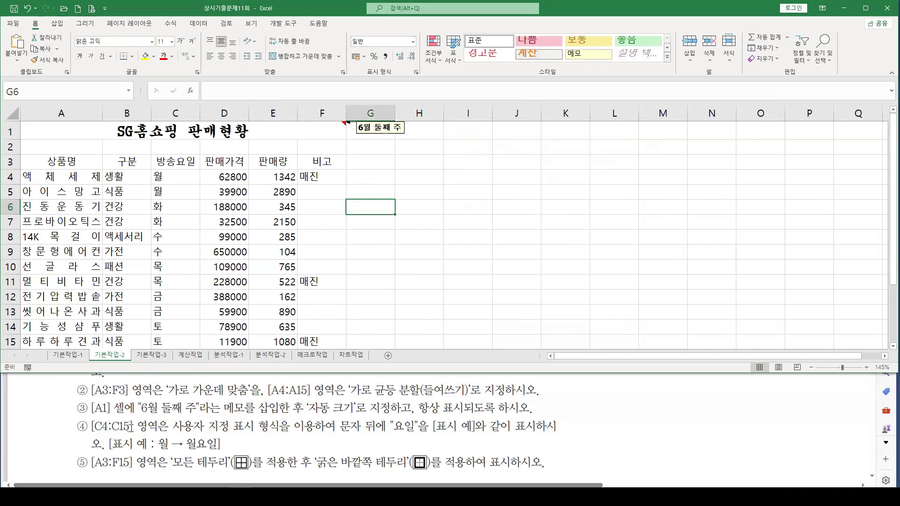
Apply the custom number format @"요일" to the broadcast days in C4:C15
left_click(176, 173)
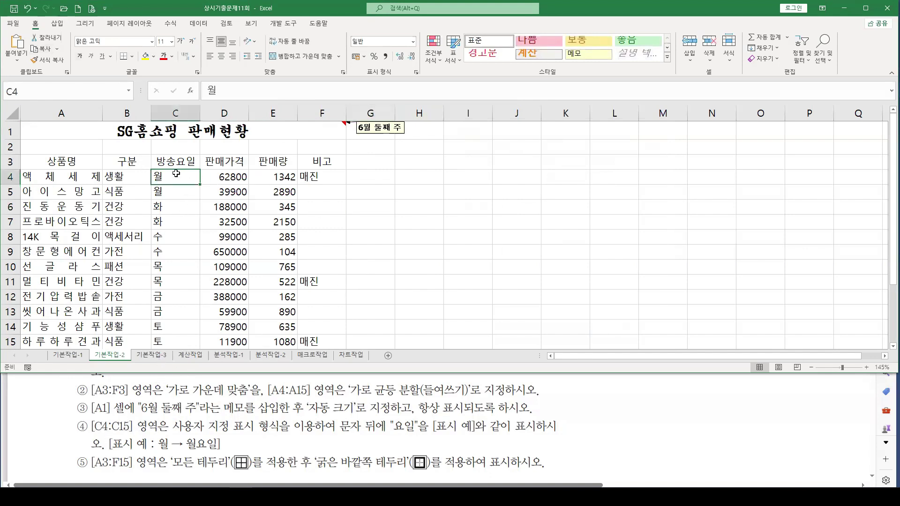
left_click_drag(176, 174, 180, 341)
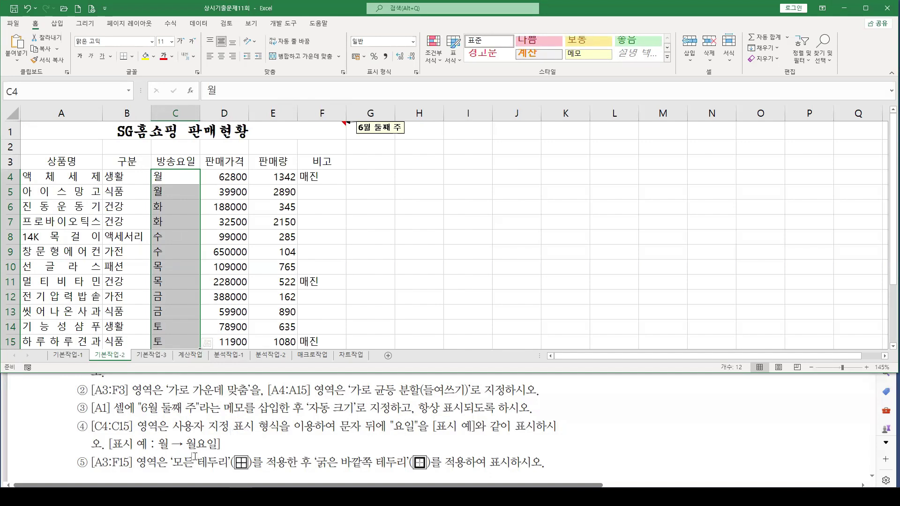
right_click(192, 178)
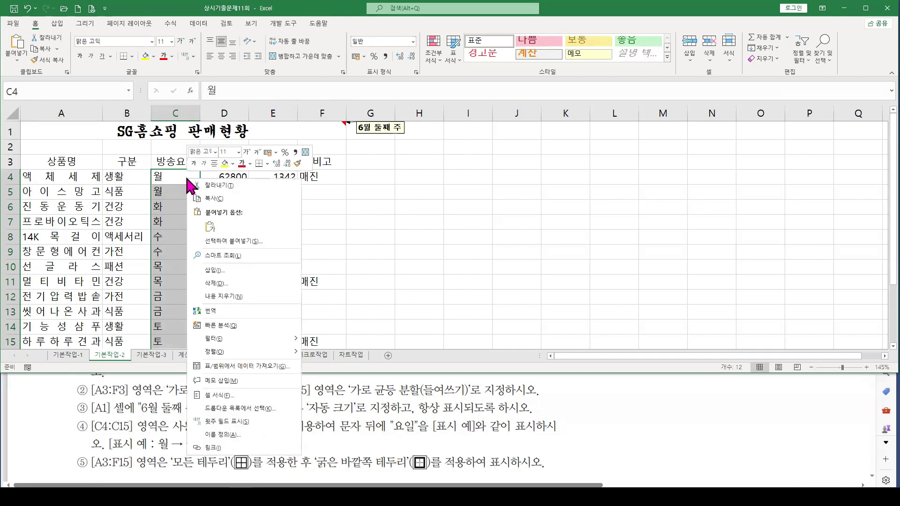
left_click(218, 395)
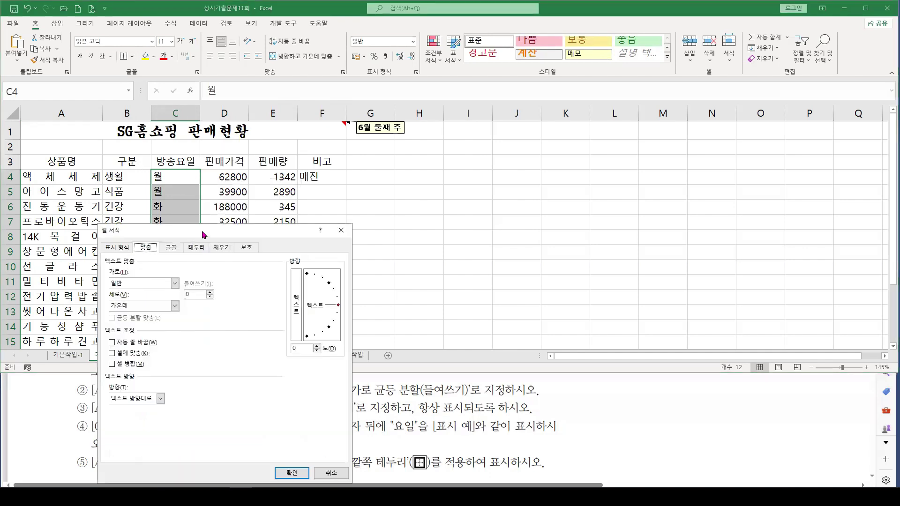
left_click(249, 137)
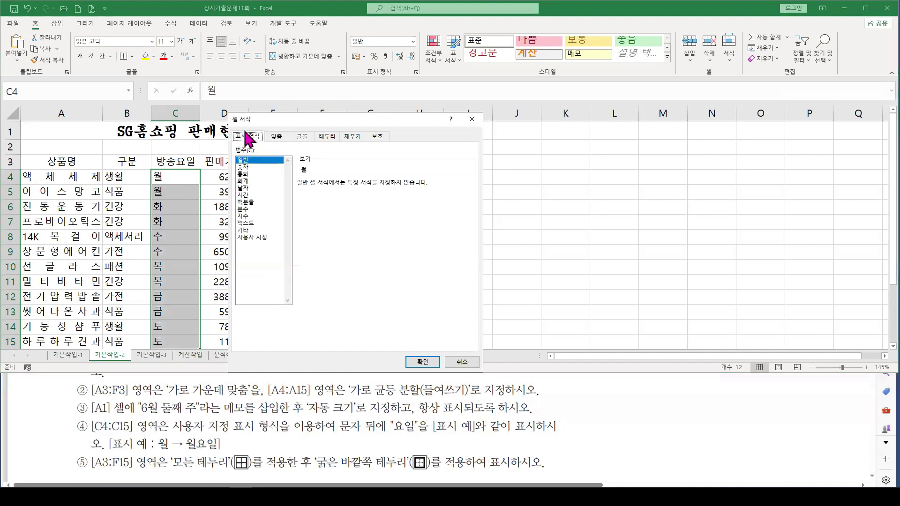
left_click(251, 237)
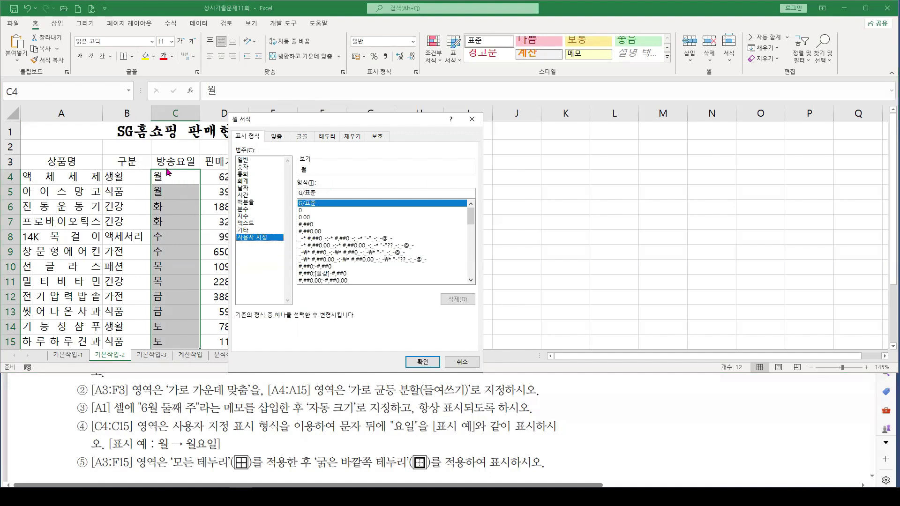
left_click(330, 203)
type("@")
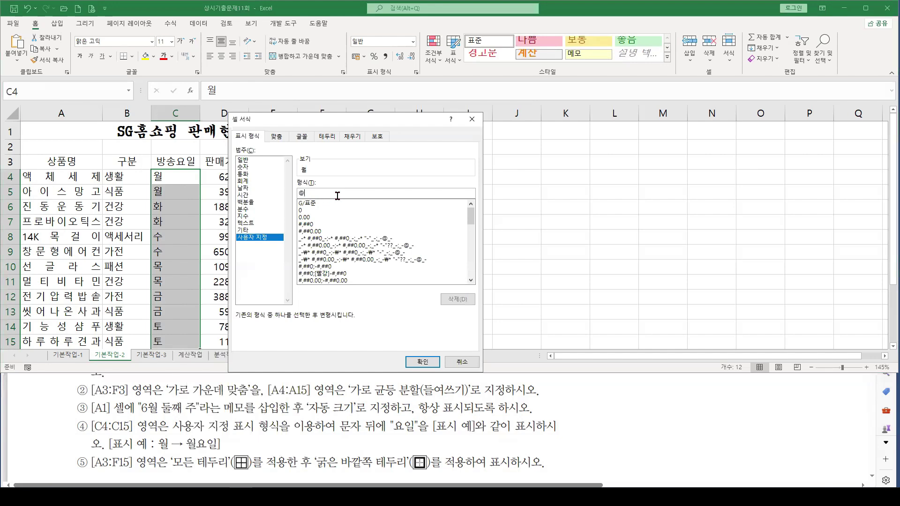
type("\"\"요이ㄹ")
key("Right")
left_click(423, 362)
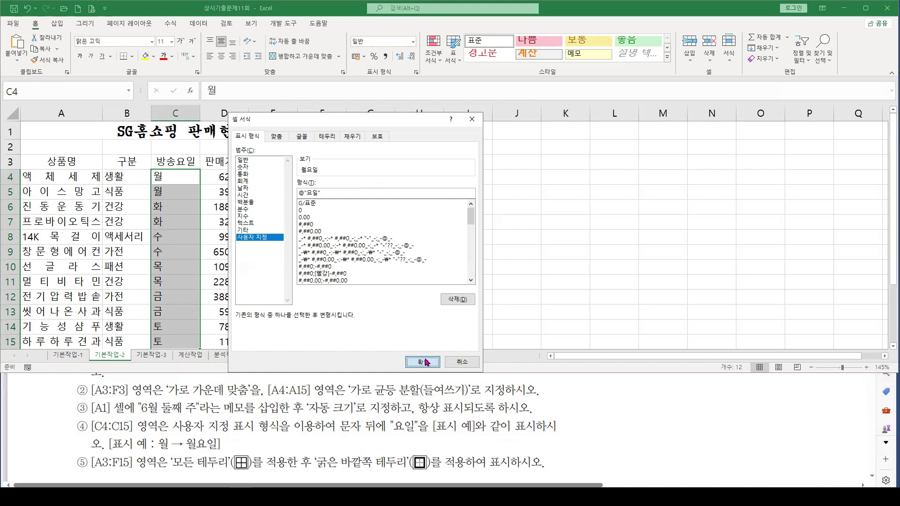
left_click(188, 177)
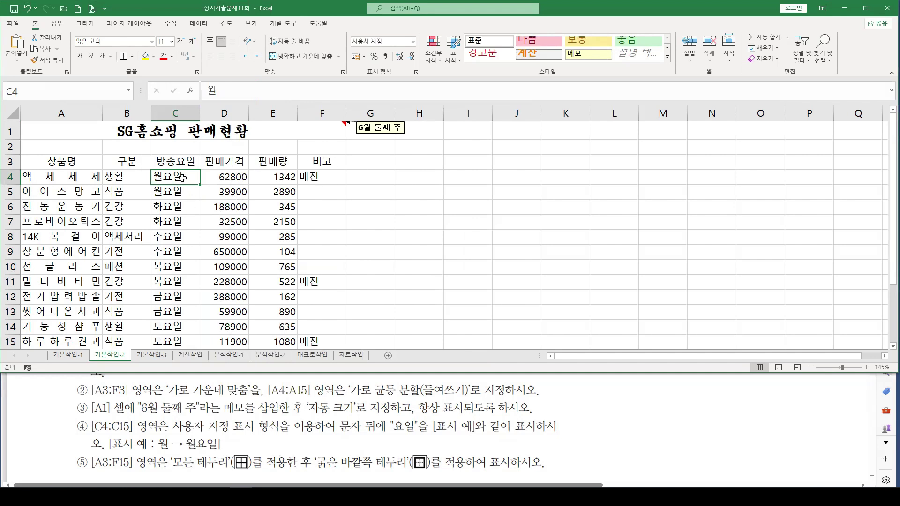
left_click_drag(174, 178, 175, 240)
left_click_drag(234, 177, 229, 238)
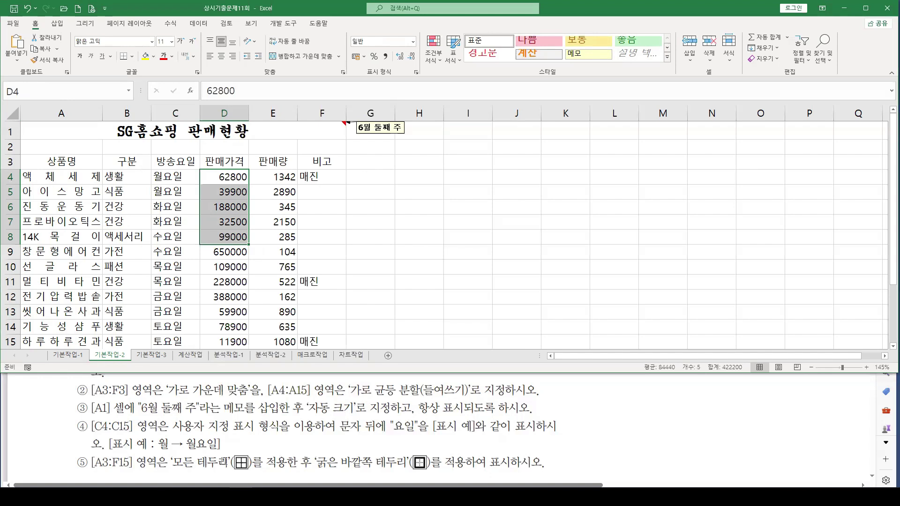
Apply all borders (모든 테두리) and then thick outside borders (굵은 바깥쪽 테두리) to the table A3:F15
left_click_drag(38, 161, 314, 343)
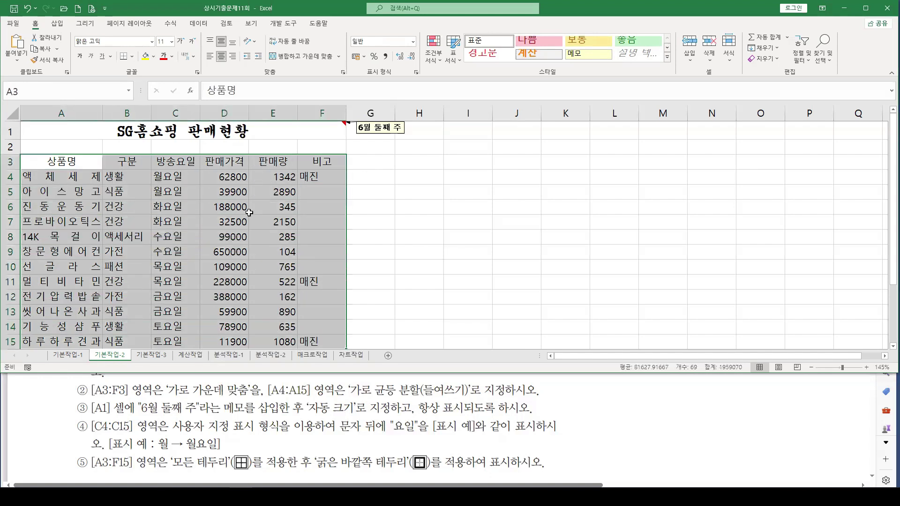
left_click(135, 57)
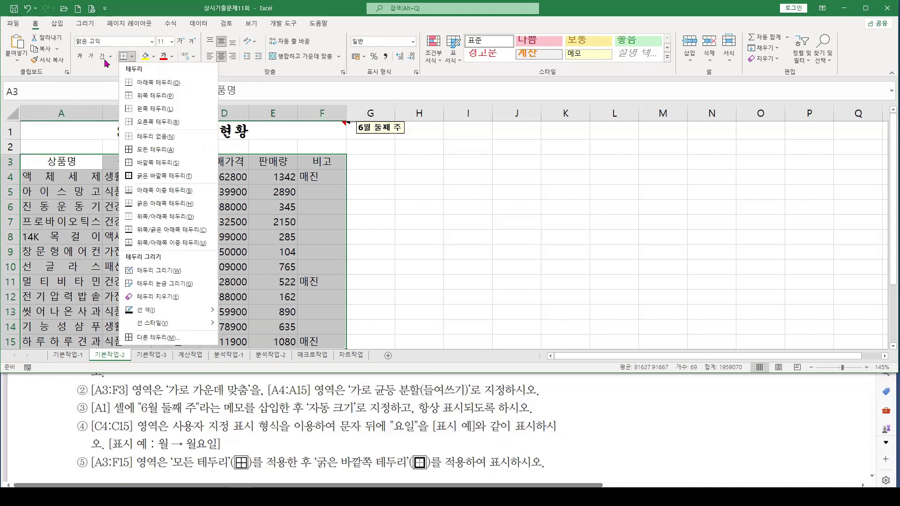
left_click(156, 151)
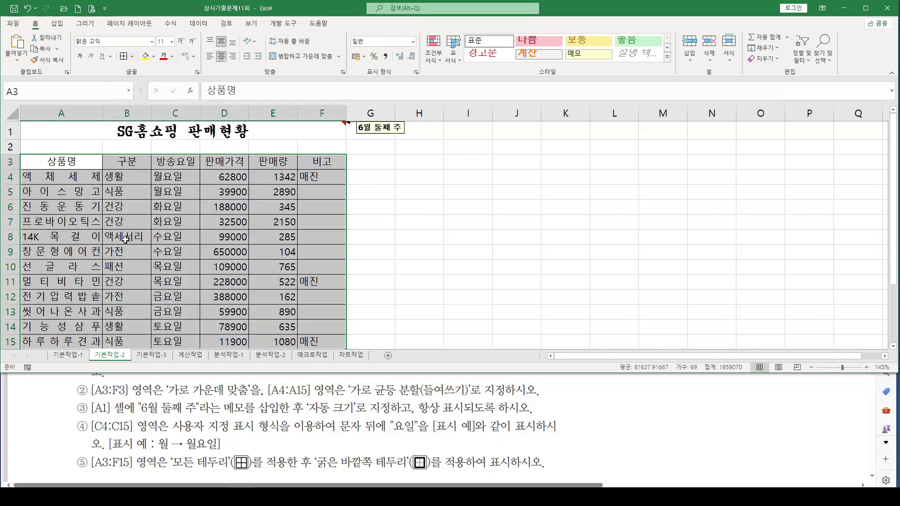
left_click(134, 58)
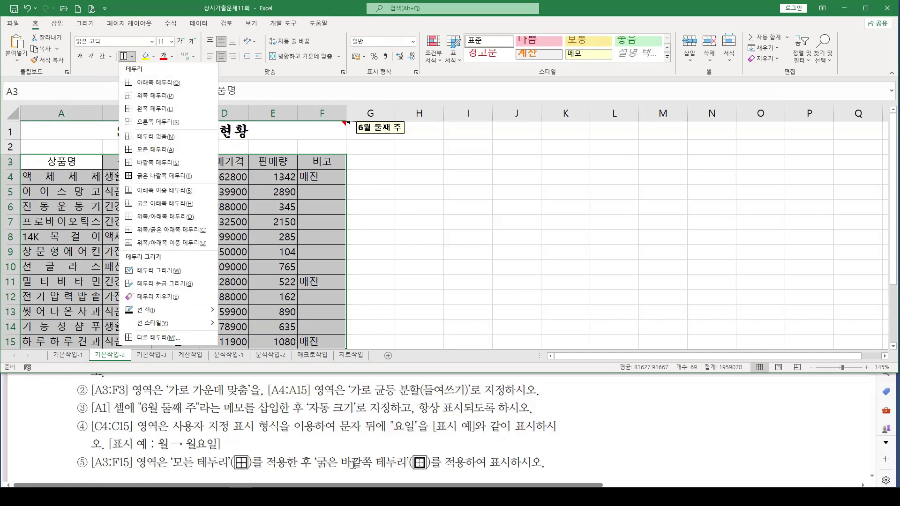
left_click(153, 177)
Examine the border line style, colour and placement options in the cell format settings for A3:F15, leaving them unapplied
left_click(132, 57)
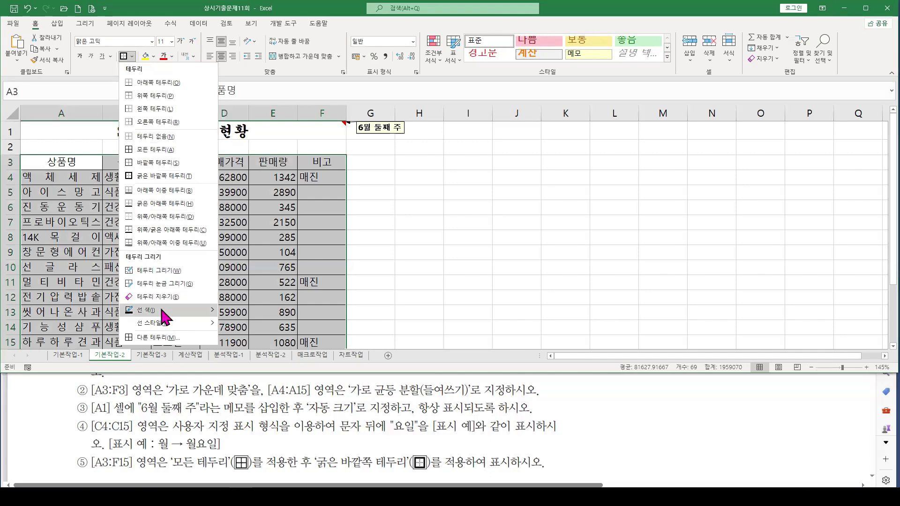
right_click(274, 188)
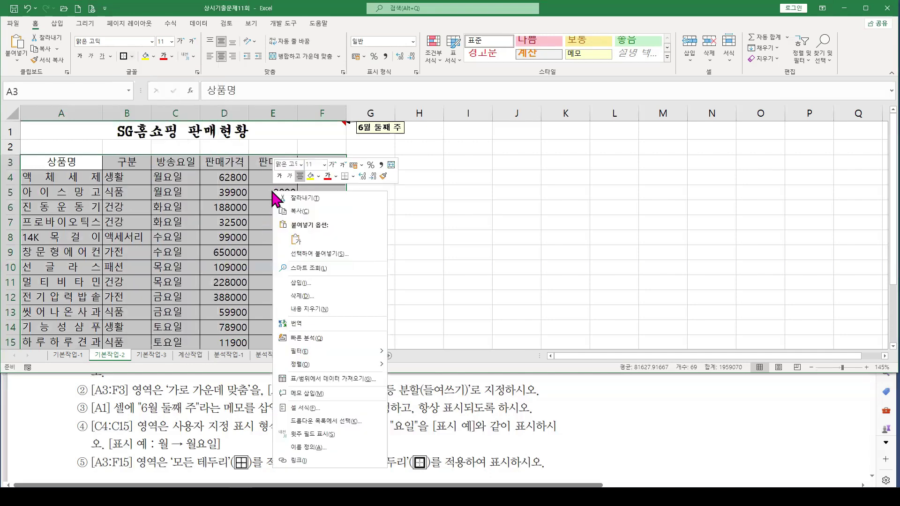
left_click(331, 408)
left_click(286, 247)
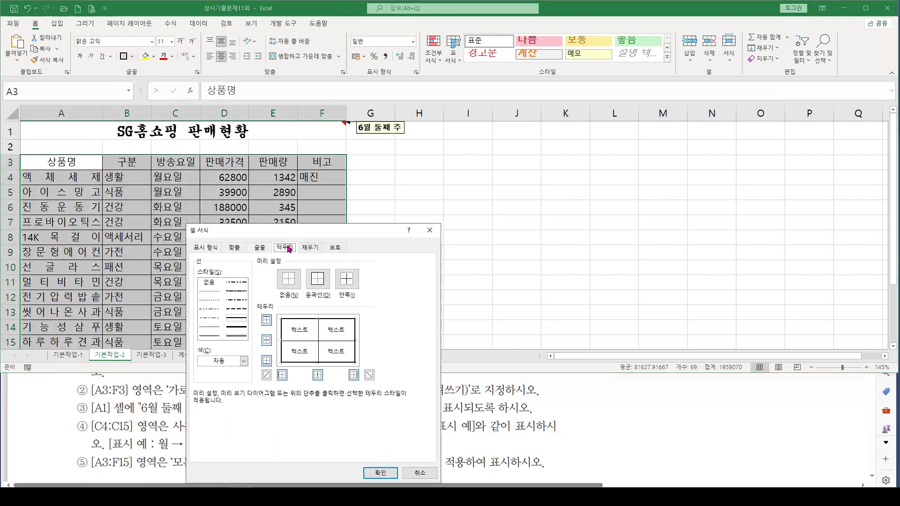
left_click_drag(314, 226, 373, 162)
left_click(328, 284)
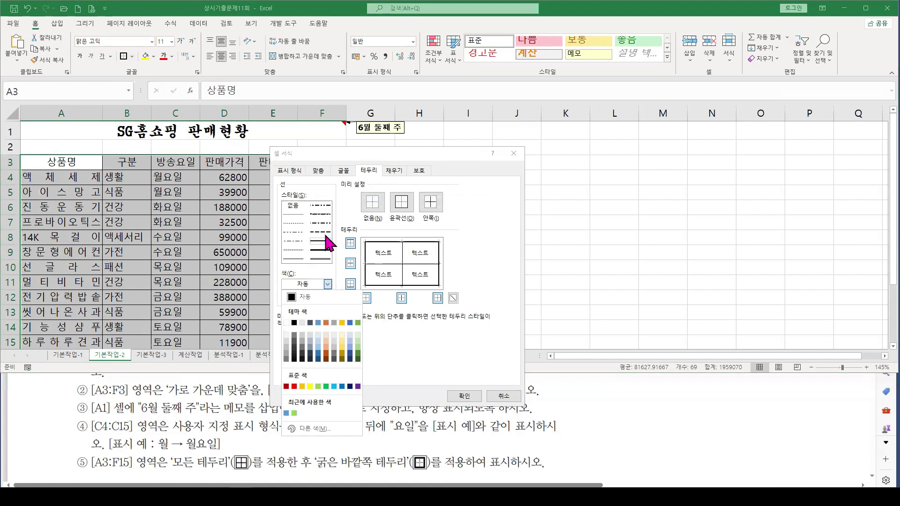
left_click(455, 238)
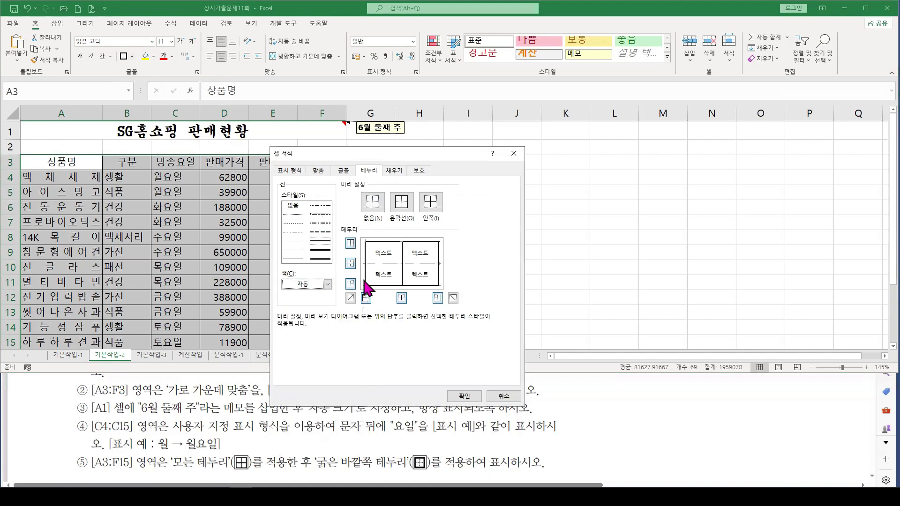
left_click(514, 154)
left_click(321, 237)
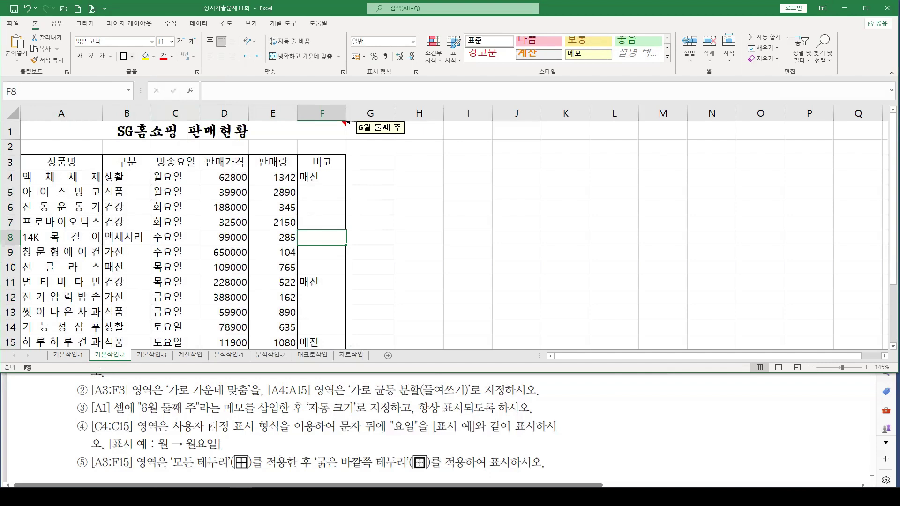
Bring up the instructions for task 03 and switch to the 기본작업-3 sheet
scroll(212, 427, "down", 5)
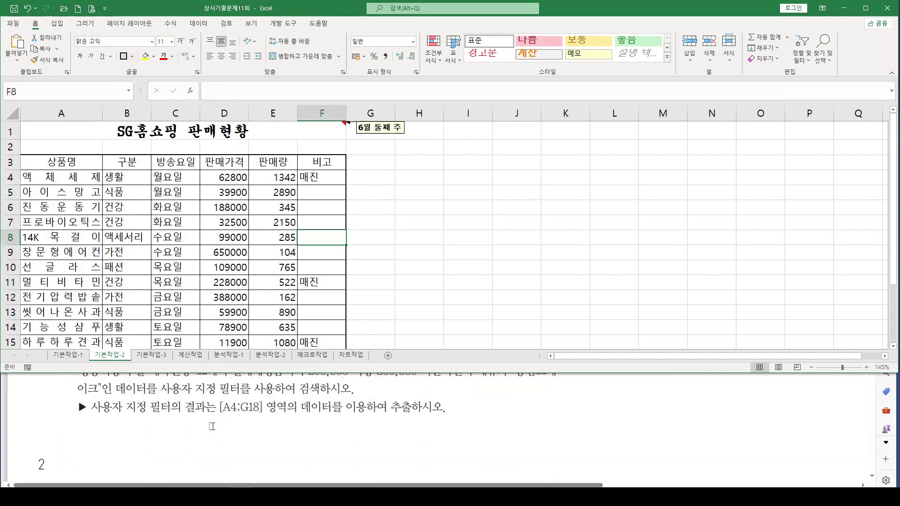
scroll(212, 423, "up", 3)
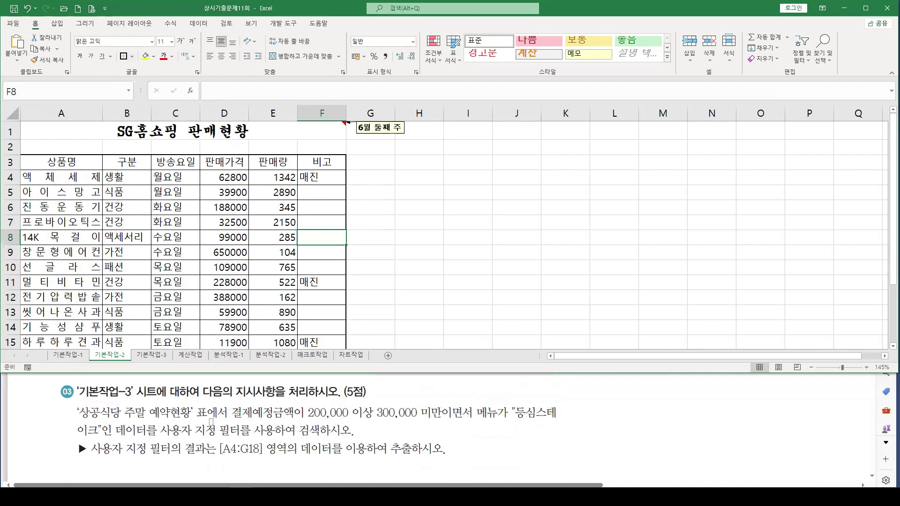
left_click(150, 357)
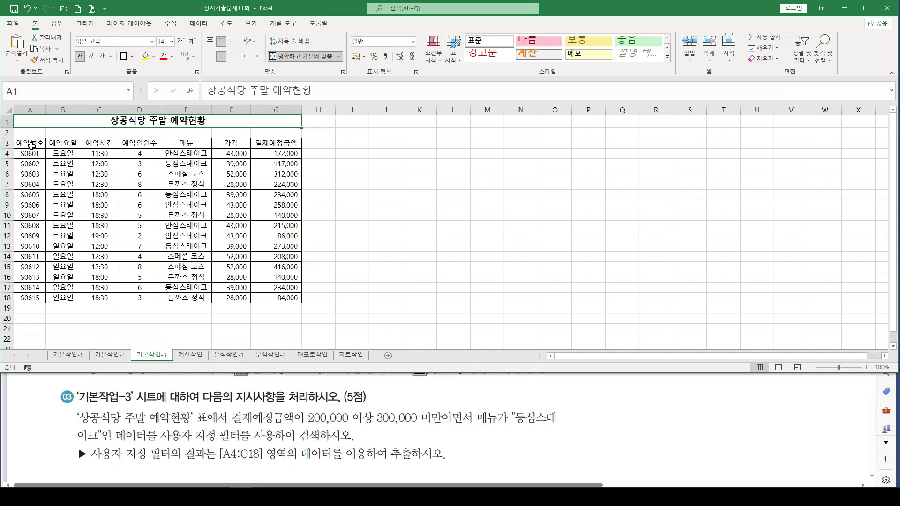
Turn on filtering for the reservation table in A3:G18, including its header row
left_click_drag(29, 143, 291, 298)
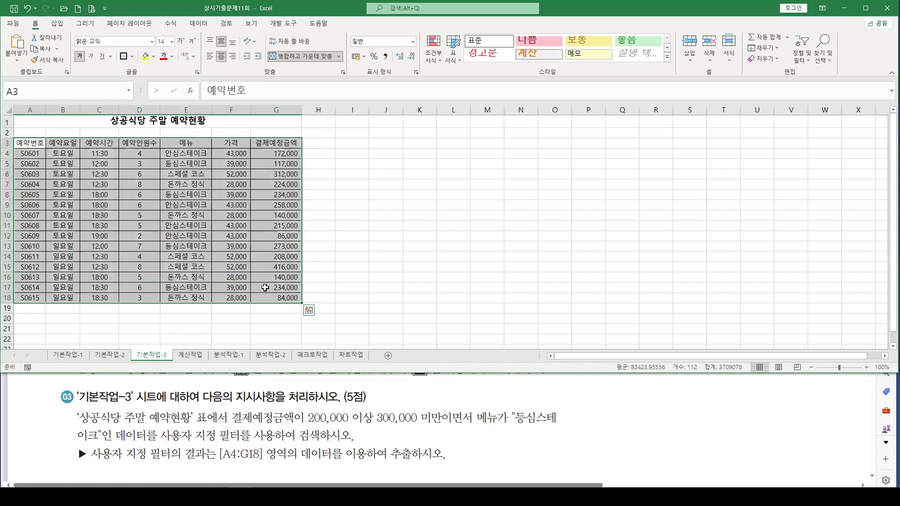
left_click(156, 194)
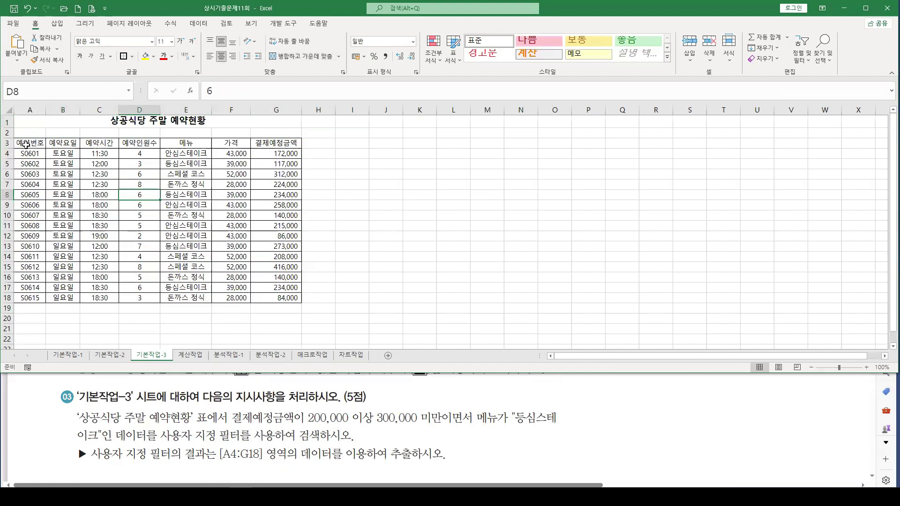
left_click_drag(22, 140, 276, 143)
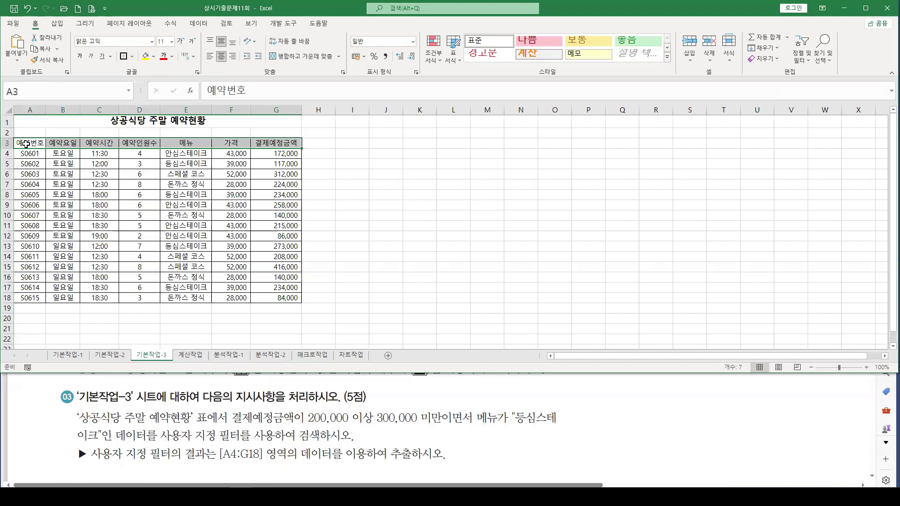
left_click_drag(24, 143, 289, 296)
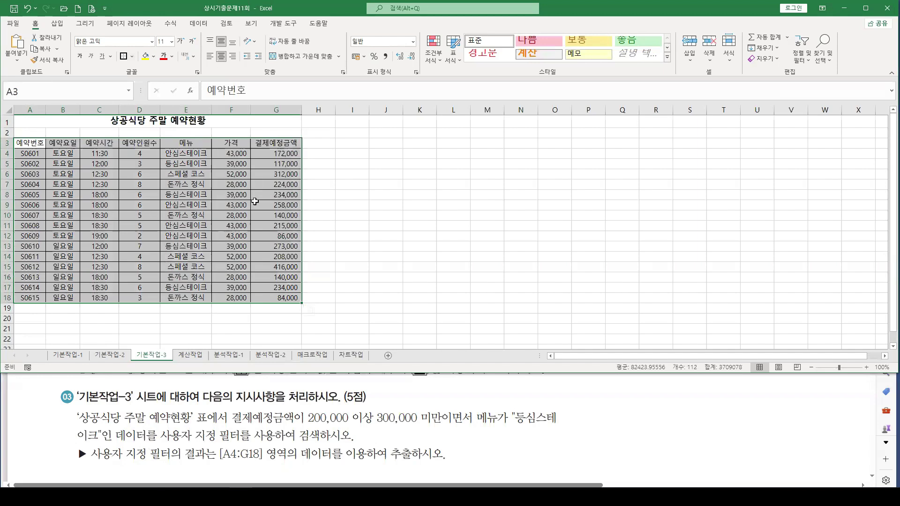
left_click(199, 23)
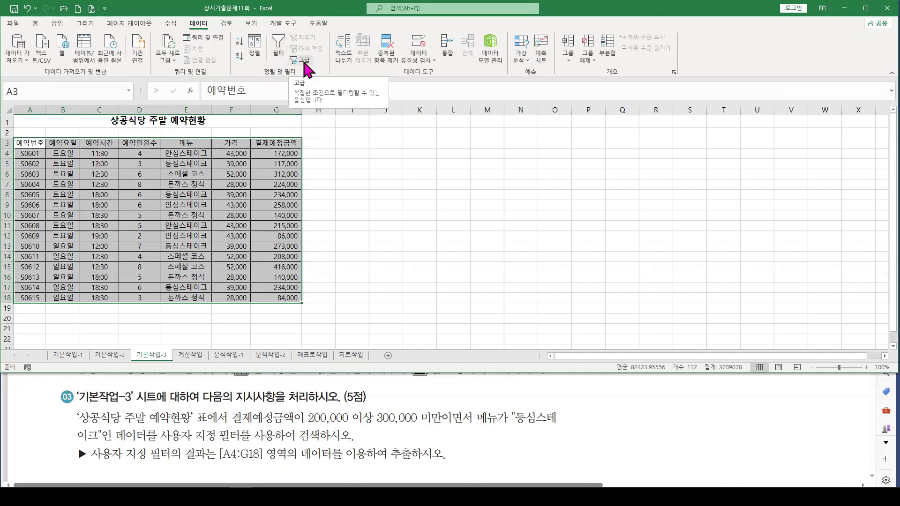
left_click(280, 48)
left_click(183, 184)
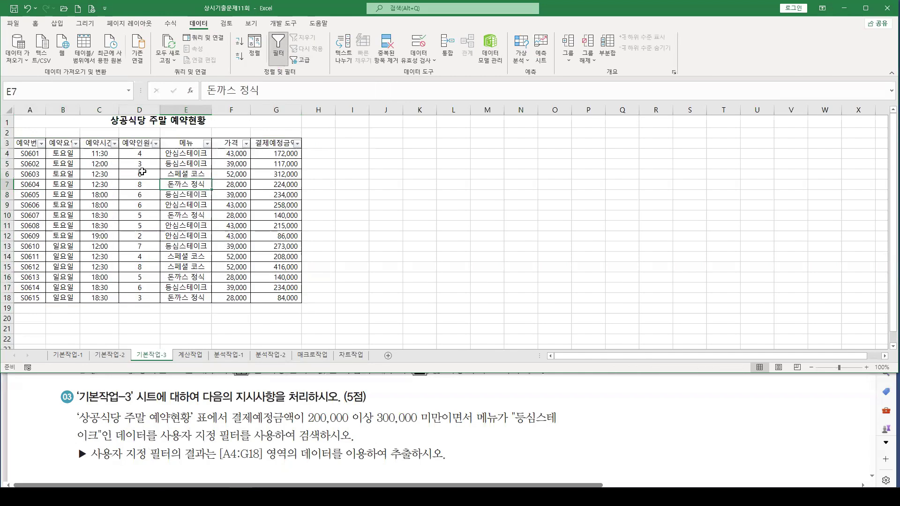
Start a custom number filter (사용자 지정 필터) on the 결제예정금액 column with the first condition >= 200000
scroll(65, 176, "up", 2)
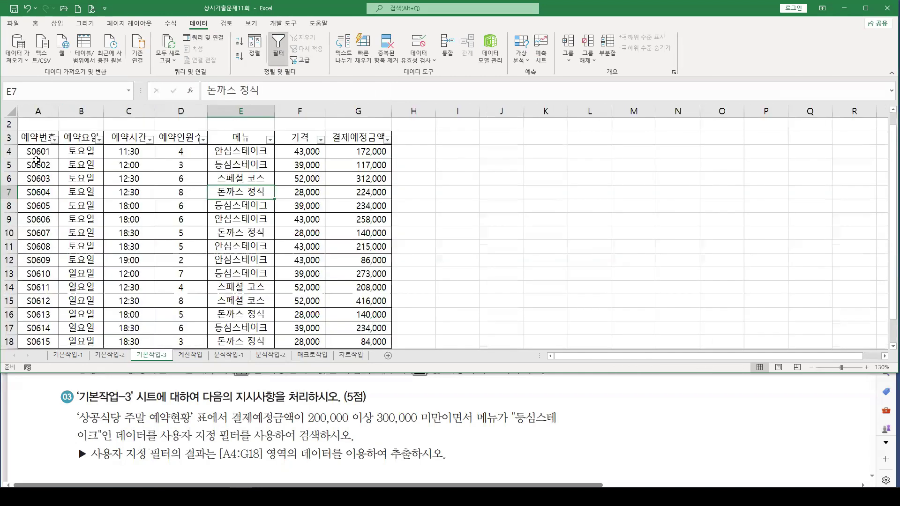
scroll(36, 161, "up", 1)
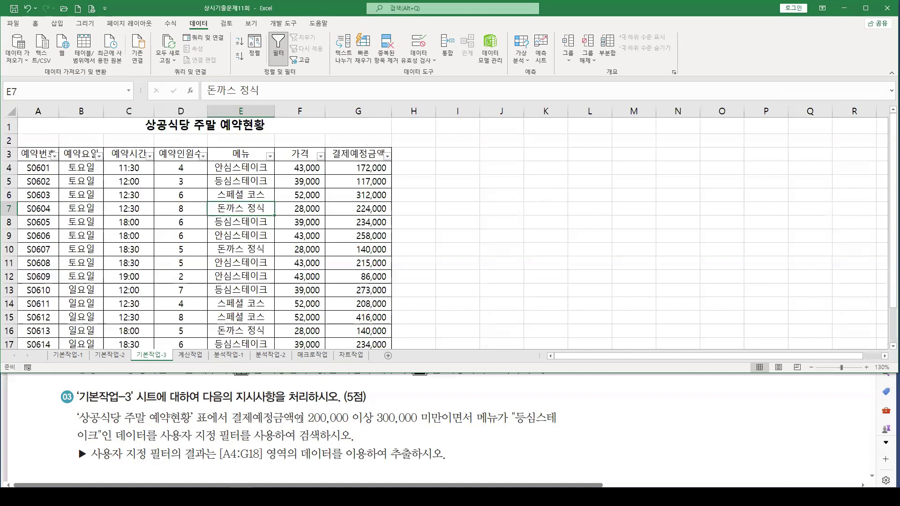
left_click(354, 154)
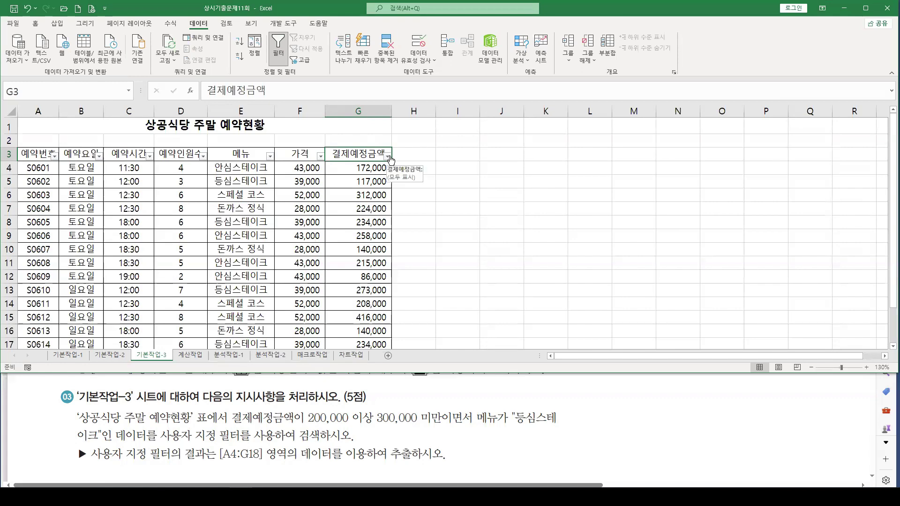
left_click(388, 156)
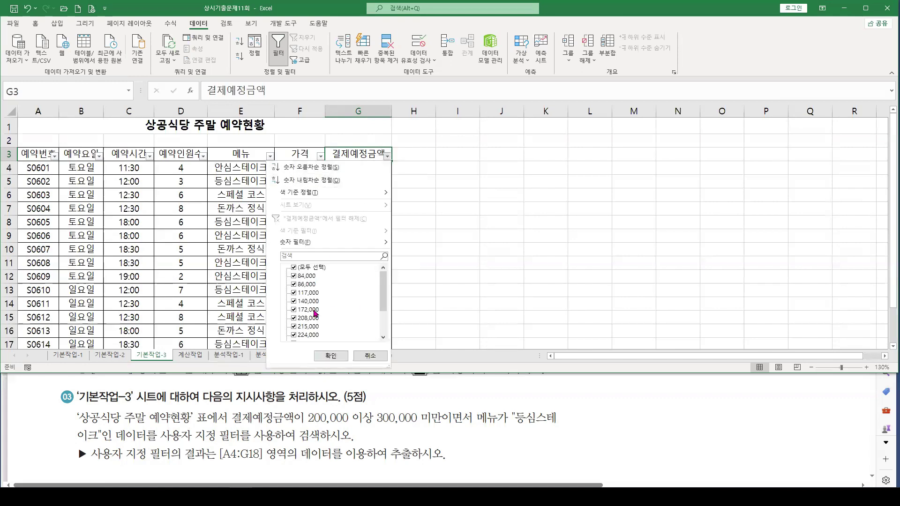
mouse_move(286, 245)
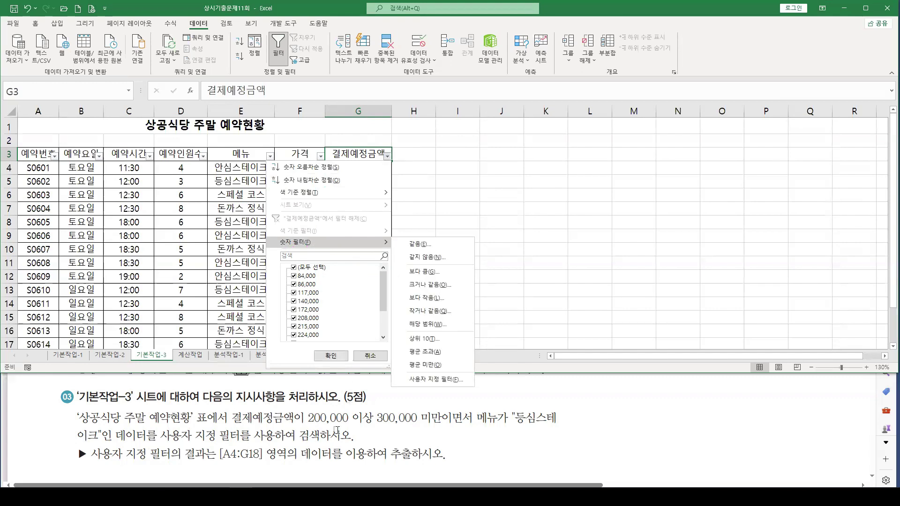
mouse_move(323, 248)
left_click(431, 381)
left_click_drag(449, 180, 433, 191)
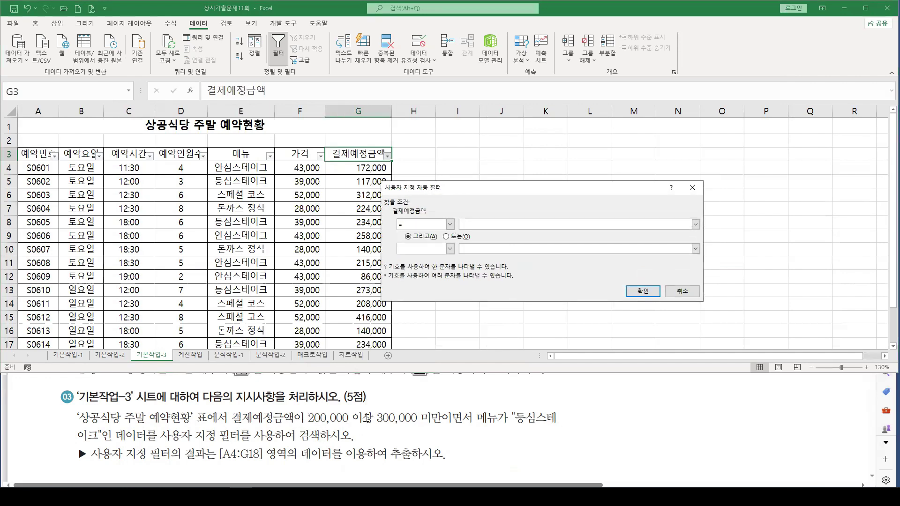
left_click(450, 224)
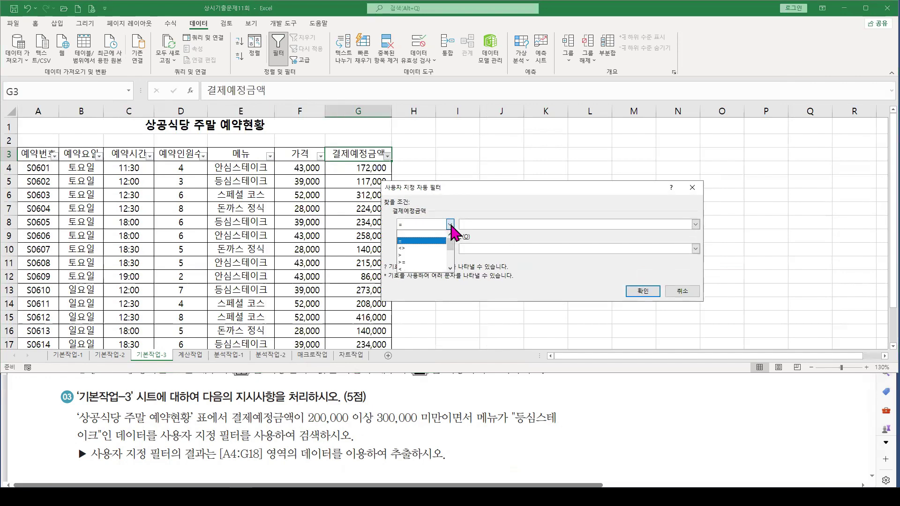
left_click(411, 262)
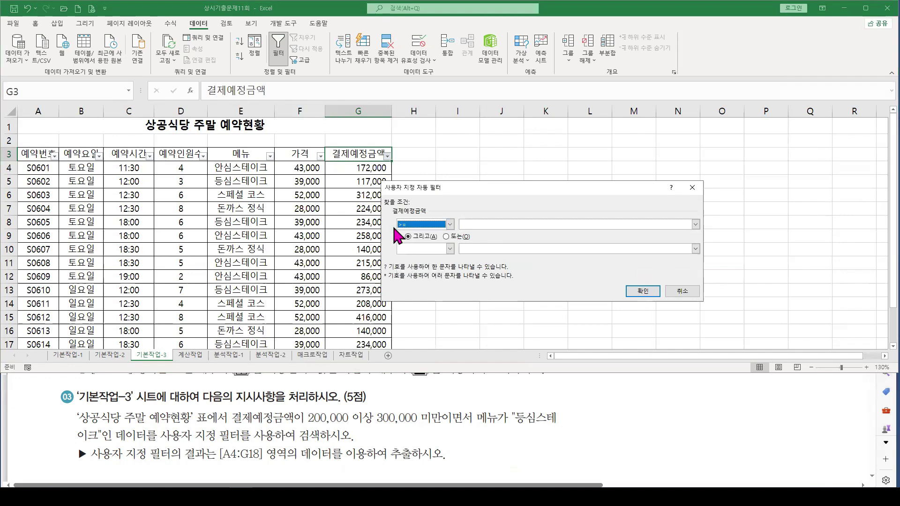
left_click(481, 224)
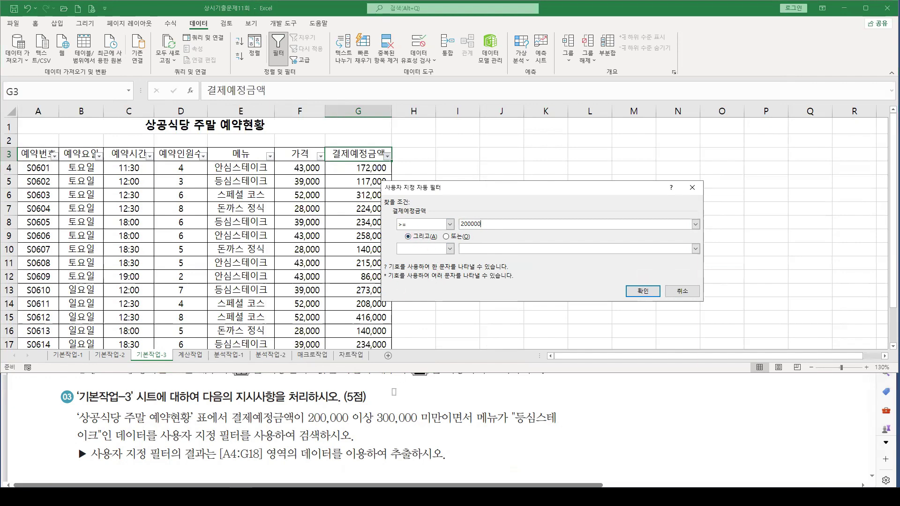
Add a second 결제예정금액 condition of < 300000, joined with 그리고 (And), and apply the filter
left_click(450, 249)
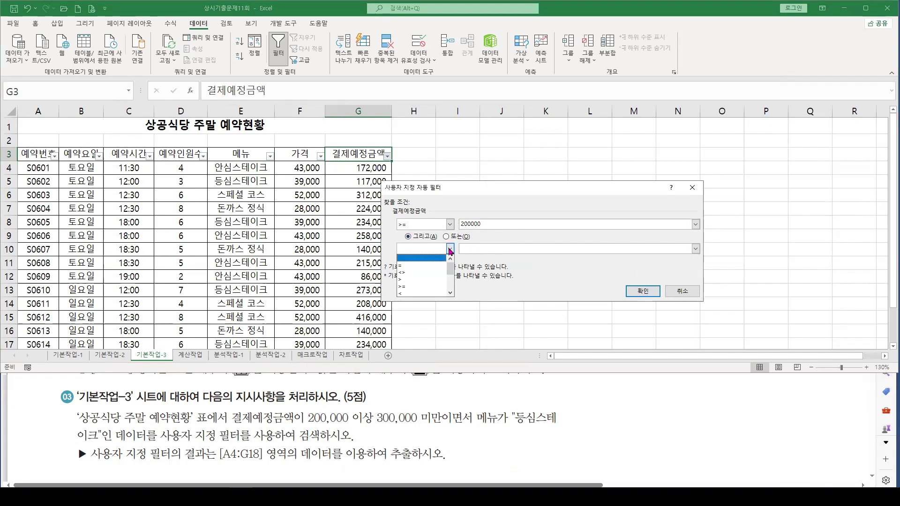
left_click(418, 293)
left_click(474, 249)
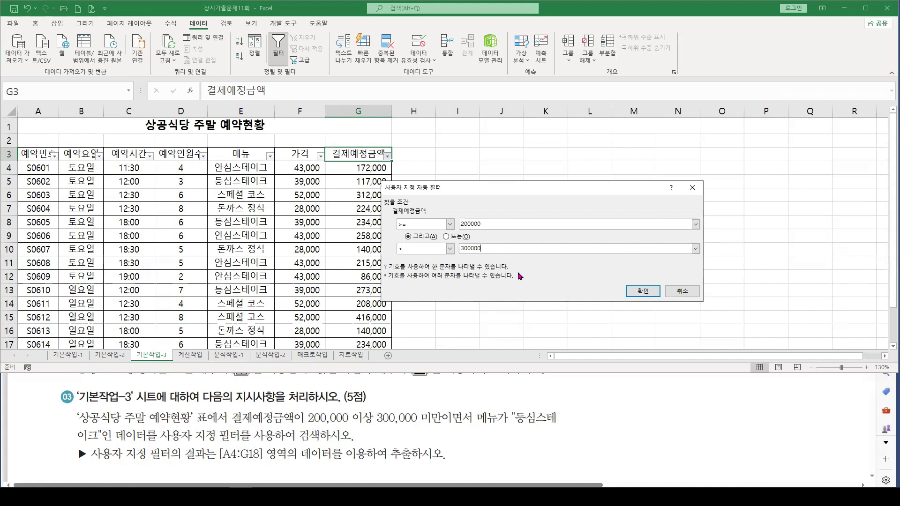
left_click(634, 291)
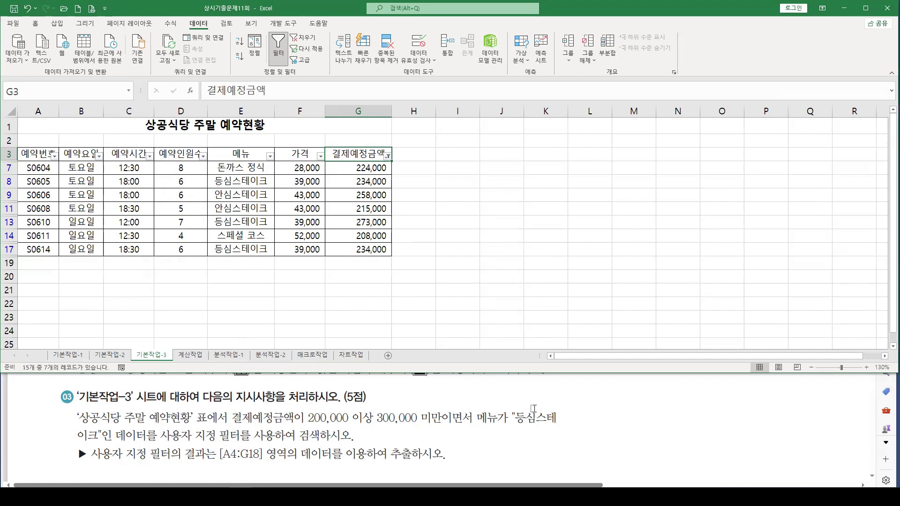
Open the filter options for the 메뉴 column
left_click(236, 151)
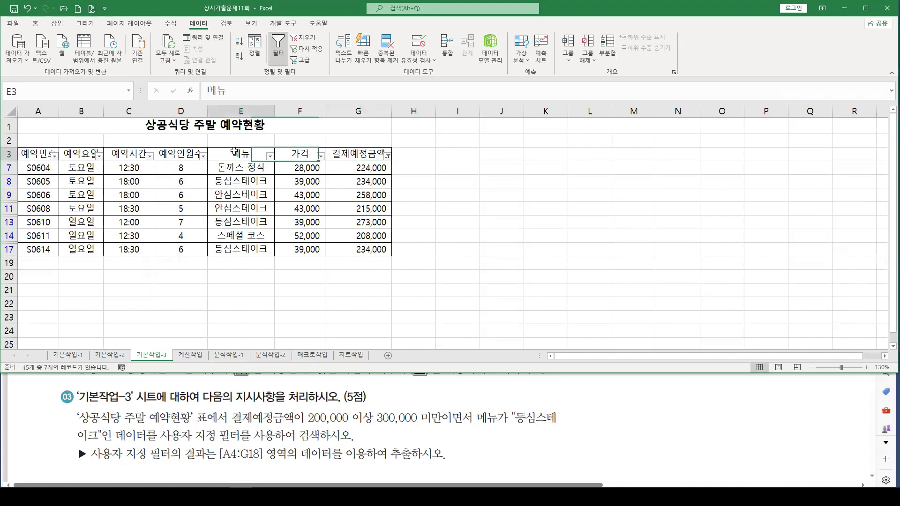
left_click(271, 156)
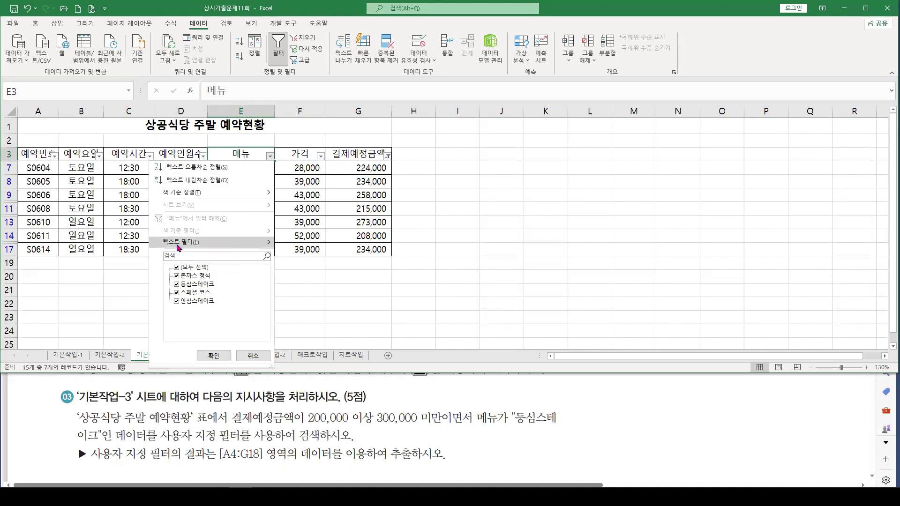
mouse_move(199, 245)
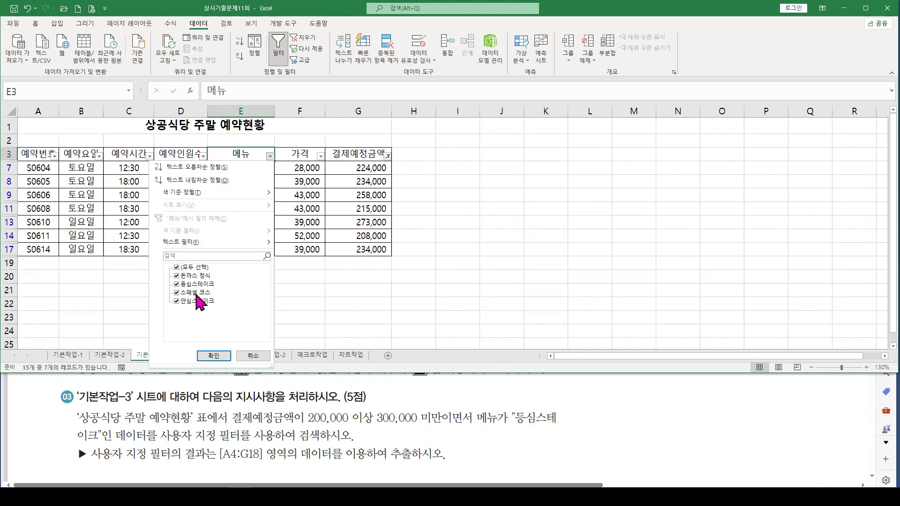
left_click(177, 276)
left_click(177, 293)
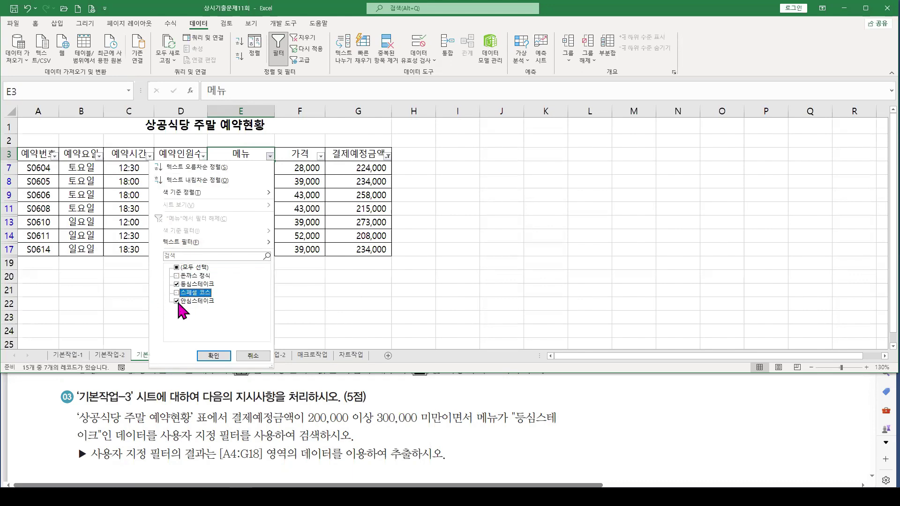
left_click(182, 301)
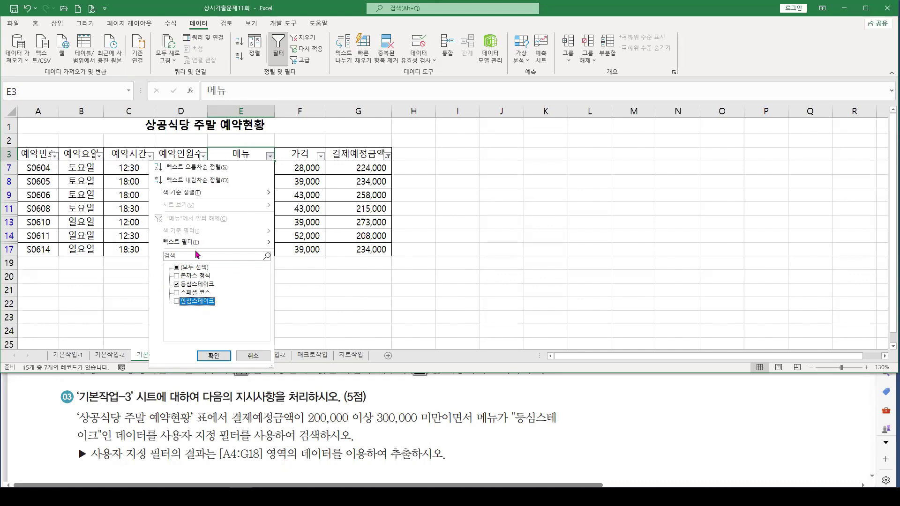
Apply a custom text filter so the 메뉴 column equals 등심스테이크
left_click(325, 245)
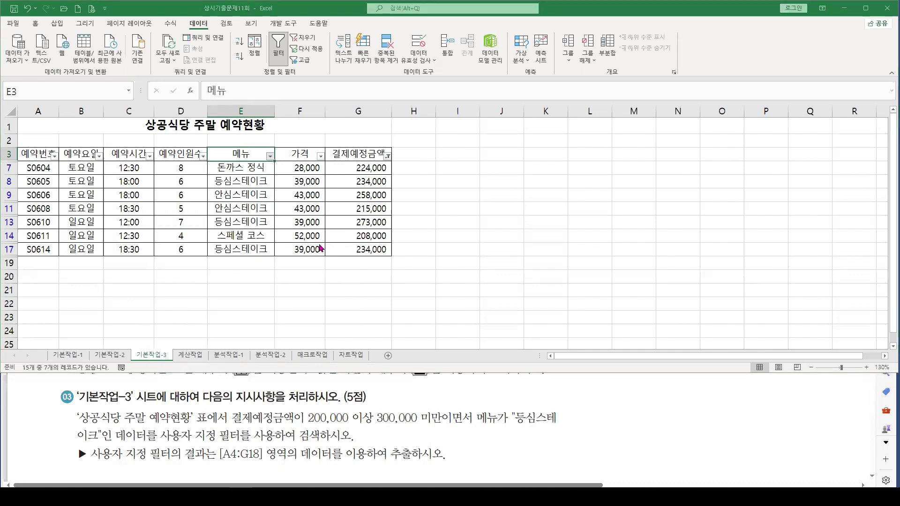
left_click(696, 224)
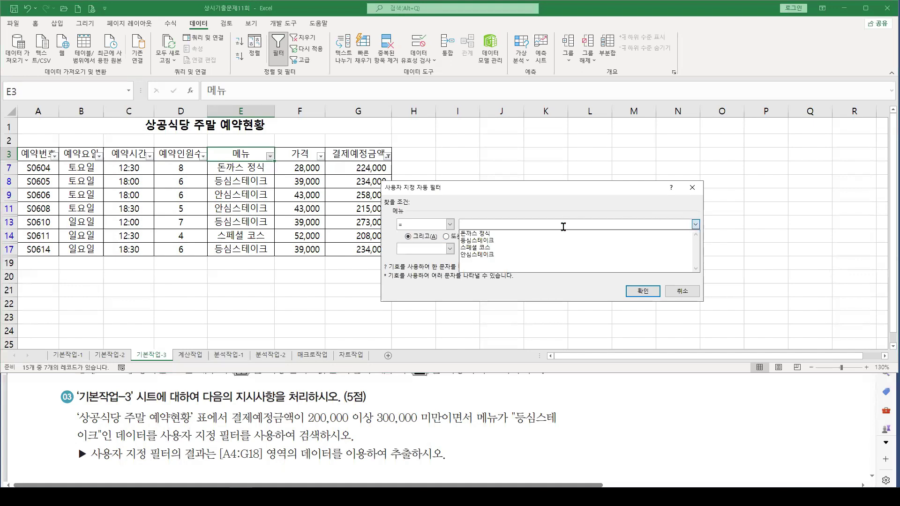
left_click(481, 240)
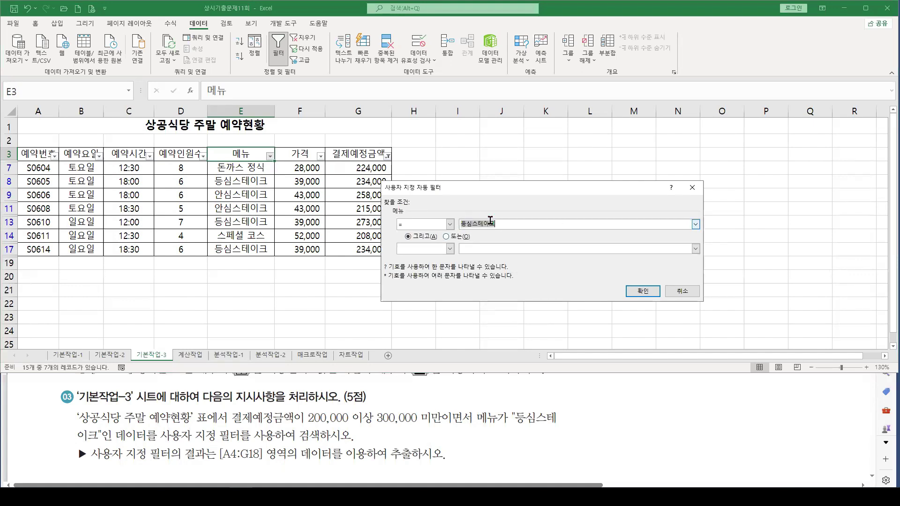
left_click(641, 293)
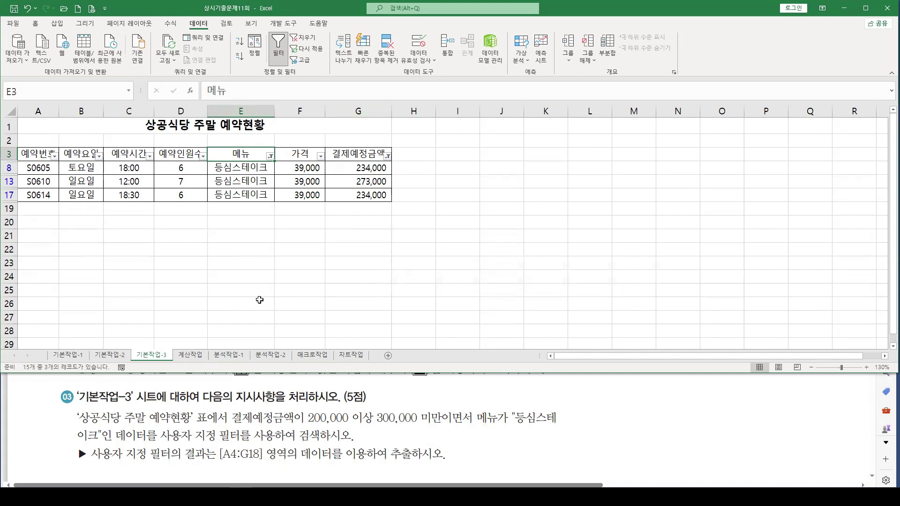
Switch to the 계산작업 sheet and select C3, the first 수상내역 cell of [표1]
left_click(188, 355)
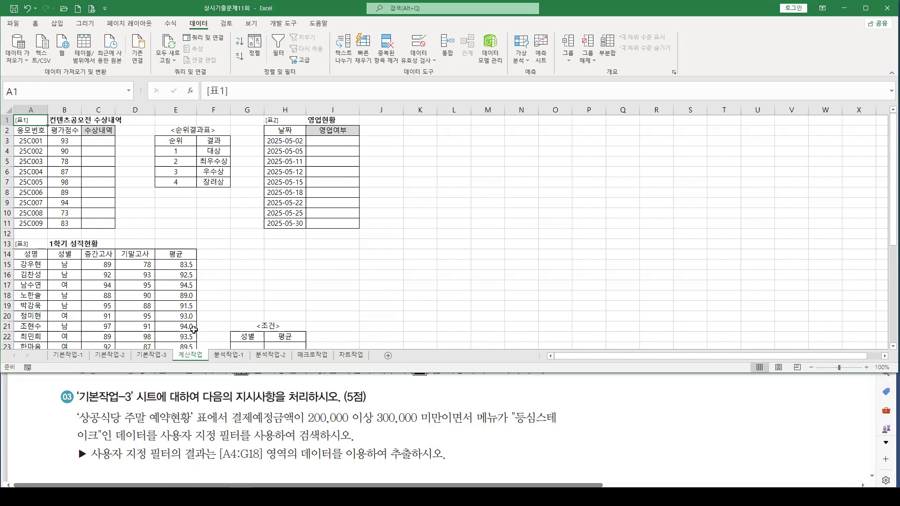
scroll(85, 152, "up", 3)
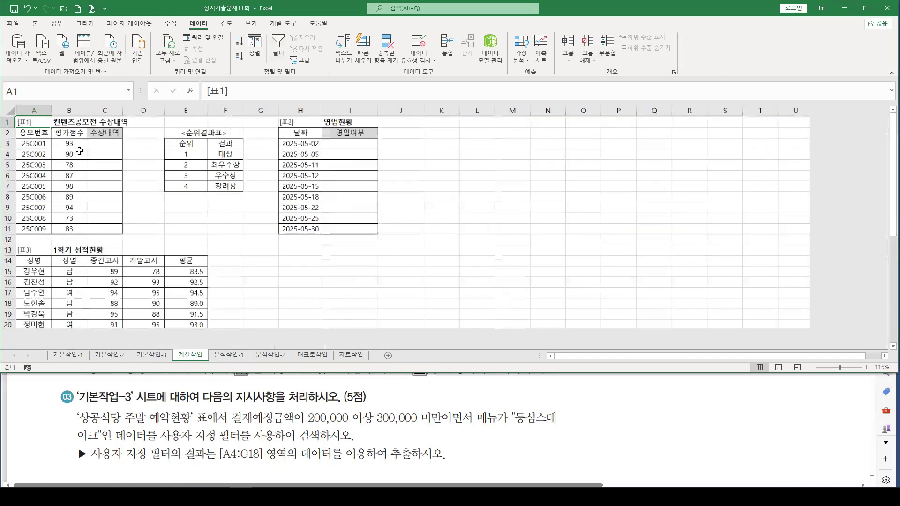
left_click(142, 158)
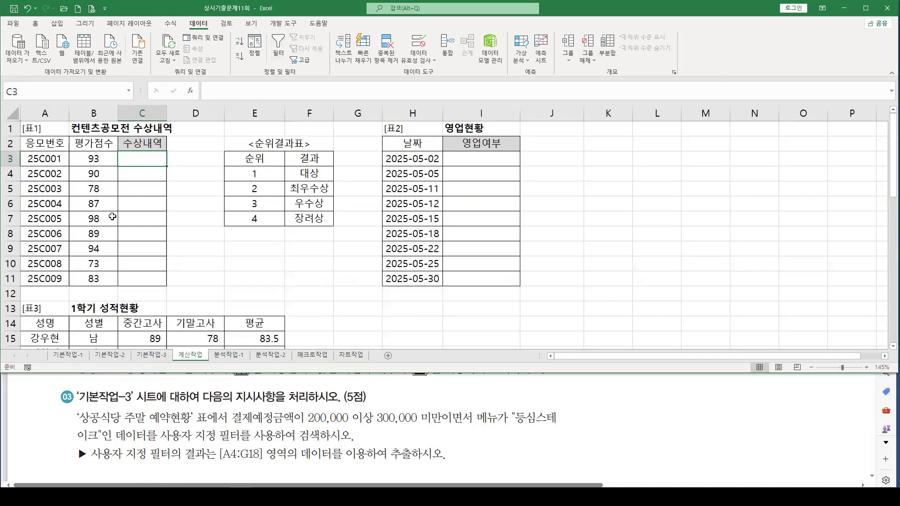
Bring up the 계산작업 instructions for task 01 in the exam PDF and return to the workbook, keeping them visible below it
left_click_drag(427, 486, 750, 485)
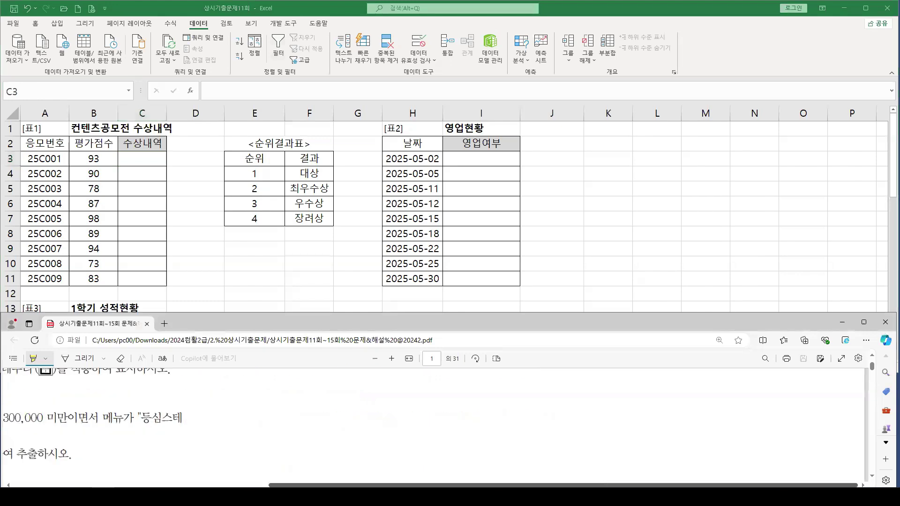
scroll(573, 436, "down", 10)
scroll(557, 438, "up", 3)
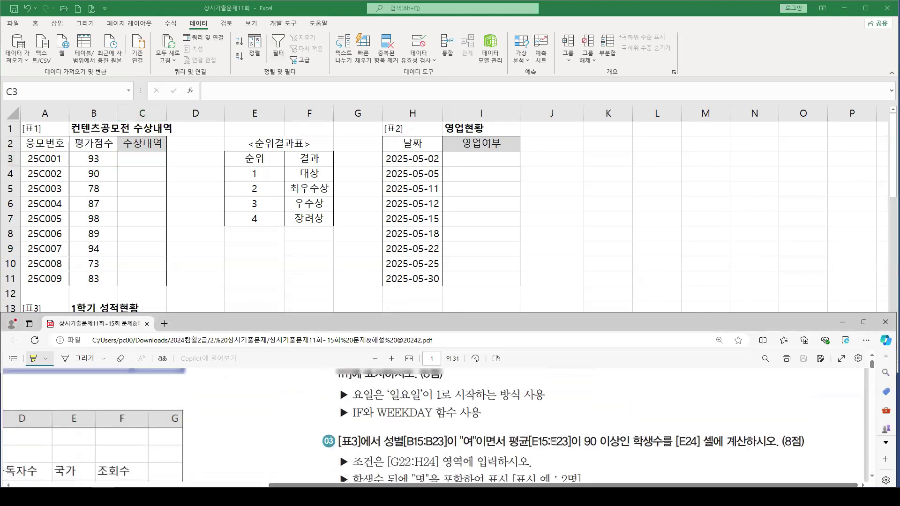
scroll(552, 441, "up", 3)
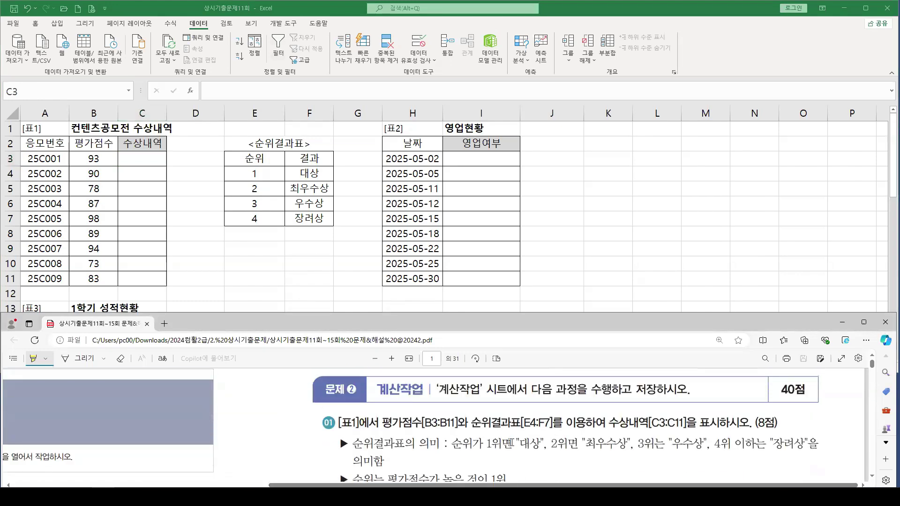
scroll(511, 443, "down", 1)
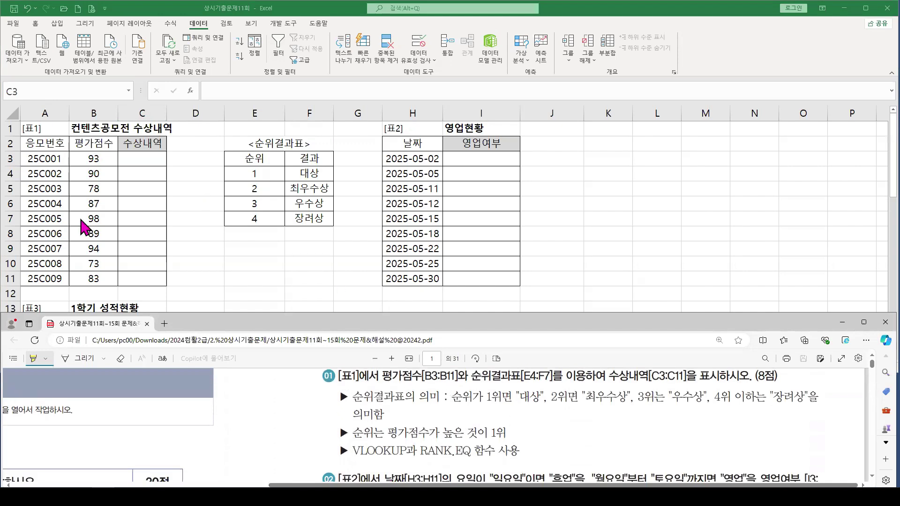
key("alt+Tab")
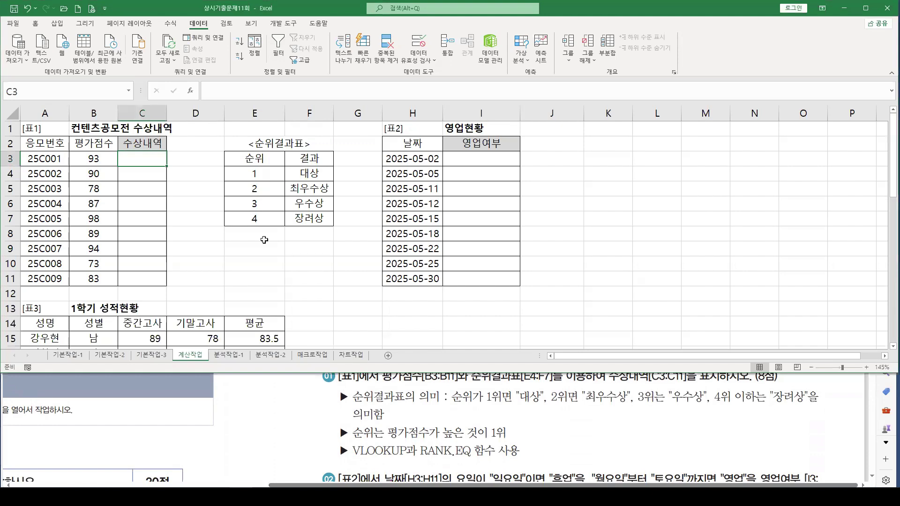
left_click_drag(481, 373, 482, 367)
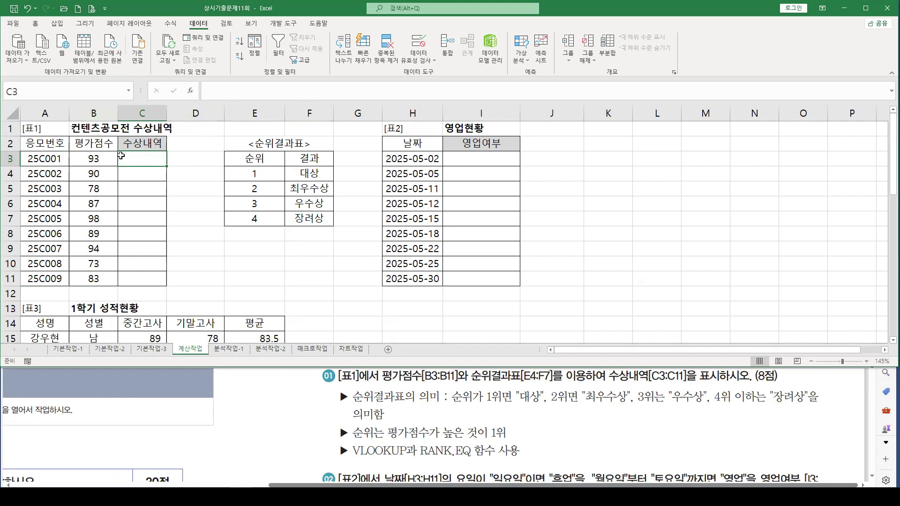
Insert the VLOOKUP function in C3 from the list of all functions and keep its arguments dialog clear of the tables
left_click(190, 90)
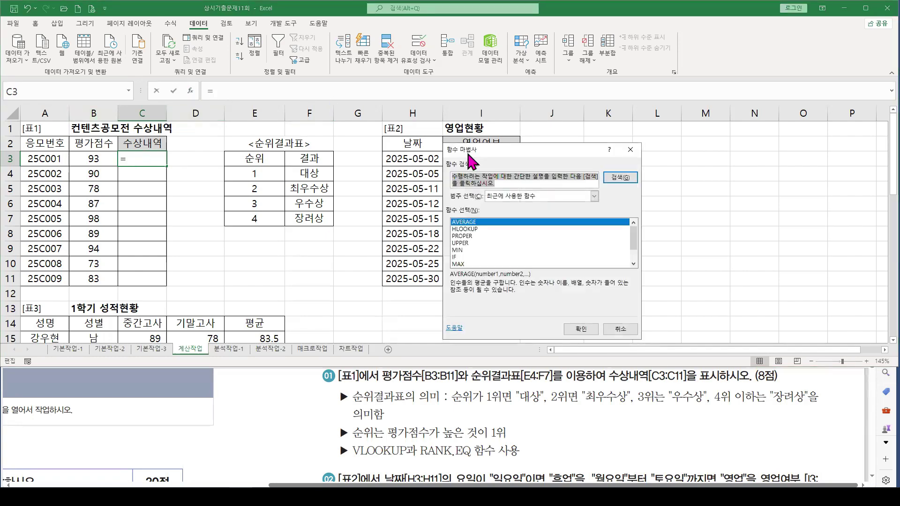
left_click_drag(469, 155, 381, 119)
left_click(506, 160)
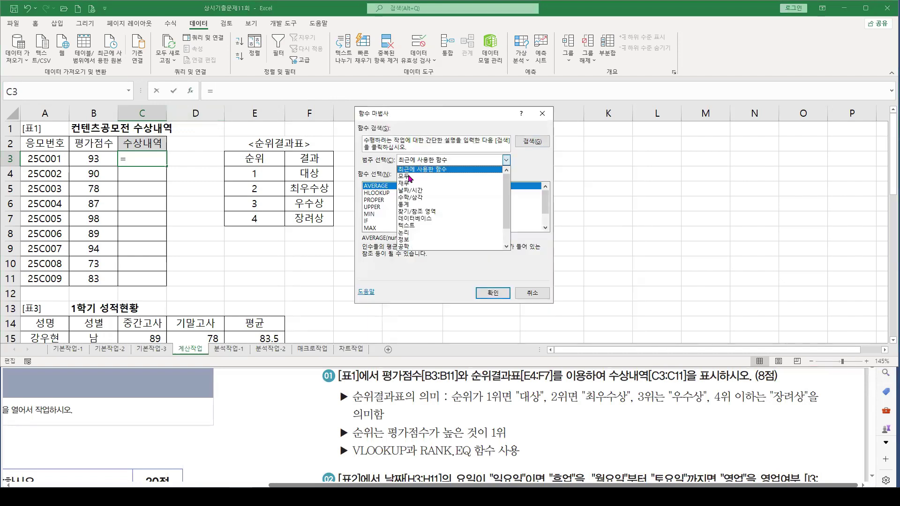
left_click(408, 178)
left_click(373, 207)
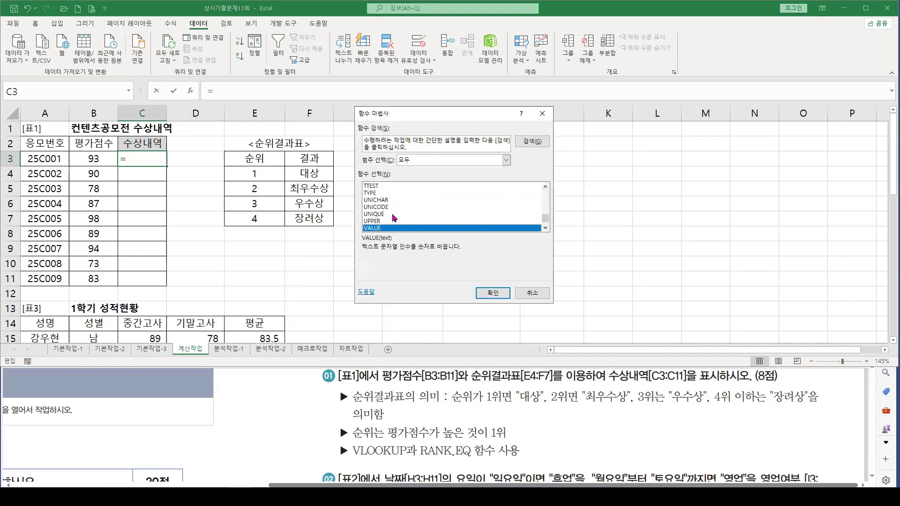
key("v")
scroll(373, 230, "down", 2)
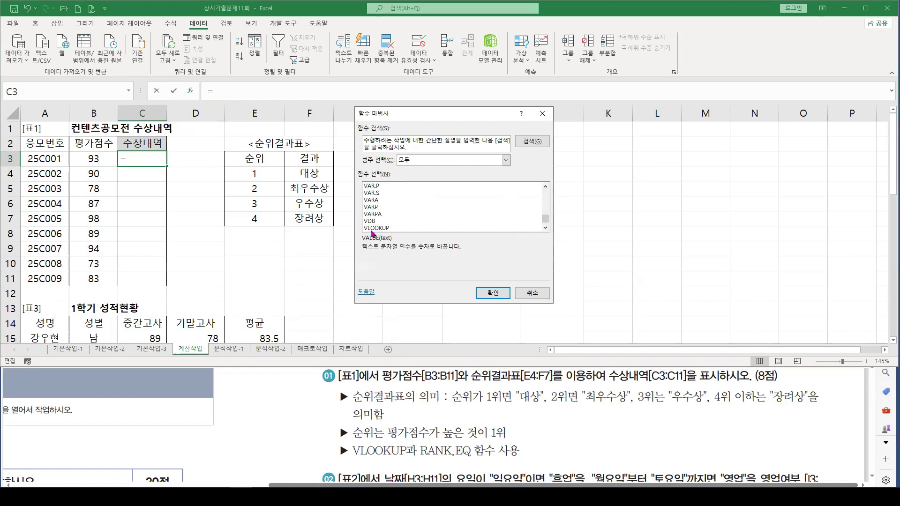
left_click(398, 228)
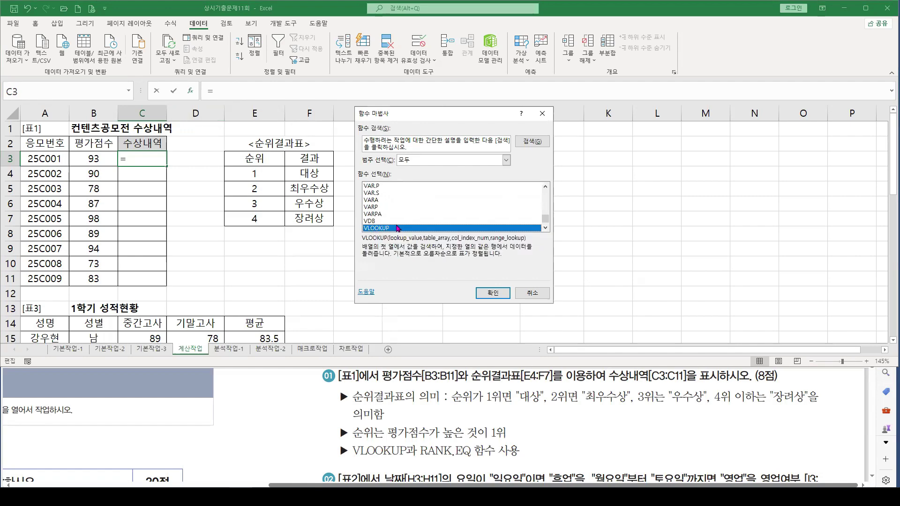
left_click(483, 295)
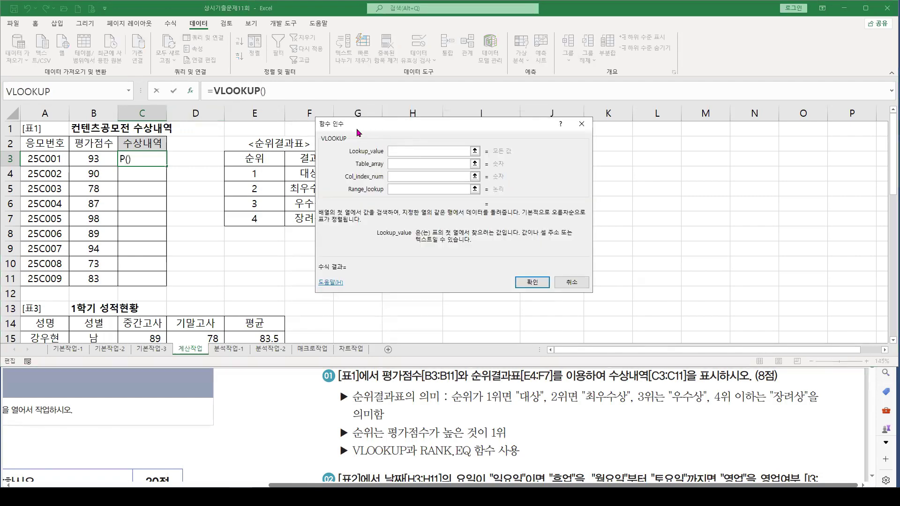
left_click_drag(358, 133, 377, 162)
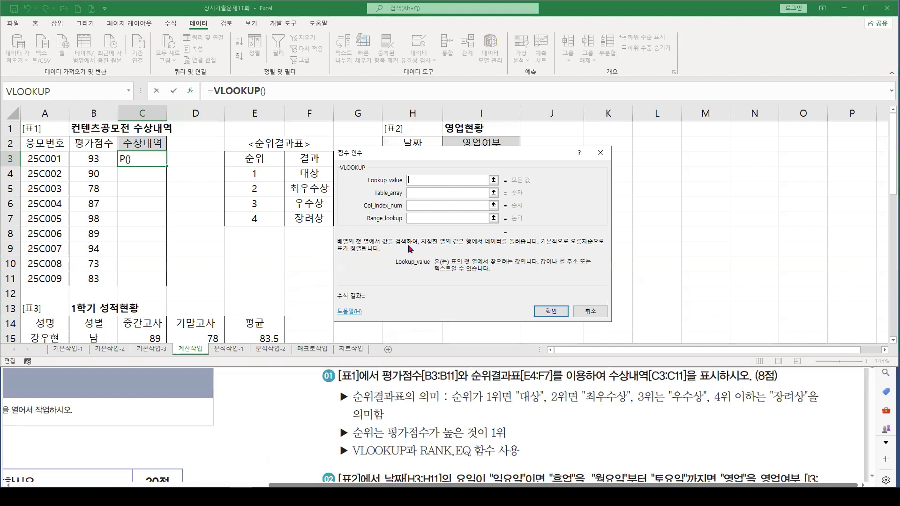
left_click_drag(373, 155, 382, 162)
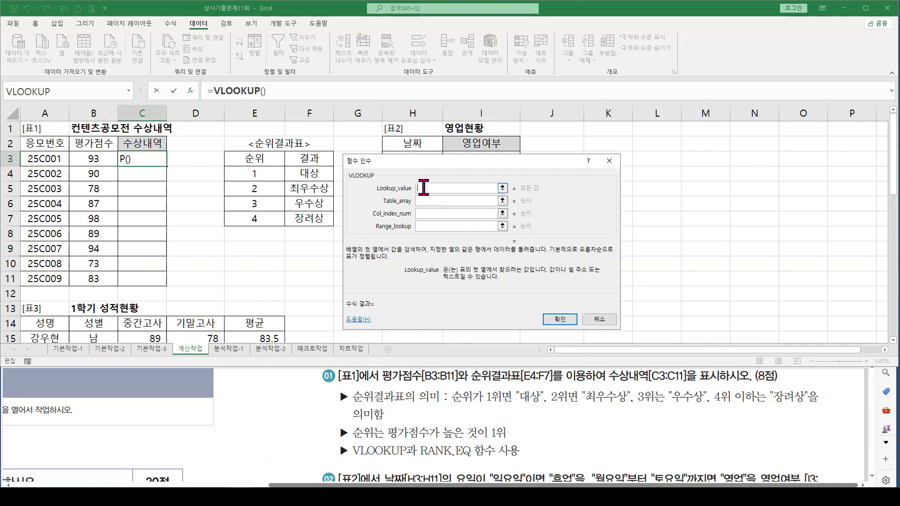
Nest the RANK.EQ function inside VLOOKUP as its Lookup_value argument
left_click(129, 91)
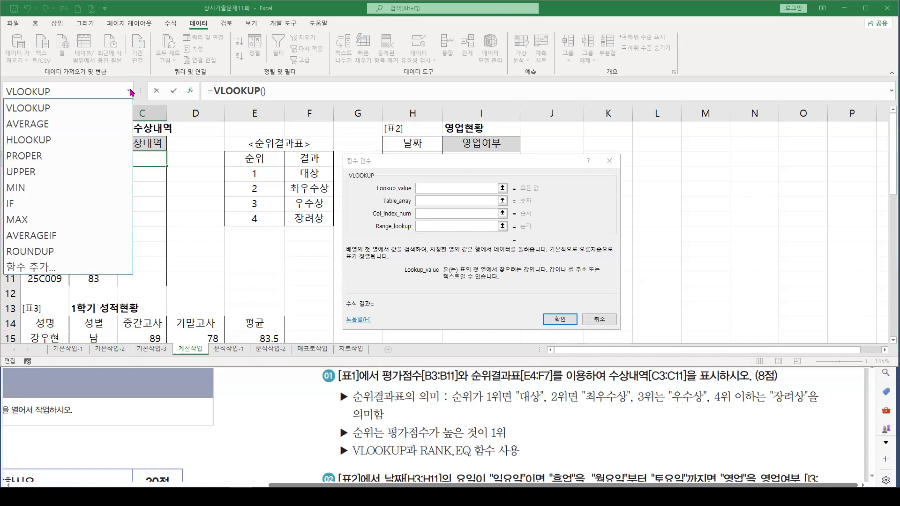
left_click(48, 270)
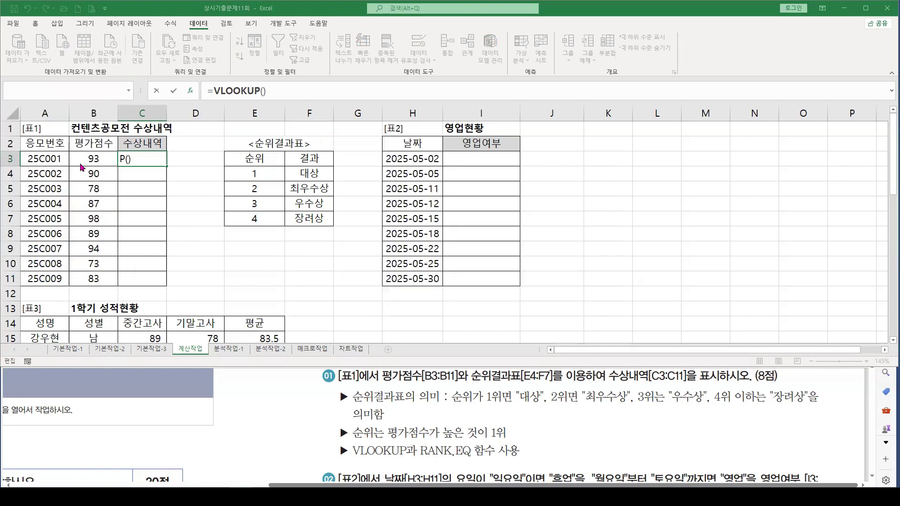
left_click(386, 206)
key("r")
scroll(383, 202, "down", 3)
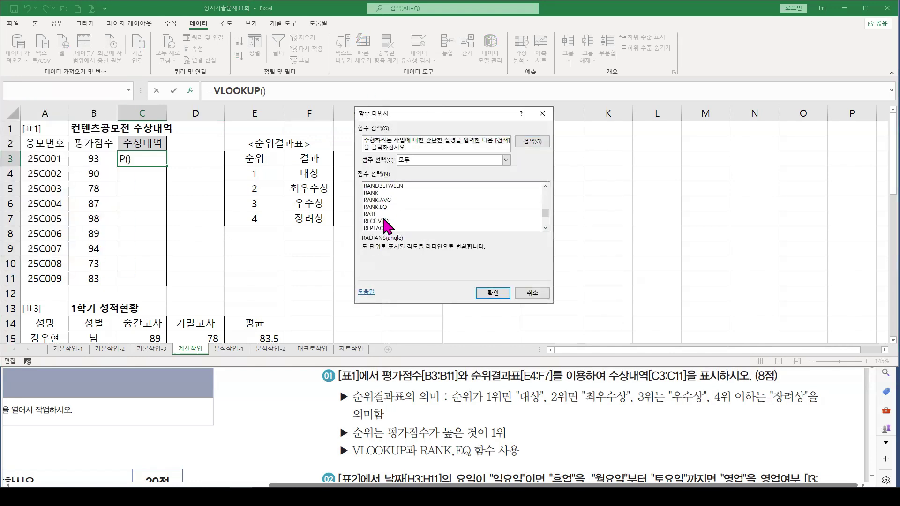
left_click(386, 207)
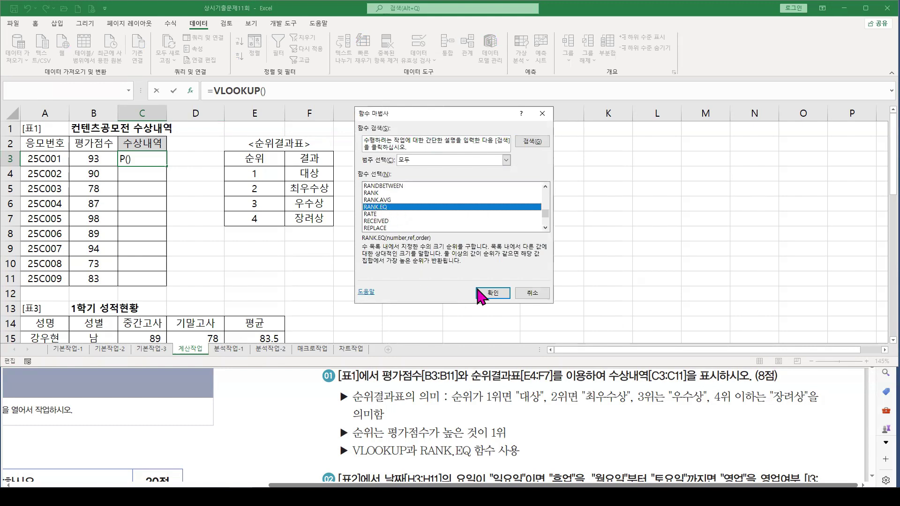
left_click(491, 293)
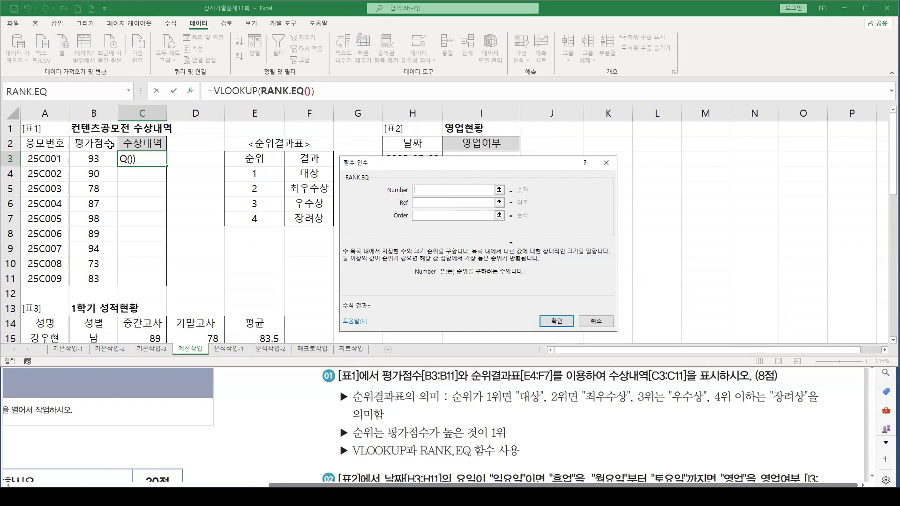
Set RANK.EQ's Number to B3 and its Ref to the absolute range $B$3:$B$11, leaving Order empty
left_click(97, 158)
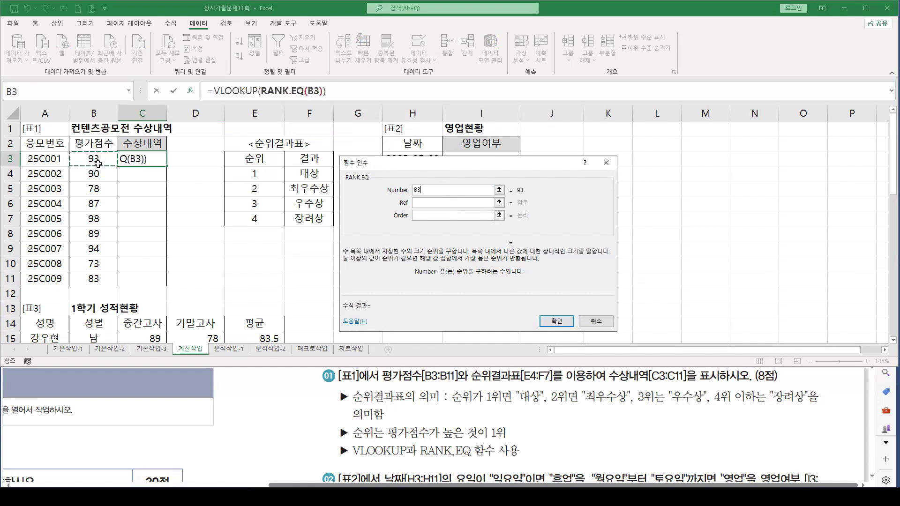
left_click(424, 203)
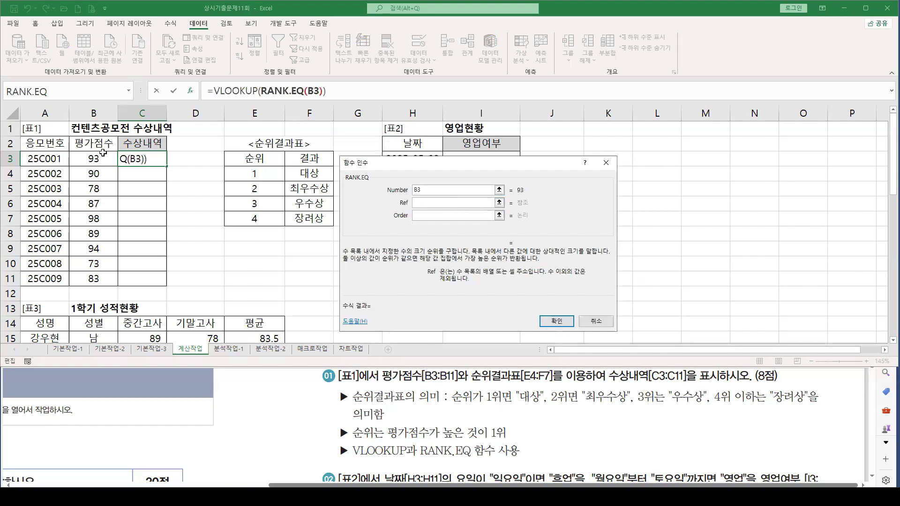
left_click_drag(93, 158, 87, 282)
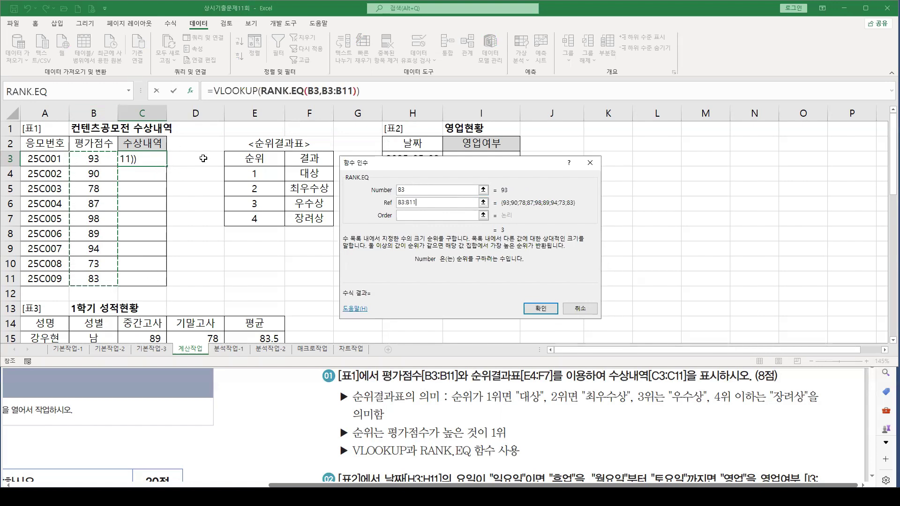
left_click(412, 189)
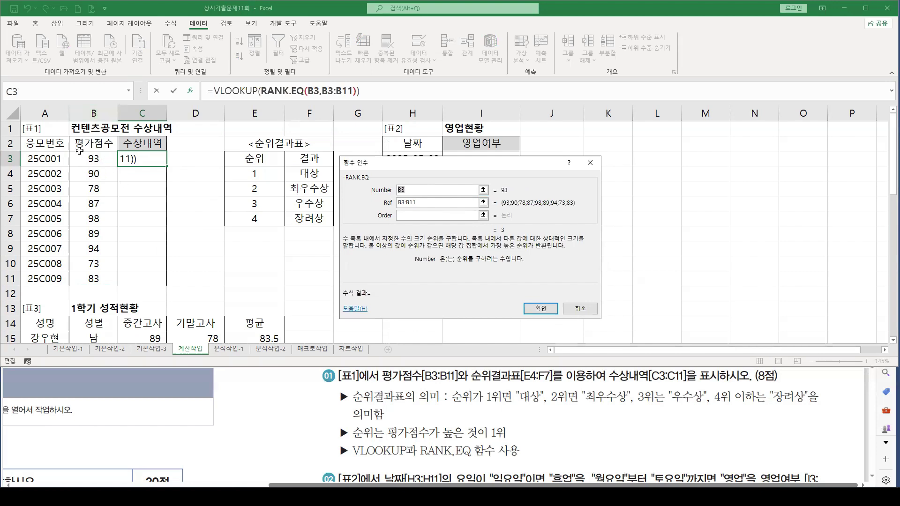
left_click(412, 202)
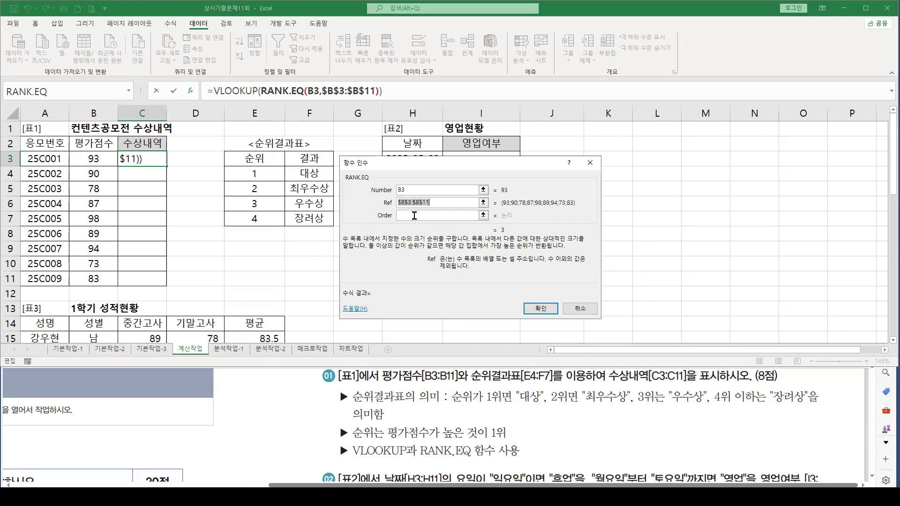
key("F4")
left_click(401, 215)
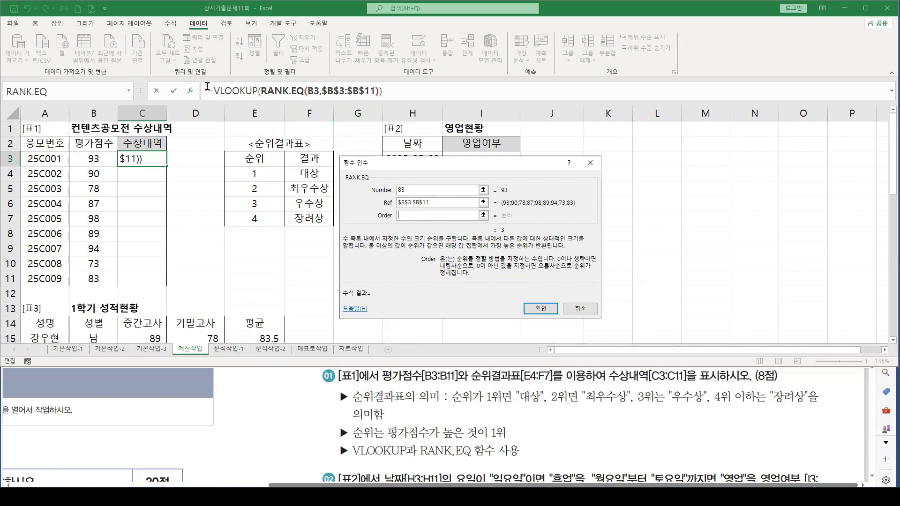
Return to the VLOOKUP arguments and set Table_array to the absolute range $E$4:$F$7
left_click(234, 89)
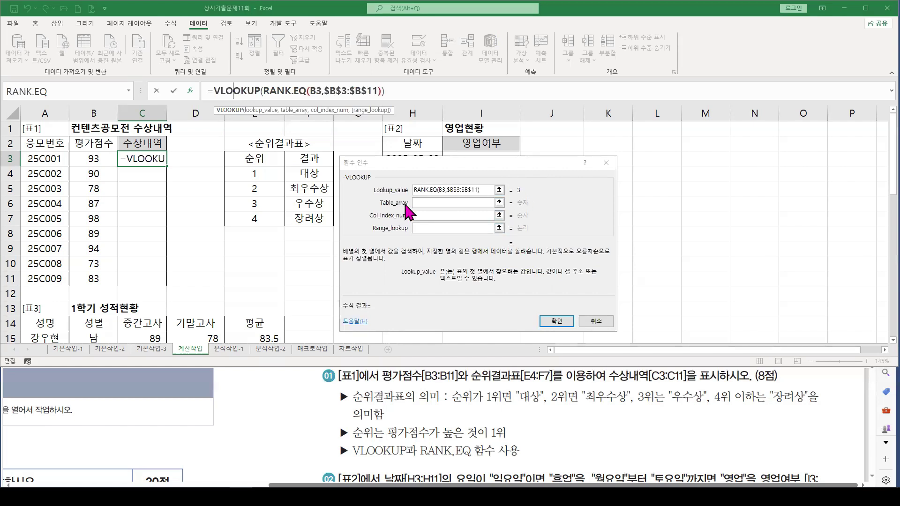
left_click(423, 203)
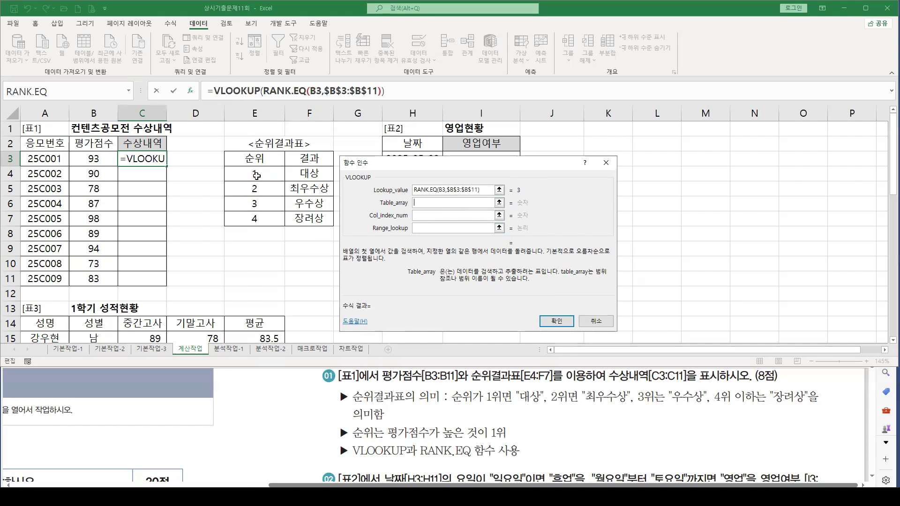
left_click_drag(253, 173, 306, 217)
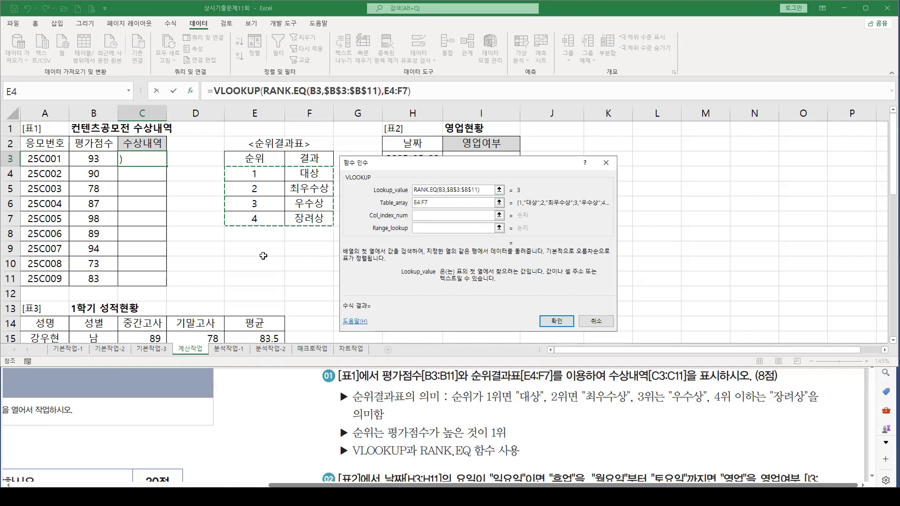
left_click_drag(436, 203, 372, 200)
key("F4")
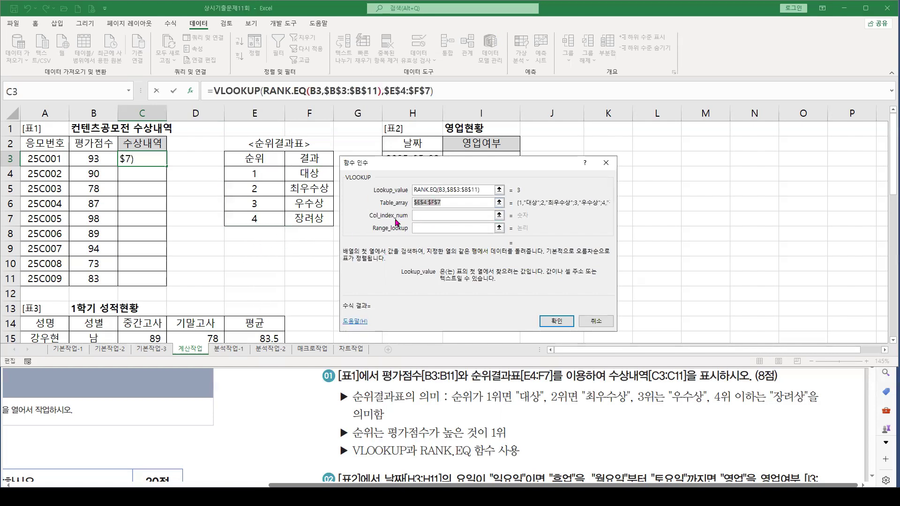
left_click(453, 204)
Set VLOOKUP's Col_index_num to 2 so it returns the 결과 column of <순위결과표>
left_click(428, 215)
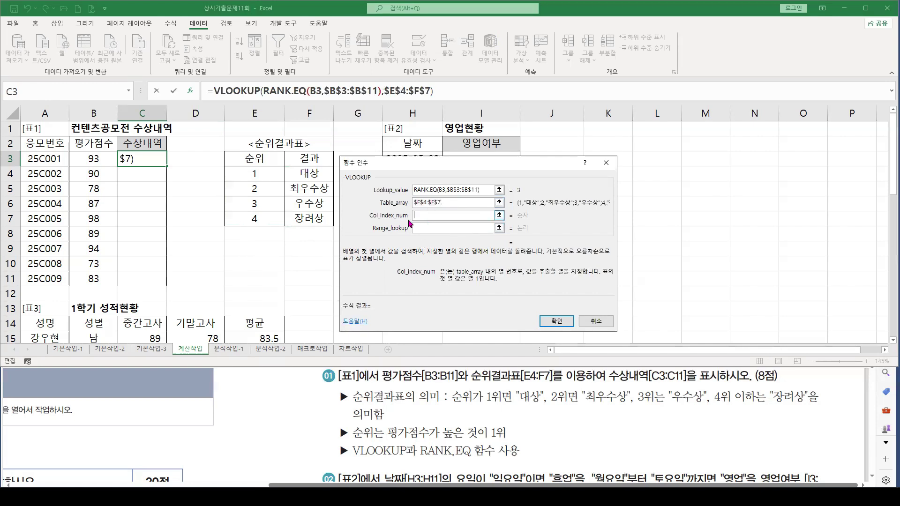
mouse_move(230, 162)
left_mouse_down()
mouse_move(345, 236)
mouse_move(405, 219)
left_mouse_up()
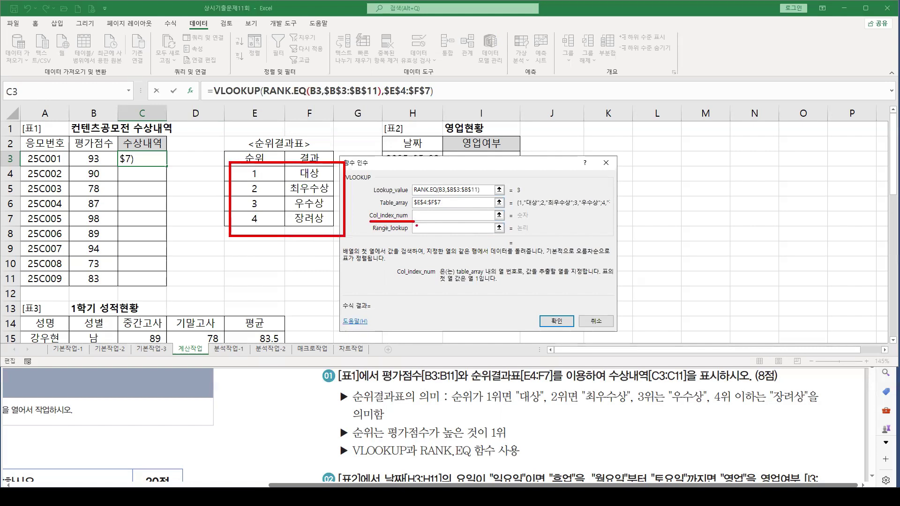
mouse_move(538, 262)
left_mouse_down()
mouse_move(571, 280)
mouse_move(575, 230)
left_mouse_up()
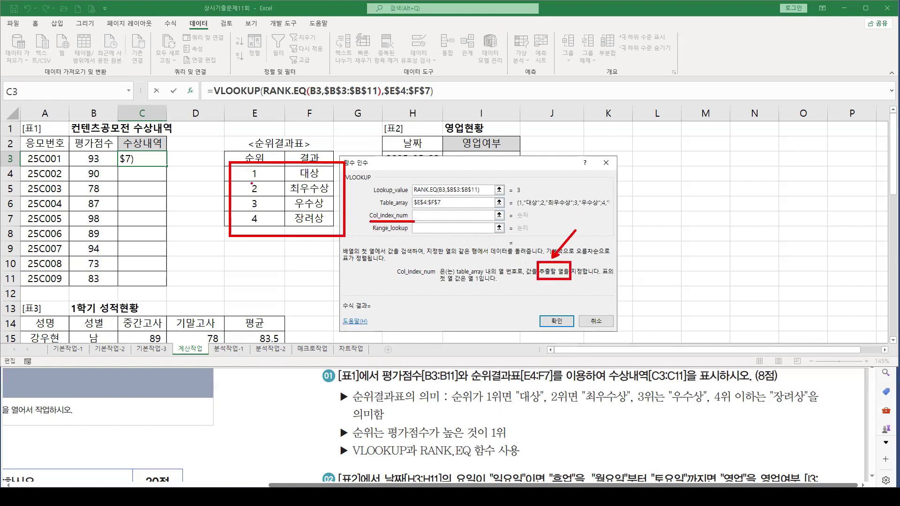
mouse_move(249, 138)
left_mouse_down()
mouse_move(265, 172)
mouse_move(300, 193)
mouse_move(331, 192)
left_mouse_up()
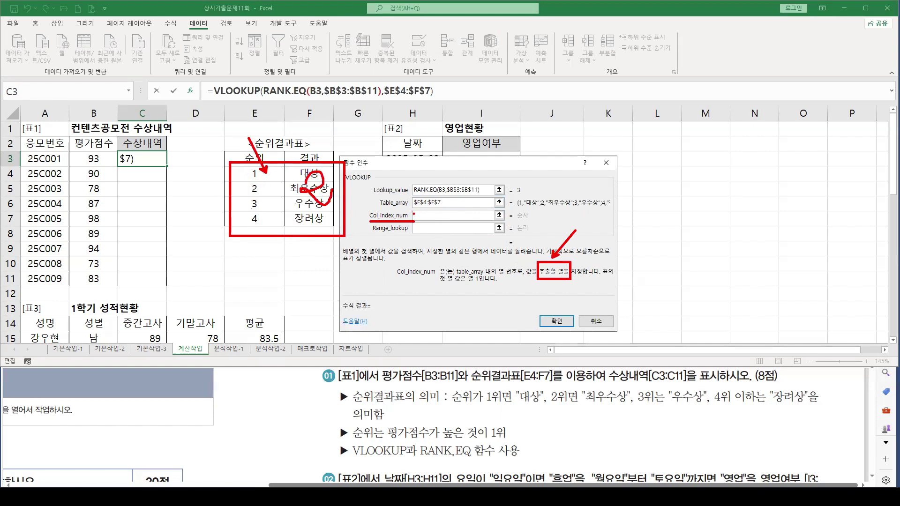
key("Escape")
type("2")
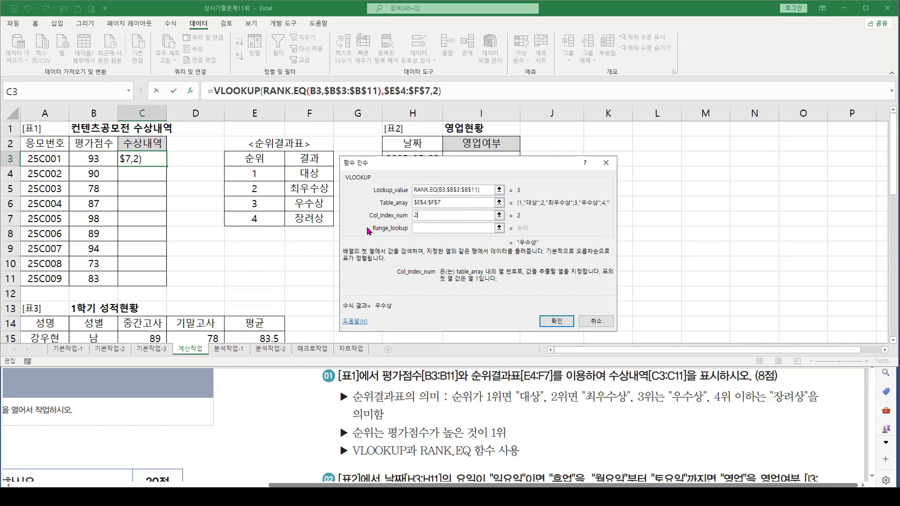
Complete the VLOOKUP formula with Range_lookup left empty and fill it down through C11
left_click(421, 230)
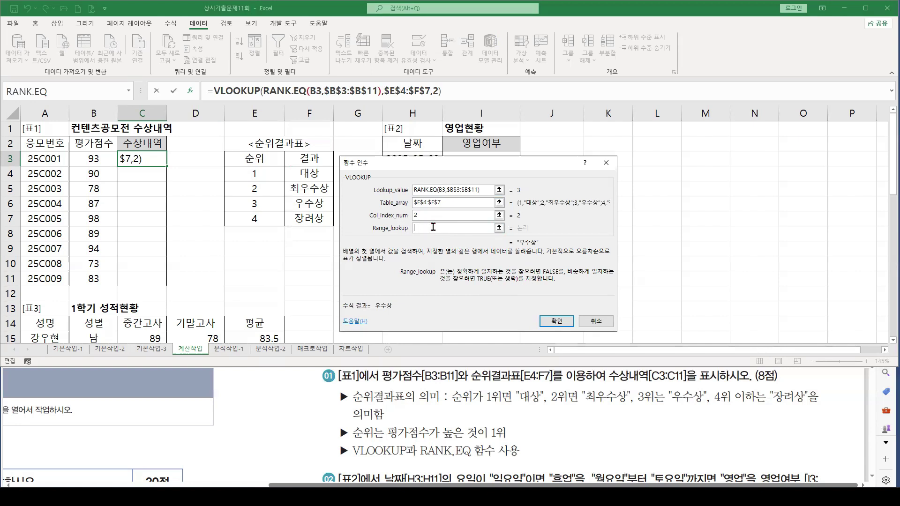
left_click(557, 321)
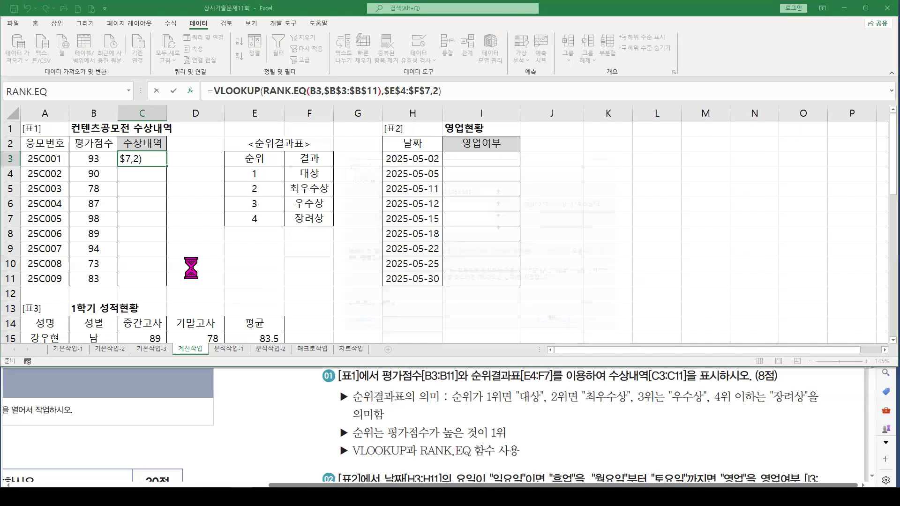
double_click(166, 165)
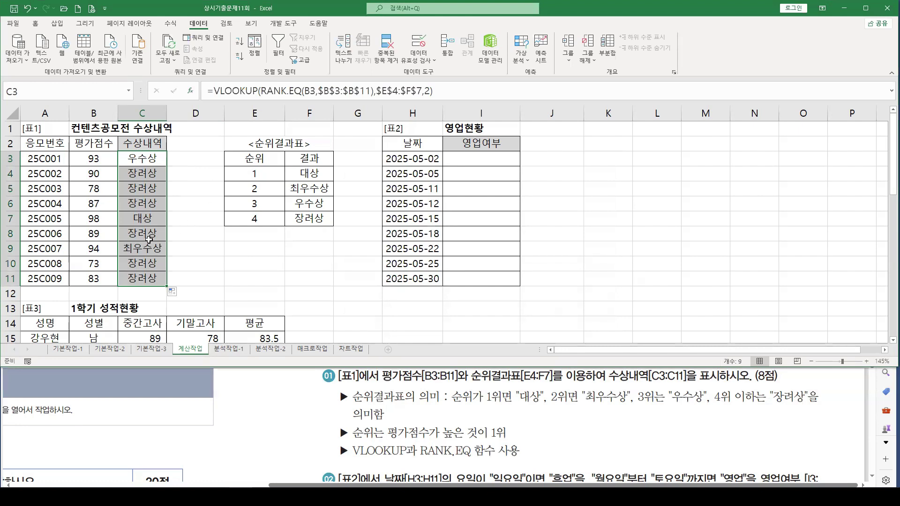
Check the 장려상 results in the 수상내역 column against the rank 4 row of <순위결과표>
left_click(254, 218)
left_click(305, 217)
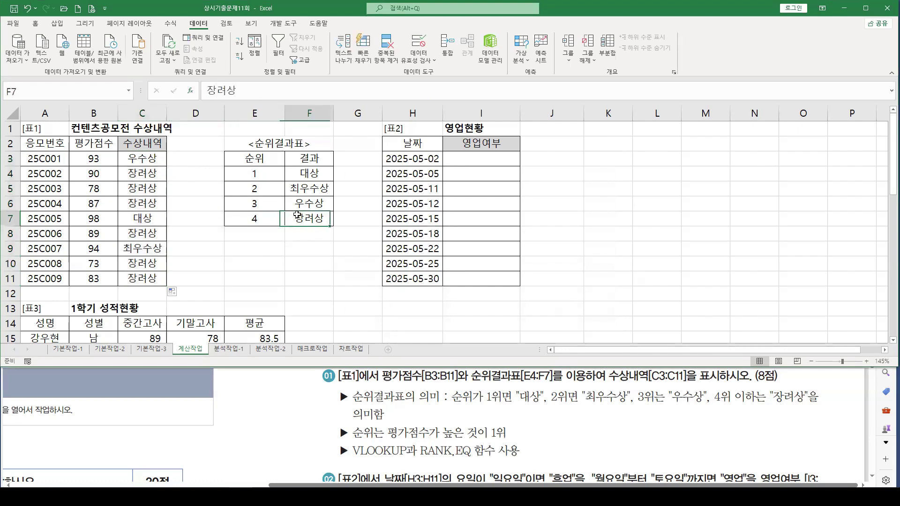
left_click(143, 175)
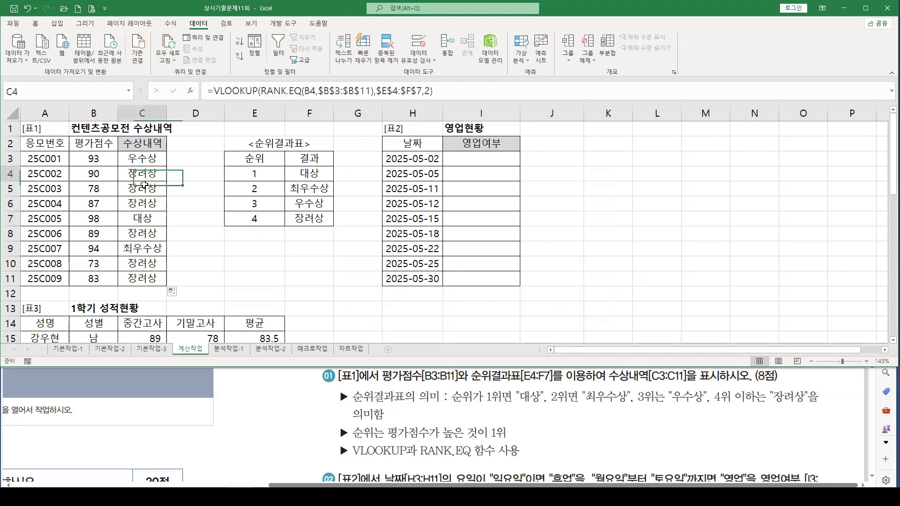
left_click(148, 233)
left_click_drag(142, 263, 141, 280)
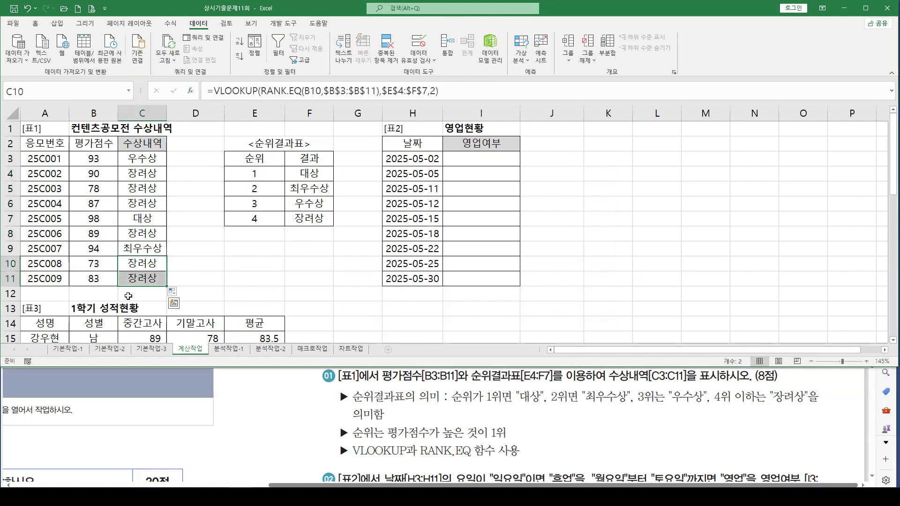
left_click(193, 160)
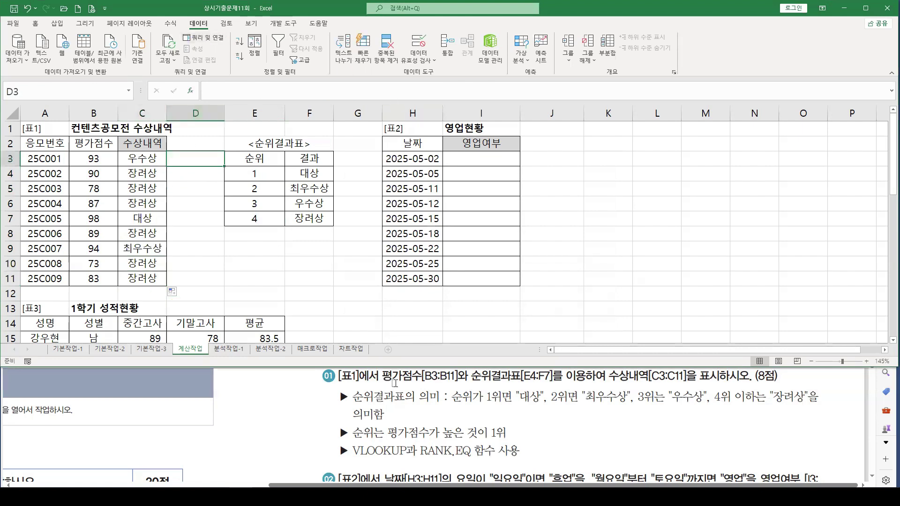
Read the [표2] task instructions and start an IF function in cell I3 of the 영업여부 column
scroll(409, 412, "down", 5)
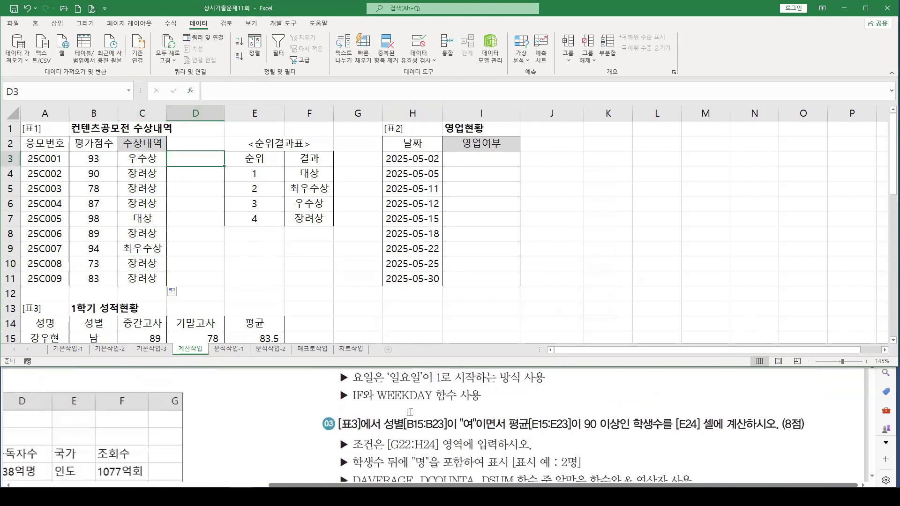
scroll(409, 412, "up", 2)
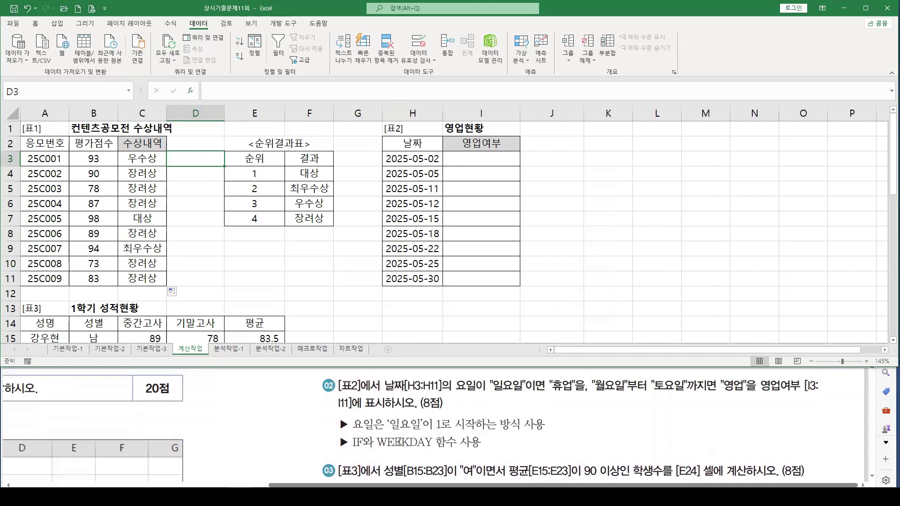
left_click(480, 160)
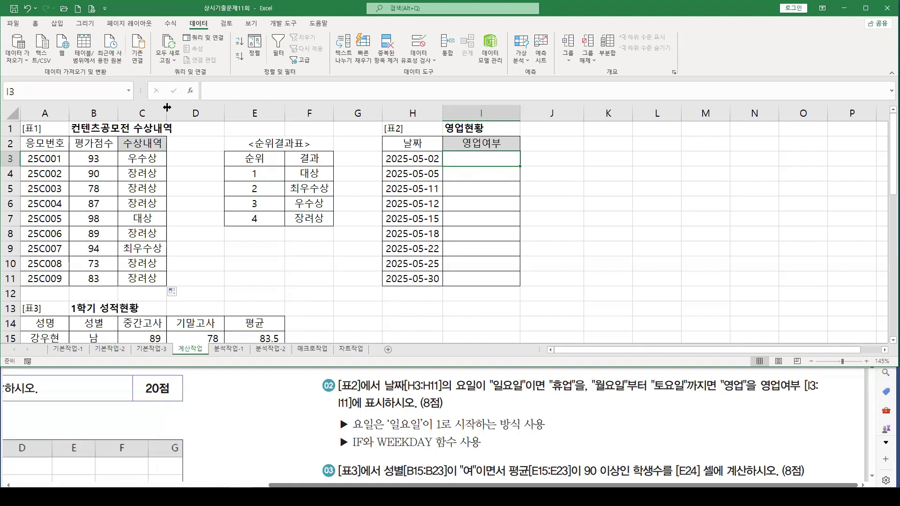
left_click(190, 90)
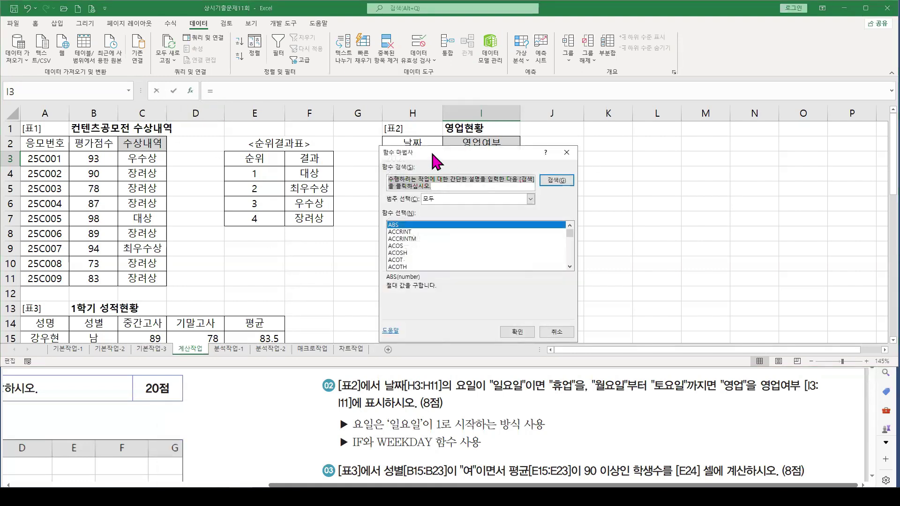
left_click_drag(432, 155, 299, 145)
left_click(297, 236)
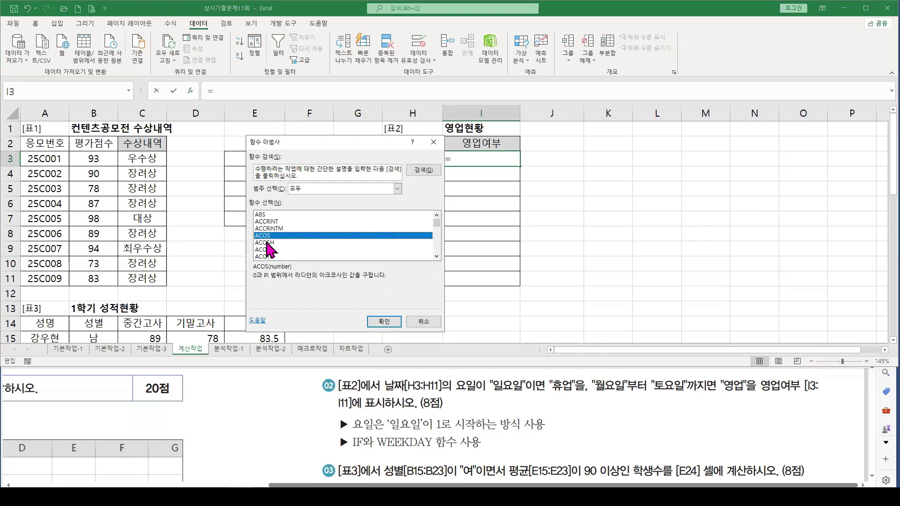
key("i")
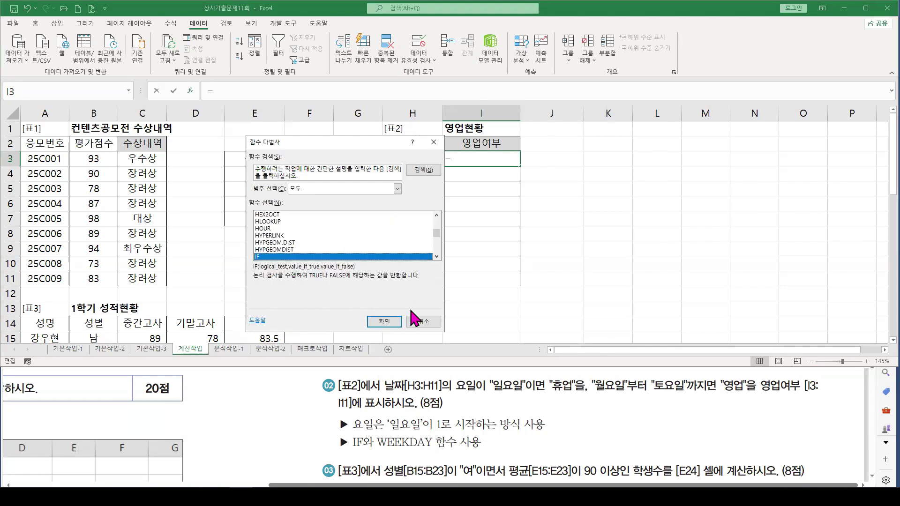
left_click(384, 321)
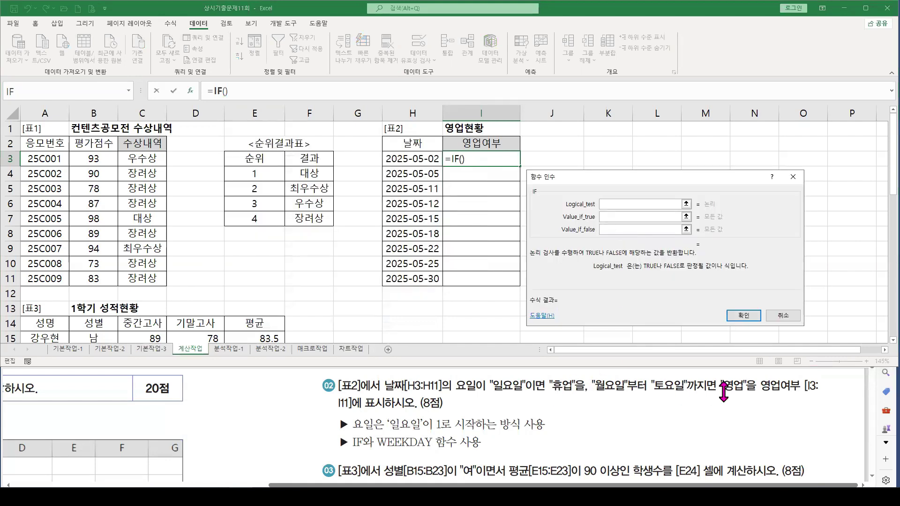
Set IF's Value_if_true to "휴업" and Value_if_false to "영업", leaving Logical_test empty
left_click(602, 217)
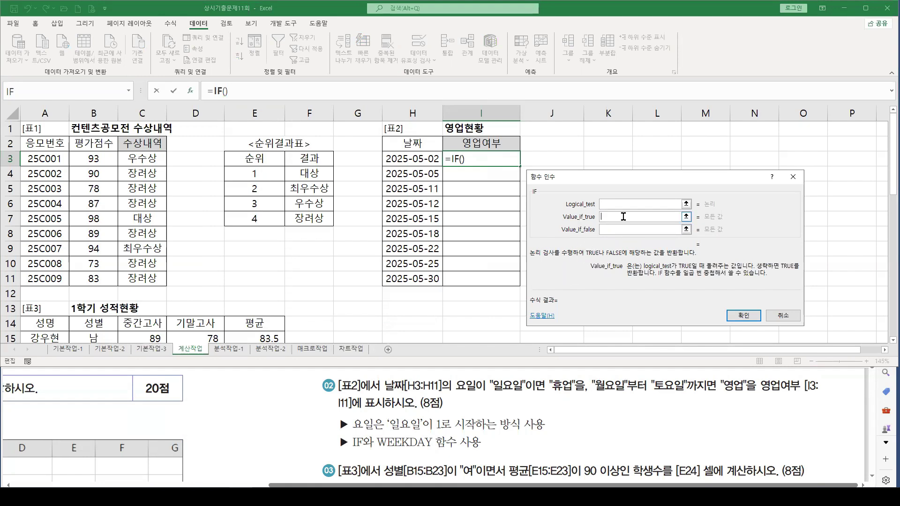
type("\"휴업\"")
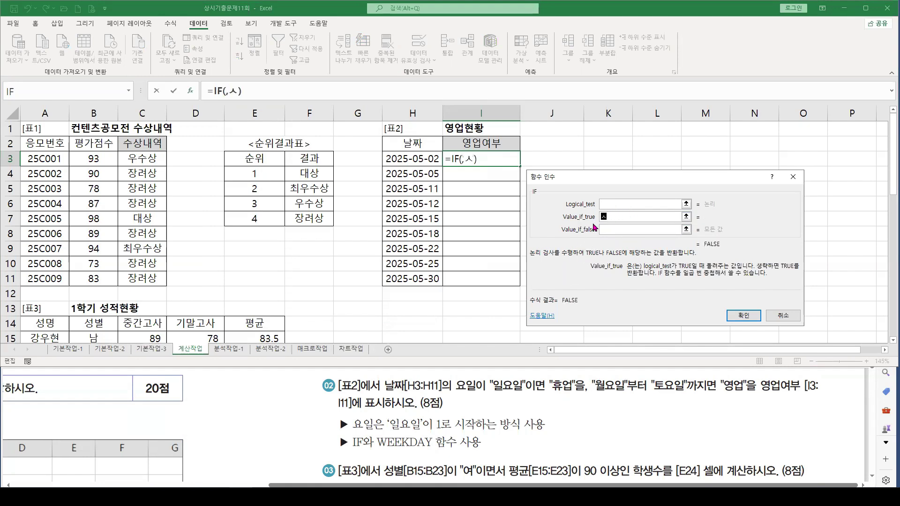
key("Tab")
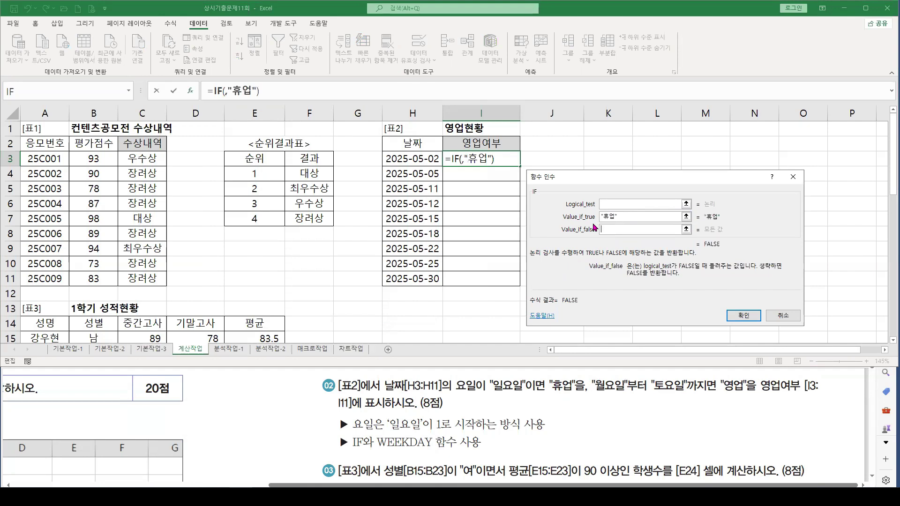
type("\"영업\"")
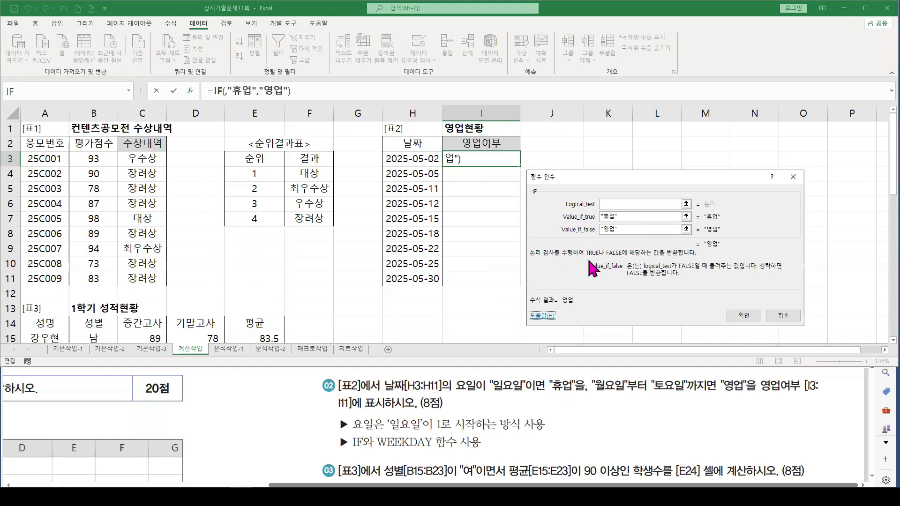
left_click_drag(549, 370, 576, 399)
left_click_drag(722, 373, 747, 399)
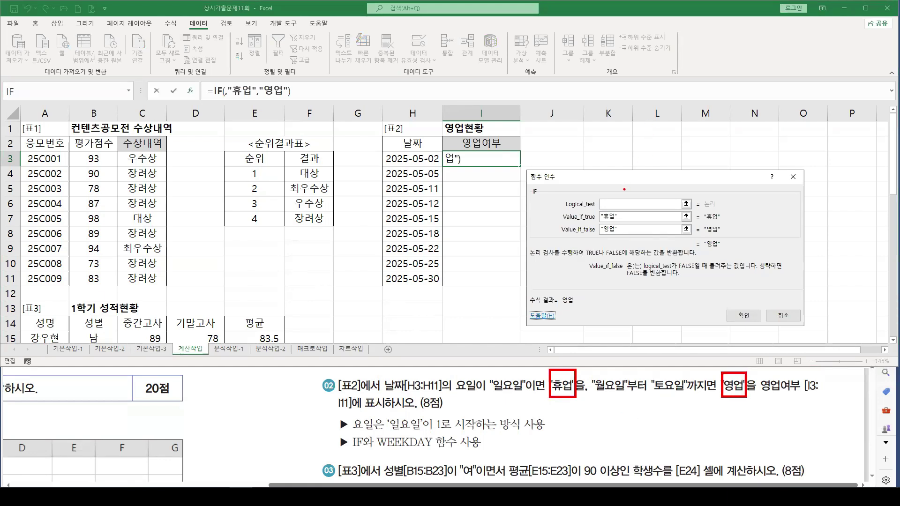
mouse_move(560, 160)
left_mouse_down()
mouse_move(598, 198)
mouse_move(656, 211)
left_mouse_up()
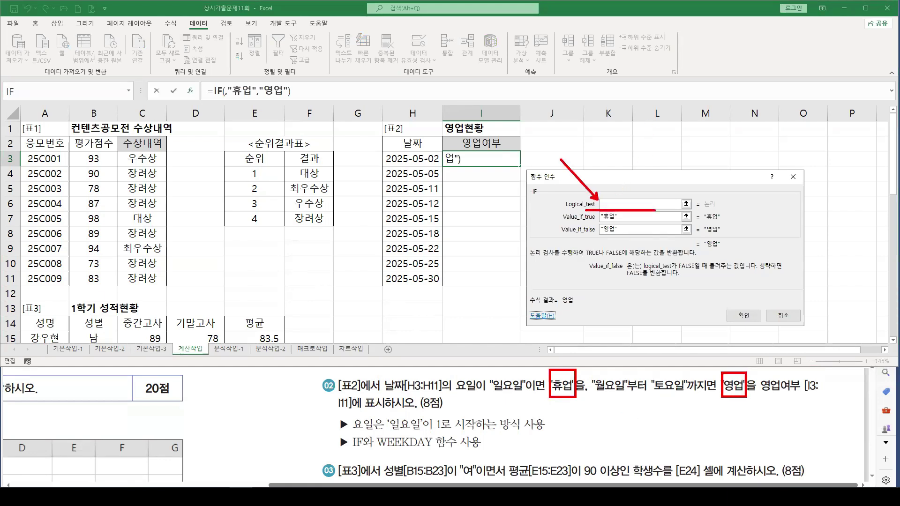
Nest a WEEKDAY function inside the Logical_test argument of the IF formula
left_click(621, 205)
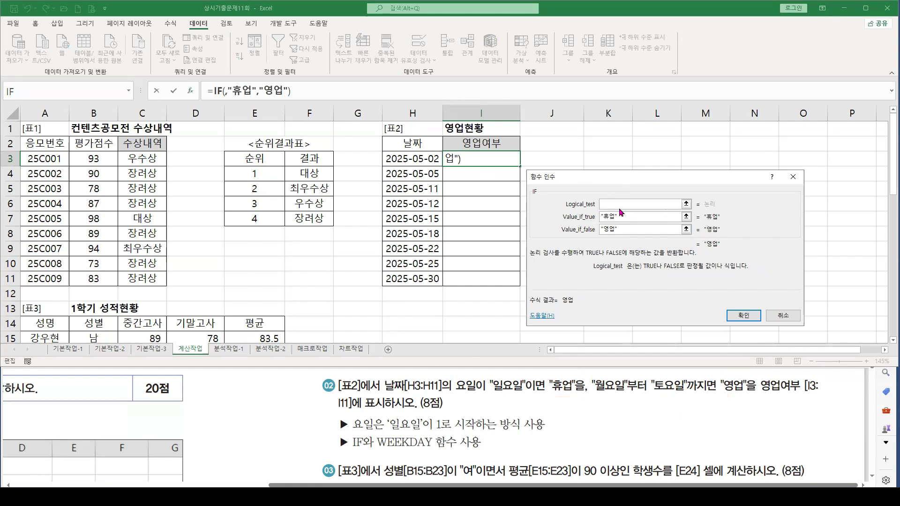
left_click_drag(586, 179, 582, 168)
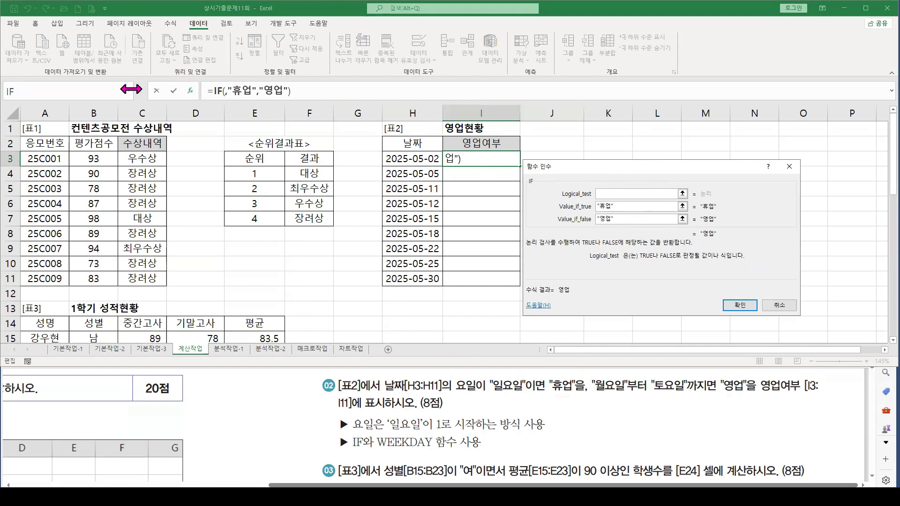
left_click(128, 91)
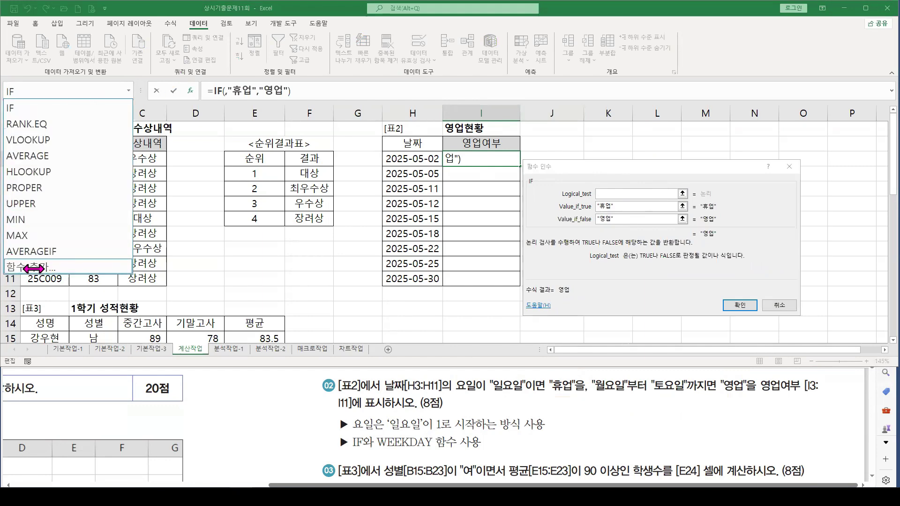
left_click(33, 267)
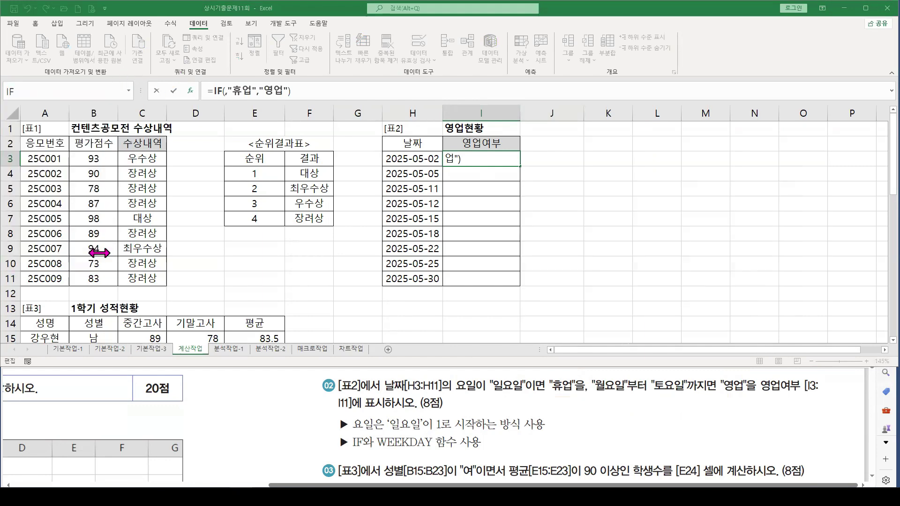
scroll(281, 252, "down", 1)
left_click(265, 242)
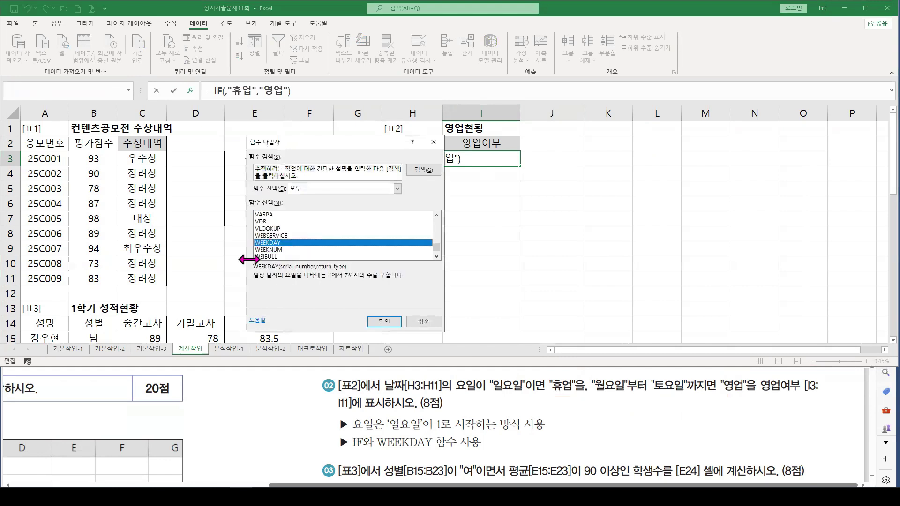
left_click(377, 321)
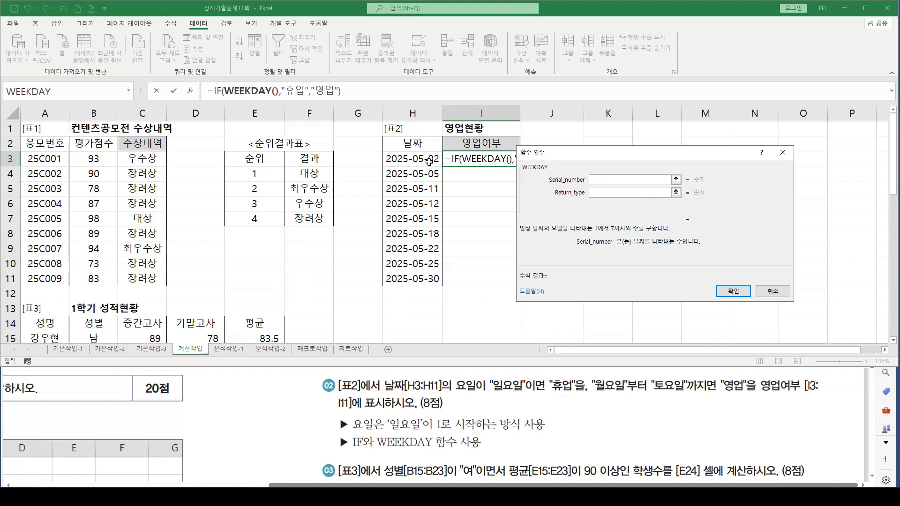
Set WEEKDAY's Serial_number to H3 and Return_type to 1 so the week starts on Sunday
left_click(405, 158)
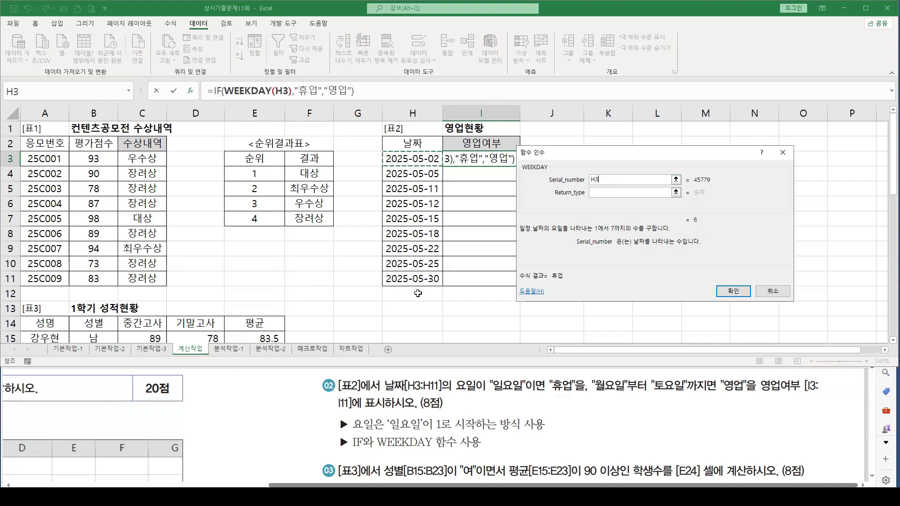
left_click(606, 193)
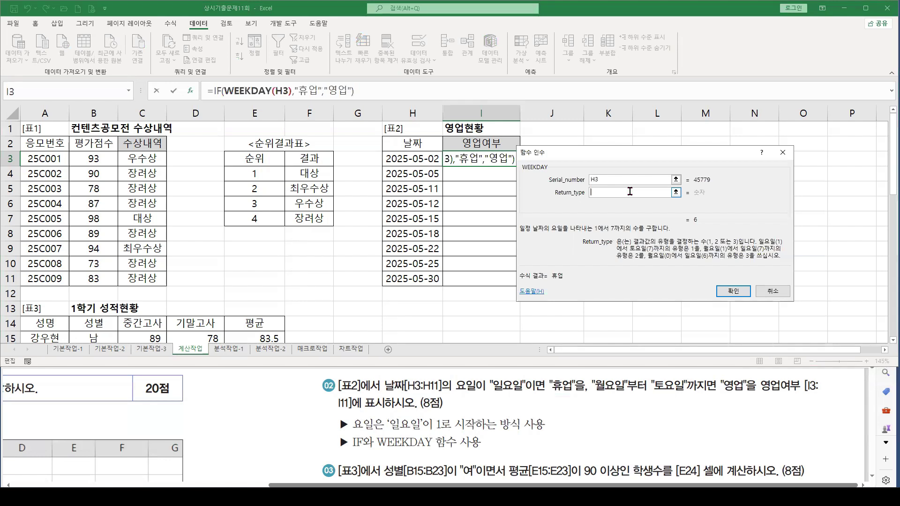
type("1")
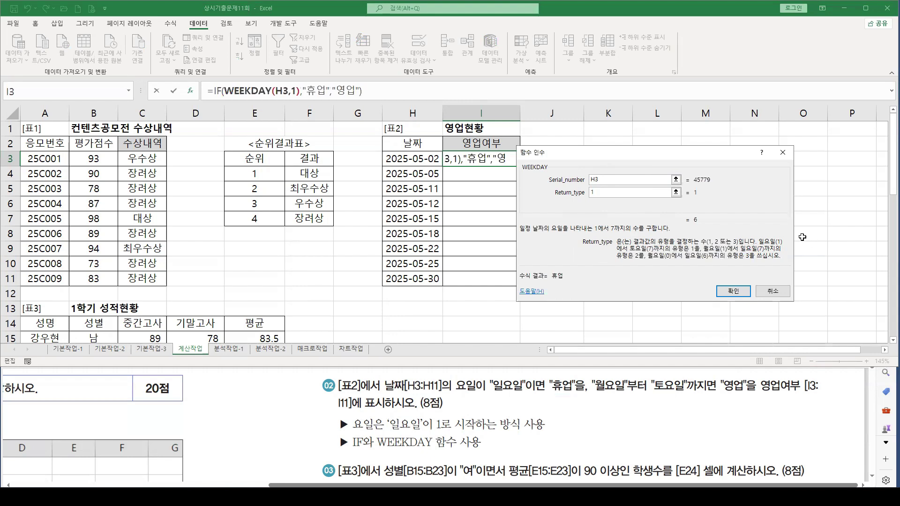
Return to the IF arguments, complete Logical_test as WEEKDAY(H3,1)=1, and fill the finished formula down through I11
left_click(217, 91)
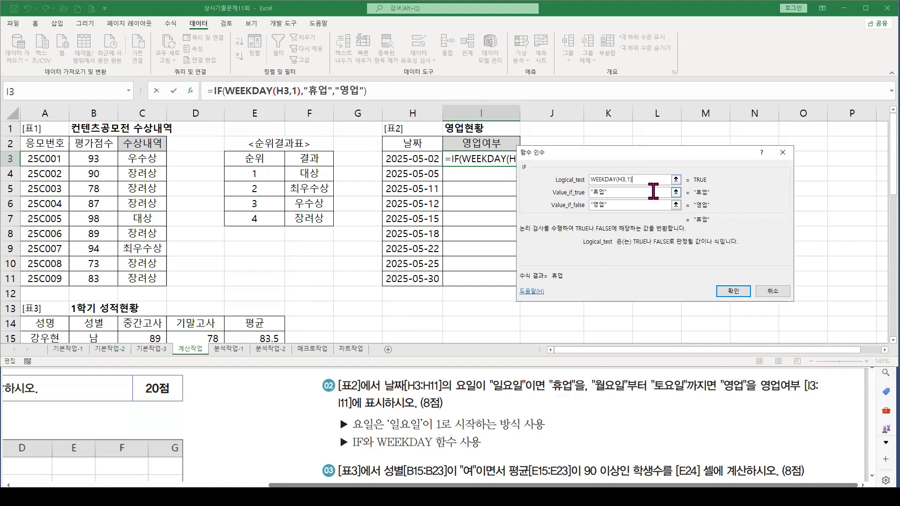
left_click_drag(640, 179, 585, 179)
left_click(643, 179)
type("=1")
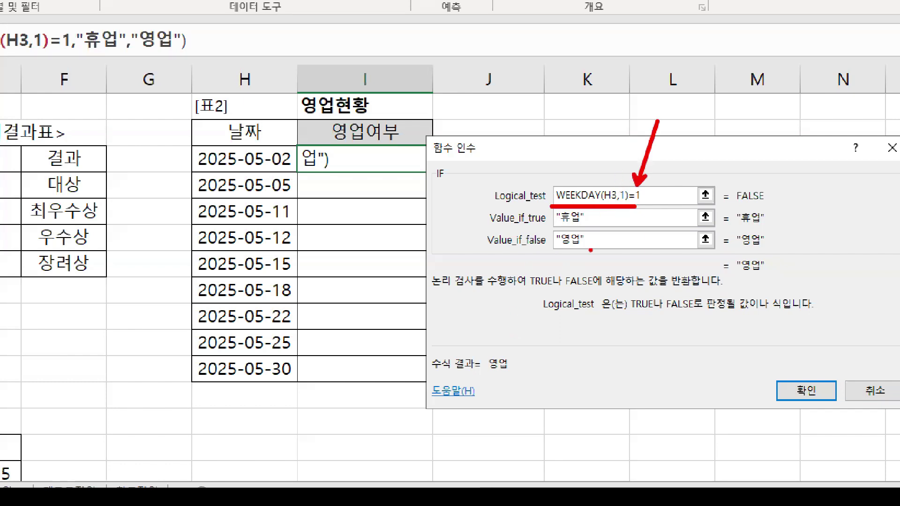
mouse_move(533, 123)
left_mouse_down()
mouse_move(542, 121)
mouse_move(550, 149)
left_mouse_up()
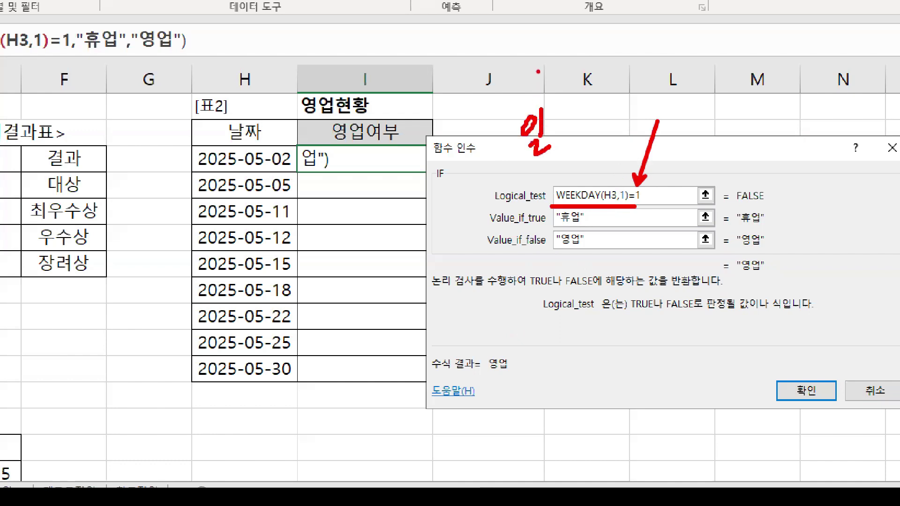
left_click_drag(538, 72, 529, 94)
key("Escape")
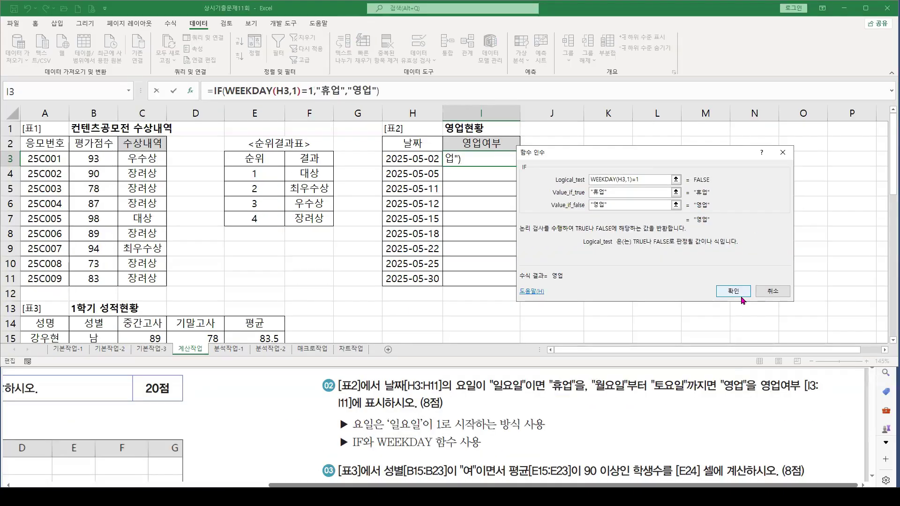
left_click(734, 292)
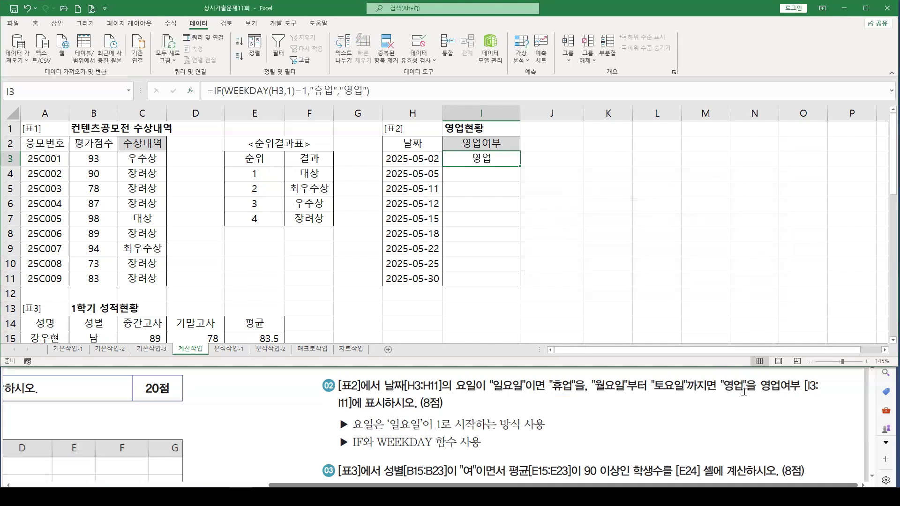
left_click_drag(519, 166, 511, 281)
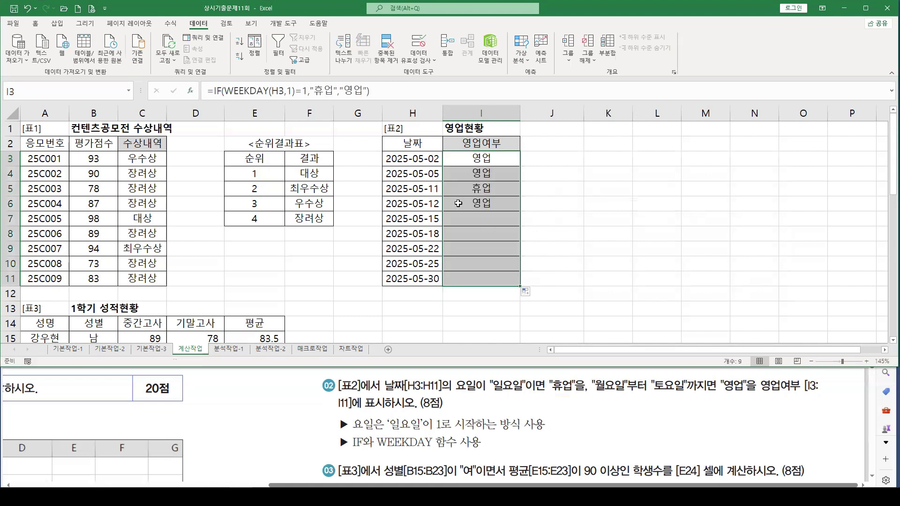
Enter a check formula =WEEKDAY(H3) in J3 with Return_type left empty and fill it down through J11
left_click(542, 157)
left_click(190, 90)
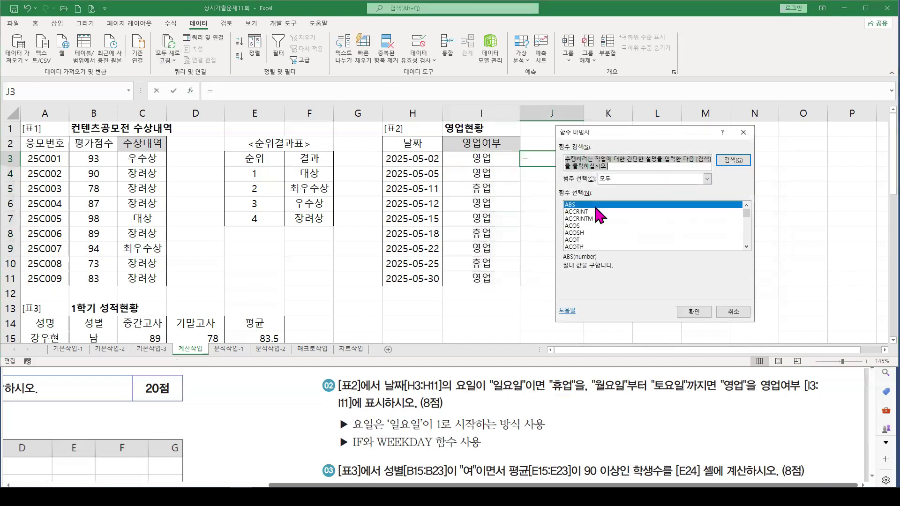
left_click(618, 179)
left_click(623, 188)
double_click(574, 205)
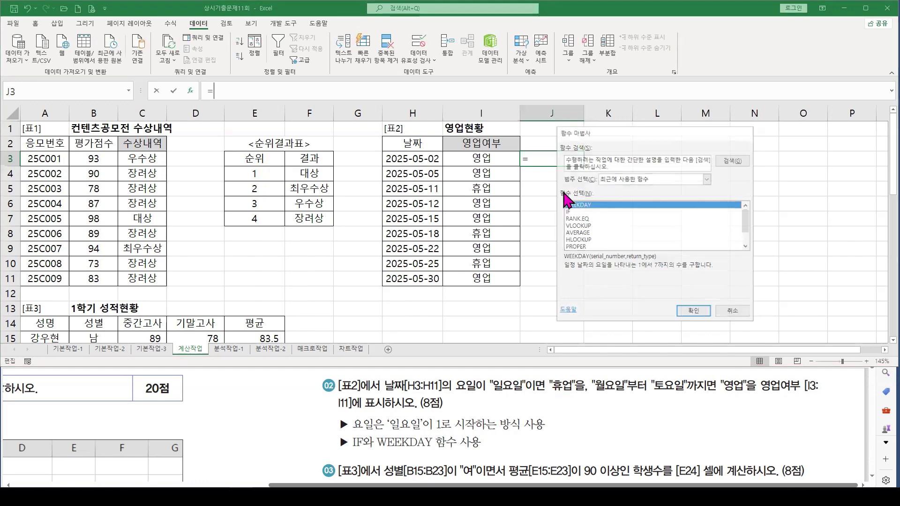
left_click(409, 159)
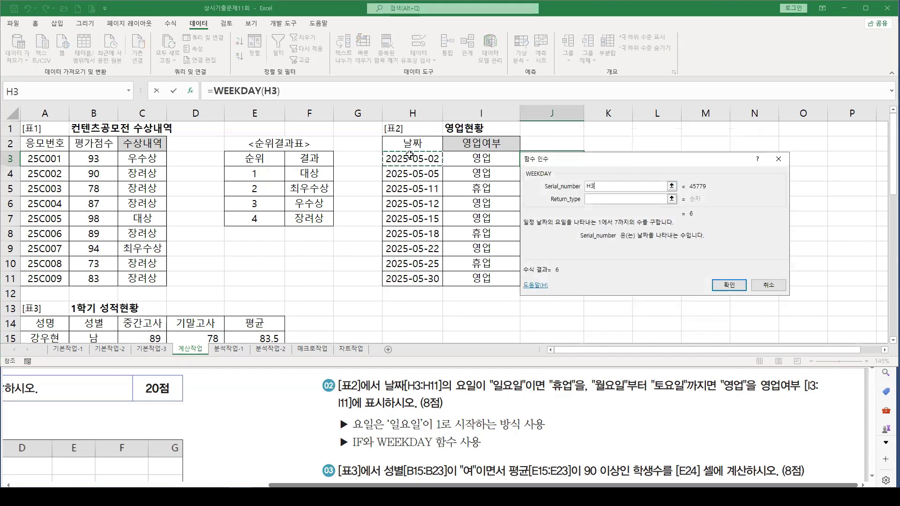
left_click(644, 197)
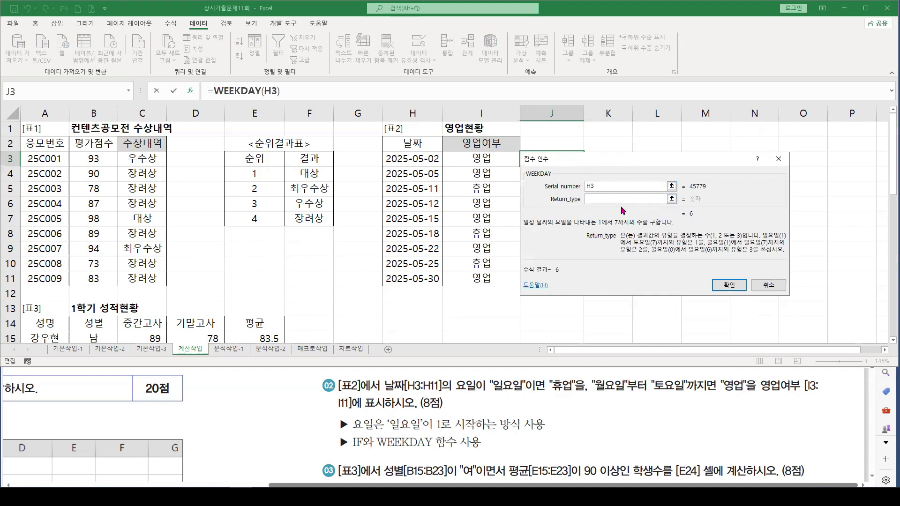
left_click(727, 286)
left_click_drag(584, 164, 575, 284)
Compare the 휴업 rows 5, 8 and 10 of [표2] with their weekday numbers in column J
left_click_drag(572, 189, 513, 189)
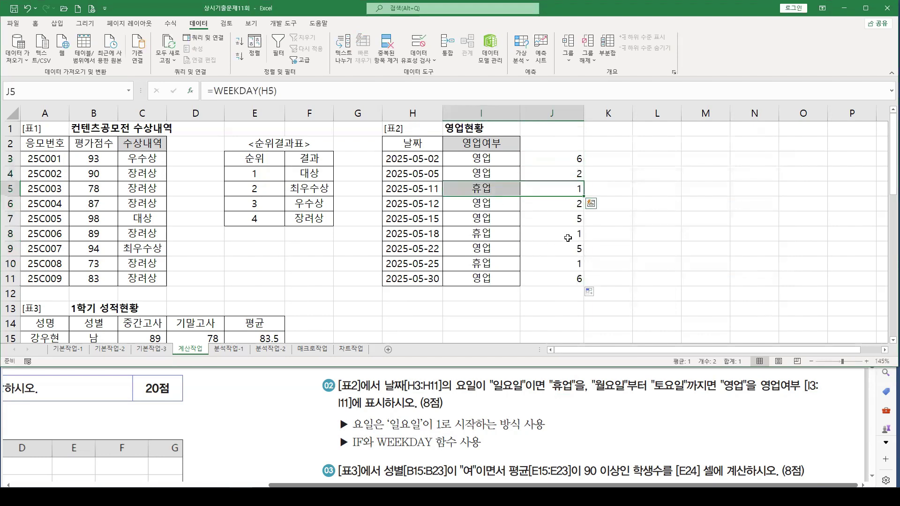
left_click_drag(568, 235, 513, 234, "ctrl")
left_click_drag(568, 268, 513, 263, "ctrl")
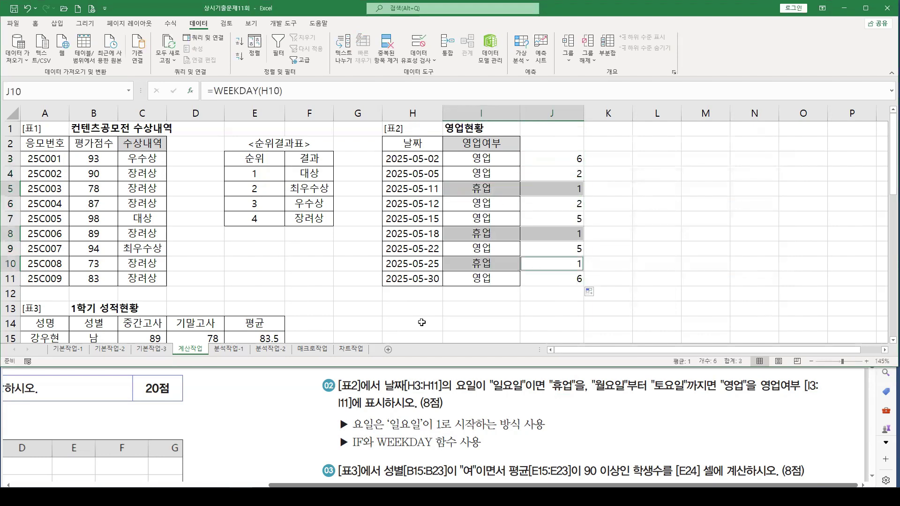
left_click(557, 155)
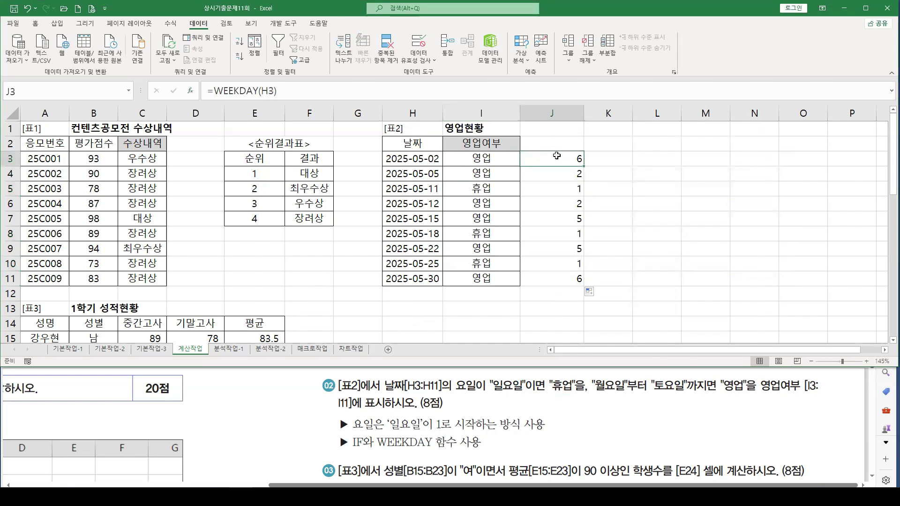
Change the WEEKDAY check formula in J3 to Return_type 2 and fill it down through J11
left_click(236, 93)
left_click(190, 90)
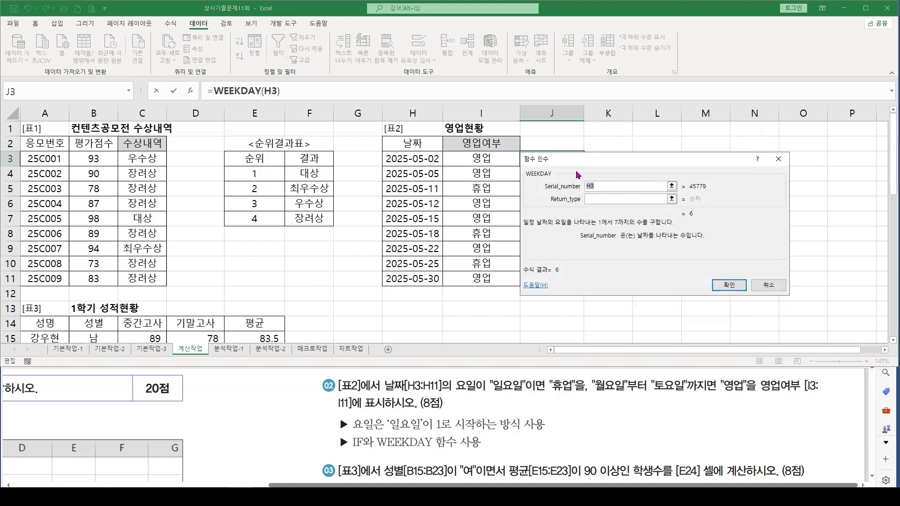
left_click(591, 200)
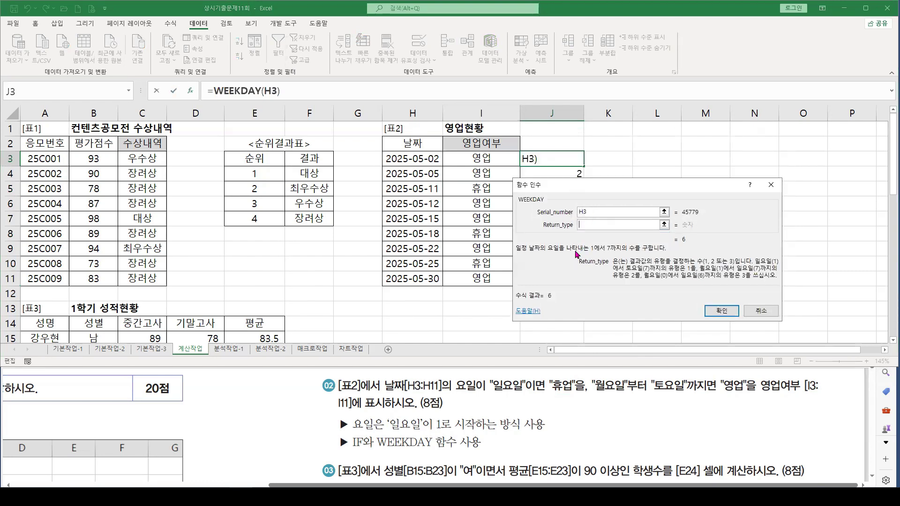
type("2")
left_click(721, 311)
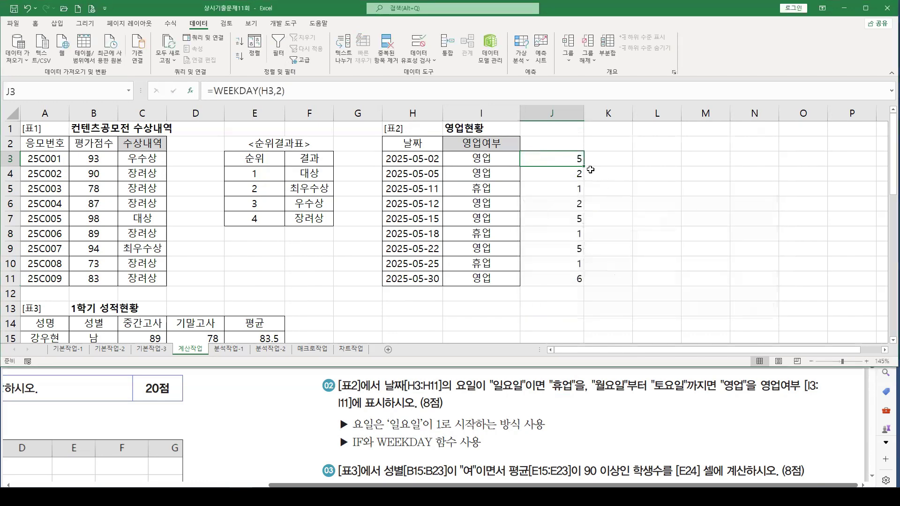
left_click_drag(585, 167, 579, 281)
Compare the 휴업 rows 5, 8 and 10 with their Return_type 2 weekday numbers, and review the formulas in J3 and I3
left_click_drag(578, 192, 433, 189)
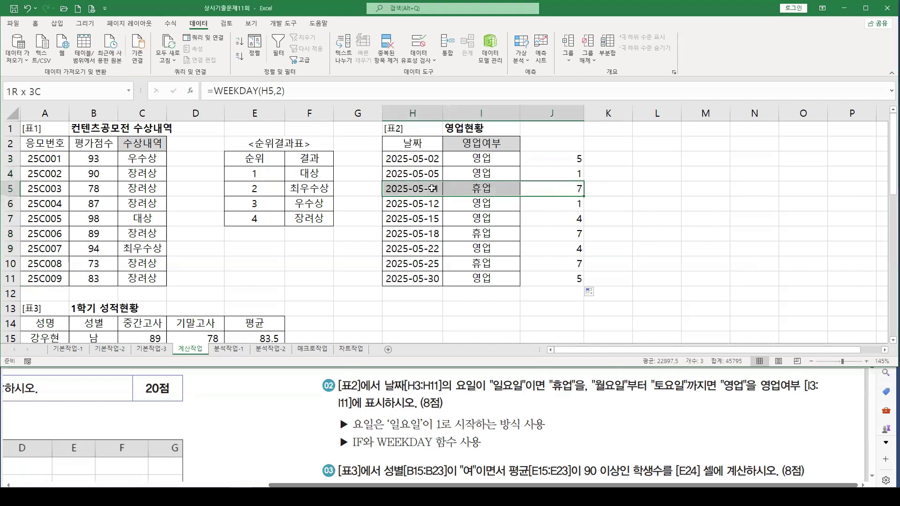
left_click_drag(580, 233, 477, 233)
left_click_drag(574, 263, 478, 263)
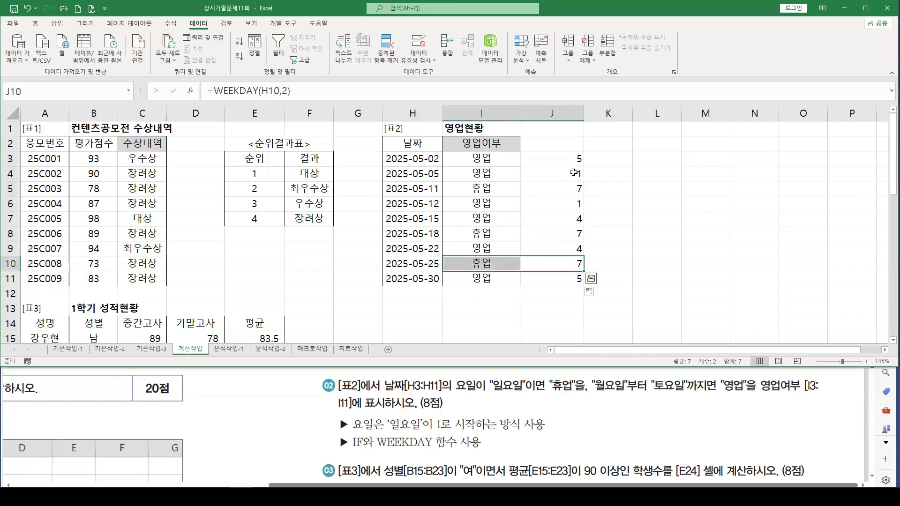
left_click(561, 156)
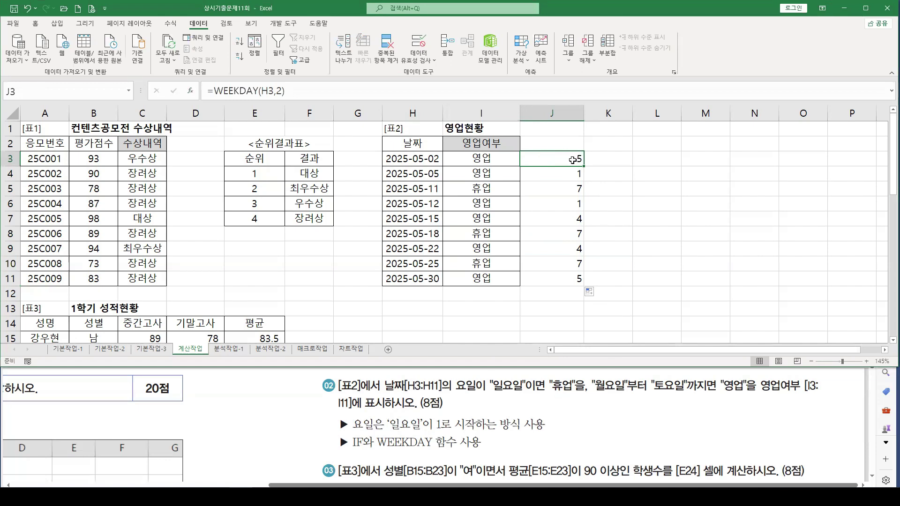
left_click(498, 159)
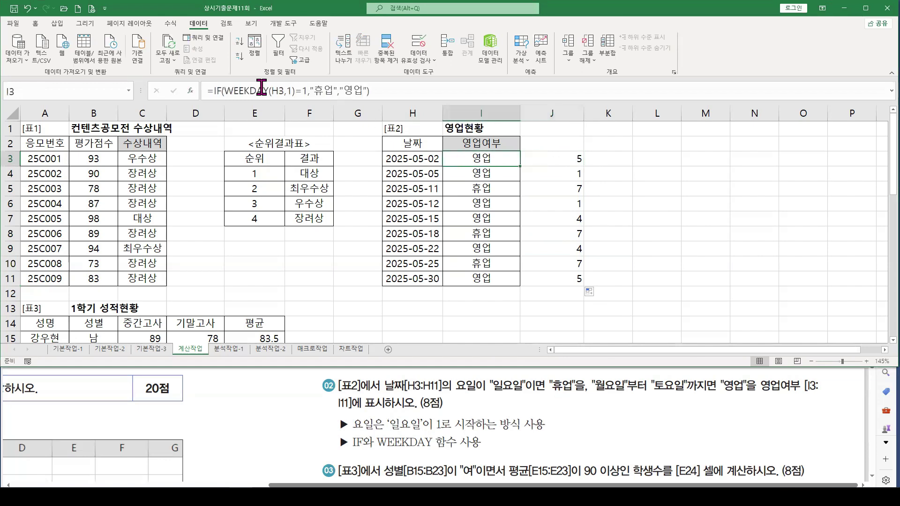
Clear the check formulas beside [표2] by deleting the contents of J2:K11
left_click(567, 143)
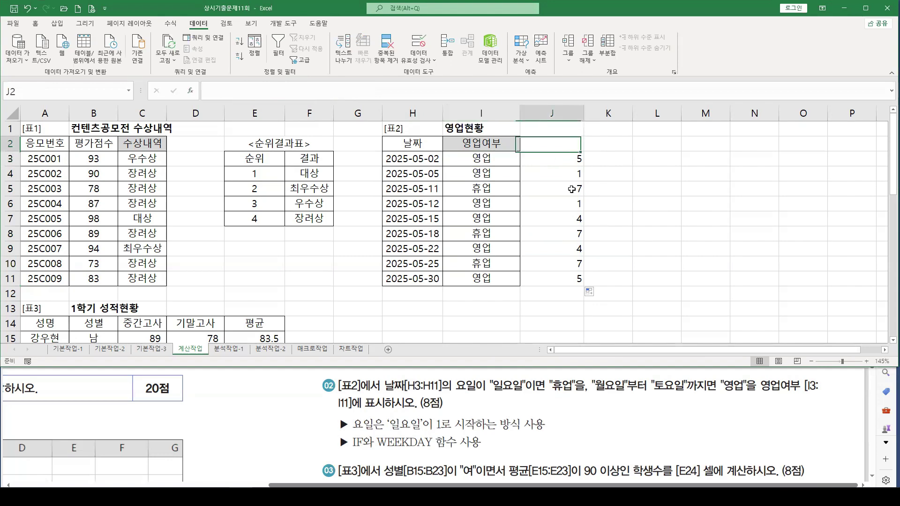
left_click_drag(571, 189, 600, 261)
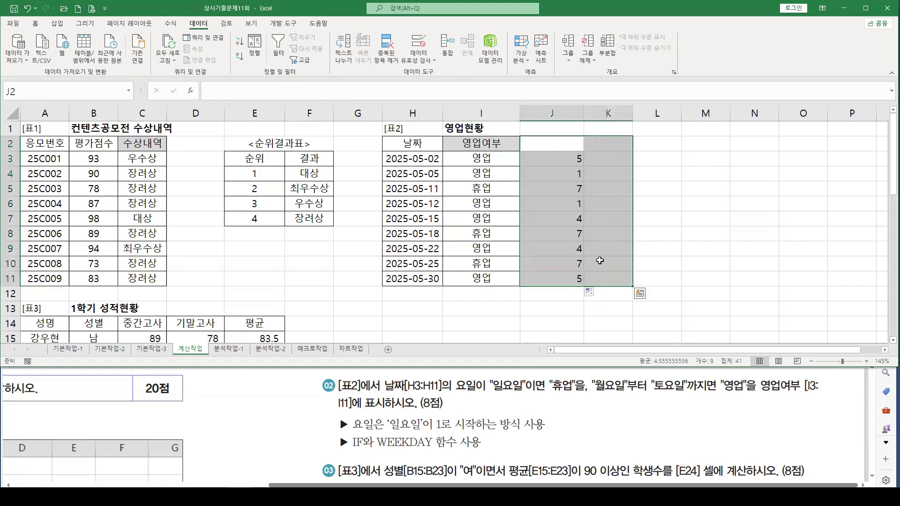
key("Delete")
Examine [표3], its result cell E24 and the <조건> block G22:H24 against the requirements of question 03
scroll(234, 250, "down", 2)
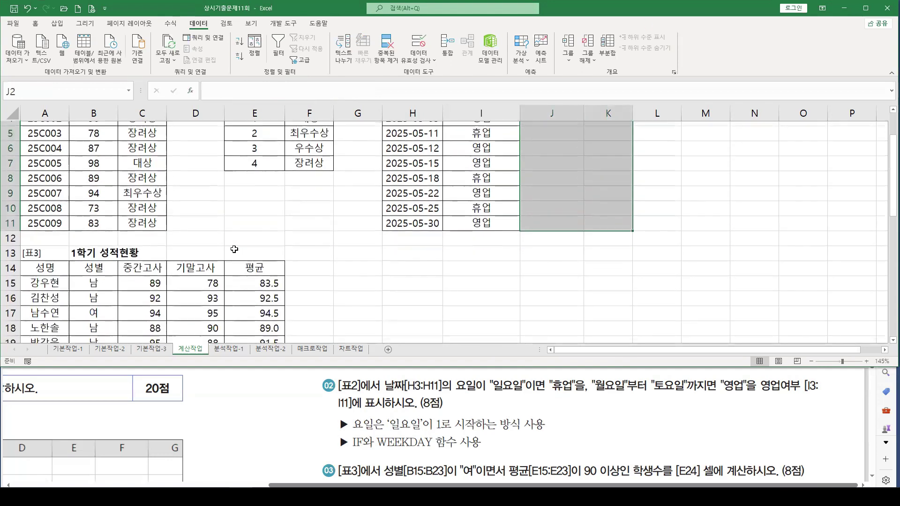
scroll(230, 250, "down", 2)
scroll(213, 252, "down", 1)
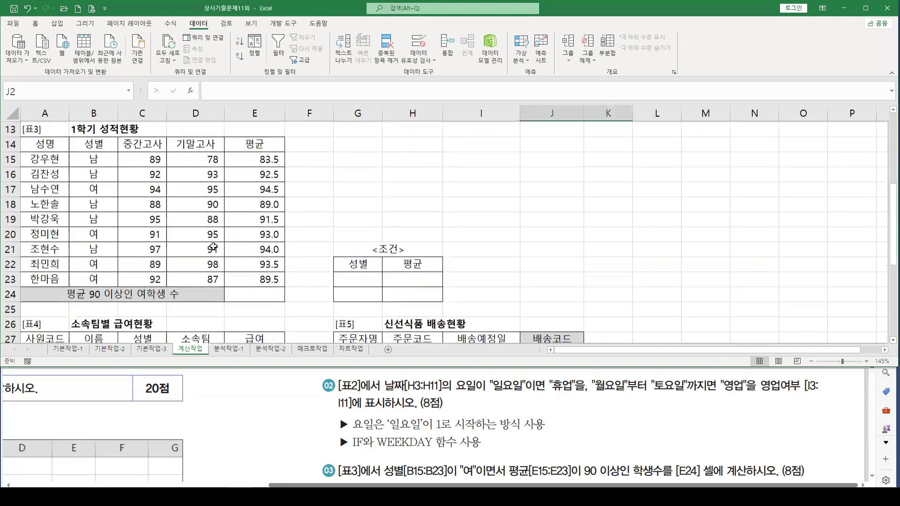
left_click(243, 294)
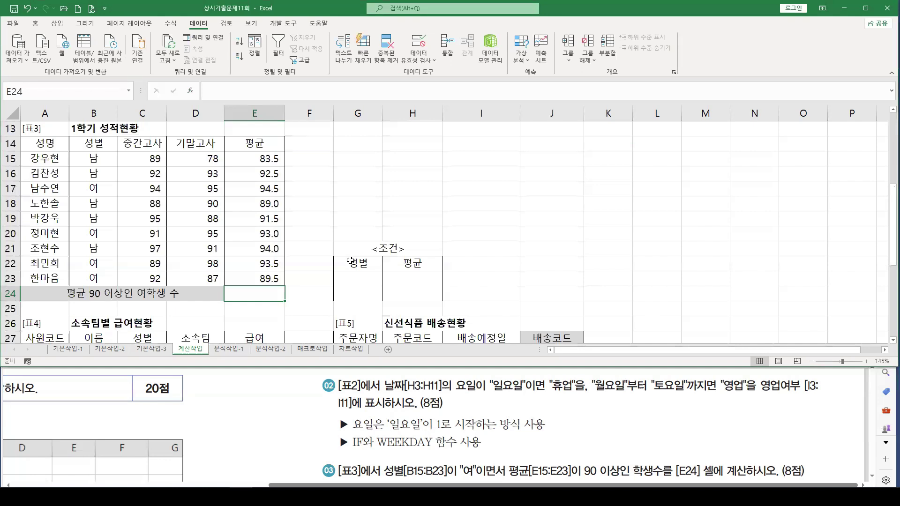
left_click_drag(350, 261, 412, 297)
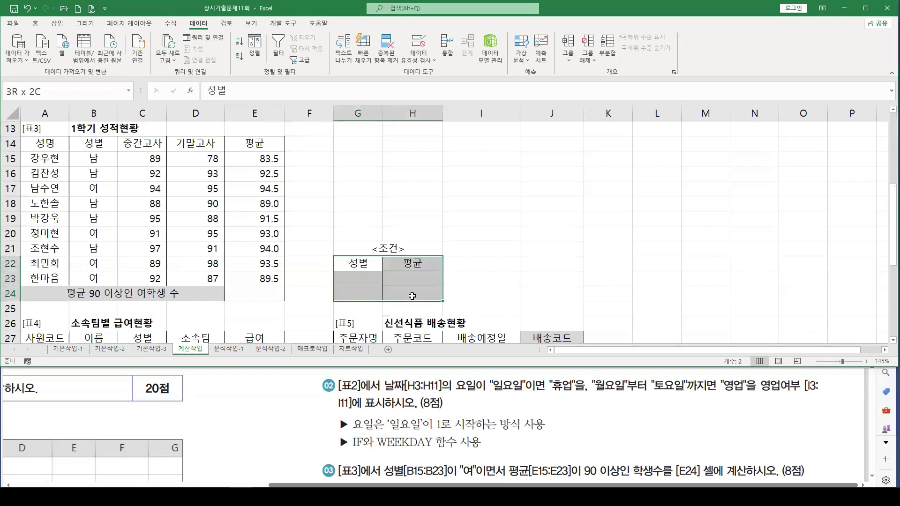
left_click(369, 263)
scroll(403, 417, "down", 3)
scroll(403, 417, "down", 1)
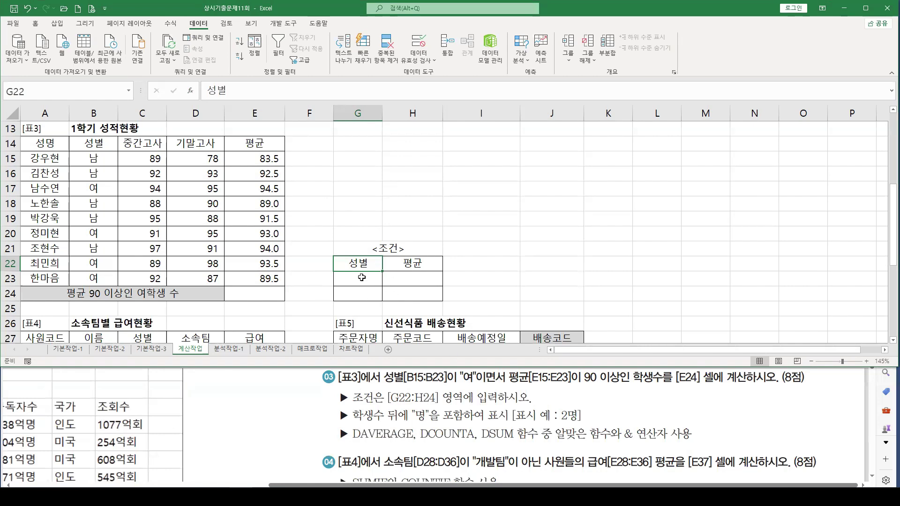
left_click_drag(362, 264, 402, 263)
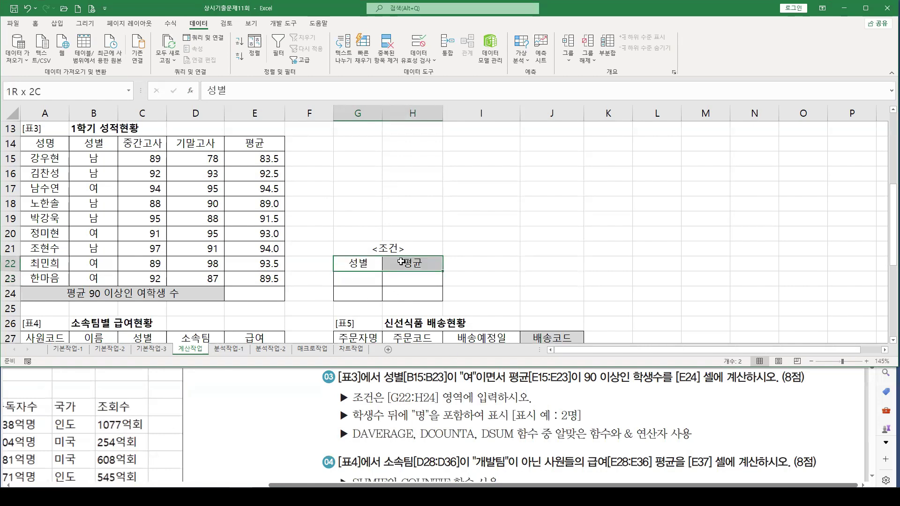
Fill in the <조건> block with 여 under 성별 in G23 and >=90 under 평균 in H23
left_click(362, 275)
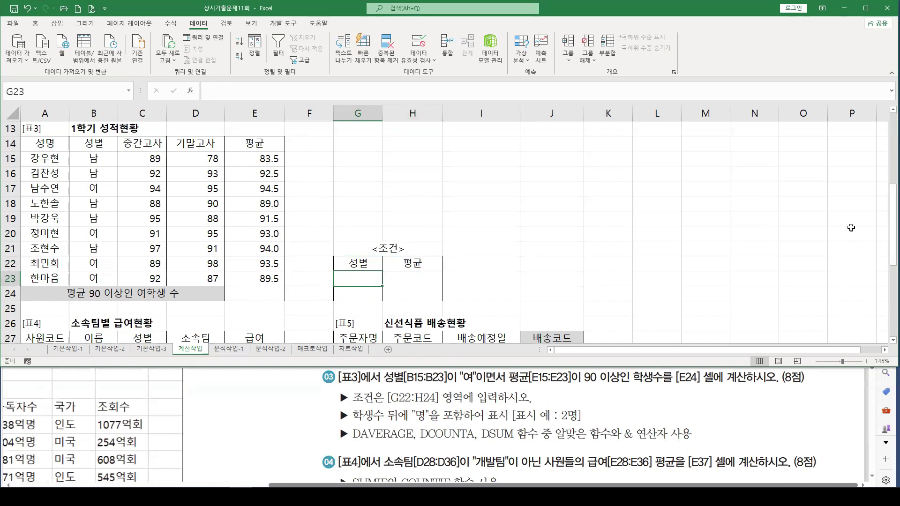
type("ㅇㅕ")
key("Tab")
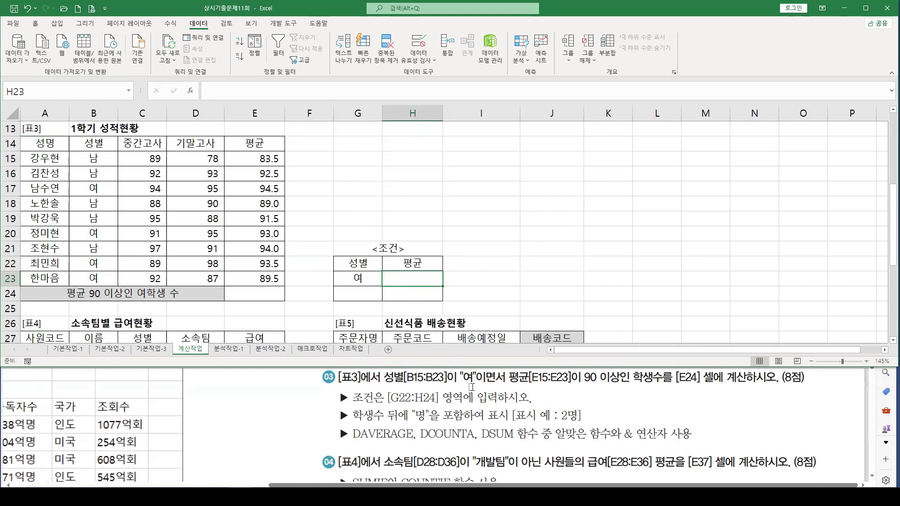
left_click_drag(358, 278, 408, 275)
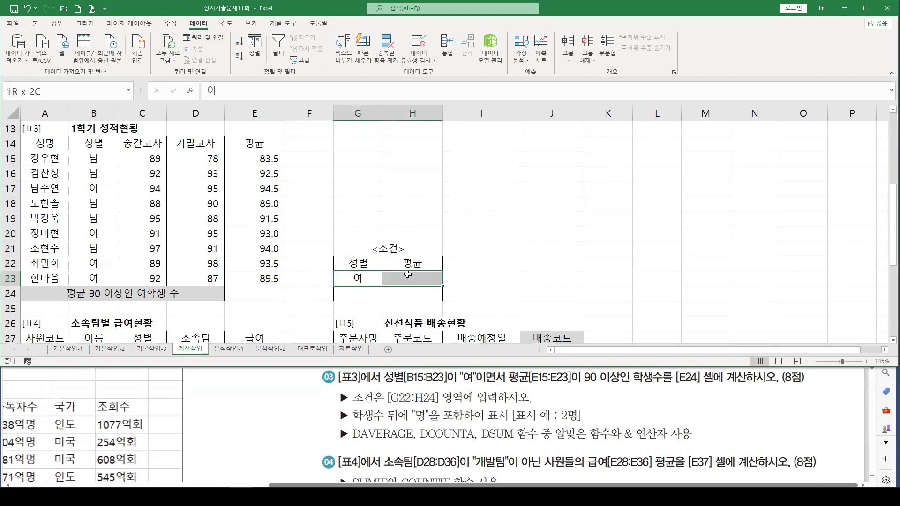
left_click(408, 274)
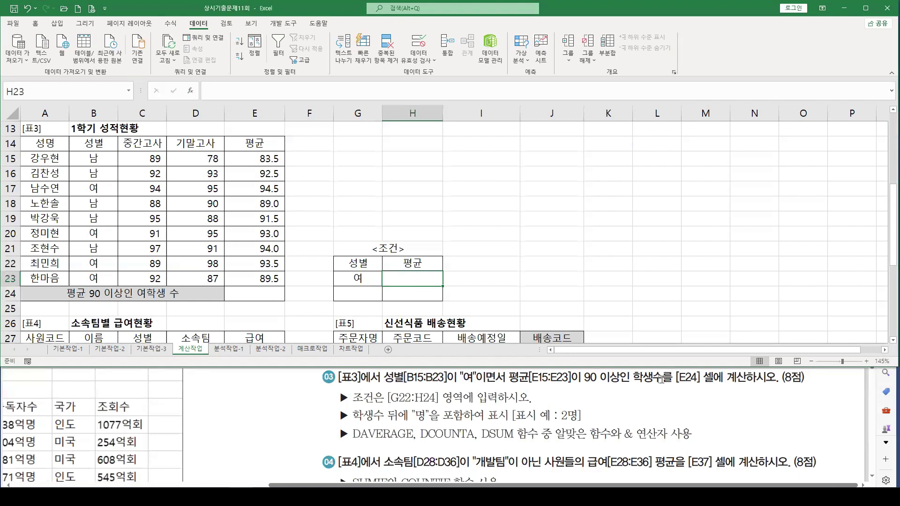
type(">=90")
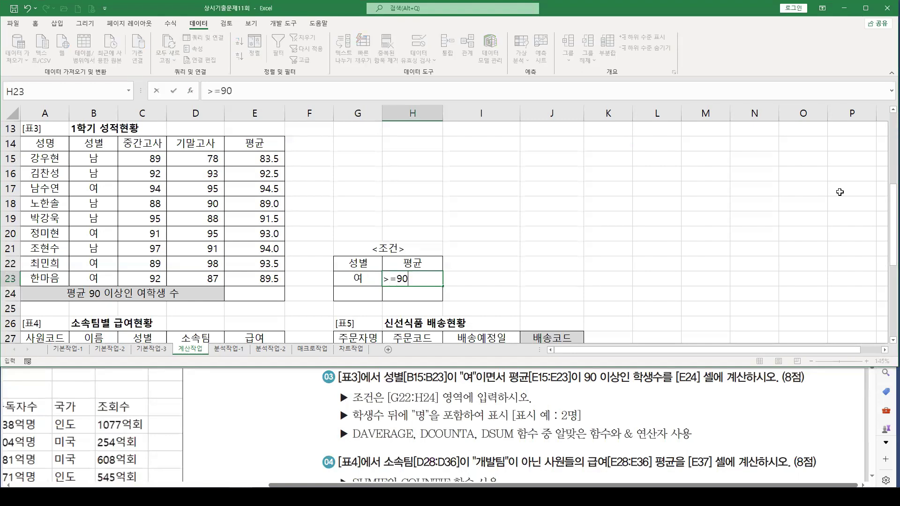
key("Return")
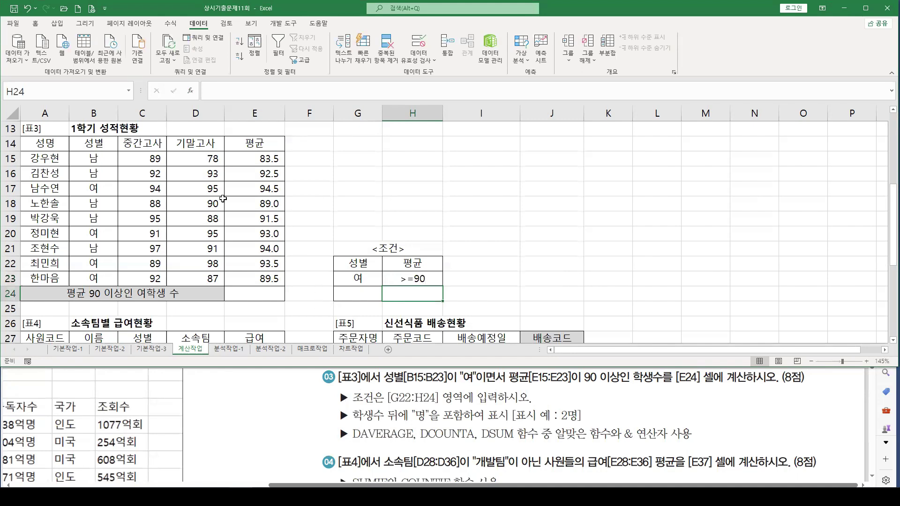
Start a DCOUNTA formula in E24, choosing the function from the 데이터베이스 category
left_click(251, 293)
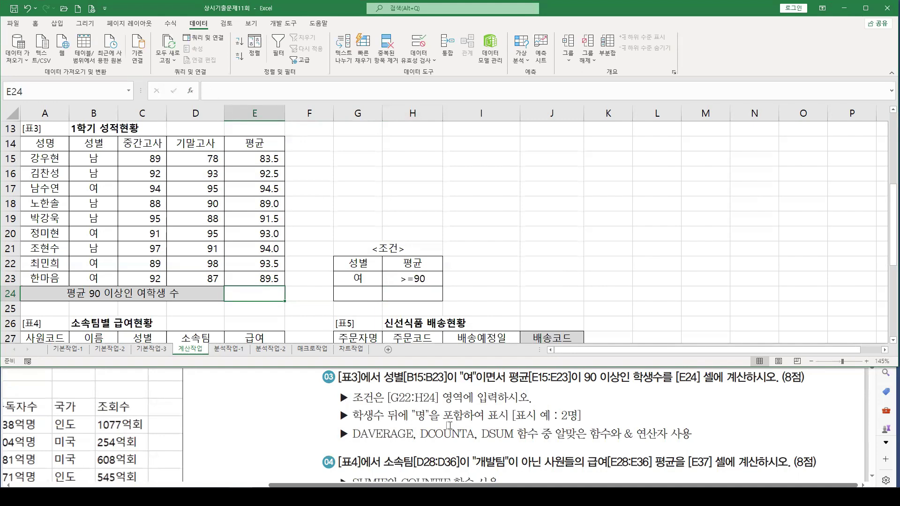
left_click(191, 91)
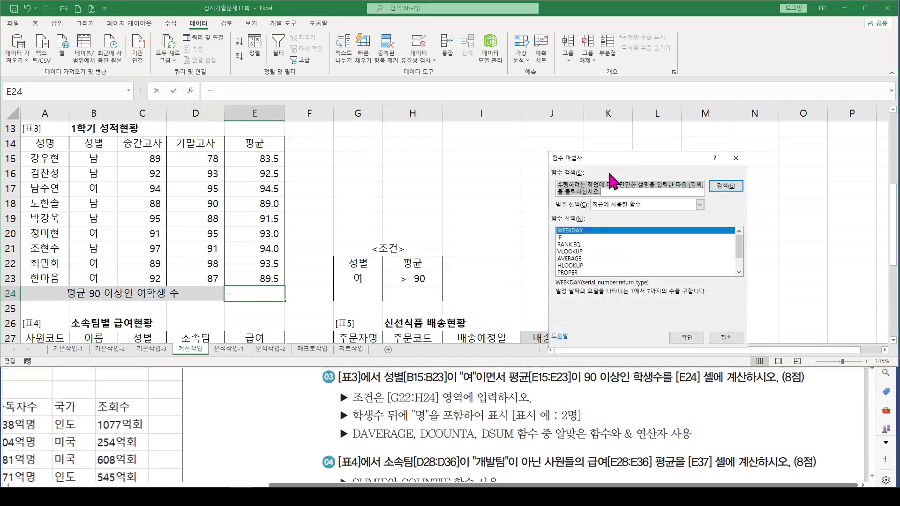
left_click(496, 172)
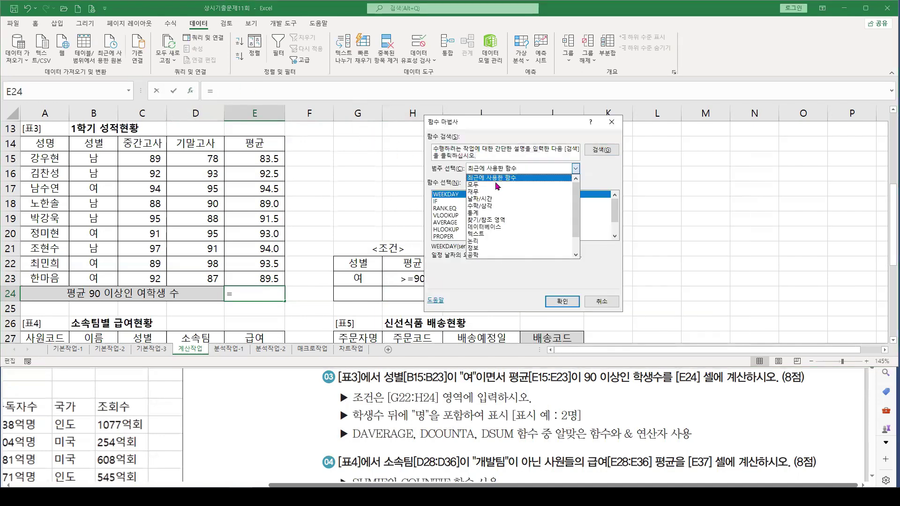
left_click(496, 227)
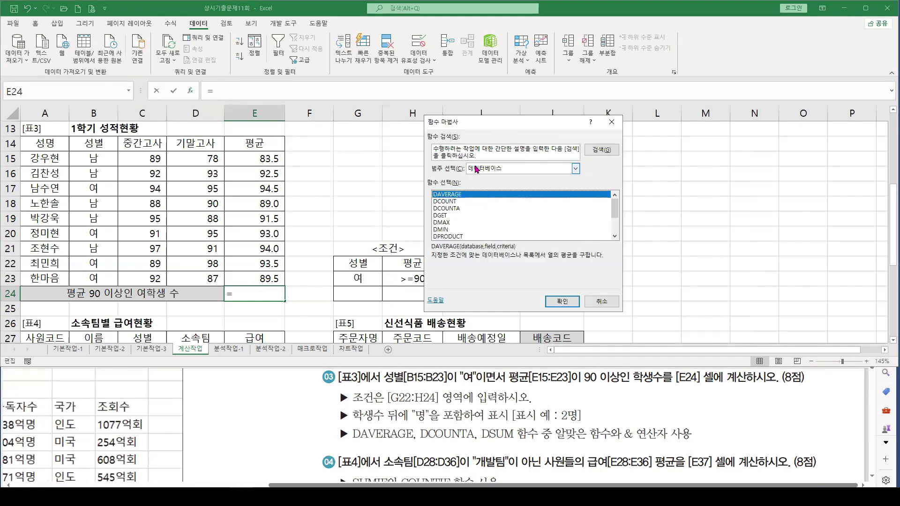
left_click(446, 209)
left_click(560, 302)
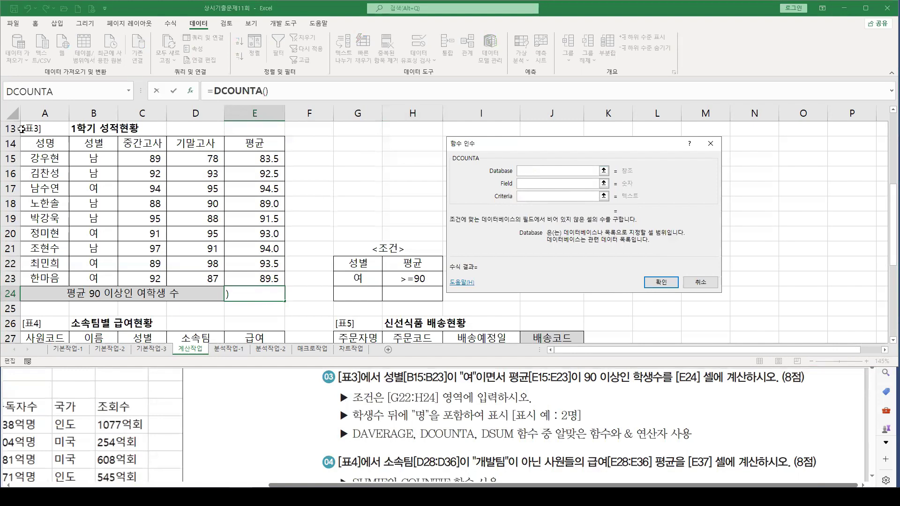
Complete DCOUNTA with Database A14:E23, Field 1 and Criteria G22:H23
left_click_drag(34, 149, 263, 278)
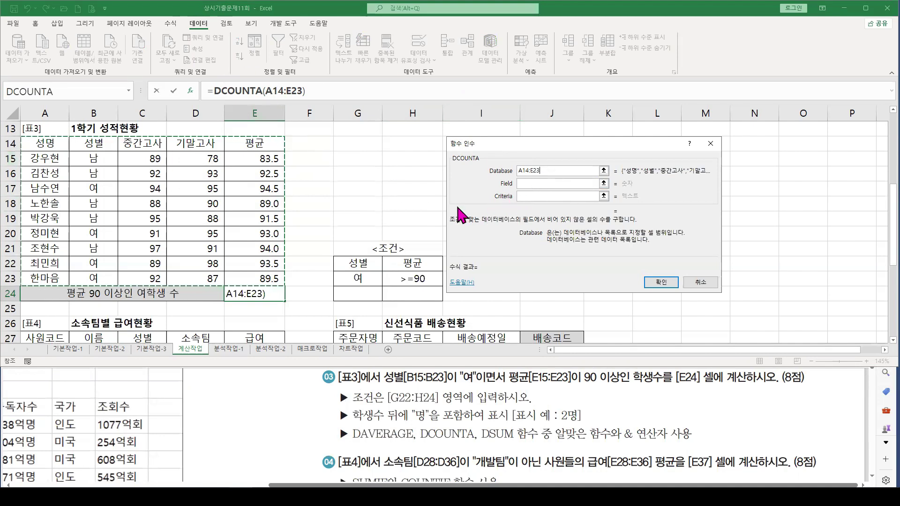
left_click(523, 196)
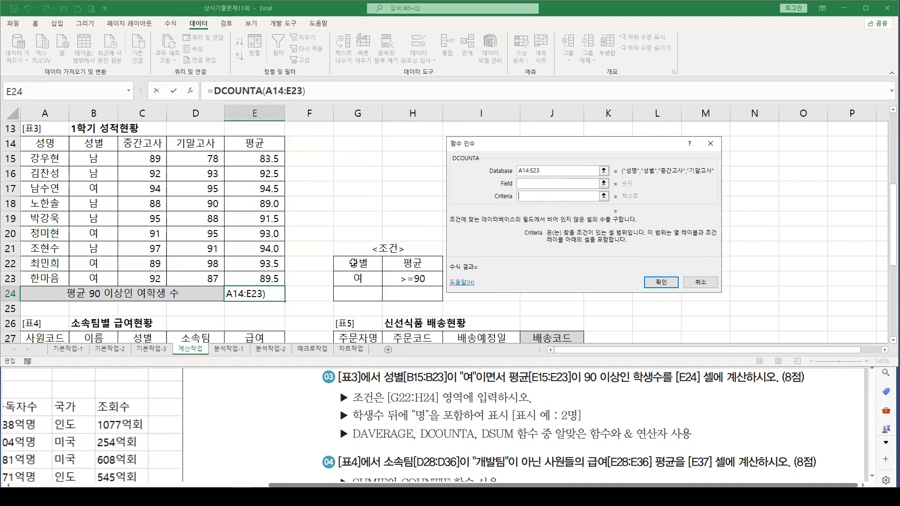
left_click_drag(353, 263, 406, 278)
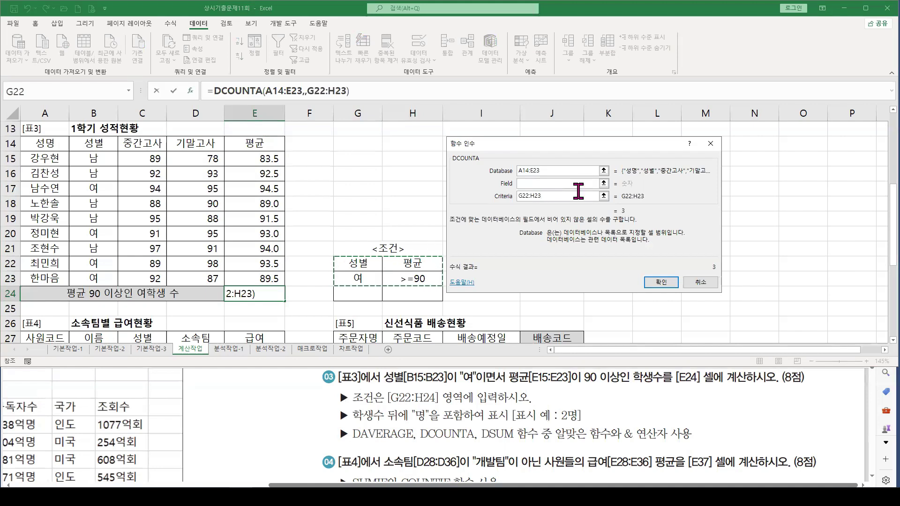
left_click(532, 184)
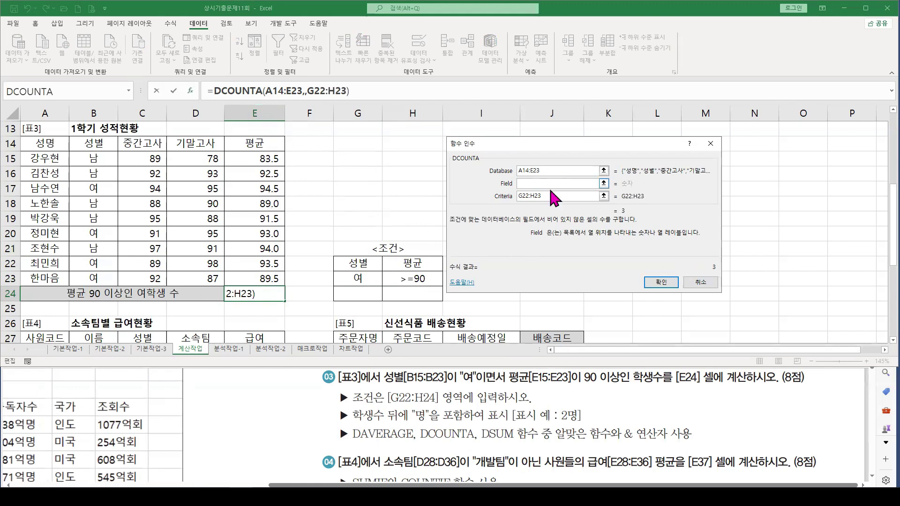
left_click(527, 184)
type("1")
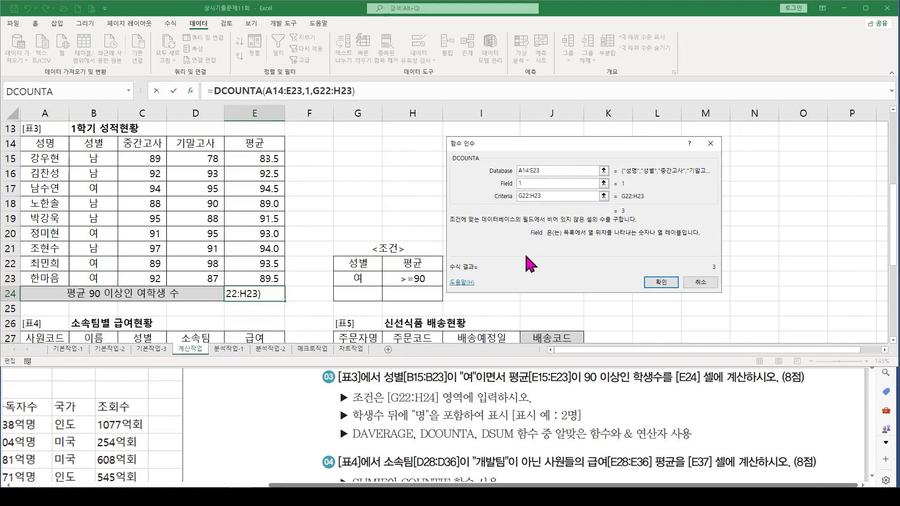
left_click(665, 283)
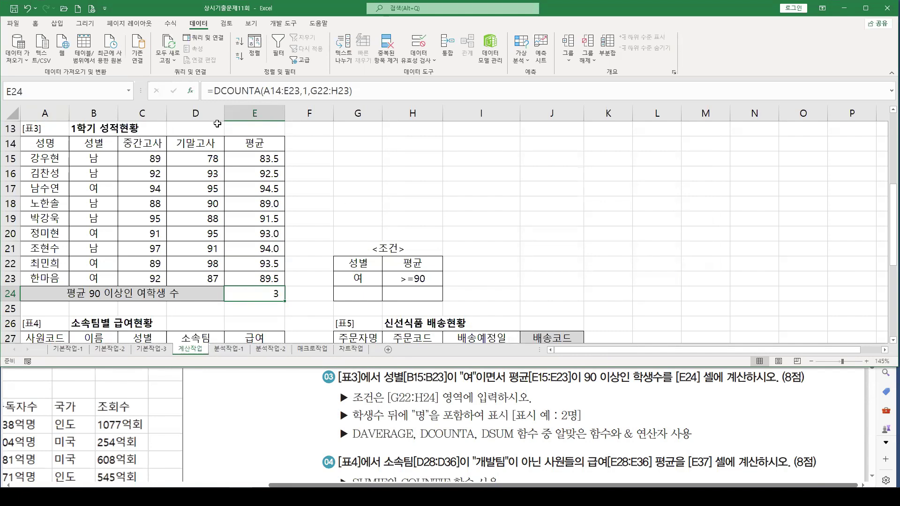
Append &"명" to the DCOUNTA formula in E24 so the student count carries the unit
left_click(392, 90)
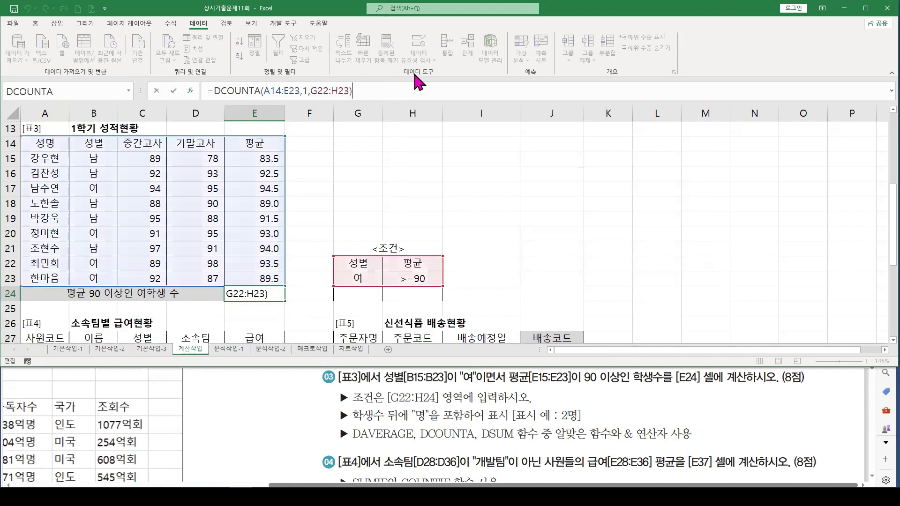
type("&\"명")
type("\"")
key("Left")
type("명")
key("Return")
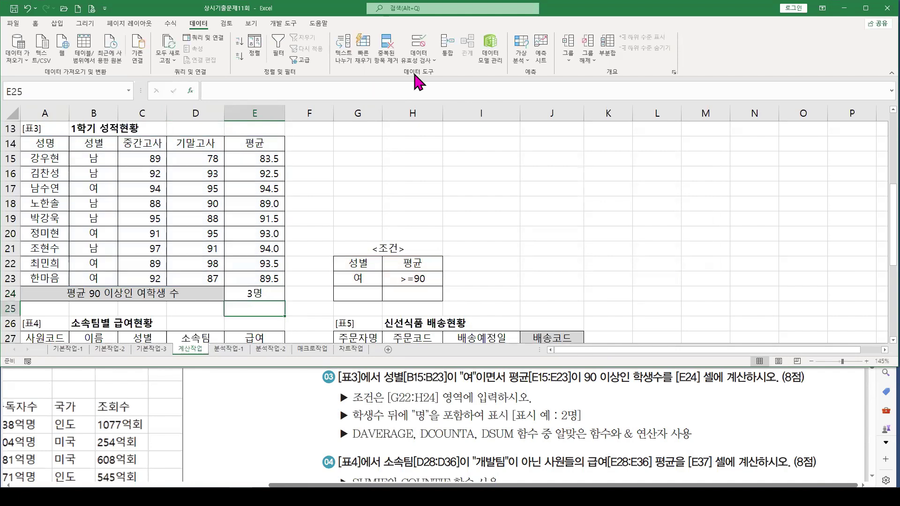
key("Up")
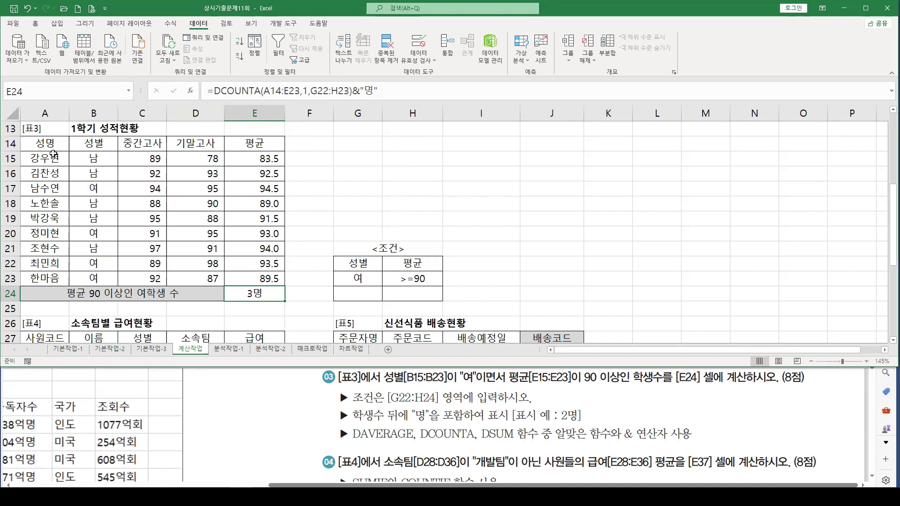
Start a SUMIF formula in [표4]'s result cell E37, choosing the function from the 모두 category
scroll(396, 417, "down", 2)
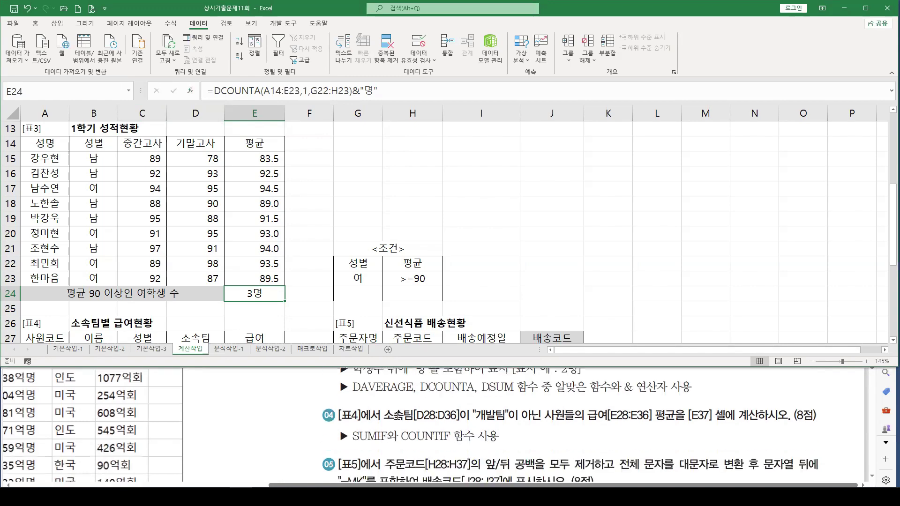
scroll(213, 318, "down", 1)
scroll(213, 317, "down", 3)
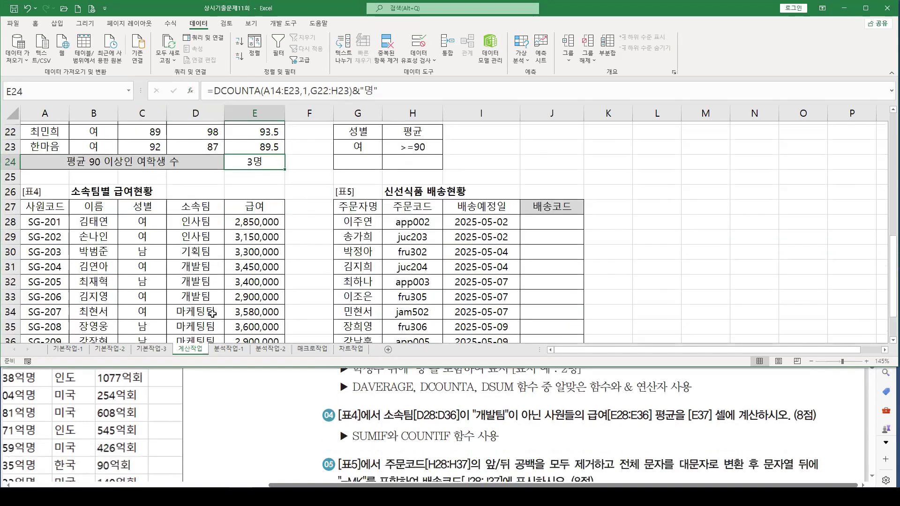
scroll(261, 309, "down", 1)
left_click(260, 309)
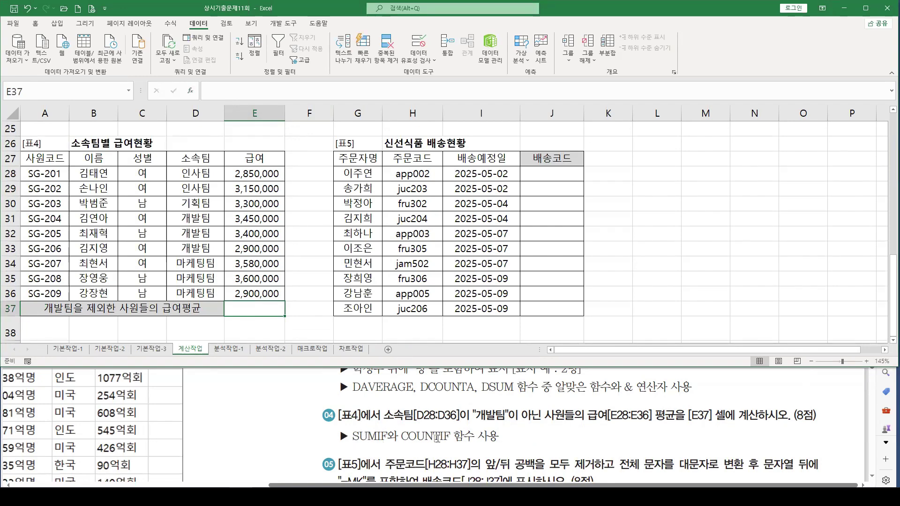
scroll(429, 407, "down", 2)
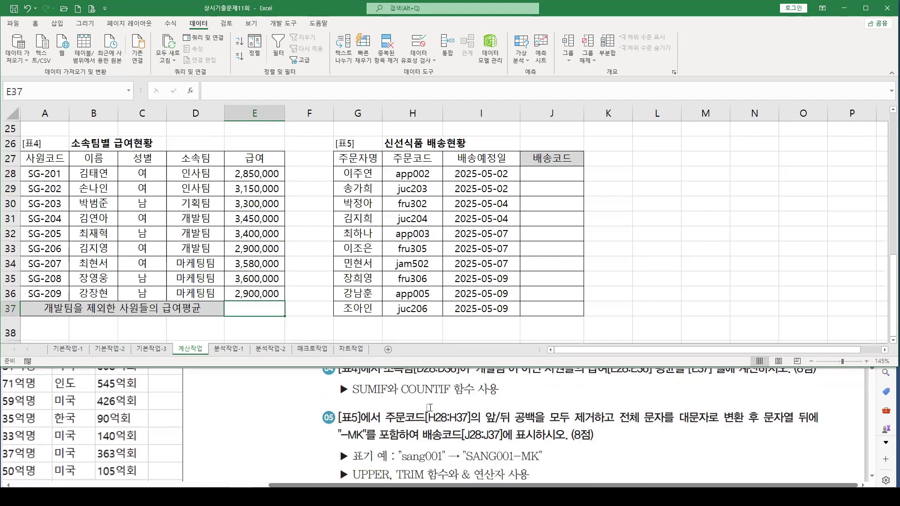
scroll(455, 394, "up", 2)
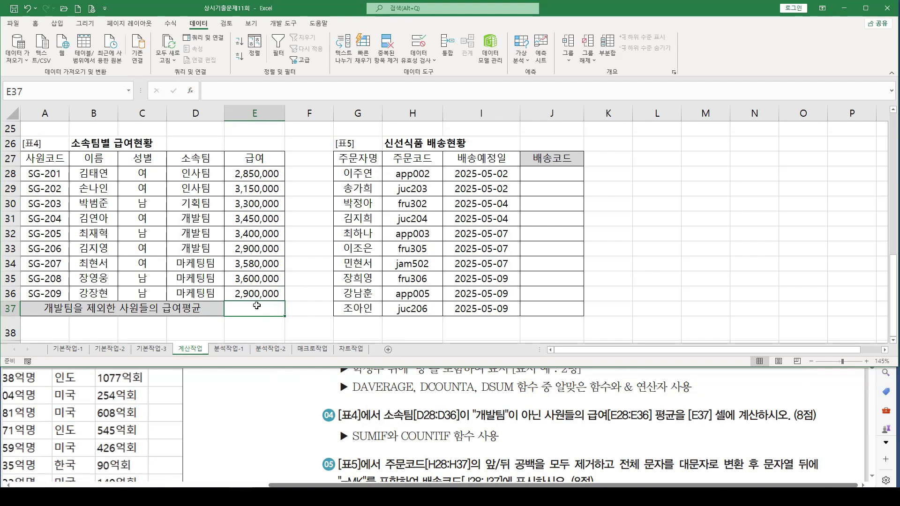
left_click(191, 92)
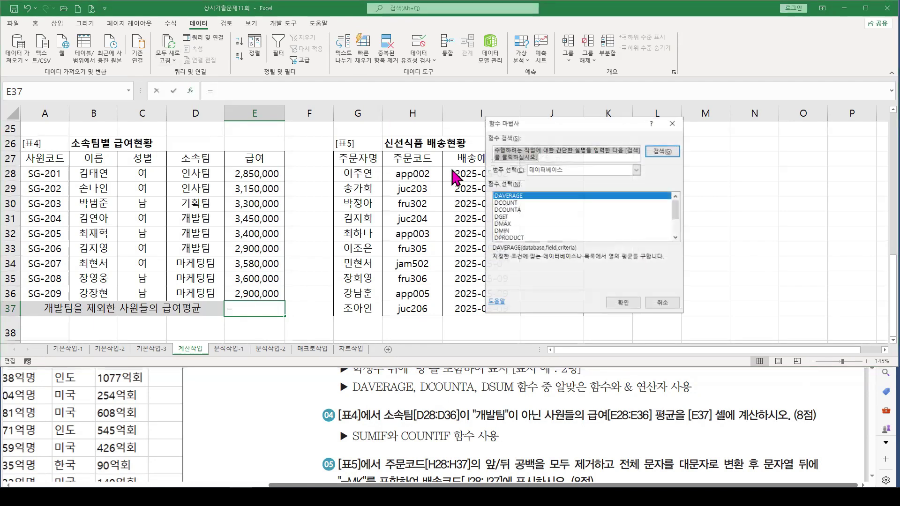
left_click(361, 176)
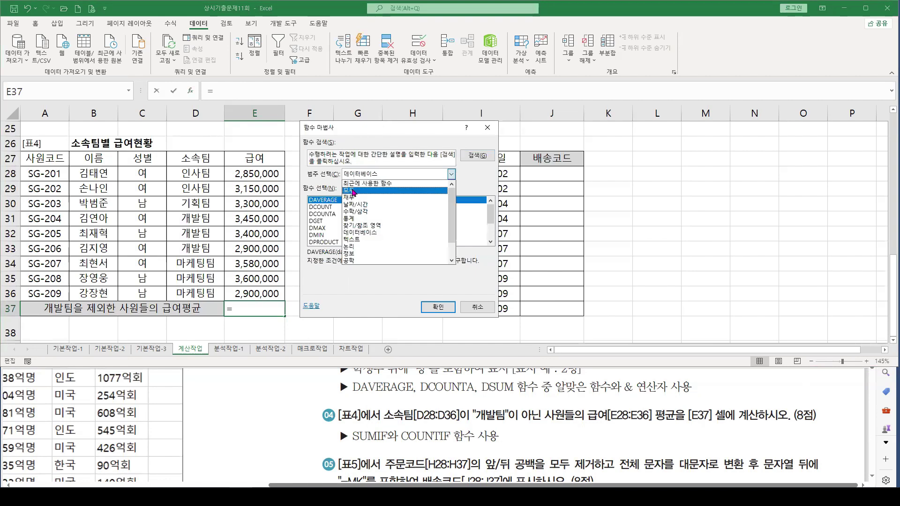
left_click(351, 190)
left_click(335, 223)
key("s")
scroll(331, 244, "down", 4)
scroll(331, 245, "down", 4)
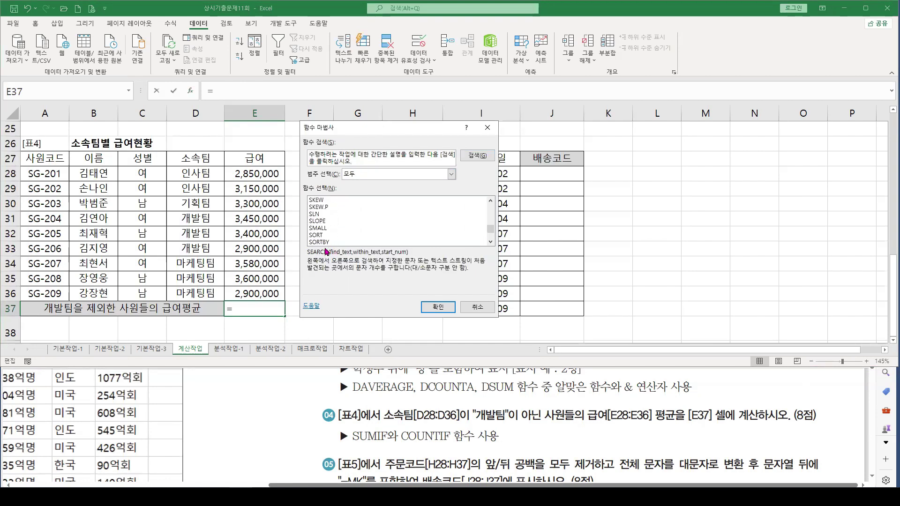
scroll(322, 229, "down", 4)
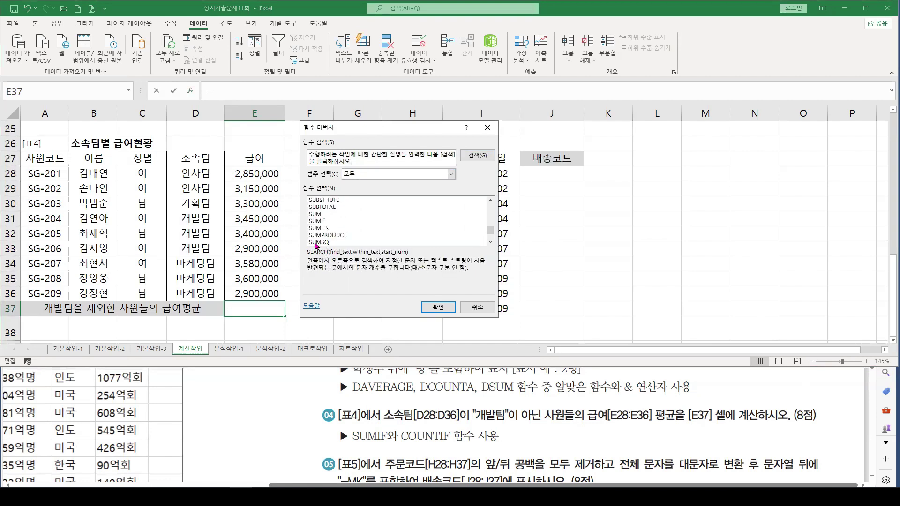
left_click(322, 220)
left_click(438, 307)
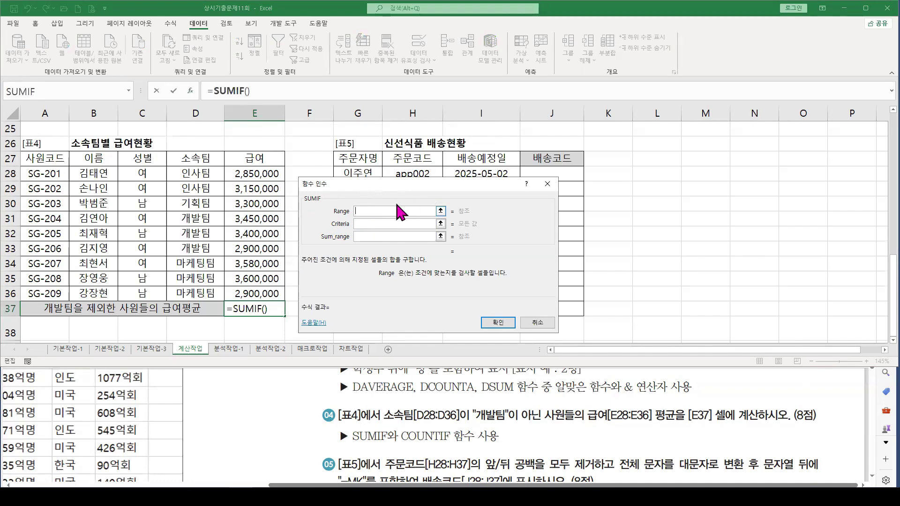
Set SUMIF's Criteria to "<>개발팀" and its Range to the 소속팀 cells D28:D36
left_click(370, 224)
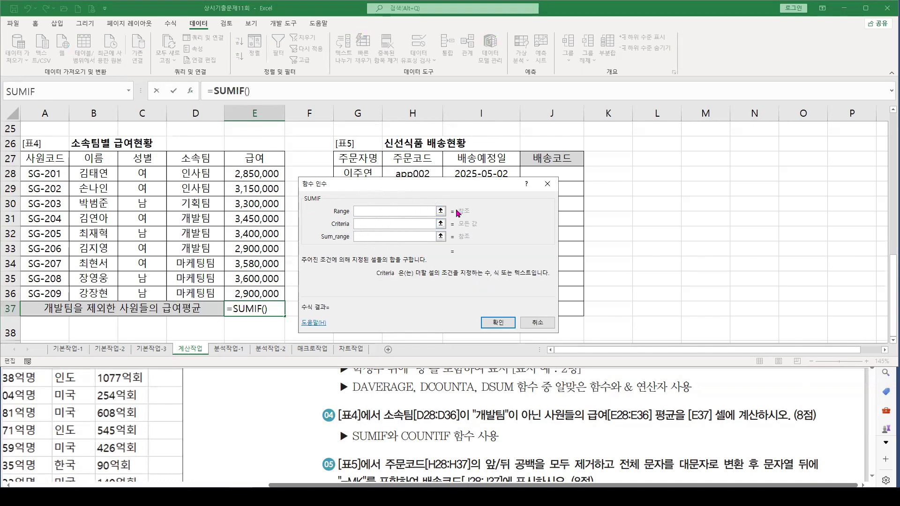
type("<>ㄱ")
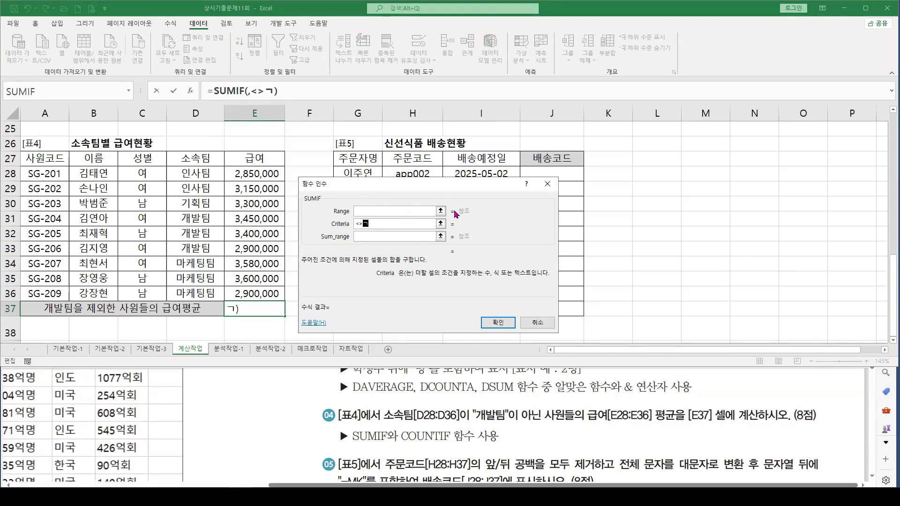
type("개발팀")
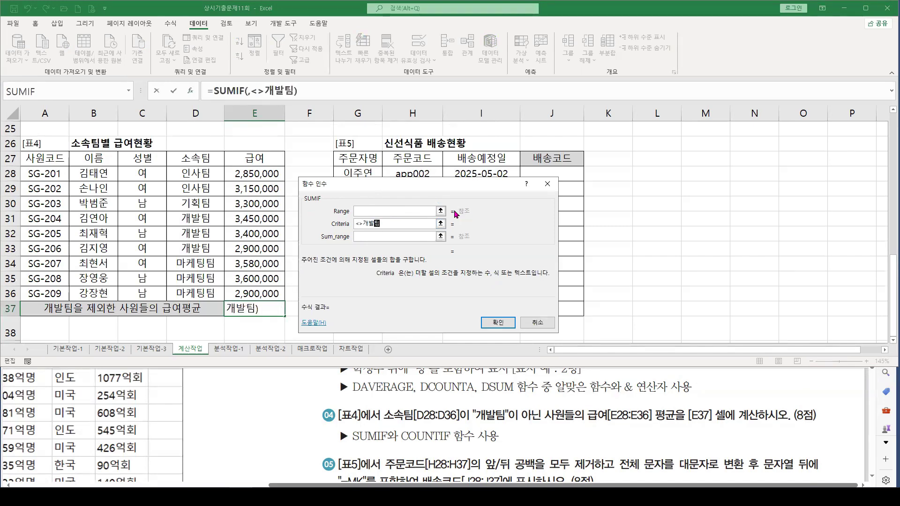
left_click(381, 221)
left_click(364, 211)
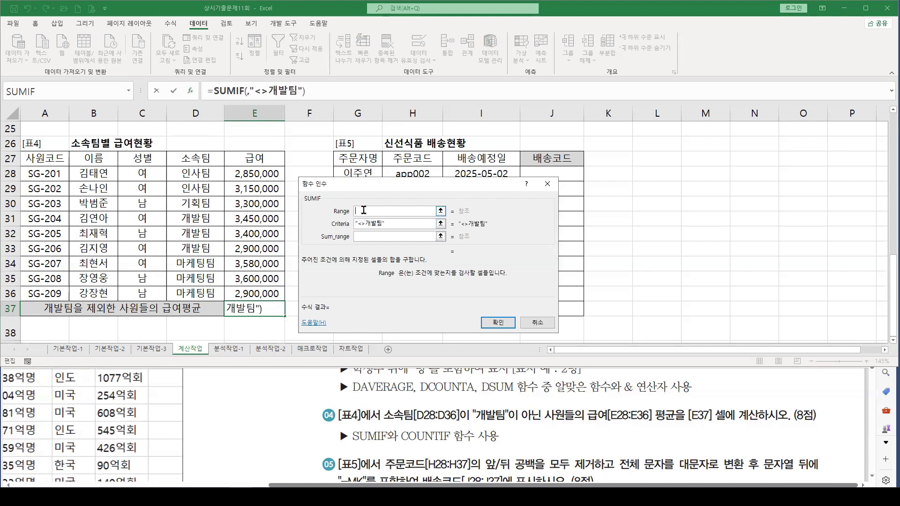
left_click(382, 221)
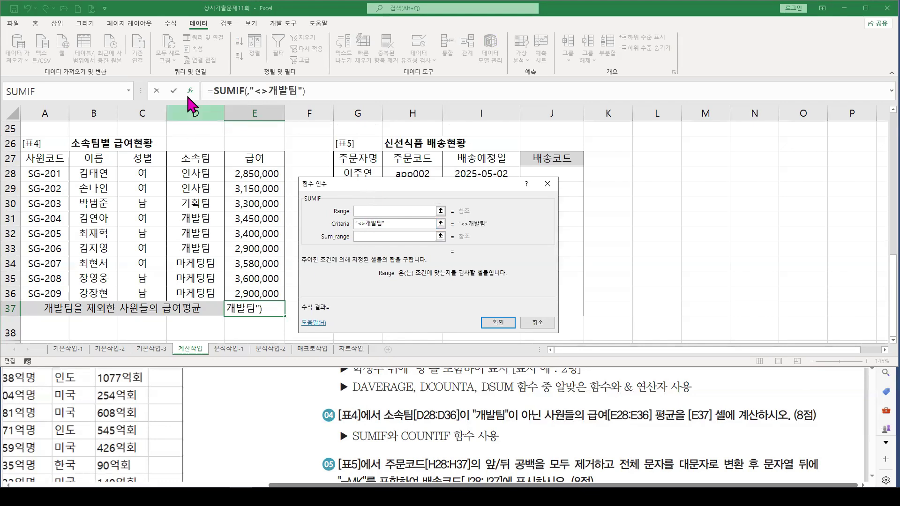
left_click_drag(197, 237, 197, 293)
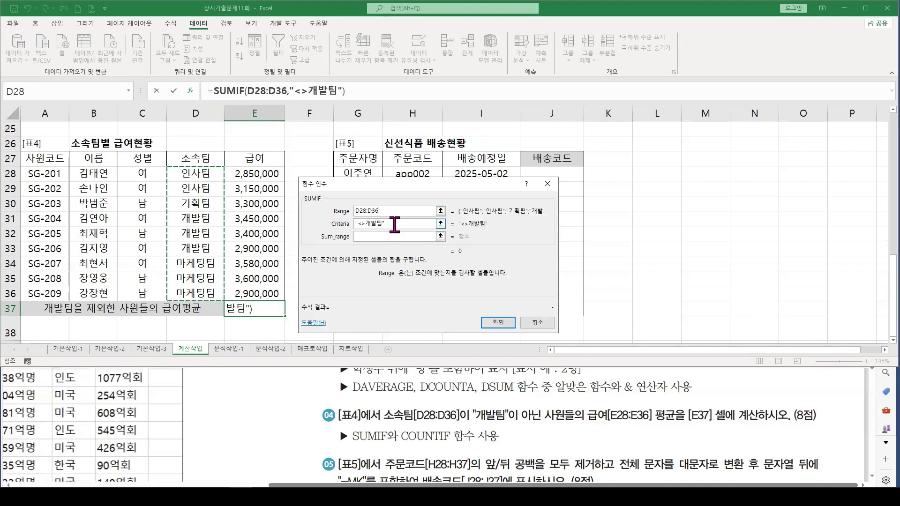
left_click(424, 223)
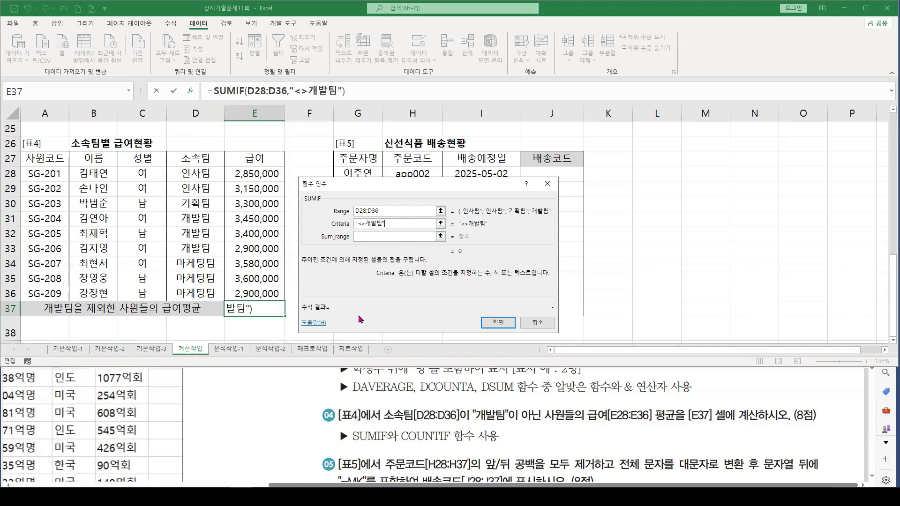
Complete SUMIF with Sum_range E28:E36 and fit column E's width to its contents
left_click(360, 238)
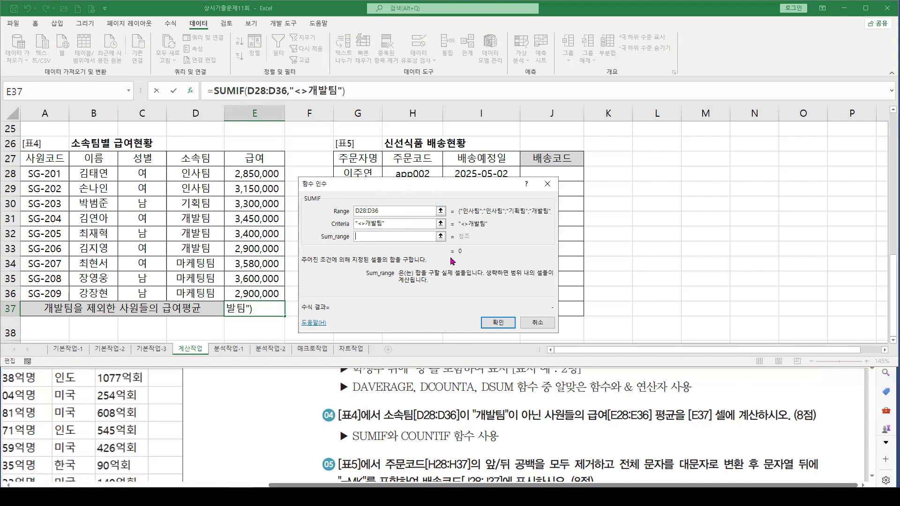
left_click(251, 175)
left_click_drag(251, 174, 257, 295)
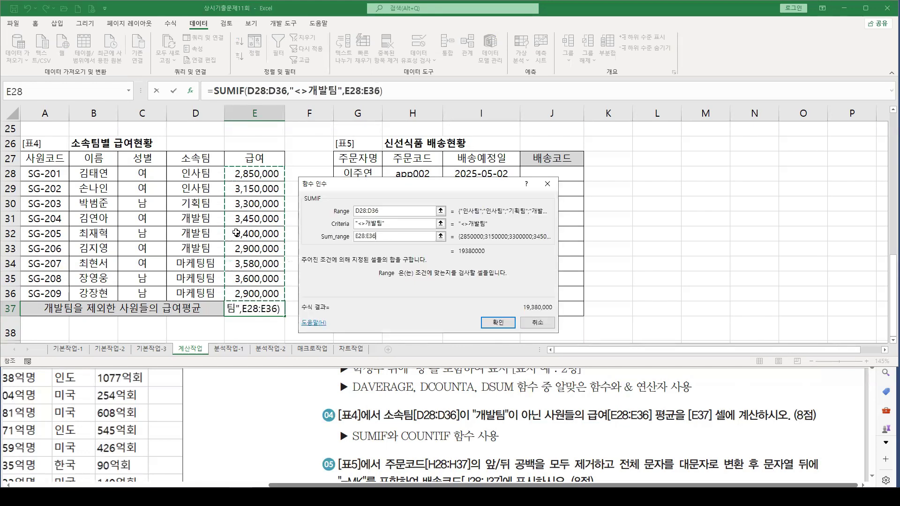
left_click(499, 322)
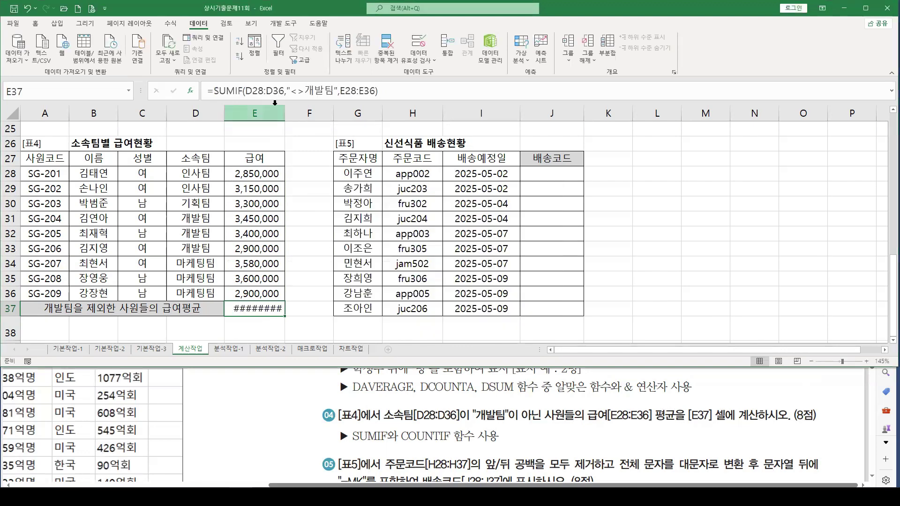
double_click(282, 109)
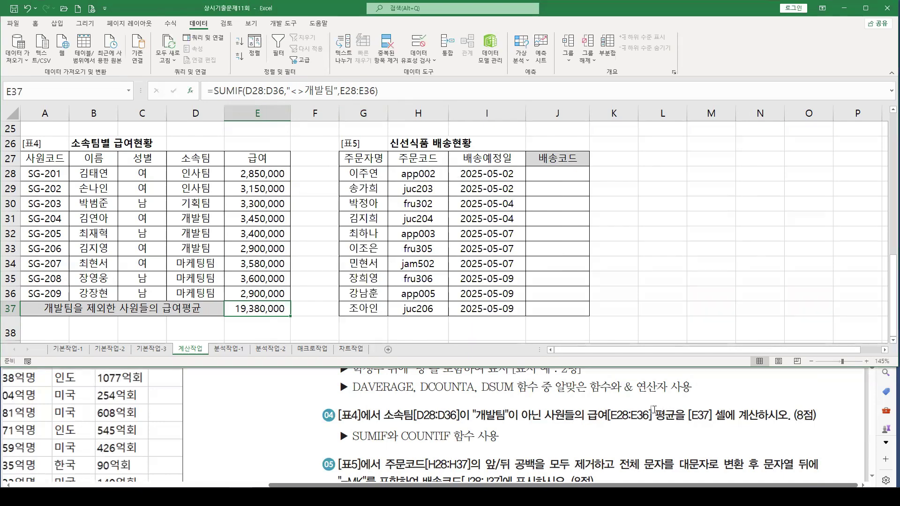
Append a division sign to the SUMIF formula in E37 and insert COUNTIF as the divisor
left_click(406, 87)
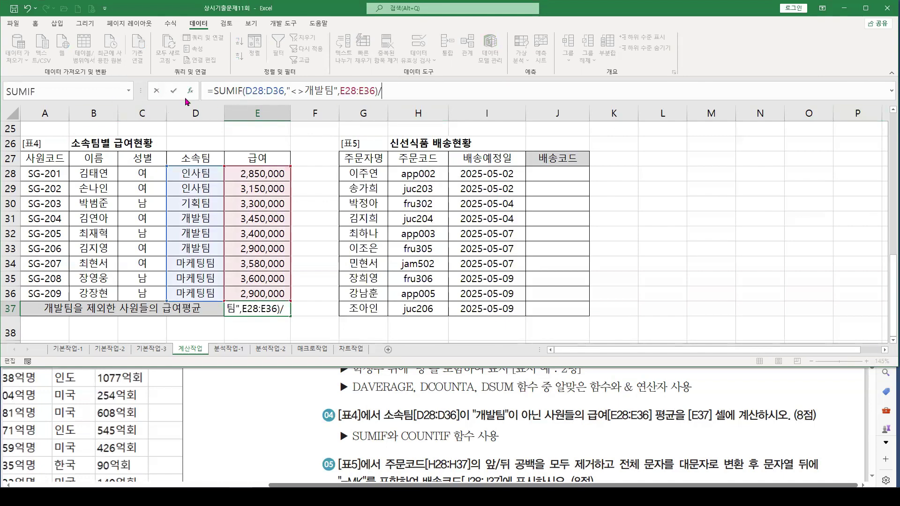
left_click(129, 91)
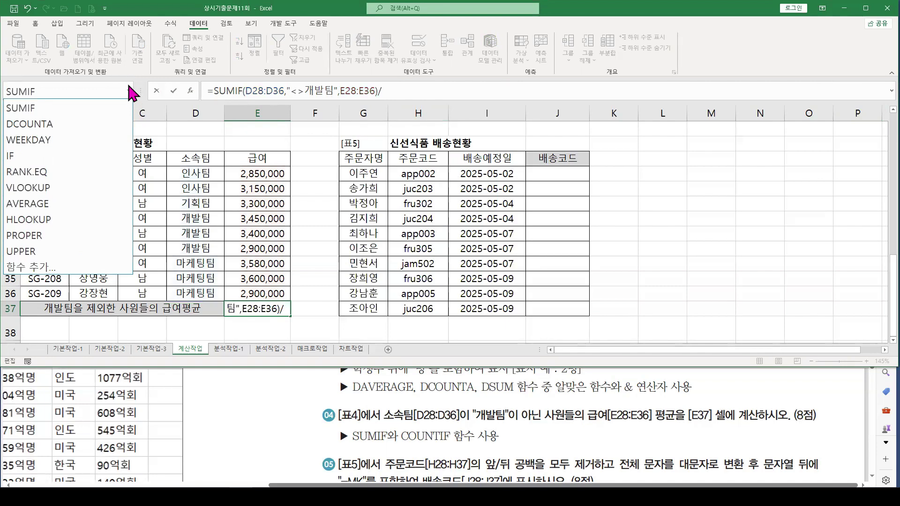
left_click(33, 268)
left_click(377, 264)
key("c")
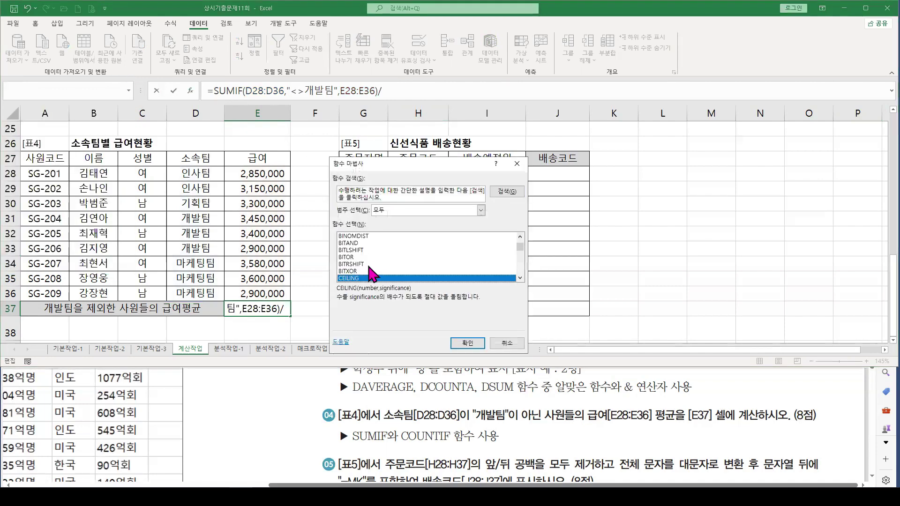
scroll(365, 271, "down", 8)
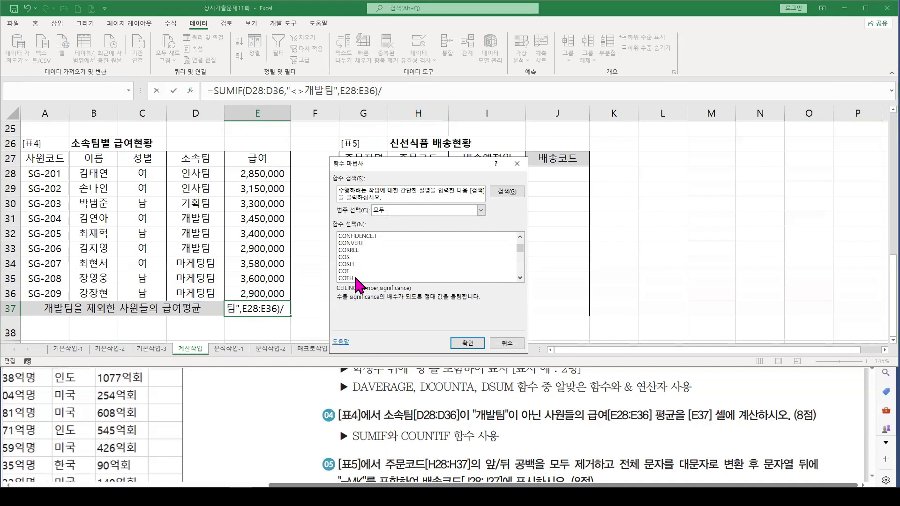
scroll(356, 271, "down", 5)
left_click(349, 243)
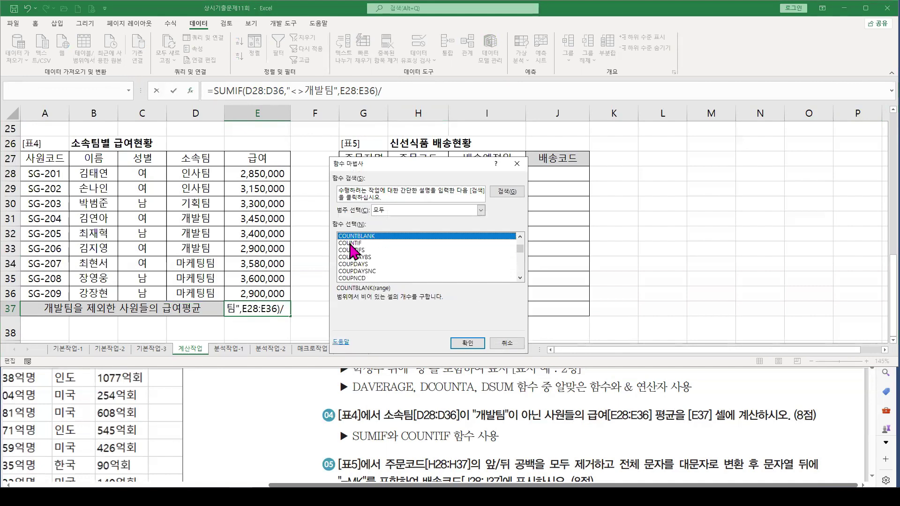
scroll(375, 274, "up", 1)
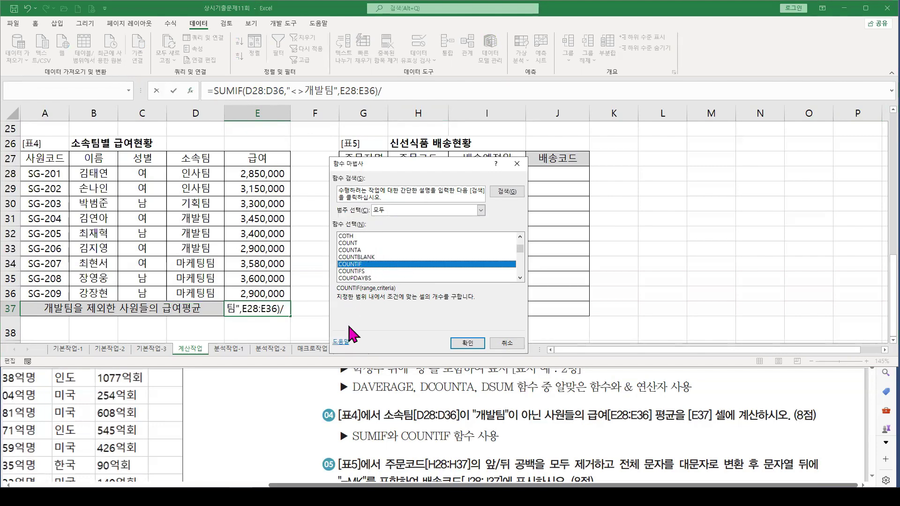
left_click(466, 344)
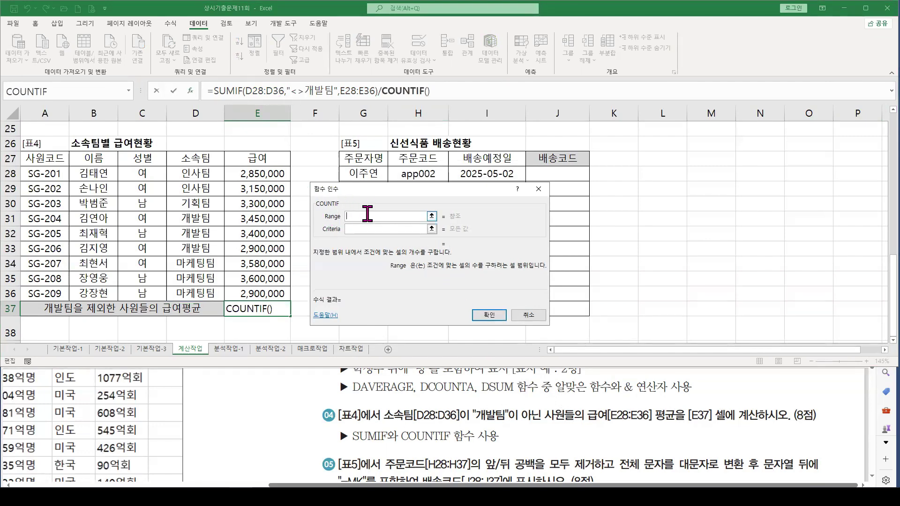
Complete COUNTIF with Range D28:D36 and Criteria "<>개발팀"
left_click_drag(195, 177, 199, 305)
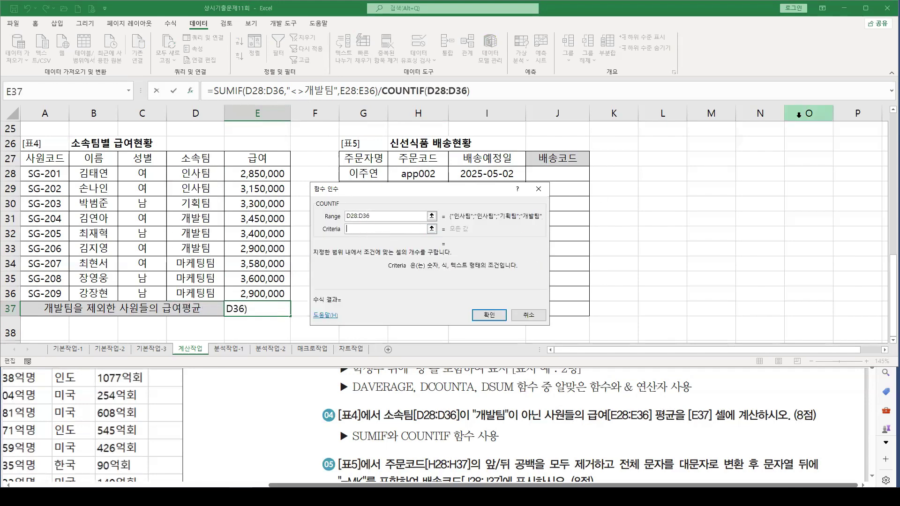
type("<>")
type("개발팀")
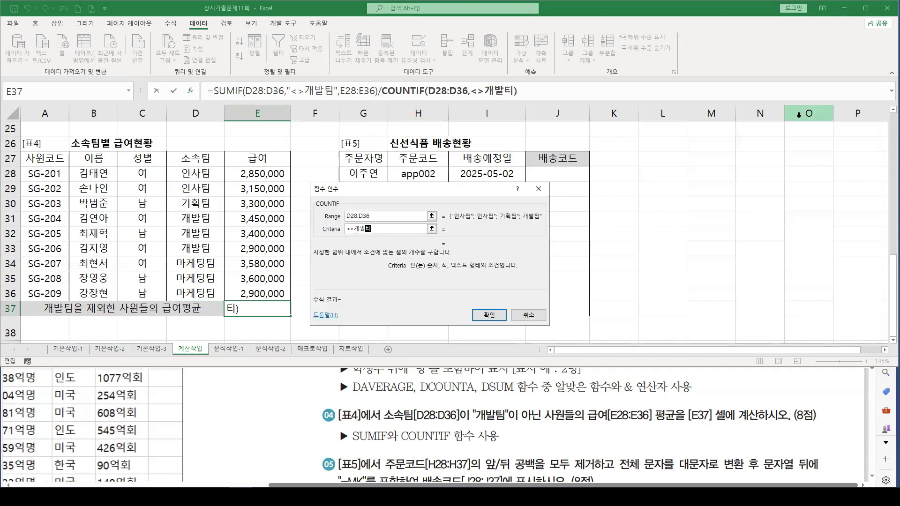
key("Tab")
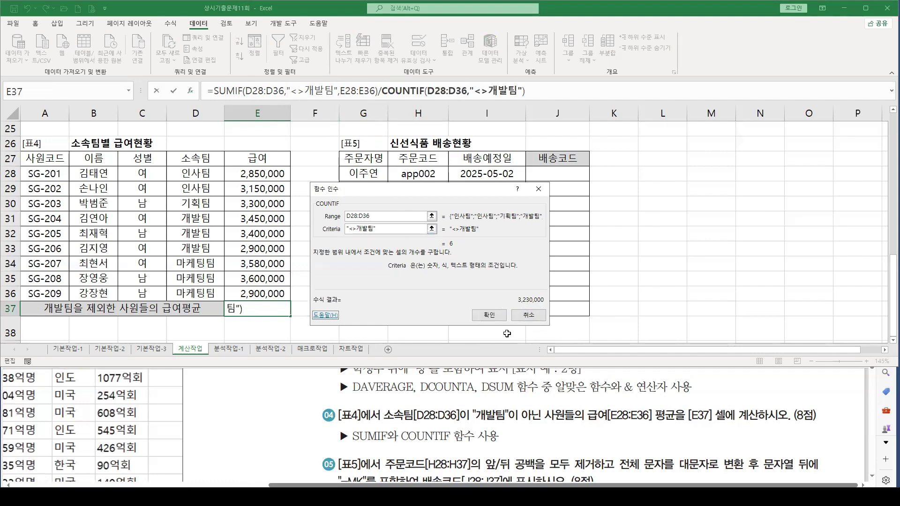
left_click(488, 315)
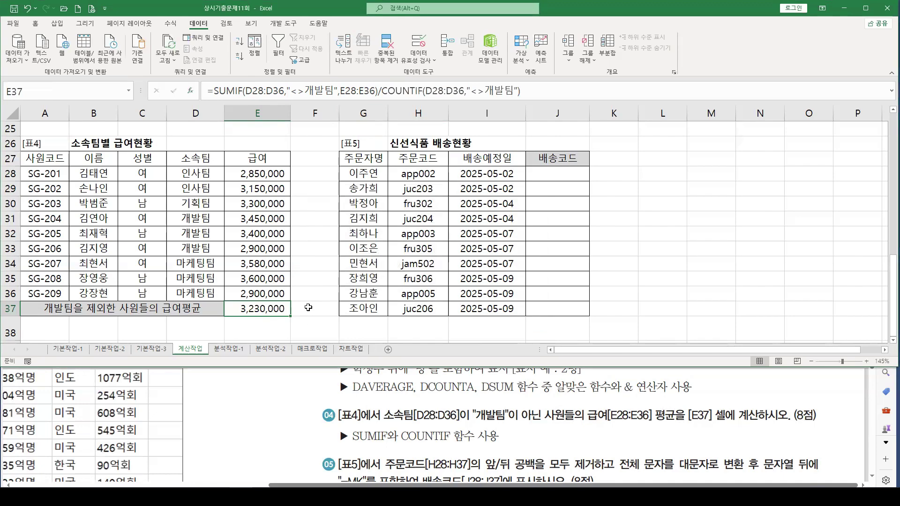
Start an AVERAGEIF formula in F37 beside the average salary, choosing the function from the 모두 category
left_click(308, 307)
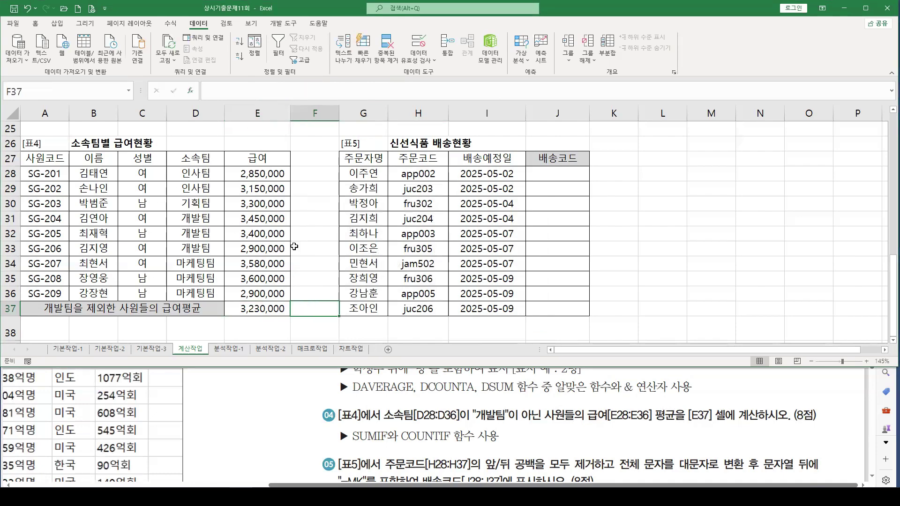
type("=")
key("shift+F3")
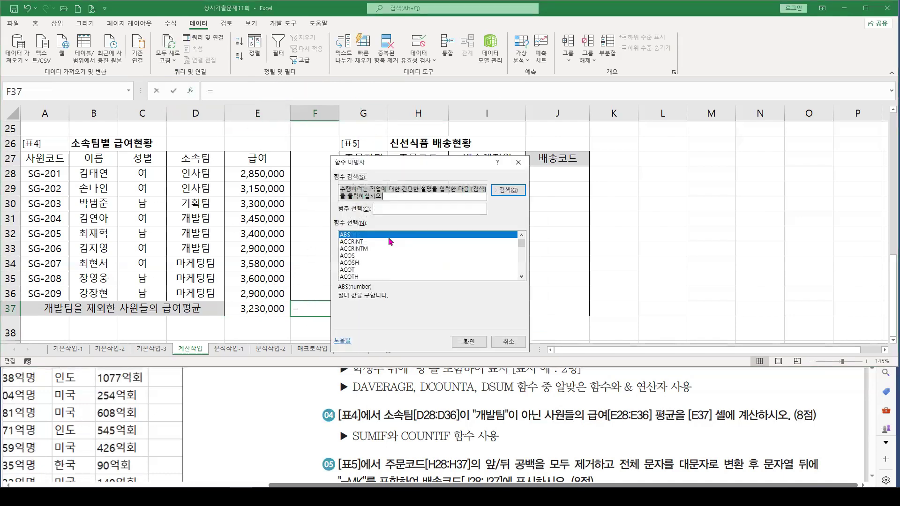
scroll(368, 272, "down", 5)
scroll(368, 272, "down", 2)
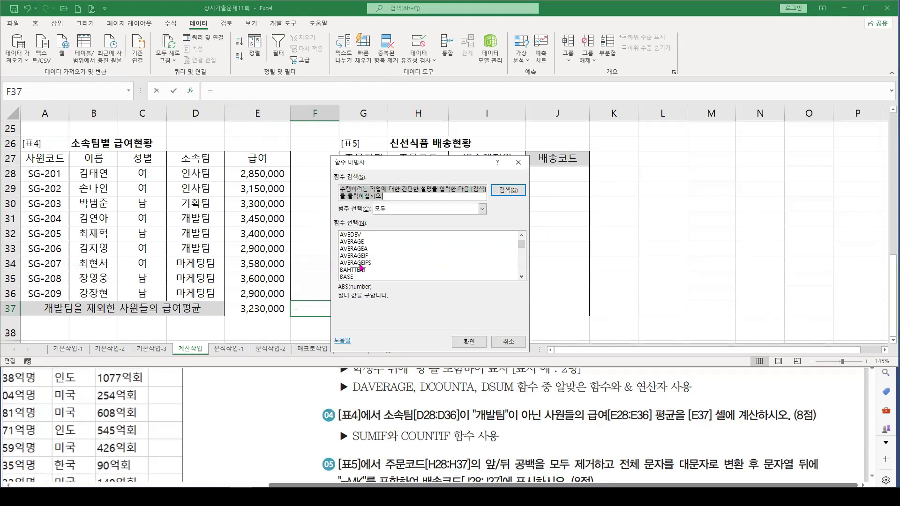
left_click(361, 256)
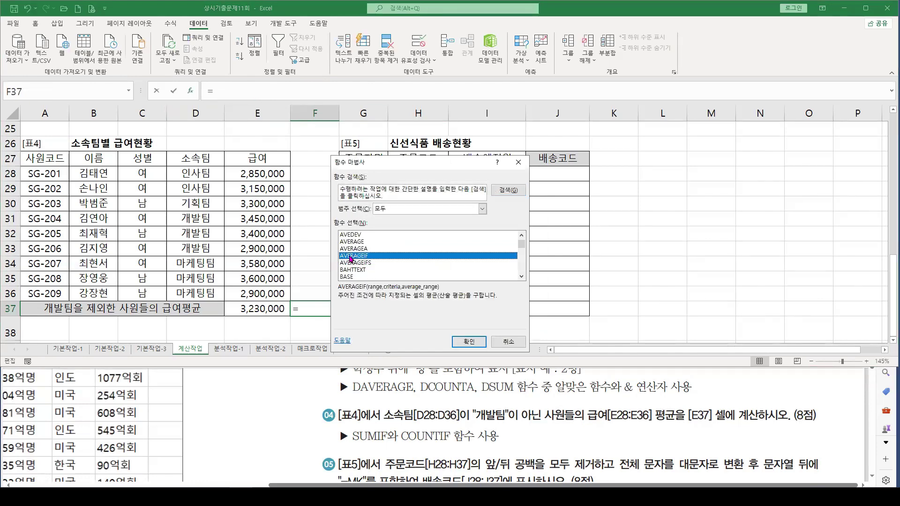
left_click(465, 342)
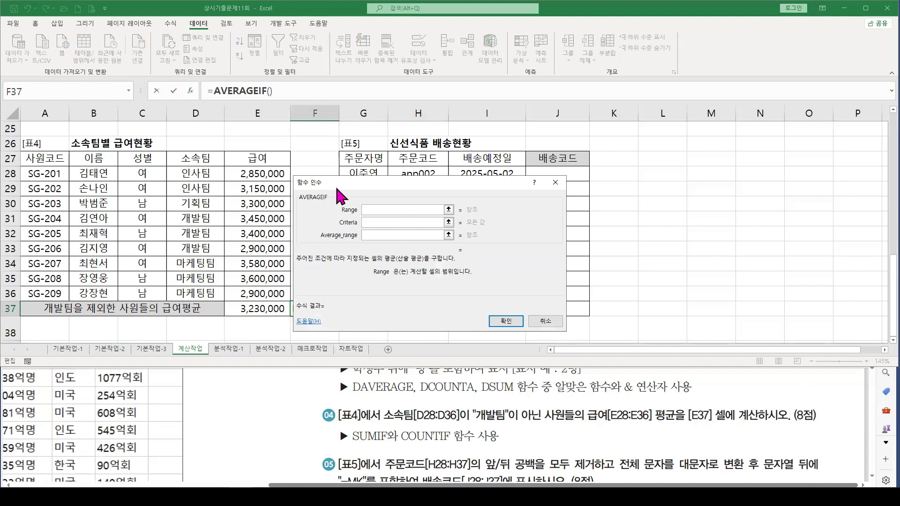
Try averaging salaries E28:E36 in F37 with AVERAGEIF over D28:D36 using the criterion "<>개발팀", and clear the cell
left_click_drag(196, 170, 205, 291)
left_click(438, 212)
type("<")
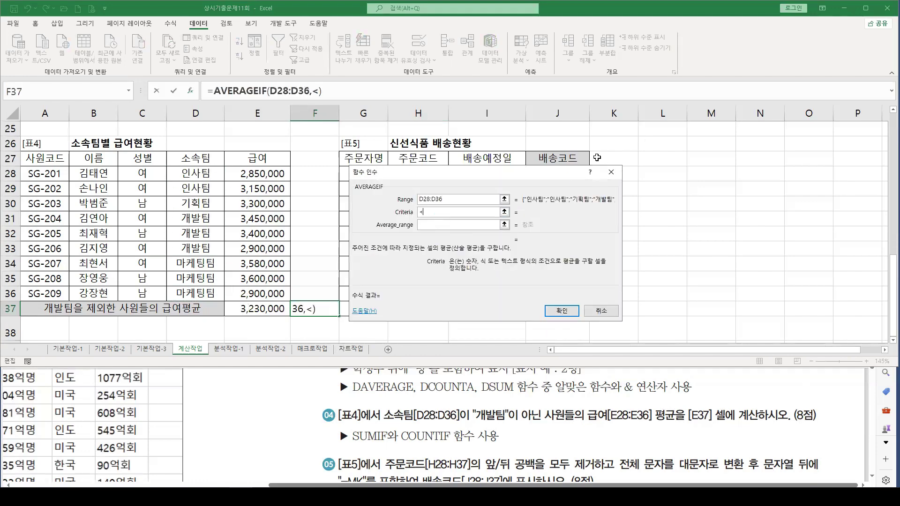
type(">개발팀")
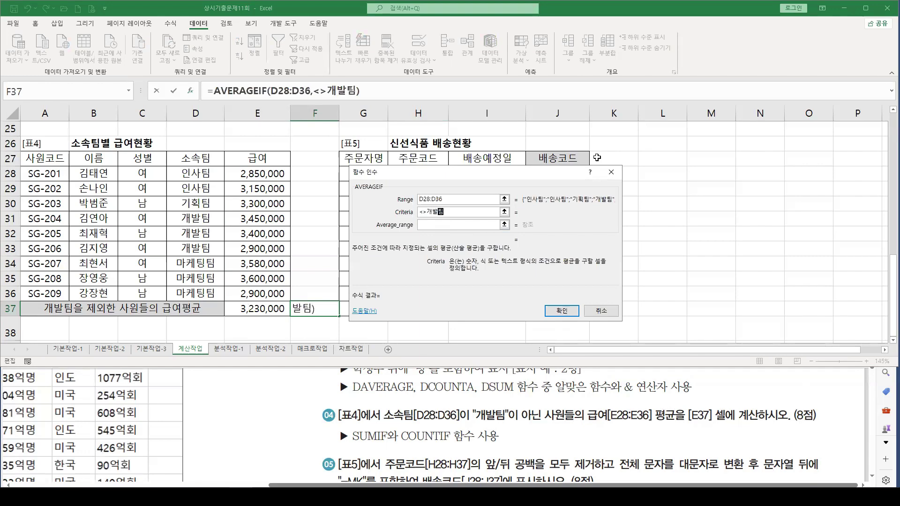
key("Tab")
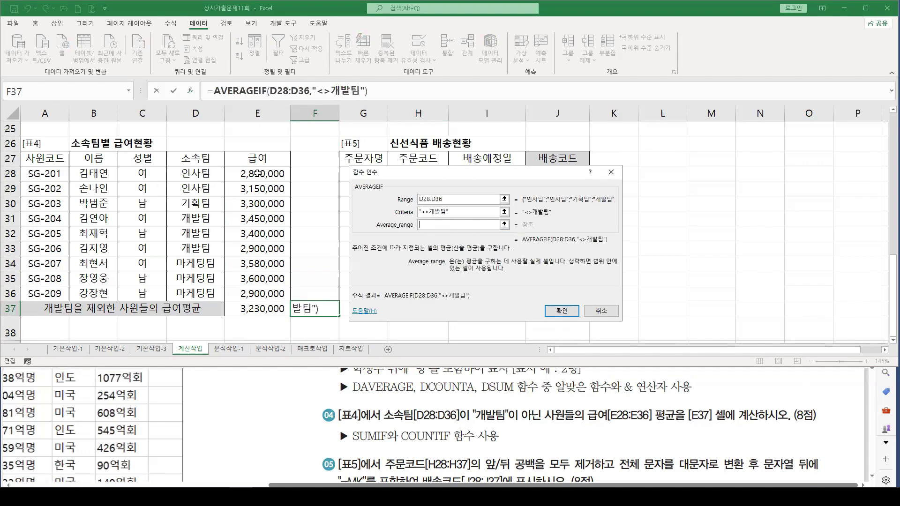
left_click_drag(257, 174, 239, 293)
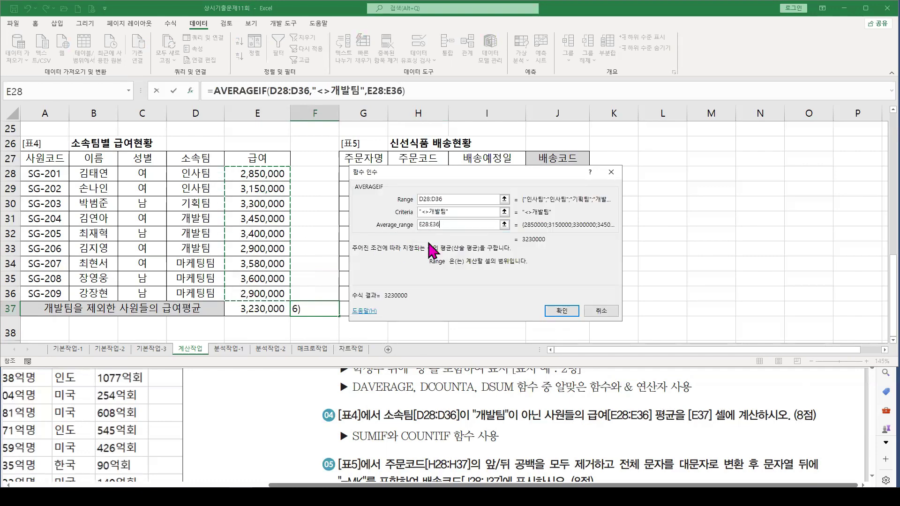
left_click(562, 311)
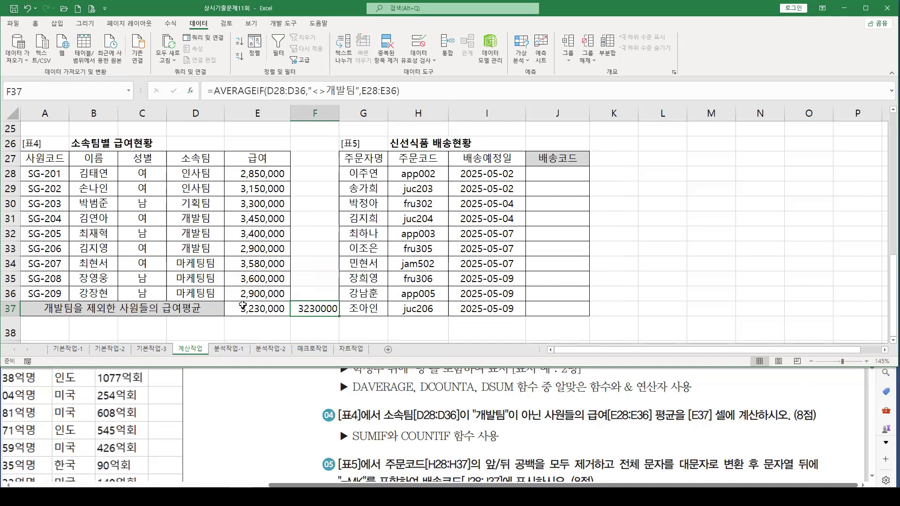
key("Delete")
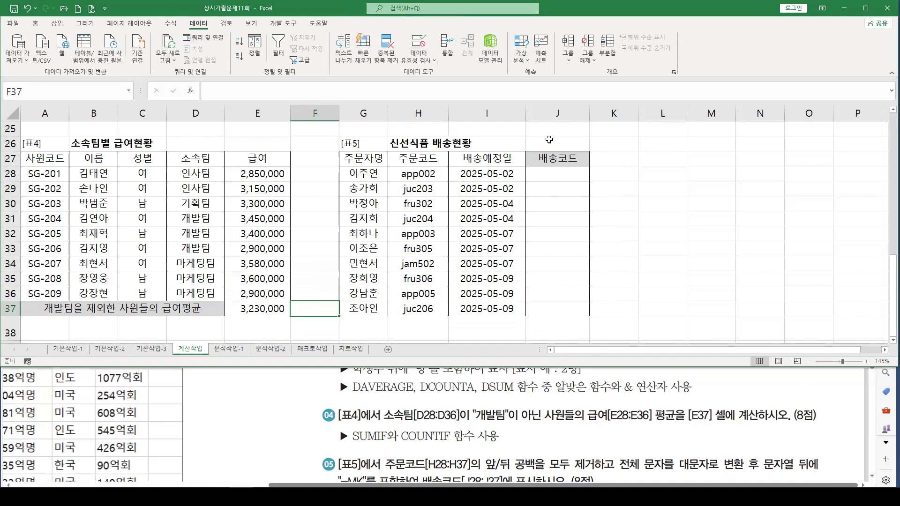
Read task 05 in the problem sheet and check the order codes in H28 and H29 for leading or trailing spaces
scroll(408, 435, "down", 3)
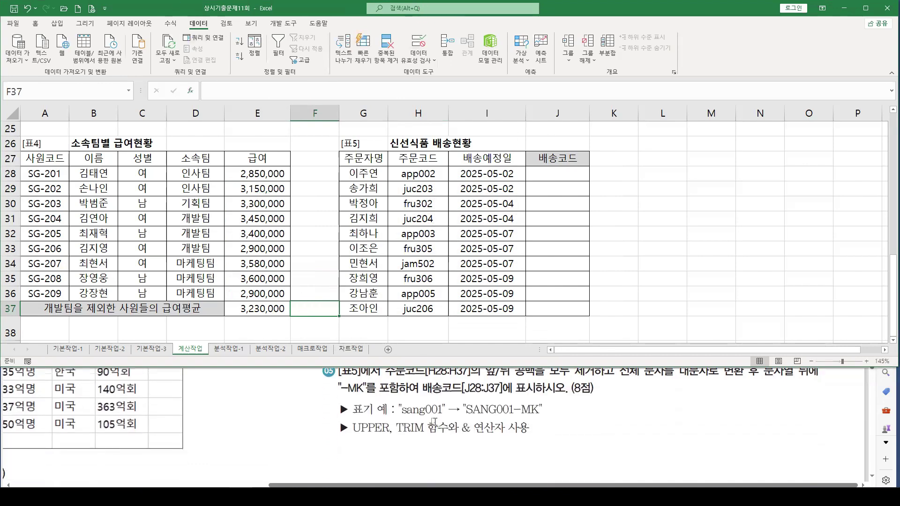
scroll(433, 420, "up", 1)
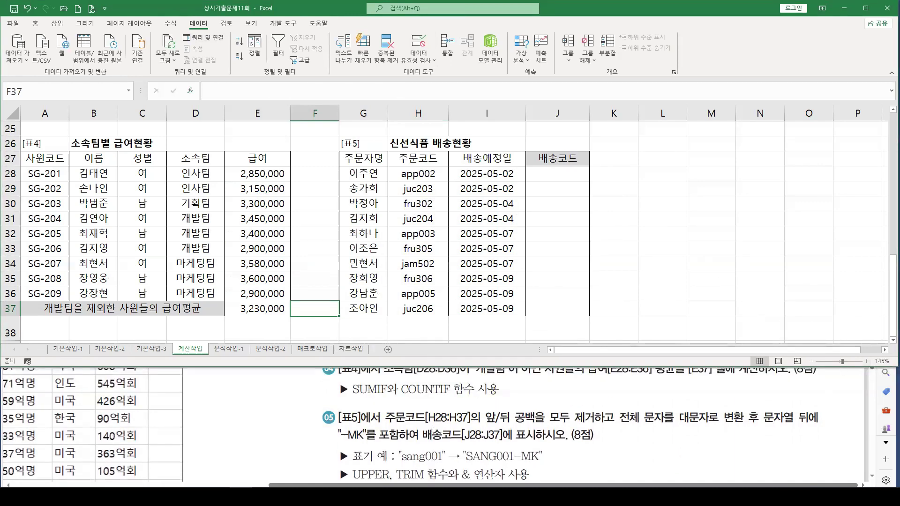
scroll(410, 424, "down", 1)
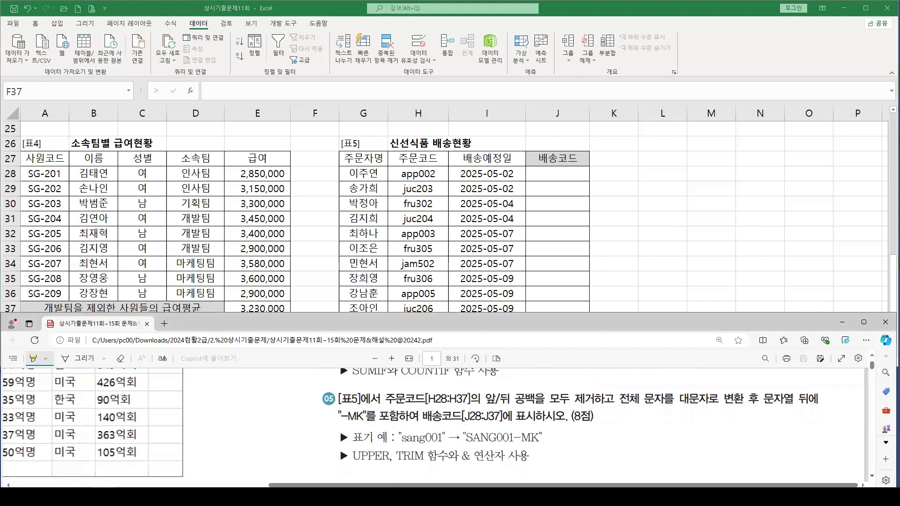
left_click(553, 174)
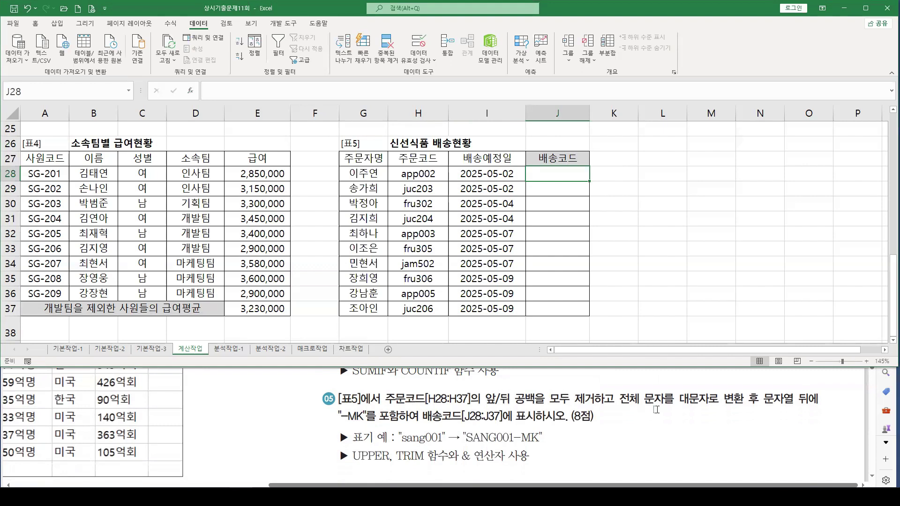
left_click(420, 175)
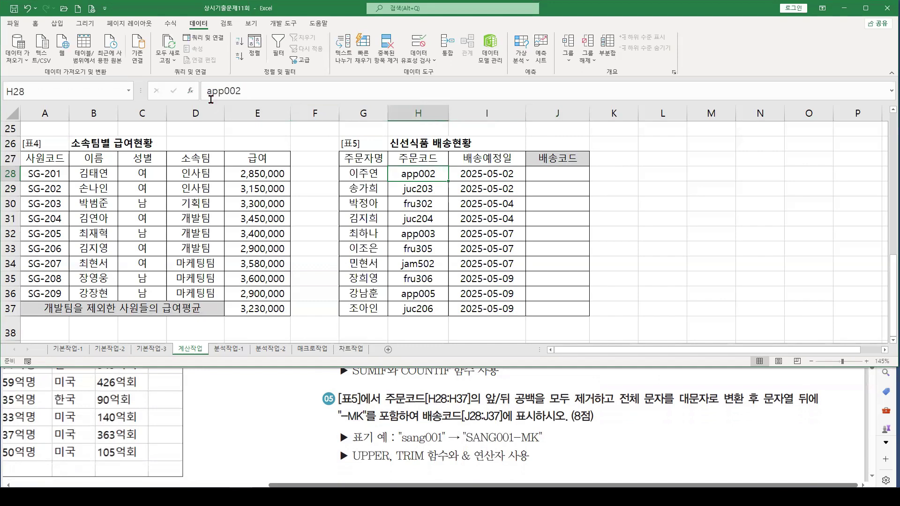
left_click_drag(242, 90, 237, 90)
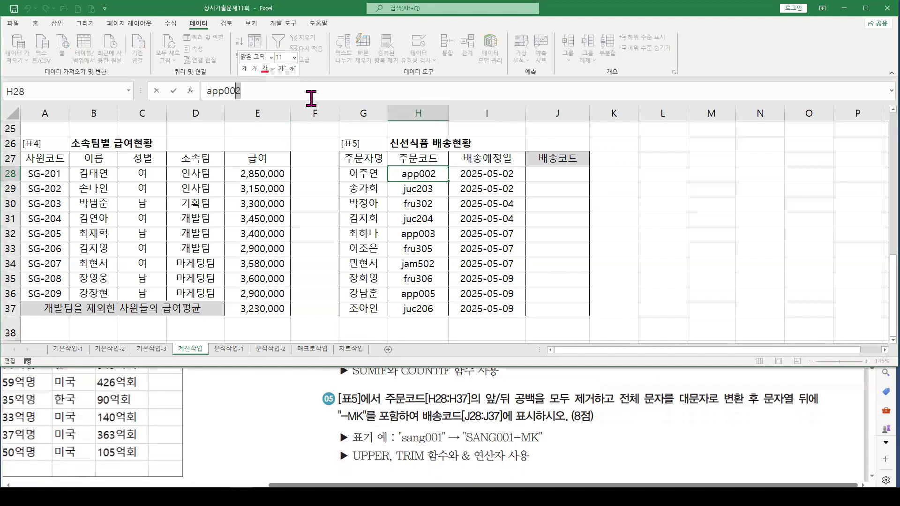
key("Return")
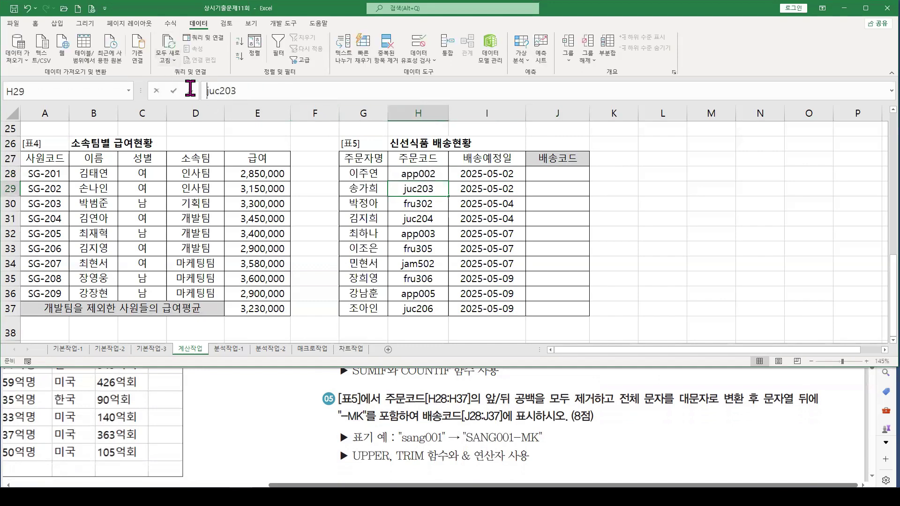
key("Up")
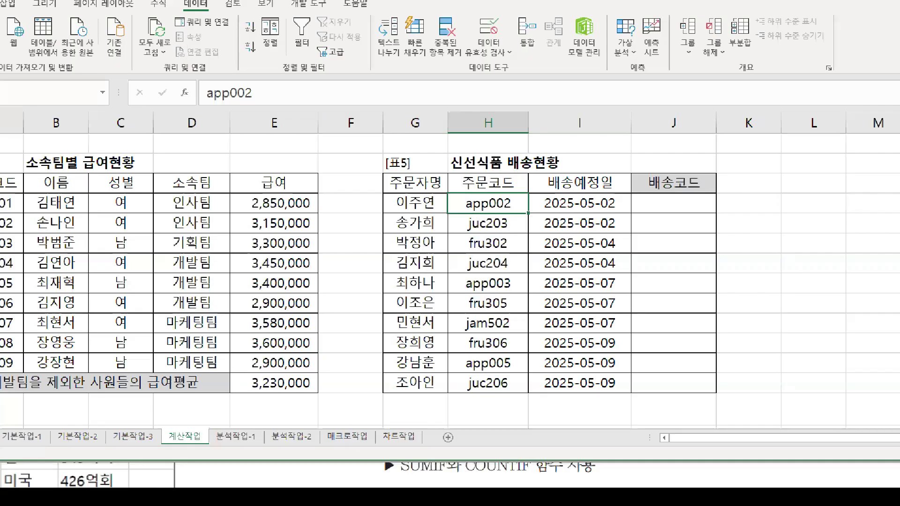
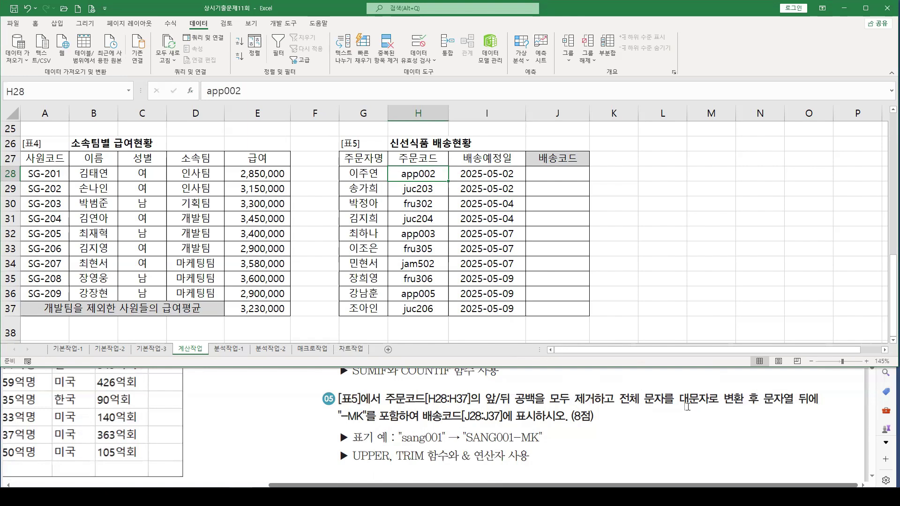
Start an UPPER function in J28, the first 배송코드 cell of 표5, using the function wizard
left_click(551, 176)
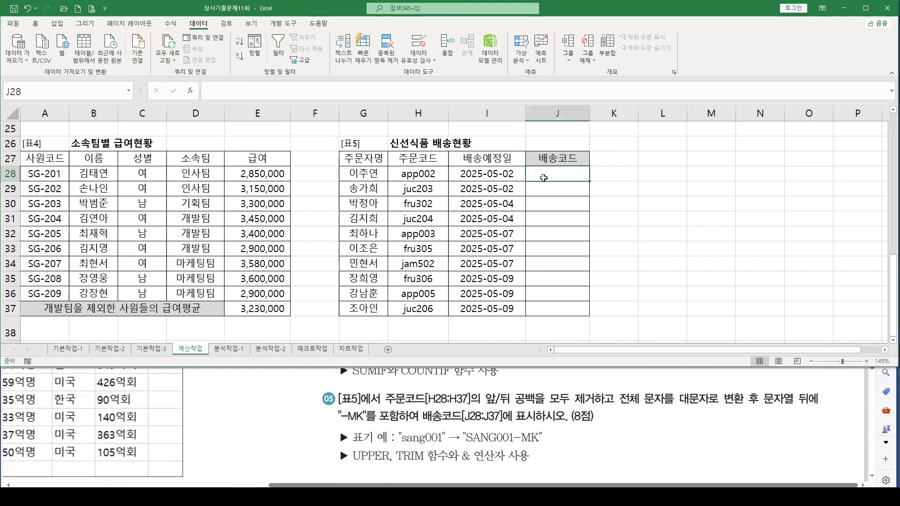
left_click(190, 90)
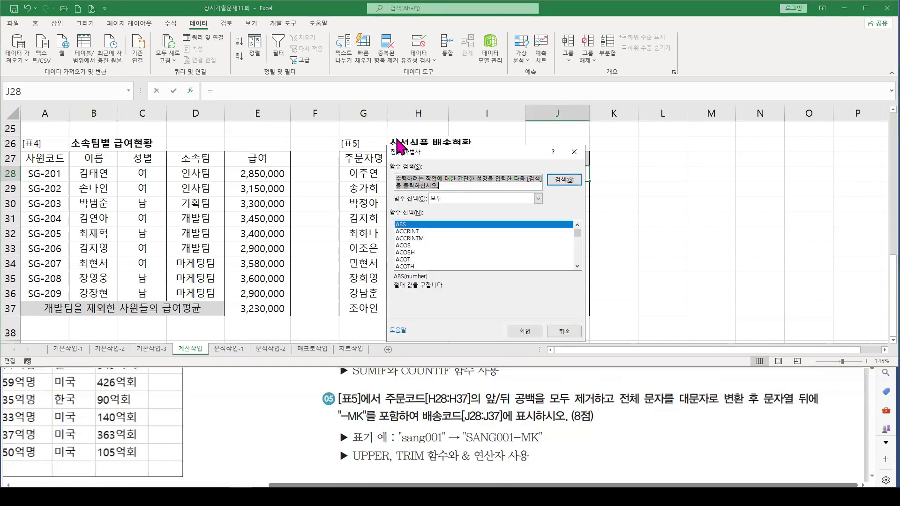
left_click_drag(432, 149, 286, 136)
left_click(273, 226)
key("u")
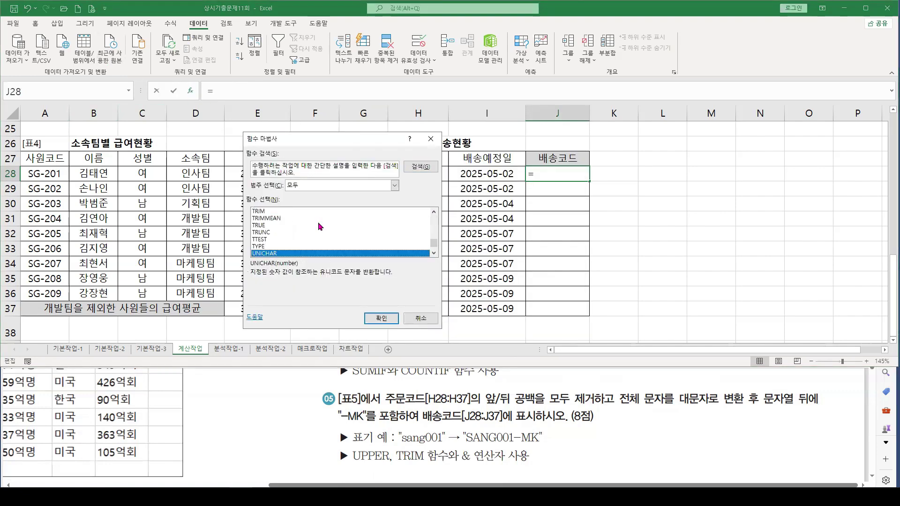
scroll(262, 257, "down", 1)
left_click(264, 254)
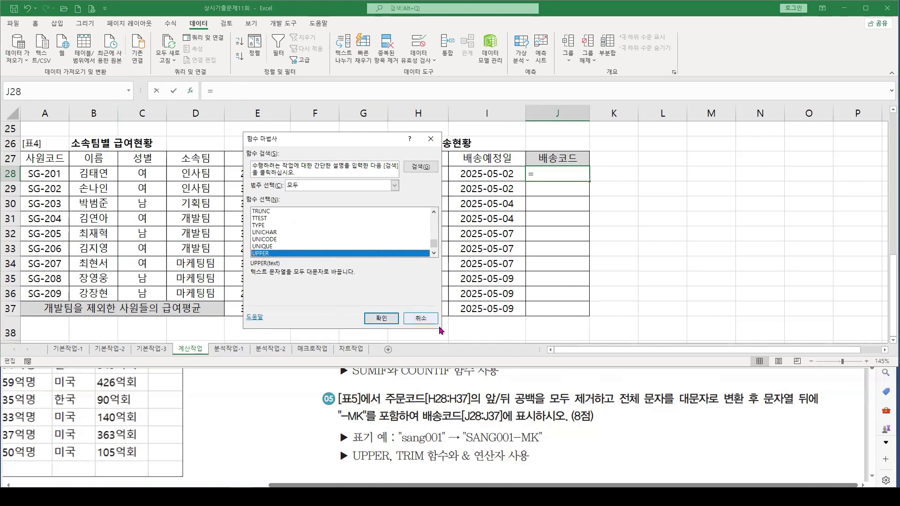
left_click(381, 318)
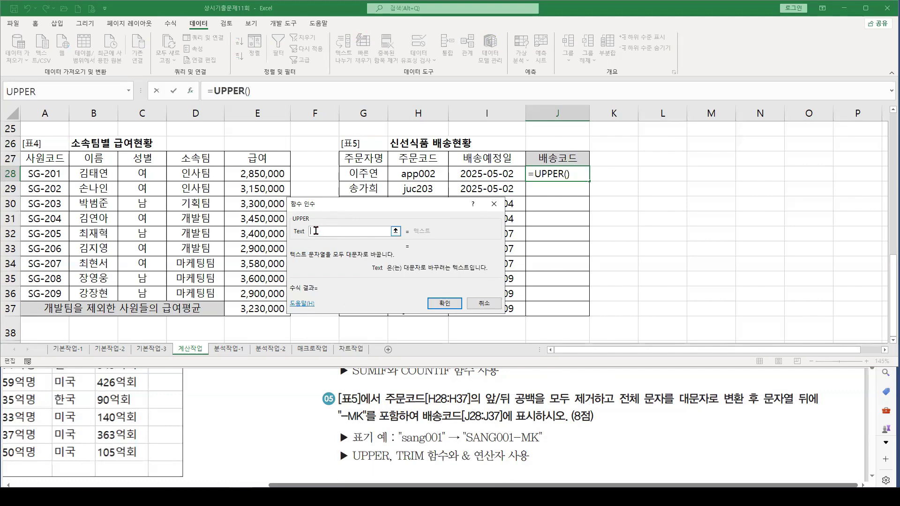
Nest TRIM with cell H28 as the text argument of UPPER and complete the formula =UPPER(TRIM(H28))
left_click(128, 90)
left_click(34, 268)
left_click(330, 233)
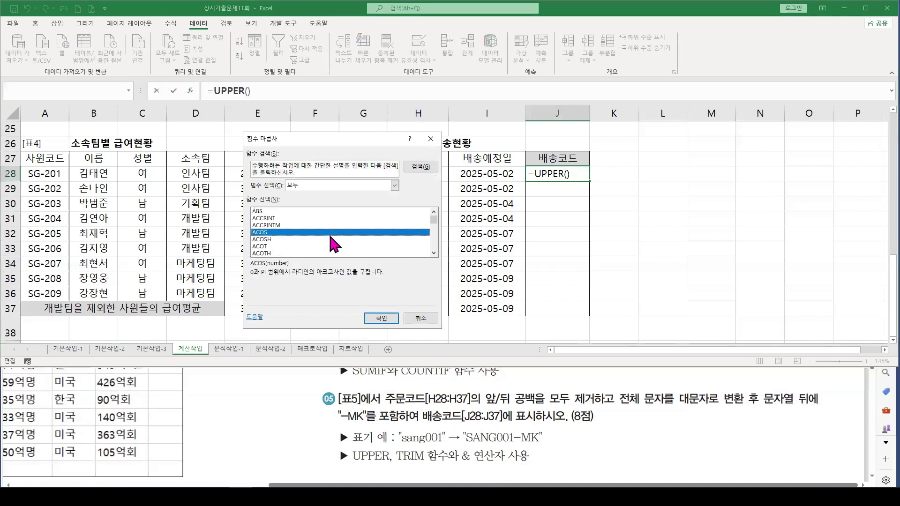
key("t")
scroll(328, 243, "down", 3)
scroll(261, 253, "down", 4)
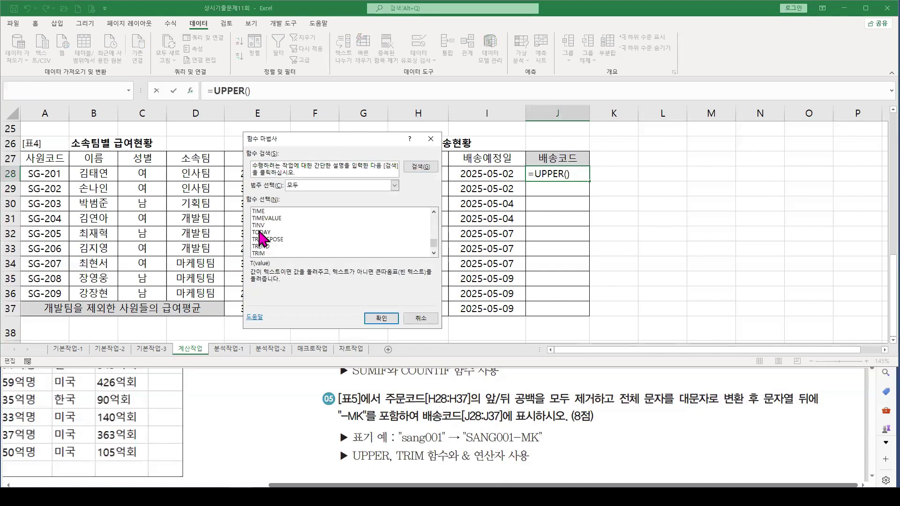
left_click(258, 254)
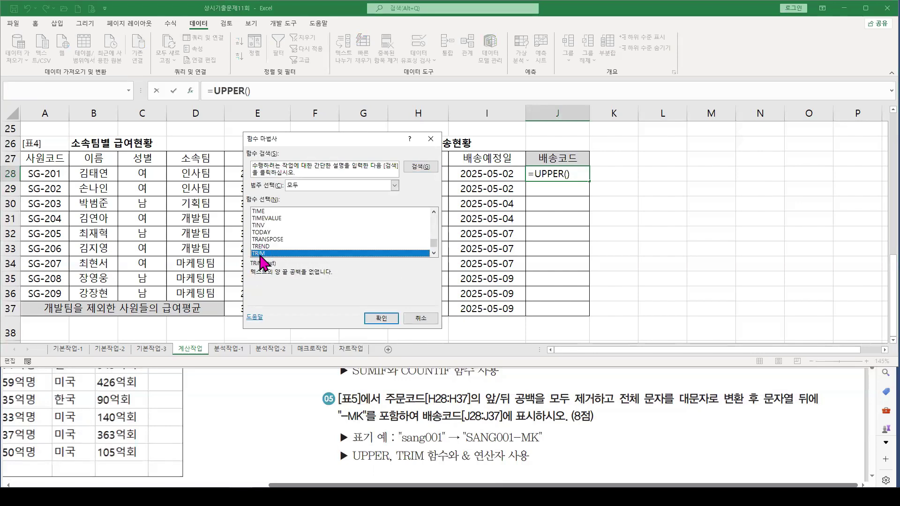
left_click(381, 318)
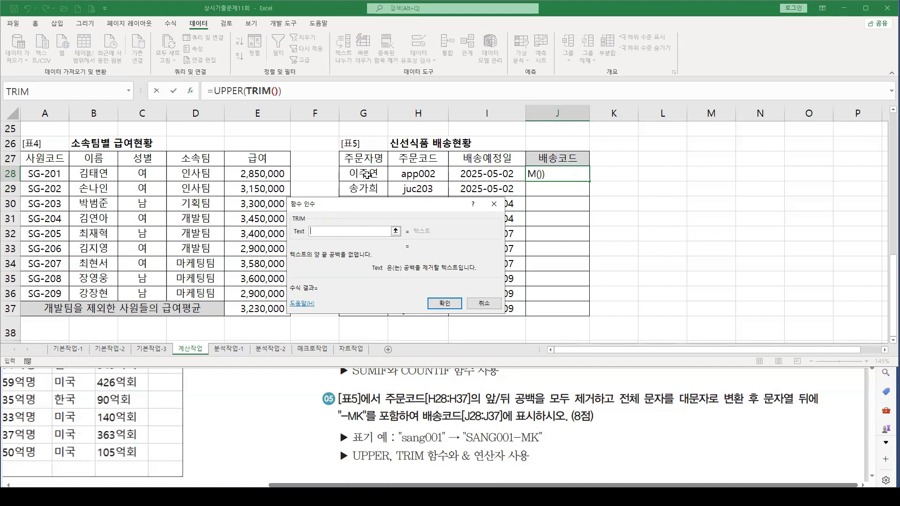
left_click(424, 173)
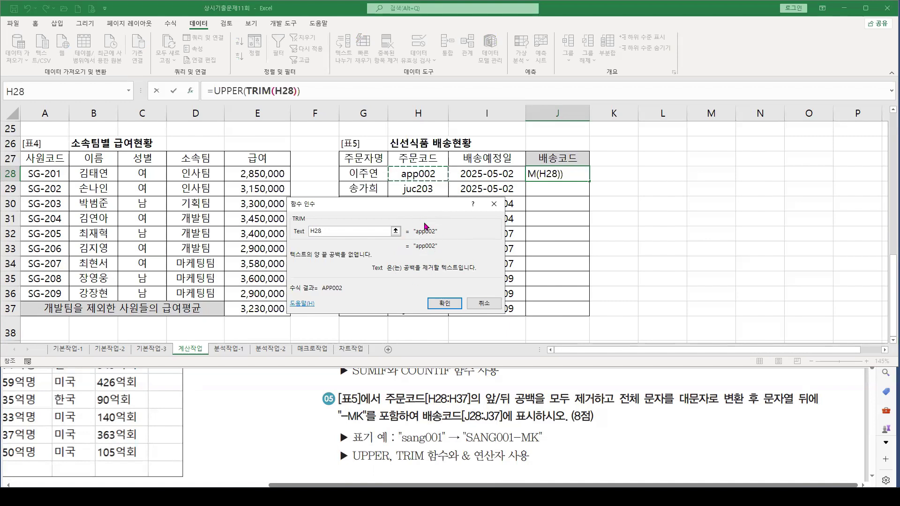
left_click(226, 91)
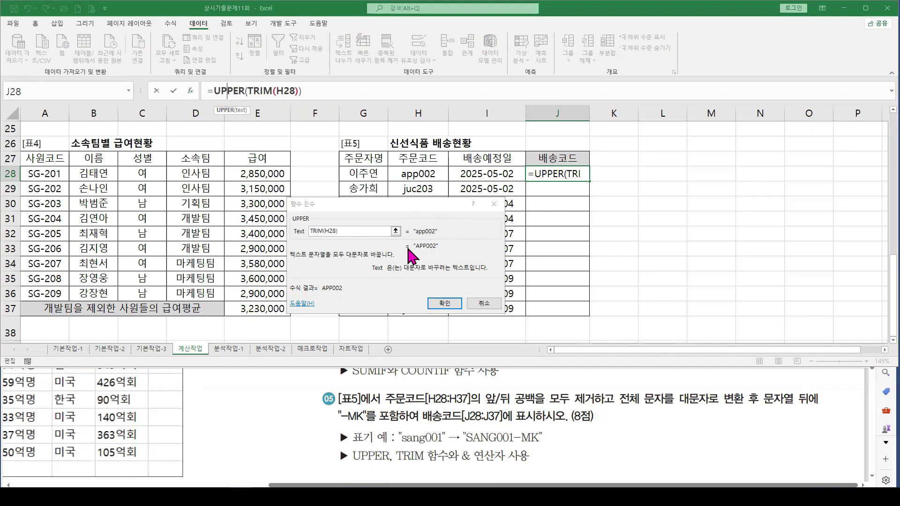
left_click(441, 303)
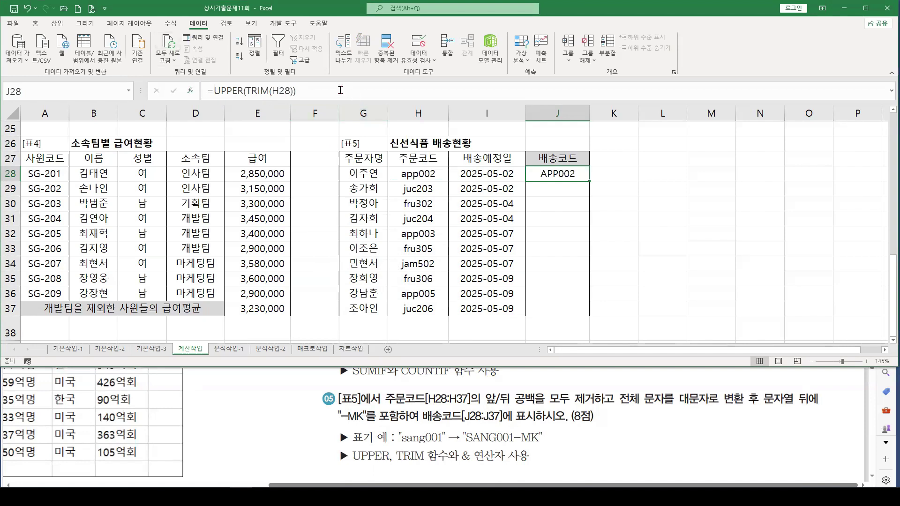
Append &"-MK" to the J28 formula and fill it down through J37
left_click(340, 90)
type("&\"\"")
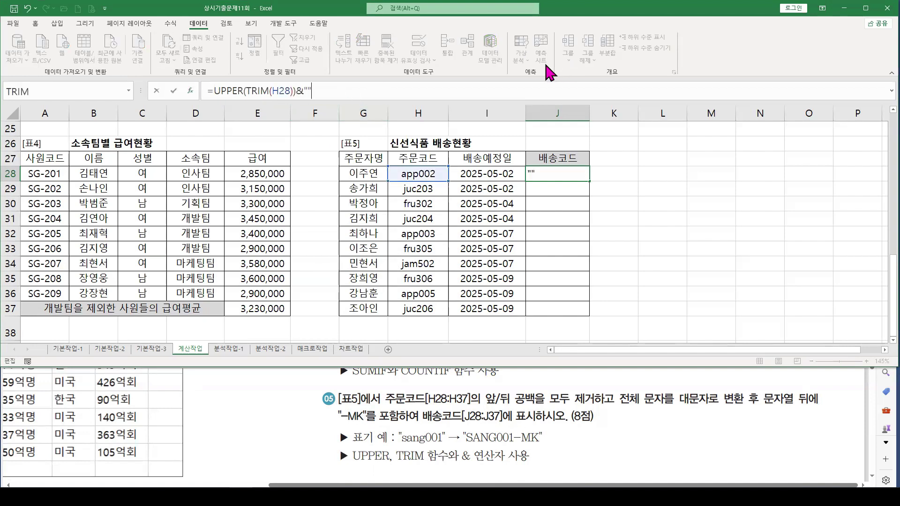
type("-MK")
key("ctrl+Return")
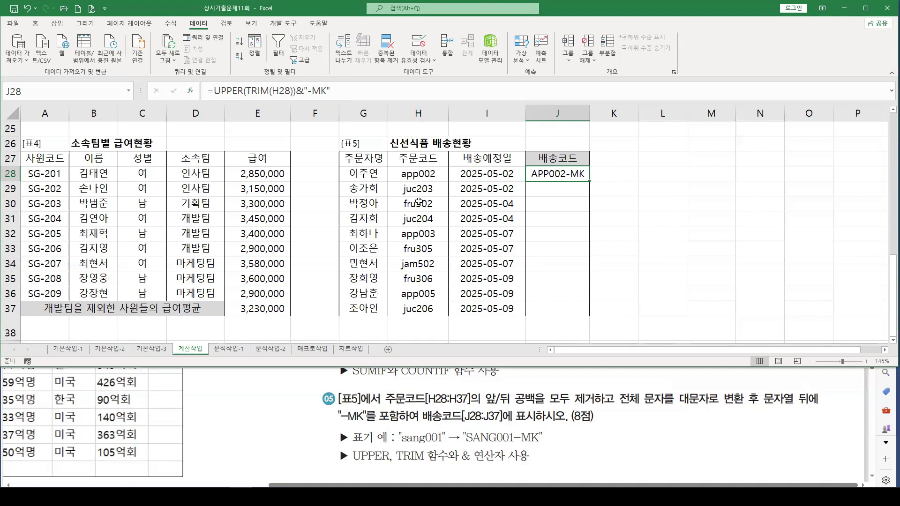
double_click(590, 182)
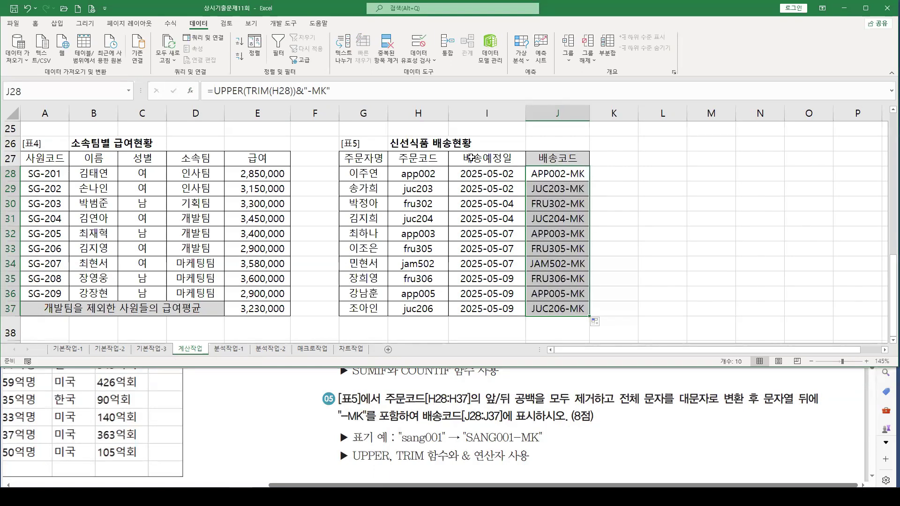
Add spaces before and after the order code app002 in H28
left_click(417, 173)
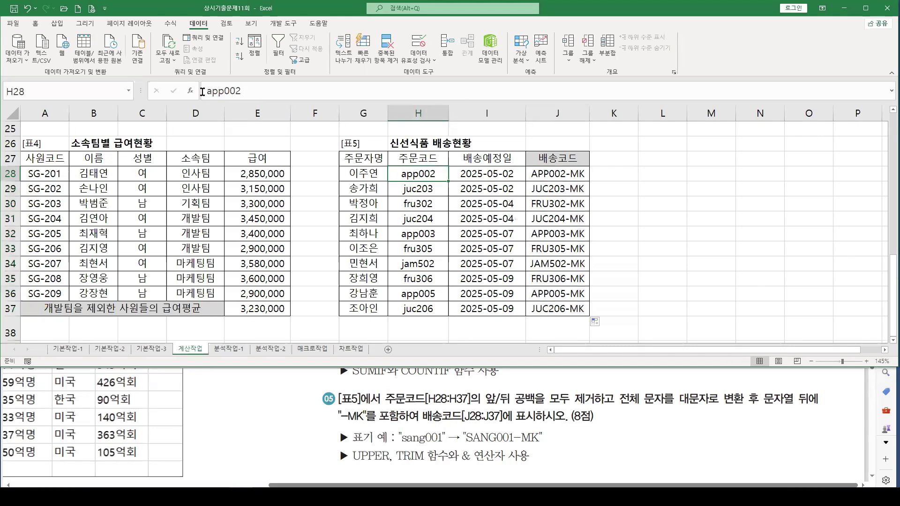
left_click(209, 91)
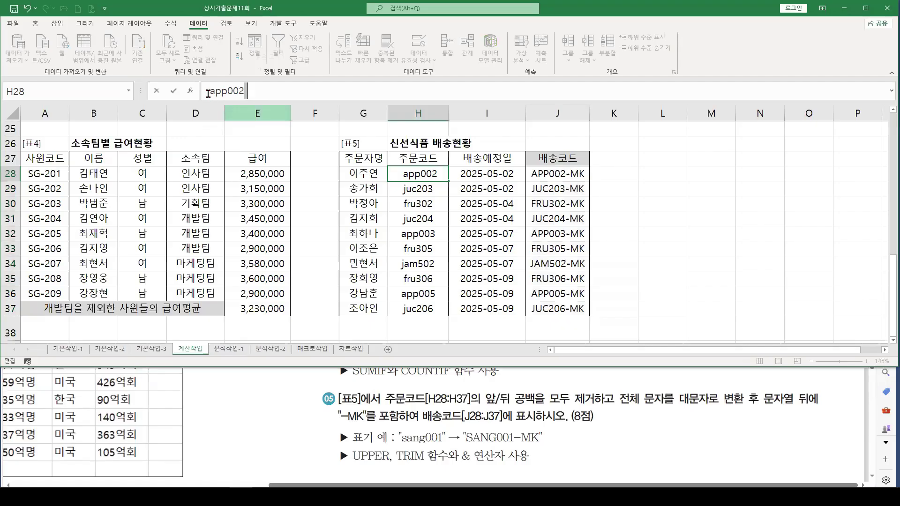
left_click(552, 174)
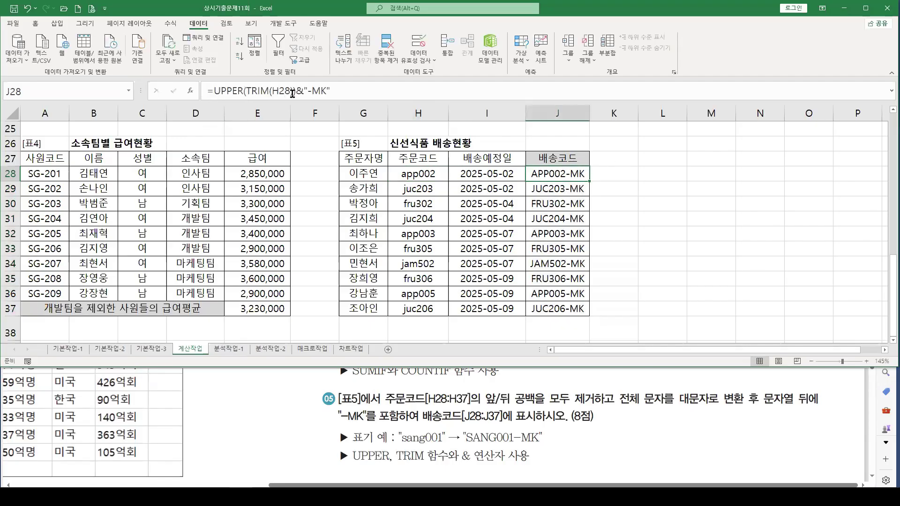
Review the TRIM argument and its result in the J28 배송코드 formula using the function arguments dialog
left_click(248, 91)
left_click(190, 91)
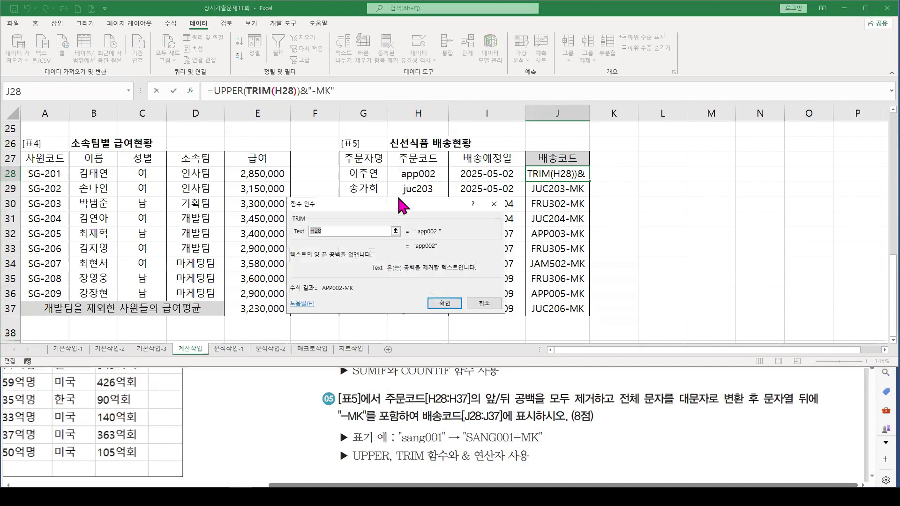
left_click(370, 229)
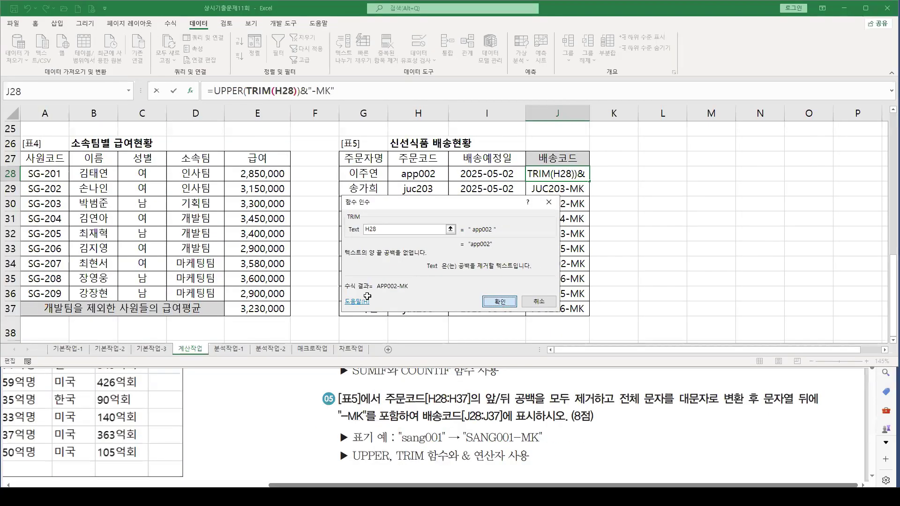
key("Return")
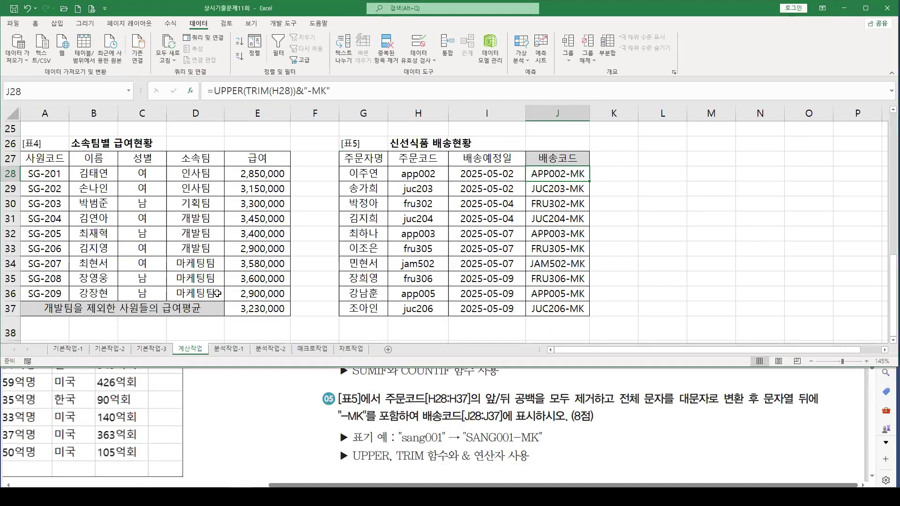
Open the 분석작업-1 sheet and bring the 부분합 instructions on page 2 of the exam PDF into view
left_click(225, 351)
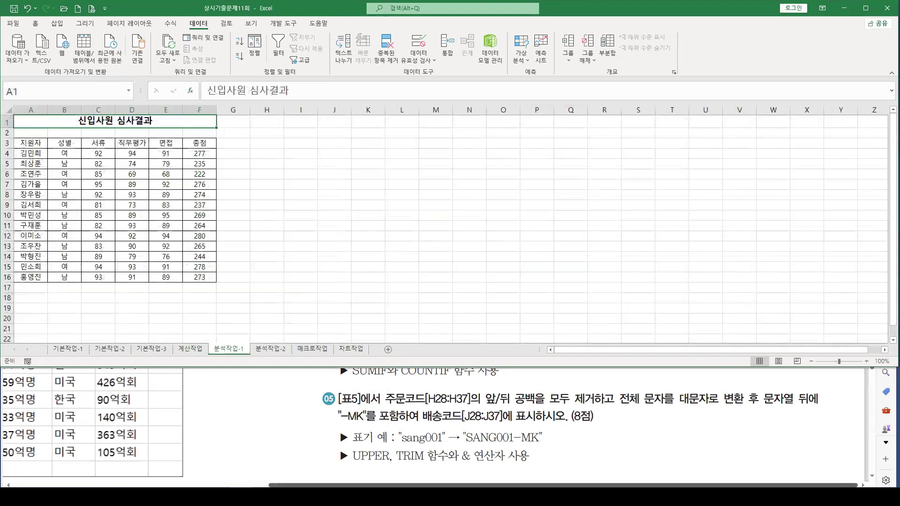
left_click_drag(308, 484, 64, 464)
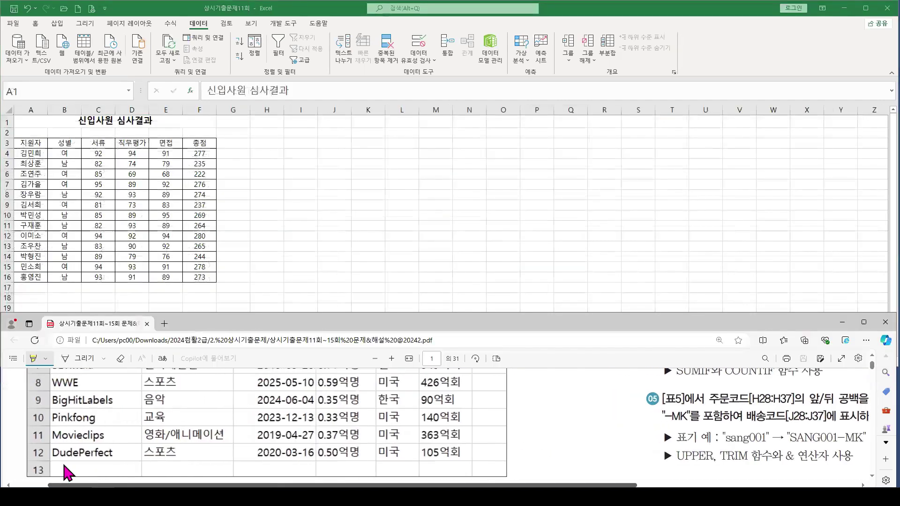
scroll(225, 450, "down", 15)
scroll(225, 448, "down", 1)
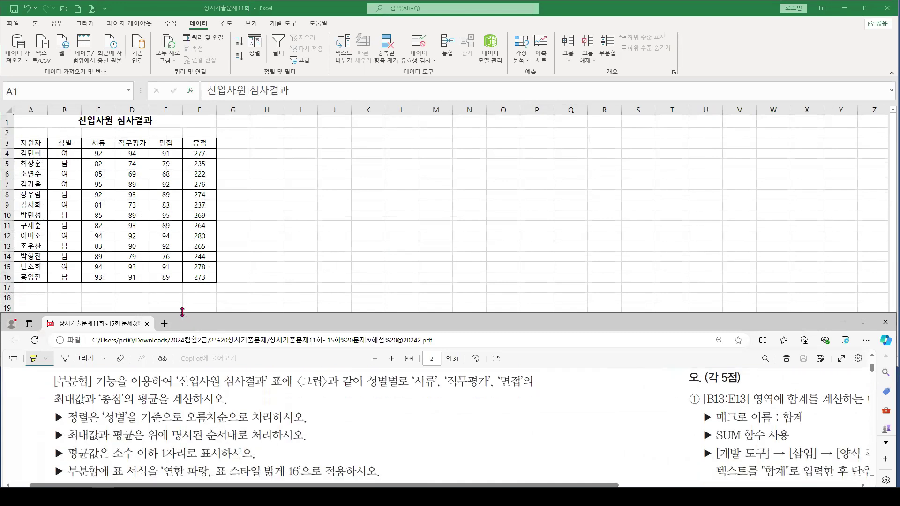
left_click_drag(183, 312, 182, 301)
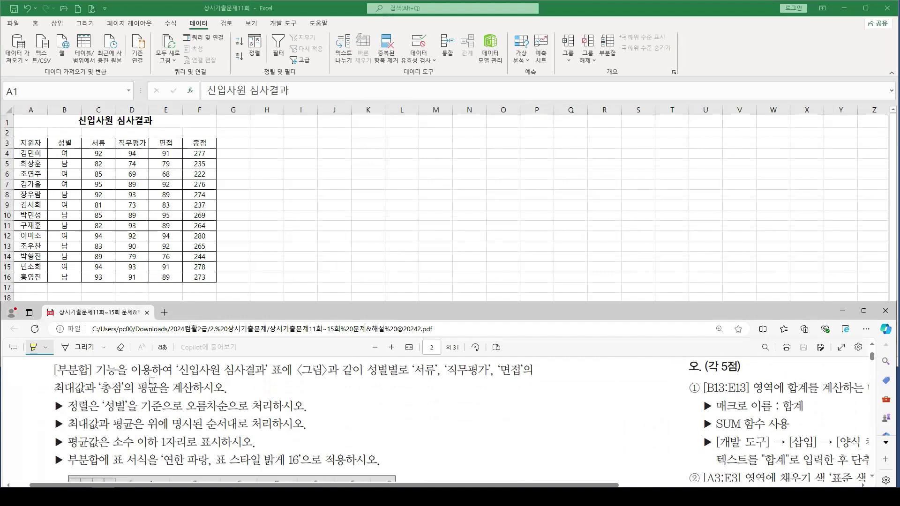
left_click(192, 278)
left_click(160, 381)
left_click_drag(329, 312, 330, 321)
Sort the 신입사원 심사결과 table A3:F16 by 성별 in ascending order (오름차순) of cell values
left_click(31, 142)
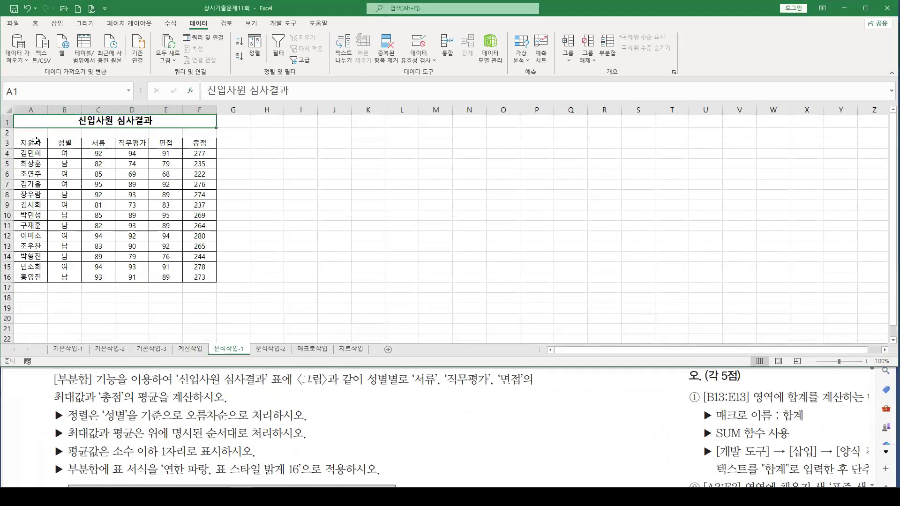
left_click(201, 276, "shift")
left_click(111, 197)
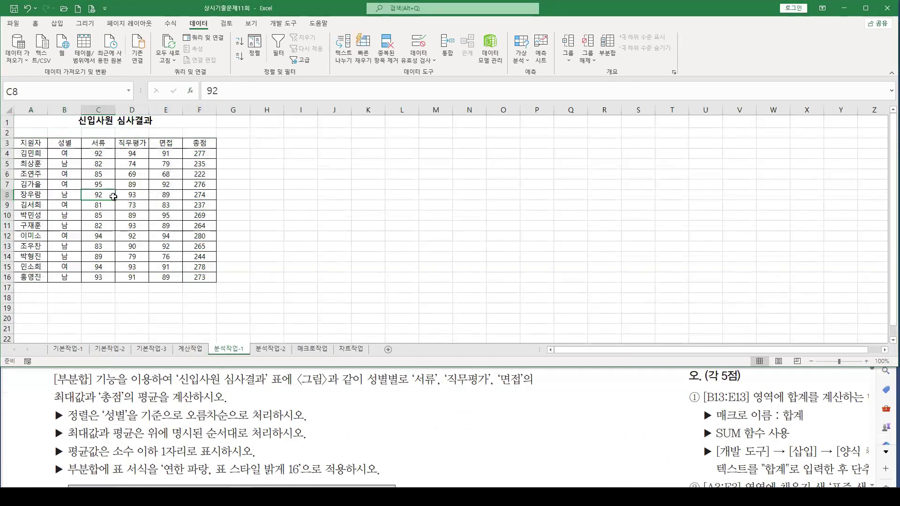
scroll(112, 201, "up", 2)
scroll(113, 201, "up", 1)
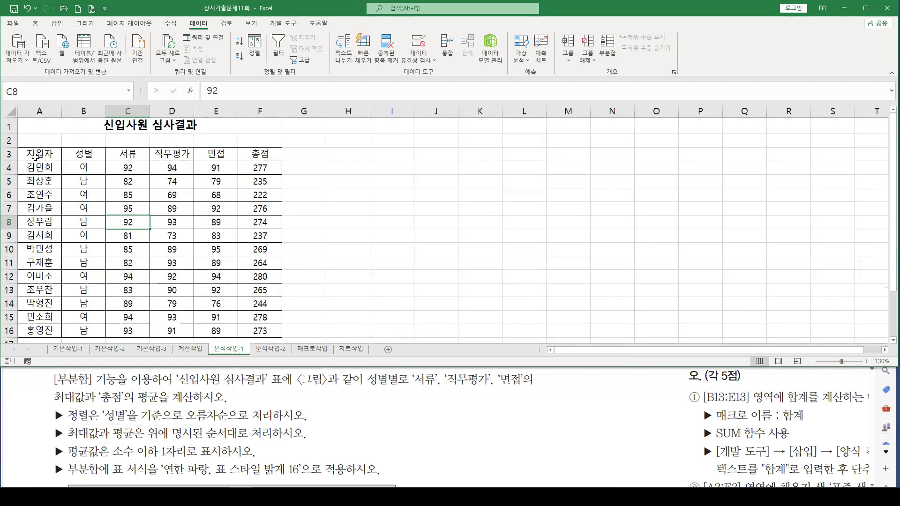
left_click_drag(33, 155, 253, 334)
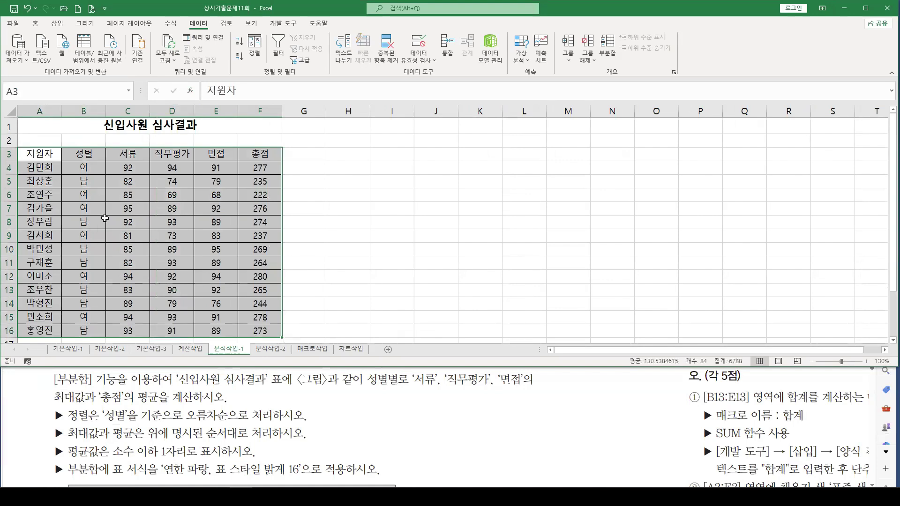
left_click(249, 46)
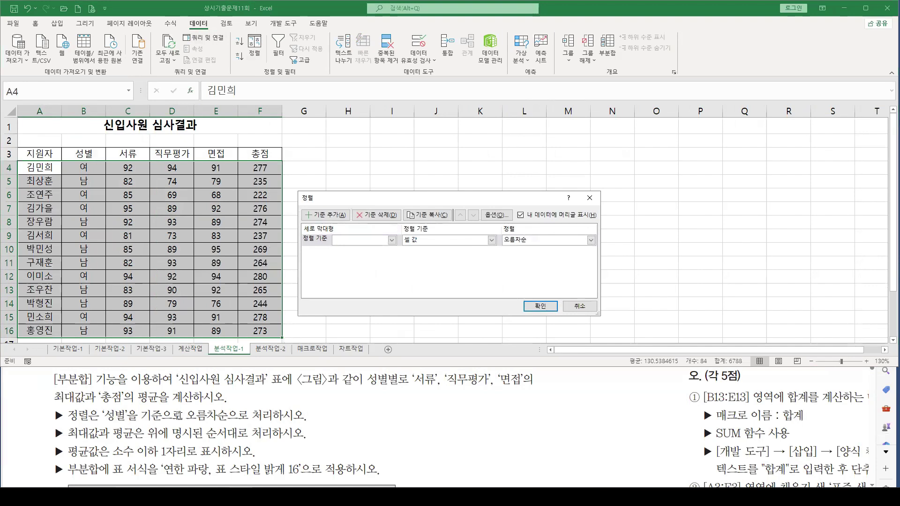
left_click(391, 240)
left_click(351, 258)
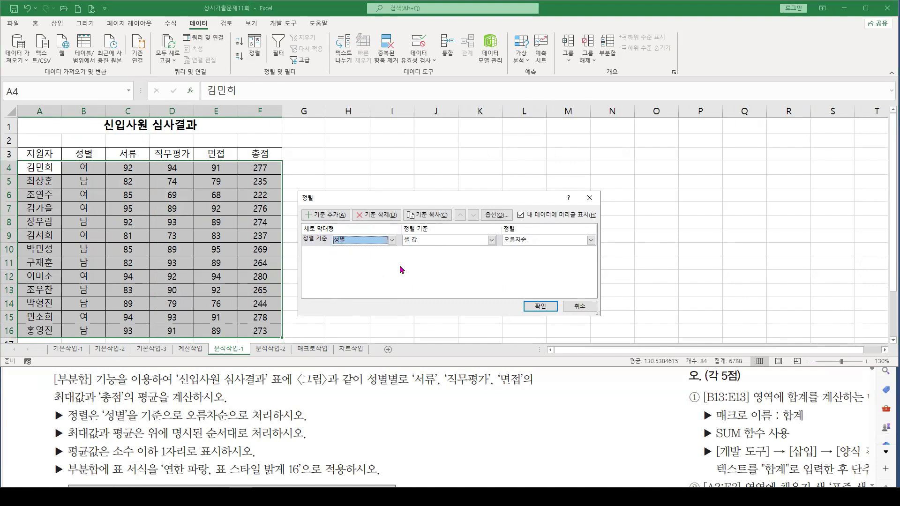
left_click(534, 240)
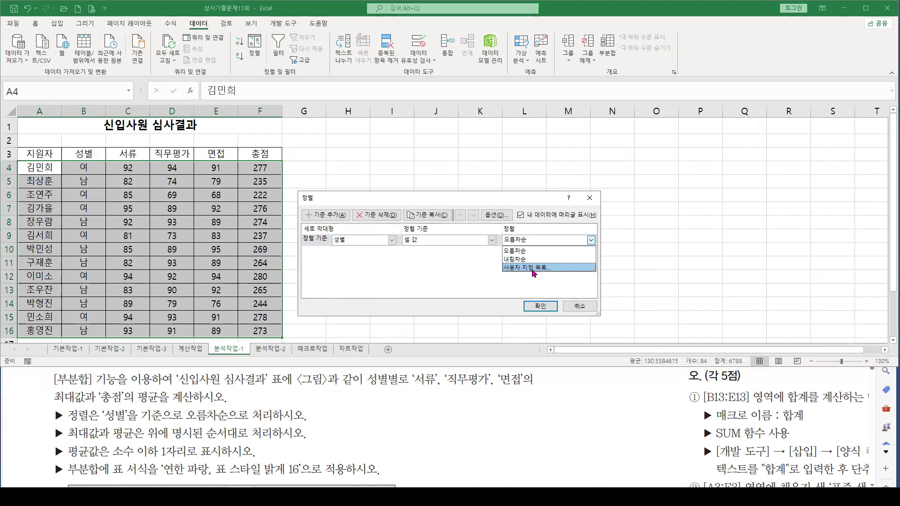
left_click(314, 270)
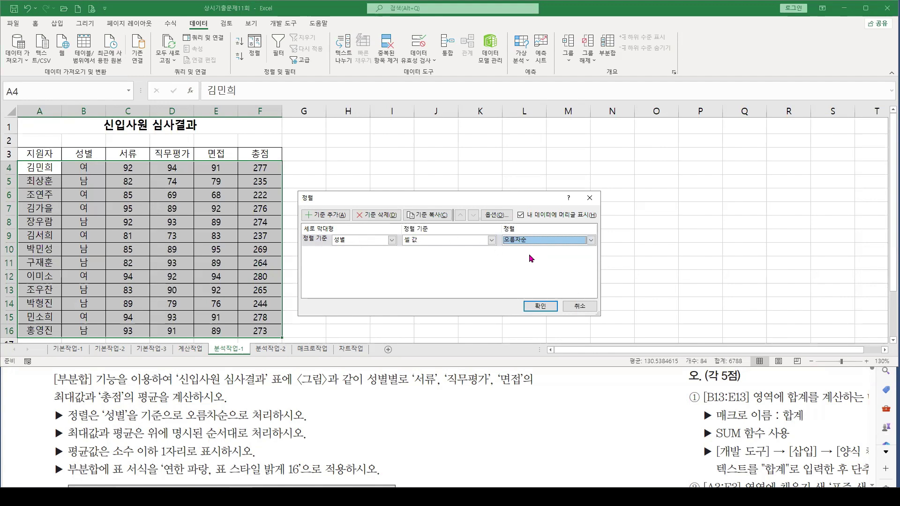
left_click(540, 306)
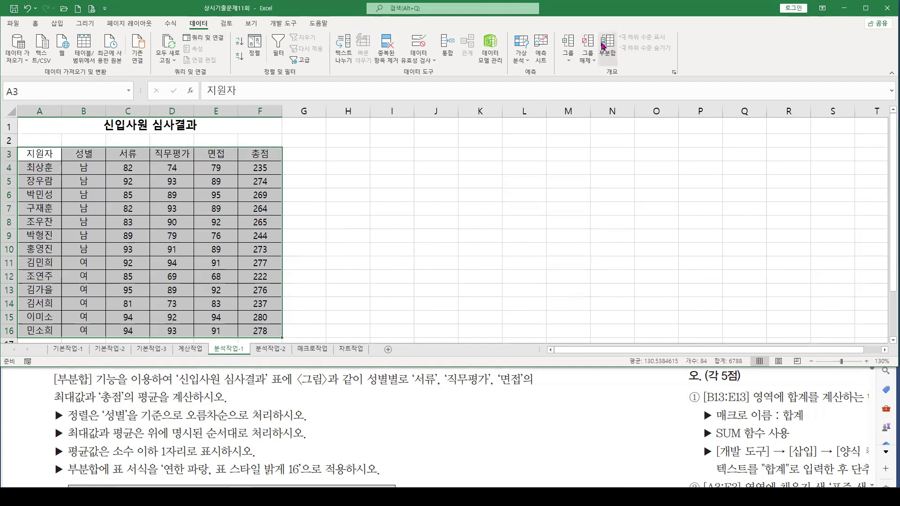
Start a subtotal (부분합) on the sorted table and set 성별 as the grouping field
left_click(605, 47)
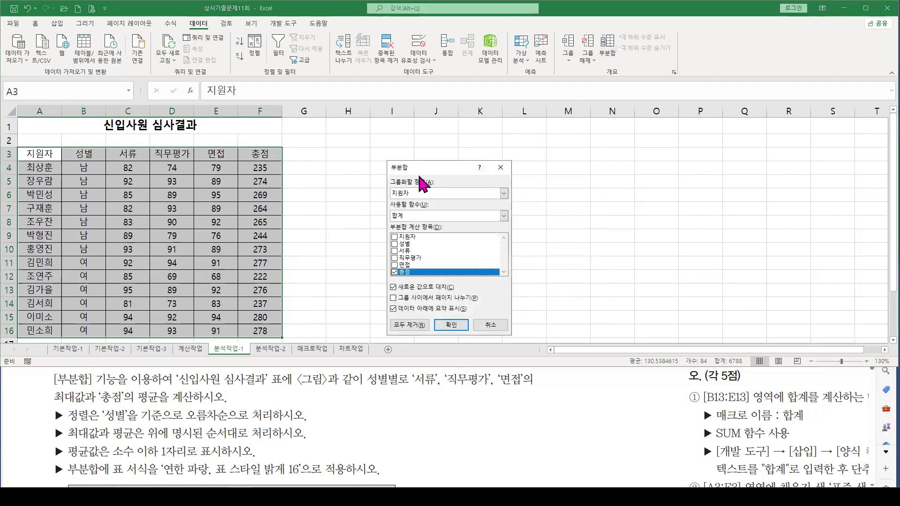
left_click_drag(411, 169, 394, 166)
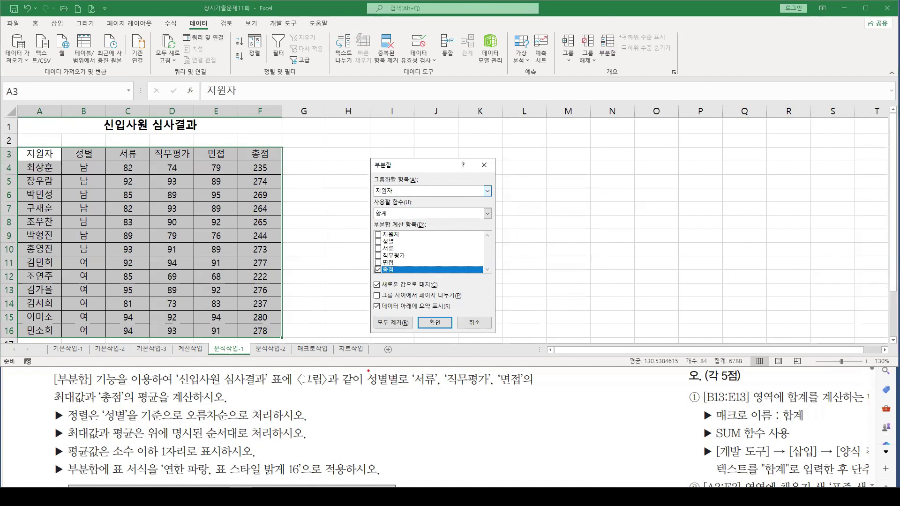
left_click_drag(363, 391, 565, 389)
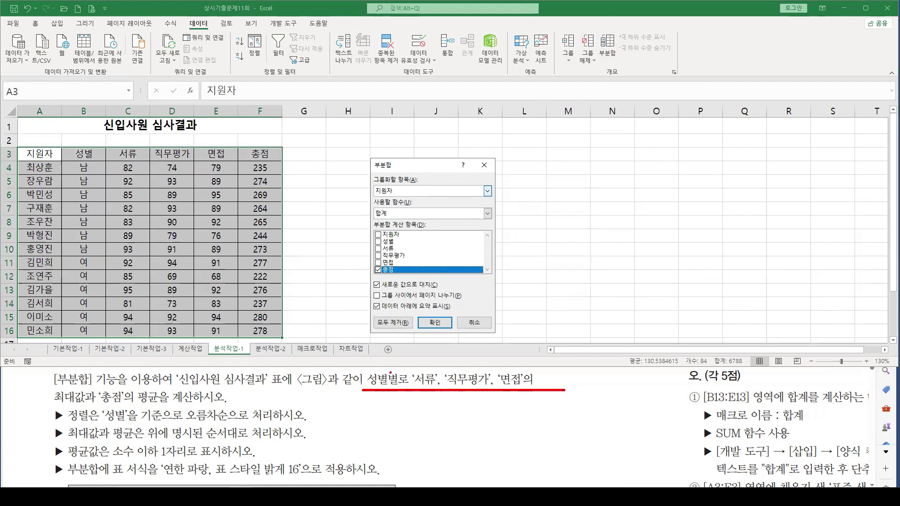
left_click_drag(394, 365, 403, 315)
mouse_move(387, 370)
left_mouse_down()
mouse_move(398, 392)
mouse_move(373, 369)
left_mouse_up()
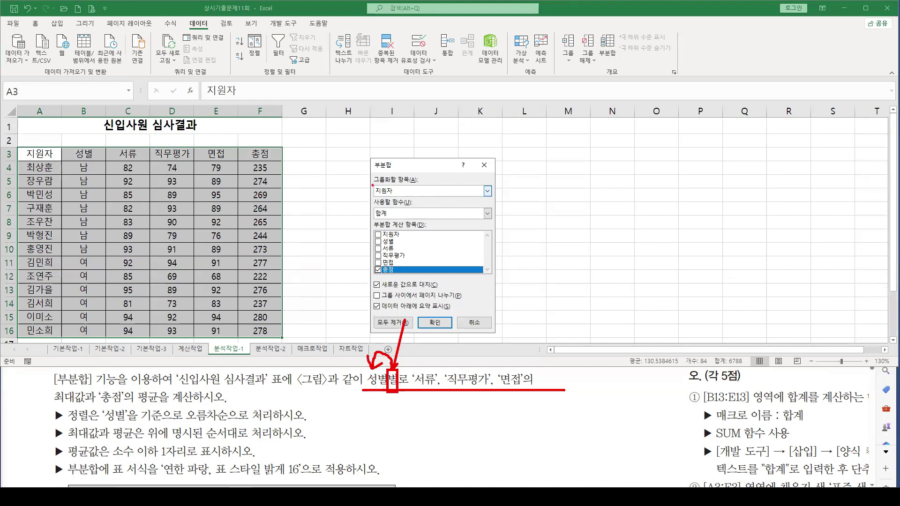
left_click_drag(365, 181, 436, 196)
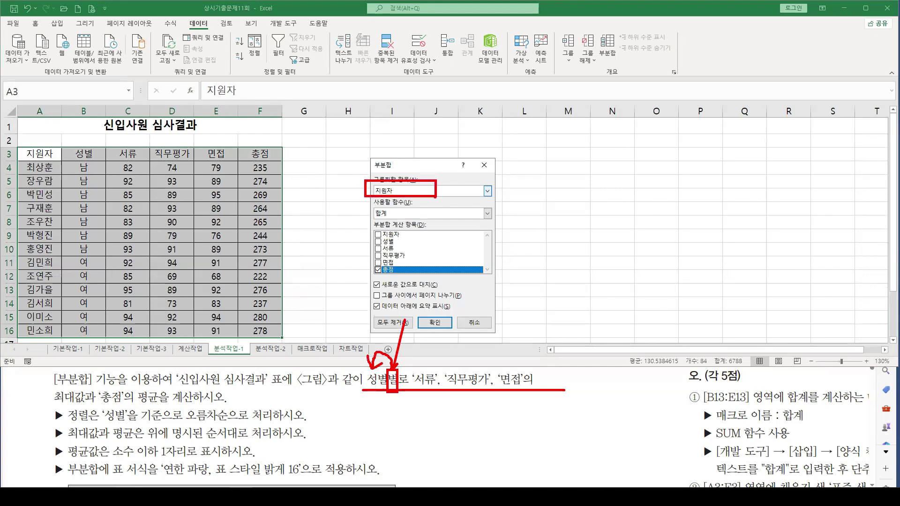
key("Escape")
left_click(488, 191)
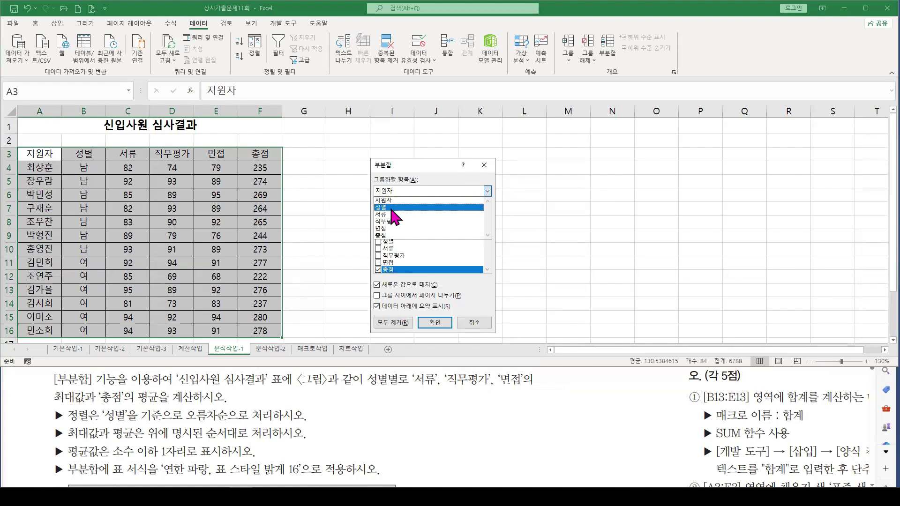
left_click(392, 209)
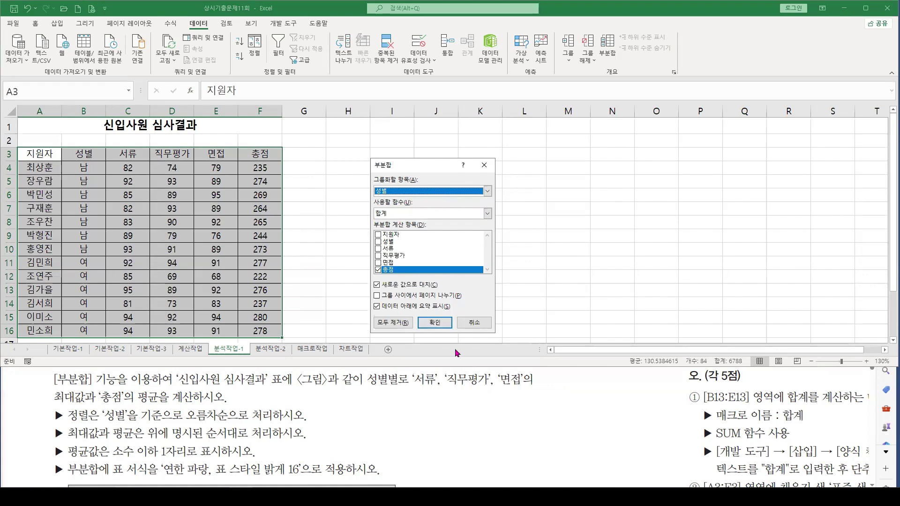
Subtotal 서류, 직무평가 and 면접 with the 최대 function, excluding 총점, and apply it to the table
left_click(377, 249)
left_click(379, 256)
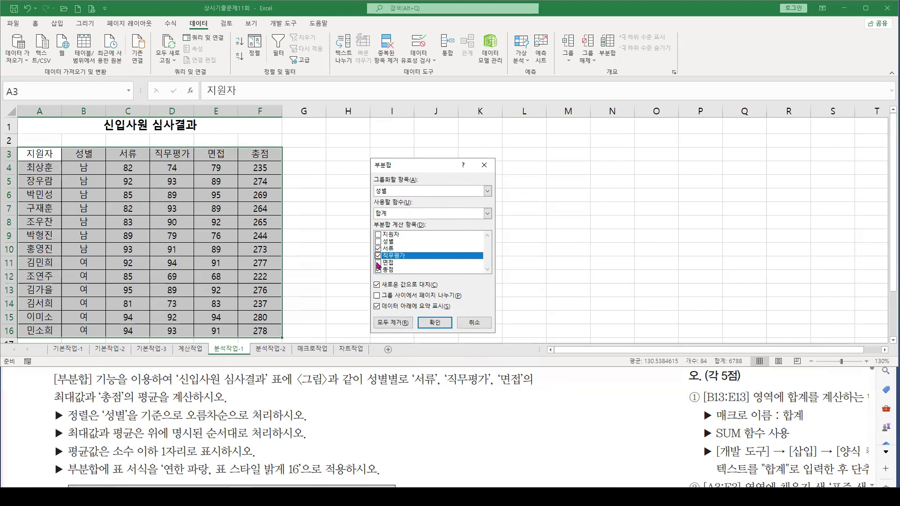
left_click(377, 262)
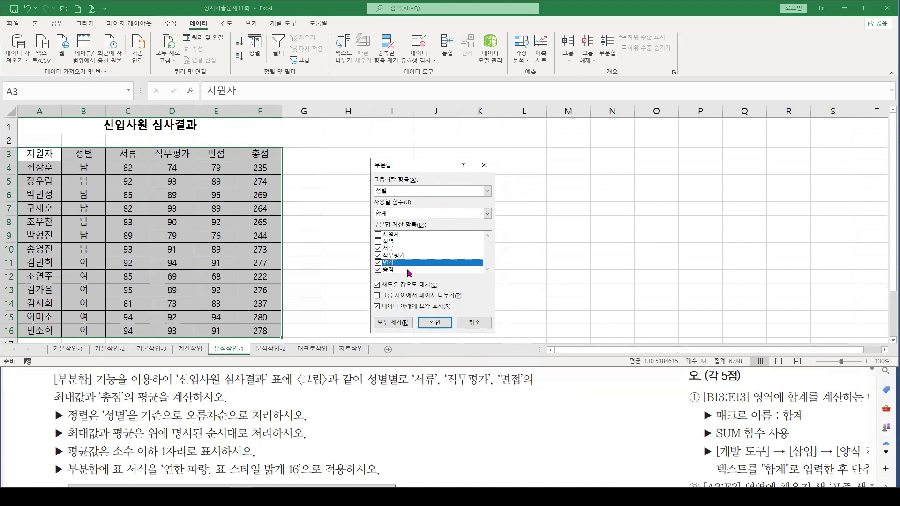
left_click(378, 270)
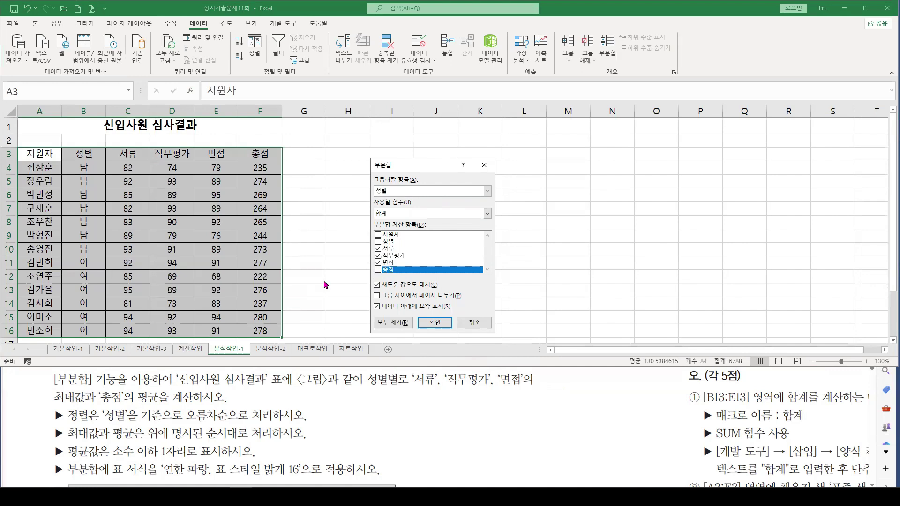
key("alt+u")
key("alt+Down")
key("Down")
key("Down")
key("Down")
key("Return")
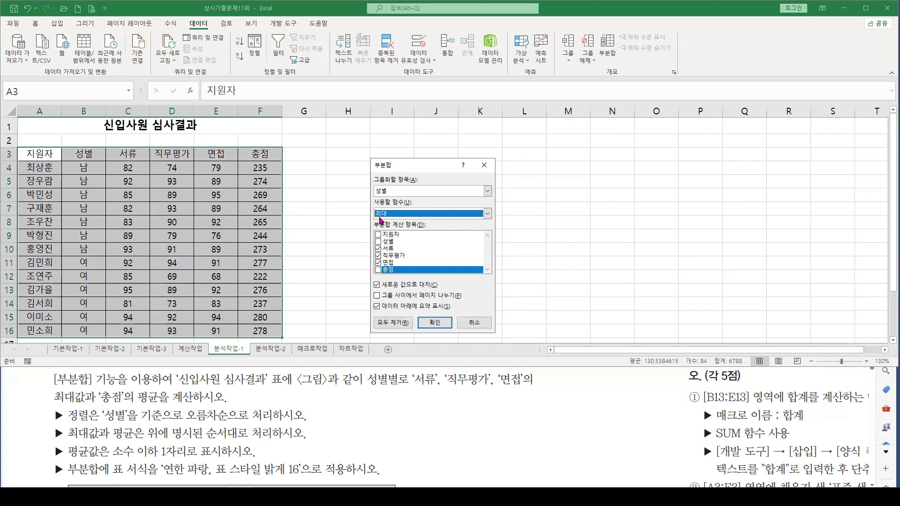
left_click(435, 322)
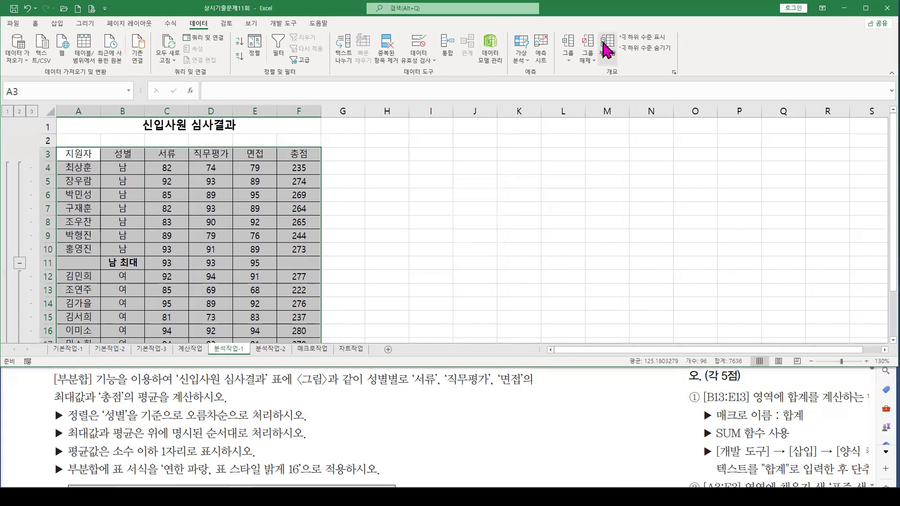
Add a second subtotal by 성별 using 평균 on 총점 only, without replacing the existing subtotals
left_click(609, 47)
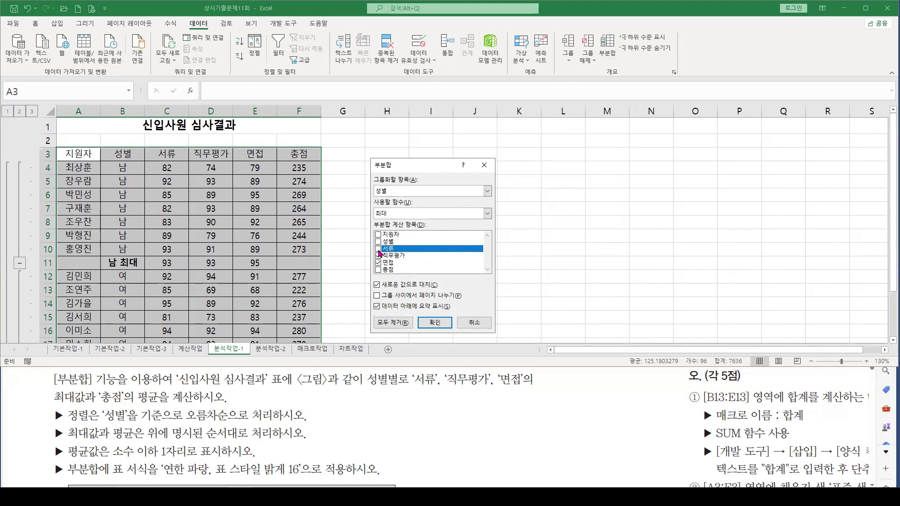
left_click(378, 255)
left_click(378, 263)
left_click(378, 270)
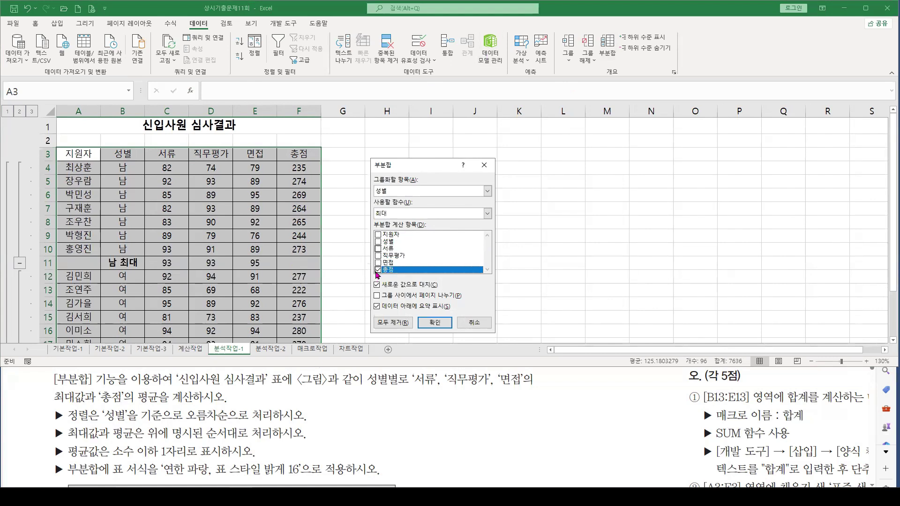
left_click(400, 214)
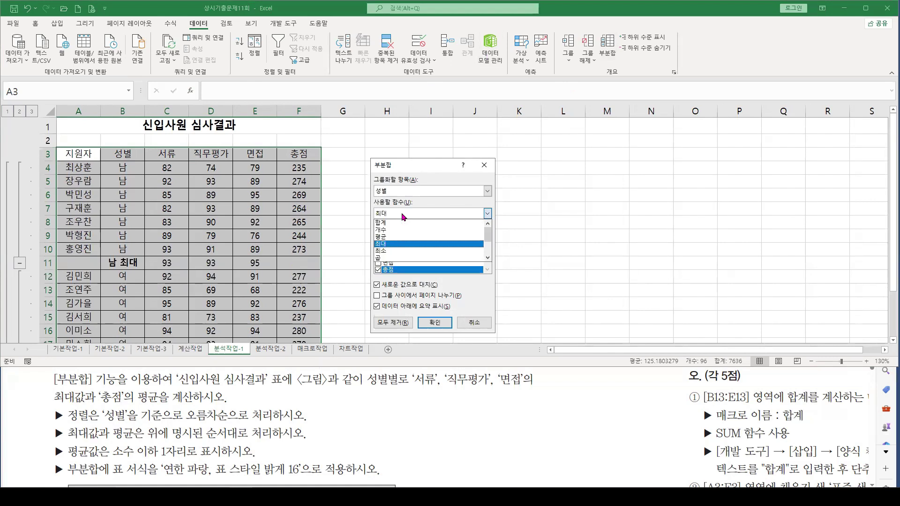
left_click(385, 238)
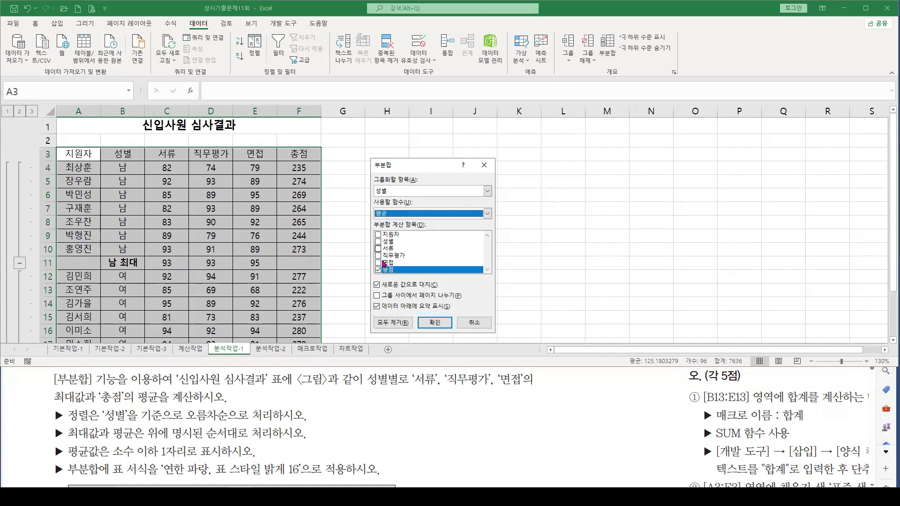
left_click(376, 286)
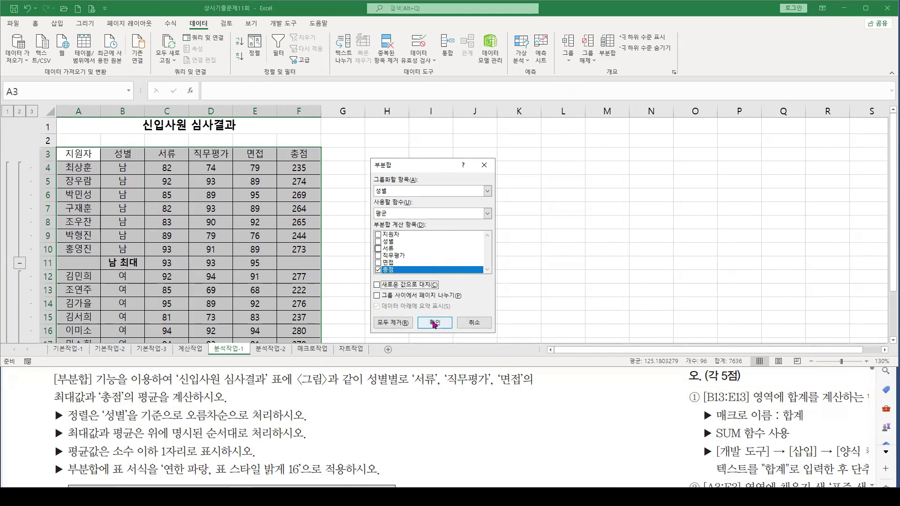
left_click(434, 324)
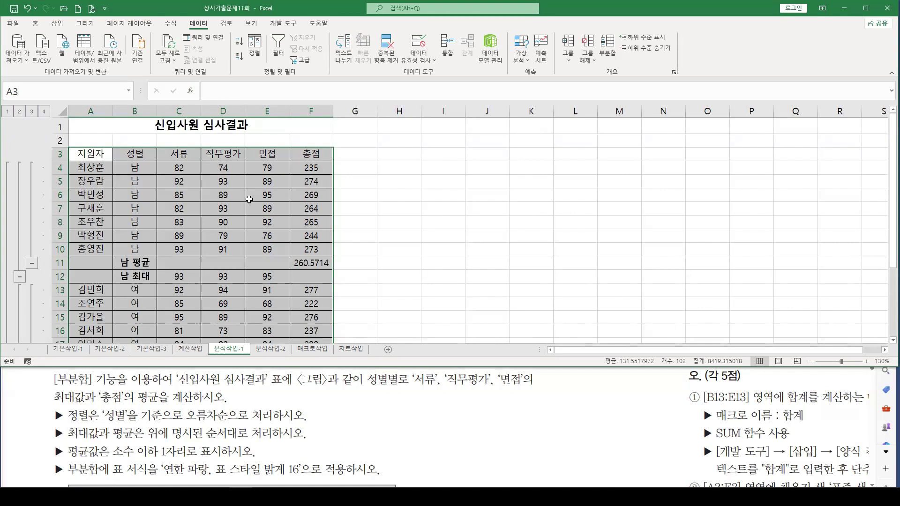
Format the subtotaled range A3:F22 as a table with headers, using the style 연한 파랑, 표 스타일 밝게 16
left_click(36, 24)
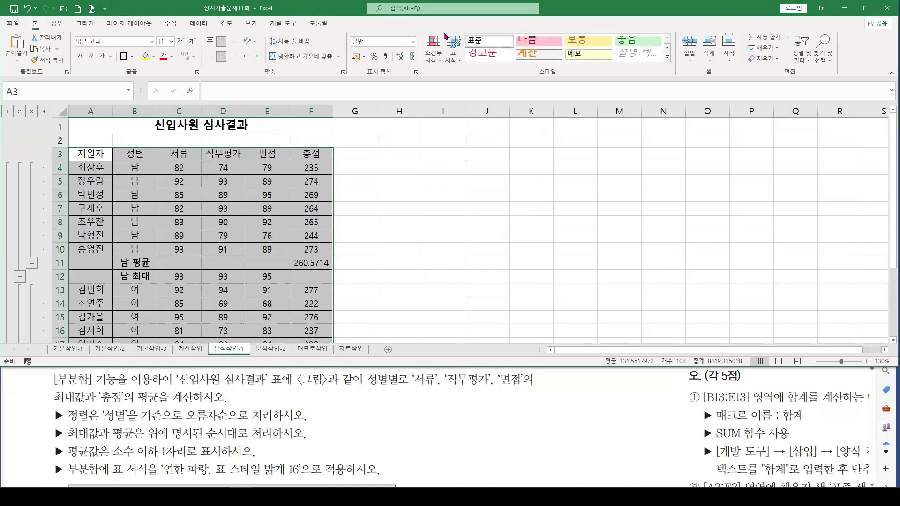
left_click(455, 56)
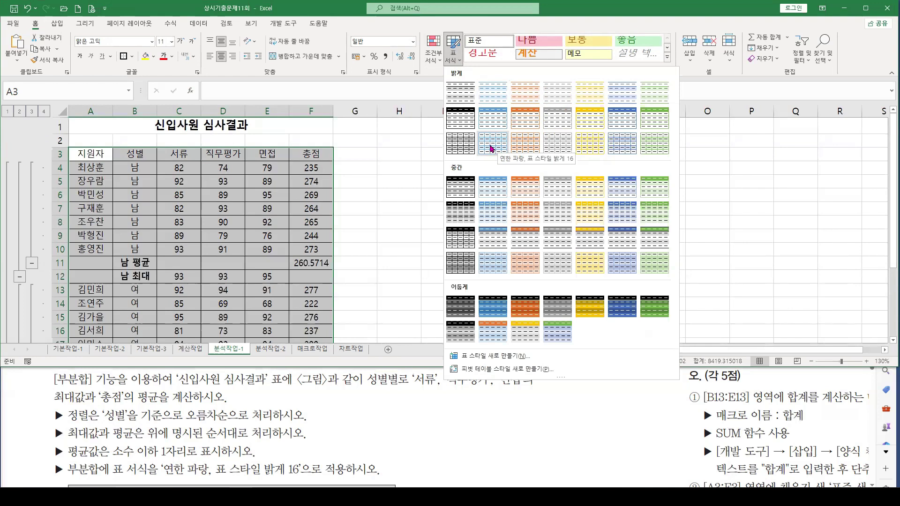
left_click(491, 149)
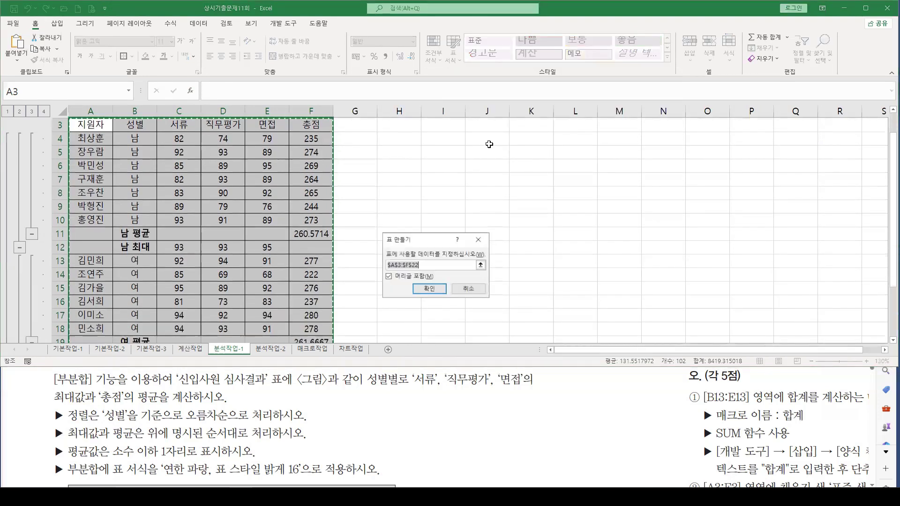
left_click(428, 289)
scroll(176, 245, "down", 1)
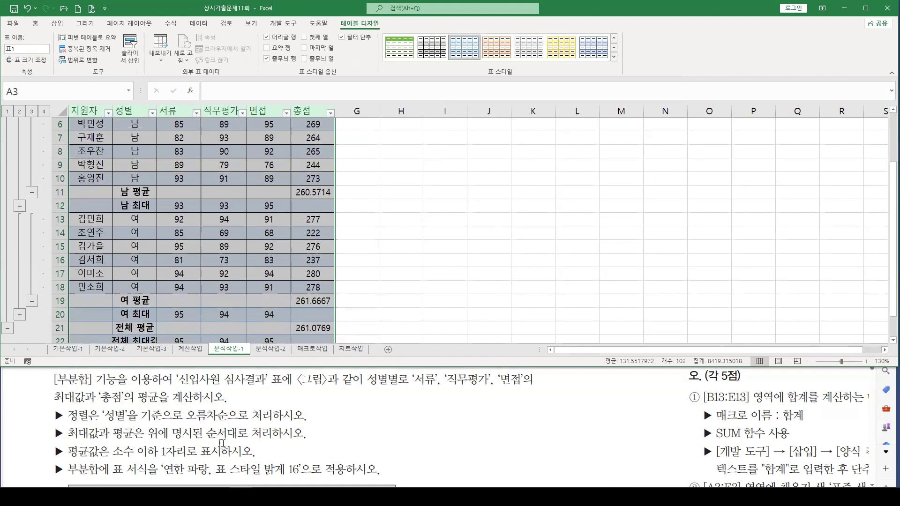
Format the 총점 averages in F11, F19 and F21 as 숫자 with 1 decimal place
left_click(281, 209)
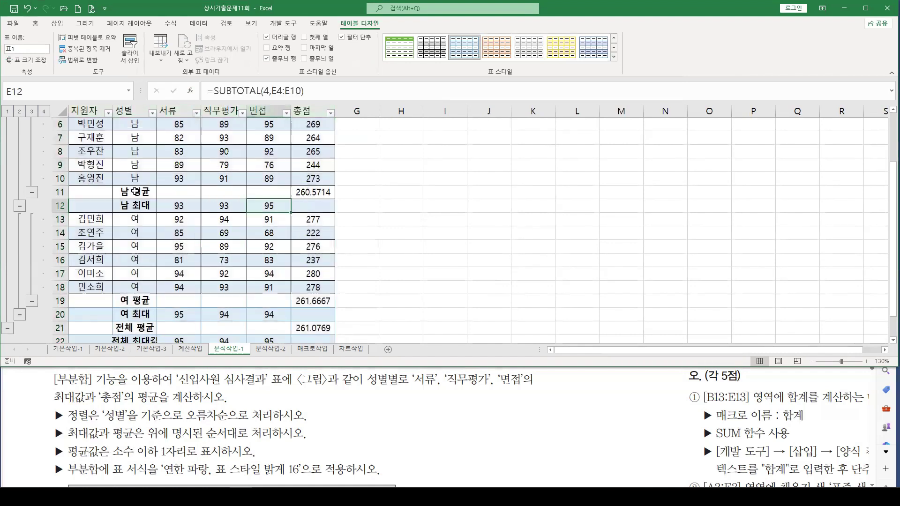
left_click_drag(135, 191, 302, 196)
left_click(312, 192)
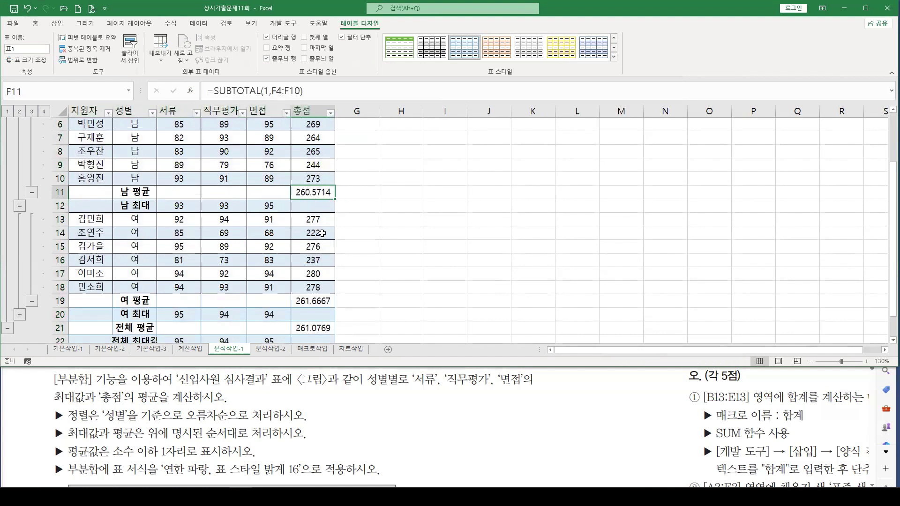
scroll(311, 276, "up", 1)
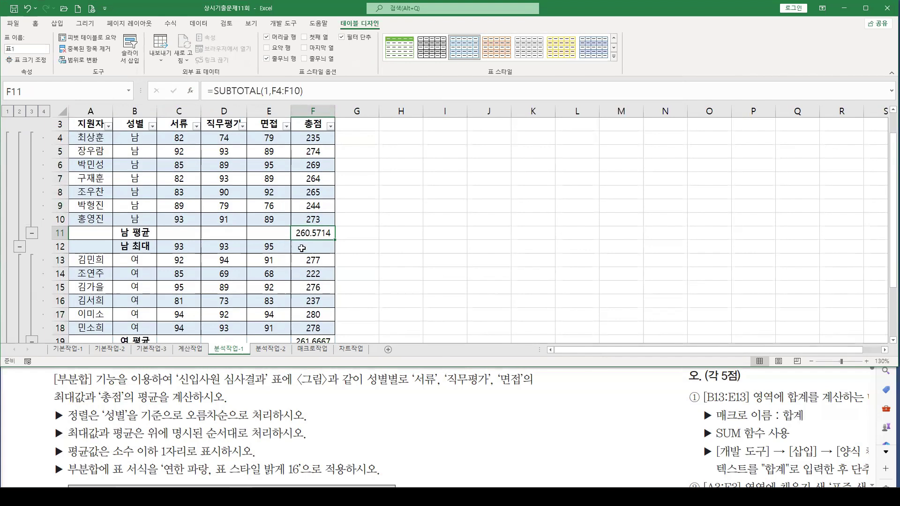
scroll(315, 262, "down", 2)
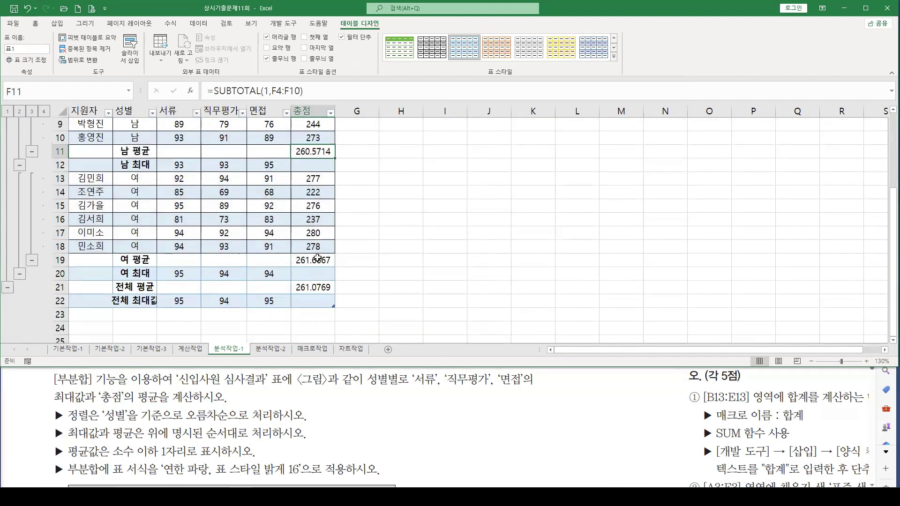
left_click(317, 258, "ctrl")
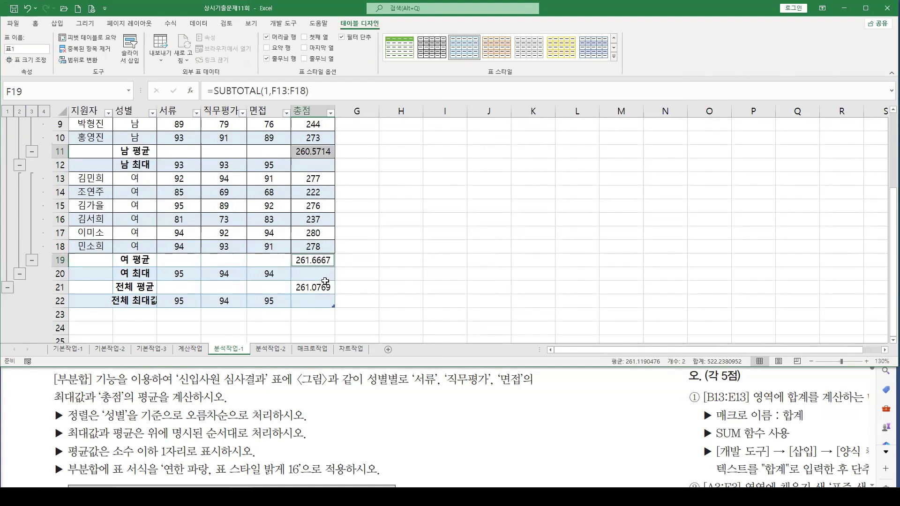
left_click(315, 288, "ctrl")
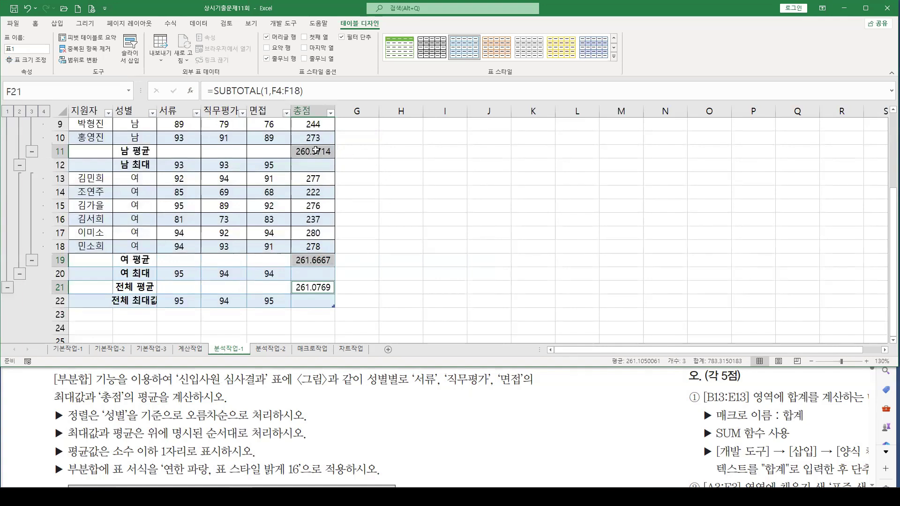
right_click(316, 150)
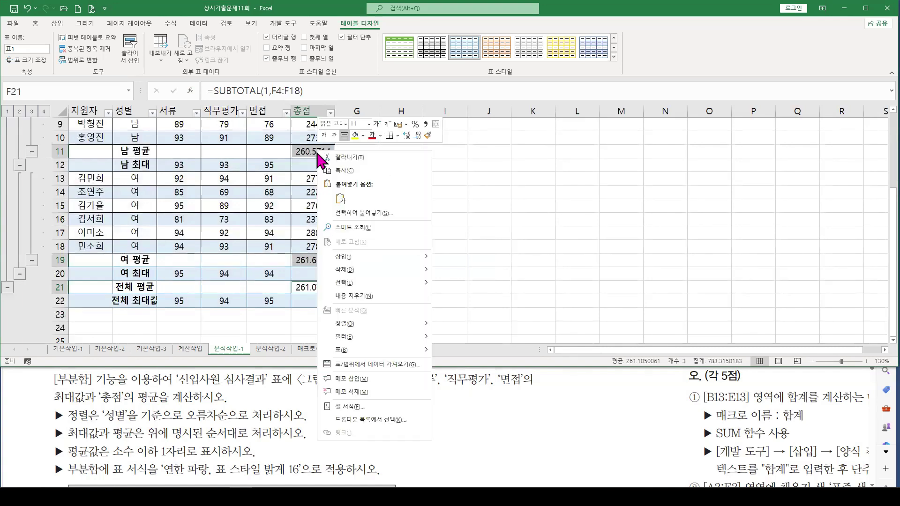
left_click(355, 408)
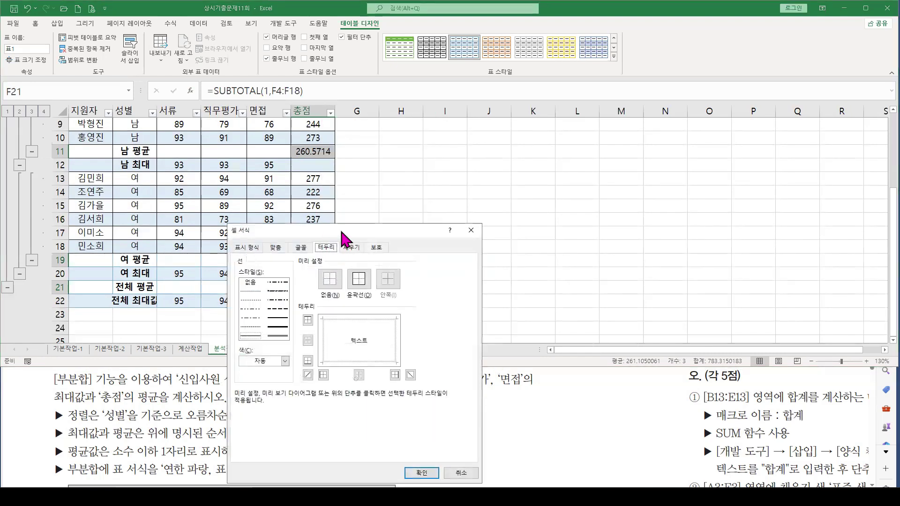
left_click(382, 171)
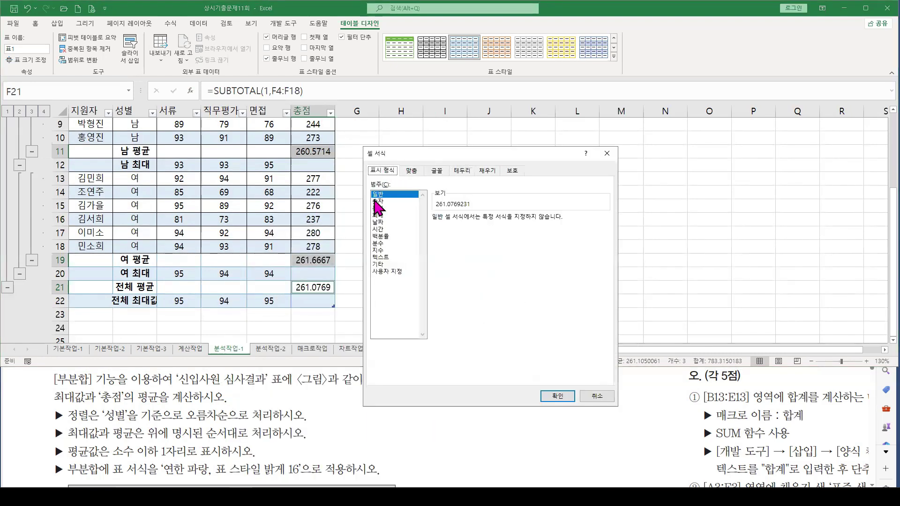
left_click(378, 201)
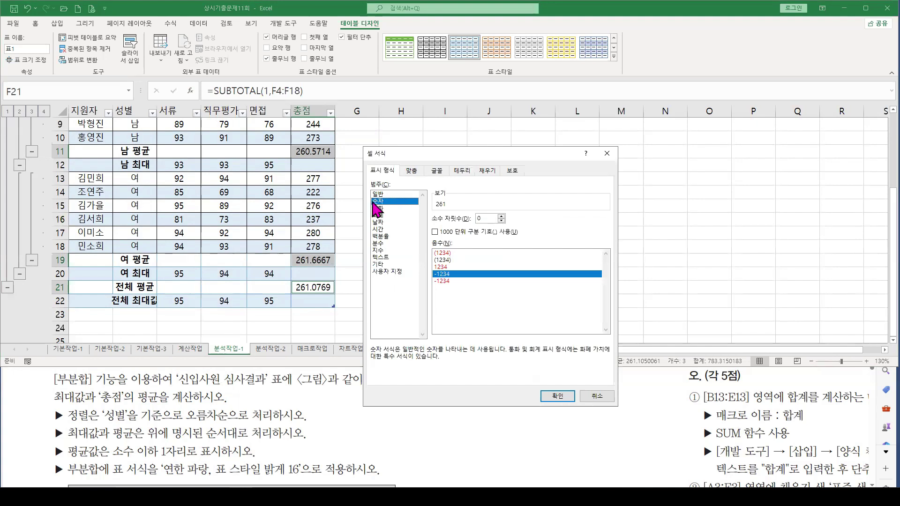
left_click(501, 216)
left_click(558, 396)
left_click(340, 211)
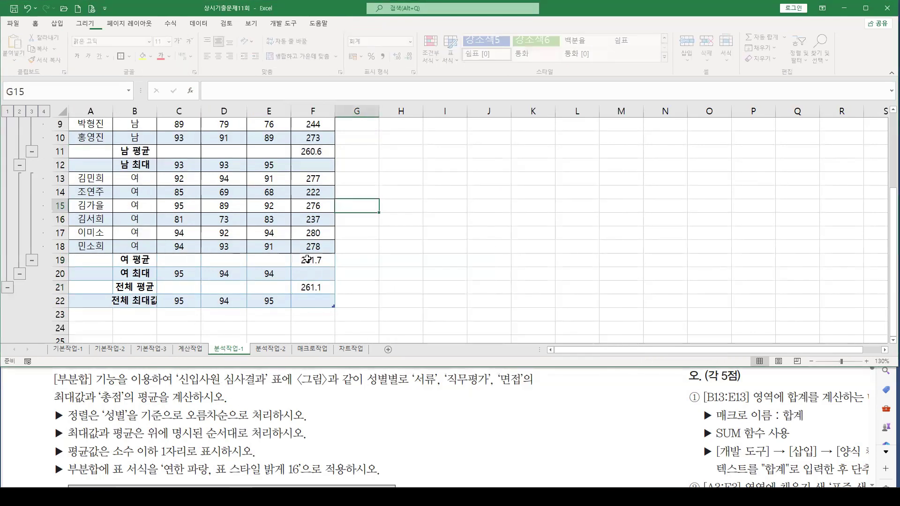
scroll(310, 236, "up", 2)
scroll(301, 276, "down", 1)
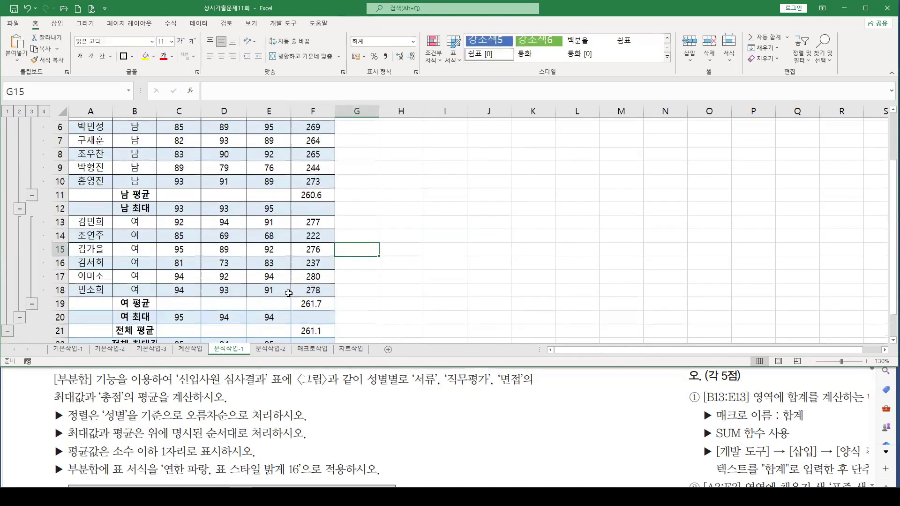
scroll(336, 255, "up", 2)
left_click(372, 232)
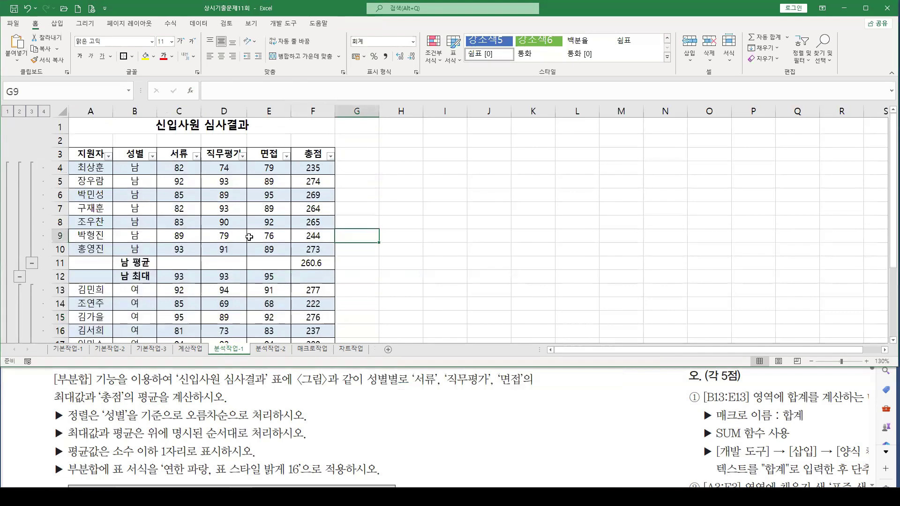
On the 분석작업-2 sheet, start a custom sort of A3:H18 with 거주지역 as the first sort key
left_click(271, 351)
scroll(254, 431, "down", 5)
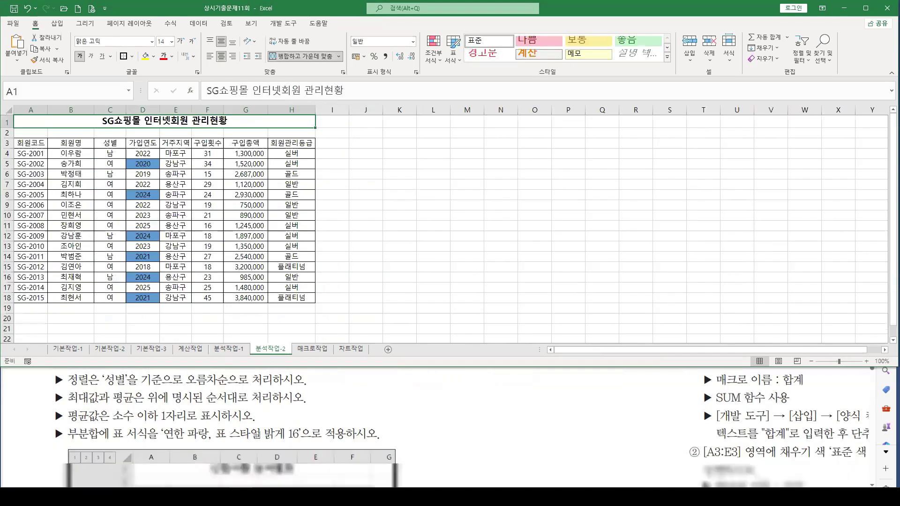
scroll(254, 431, "down", 5)
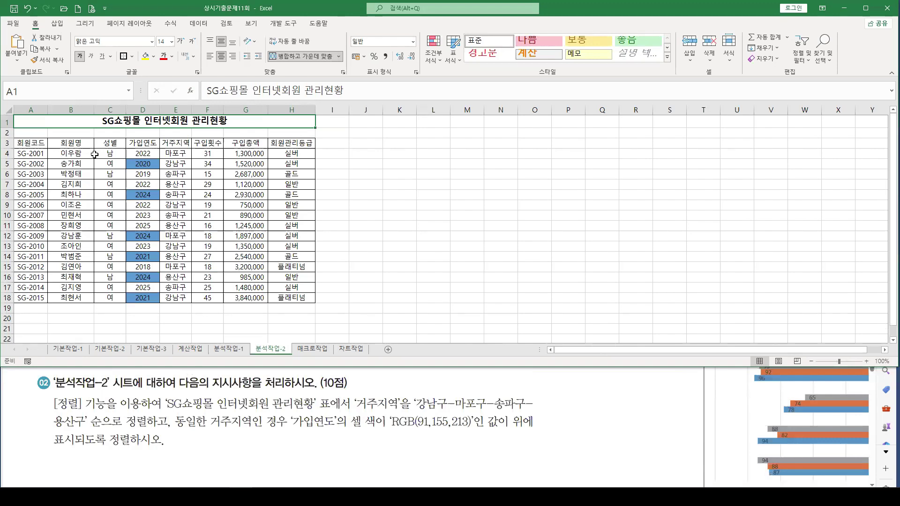
left_click_drag(24, 143, 270, 299)
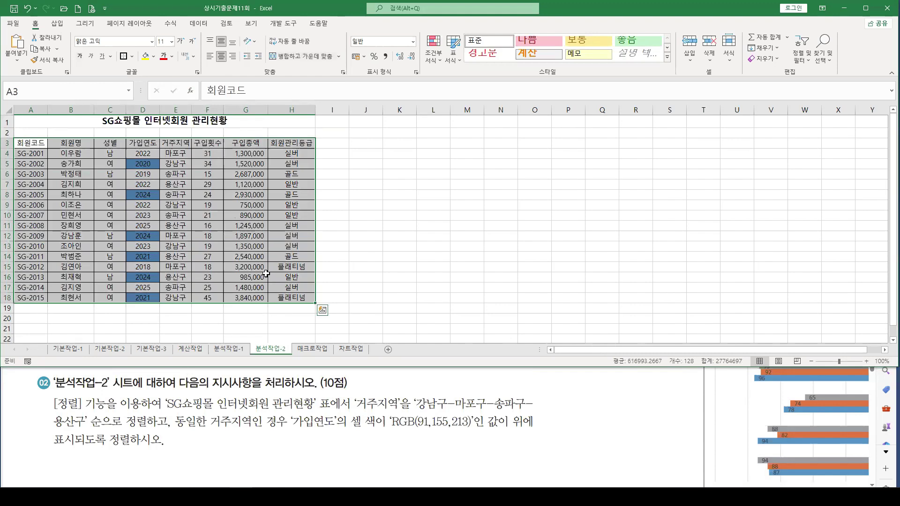
left_click(199, 23)
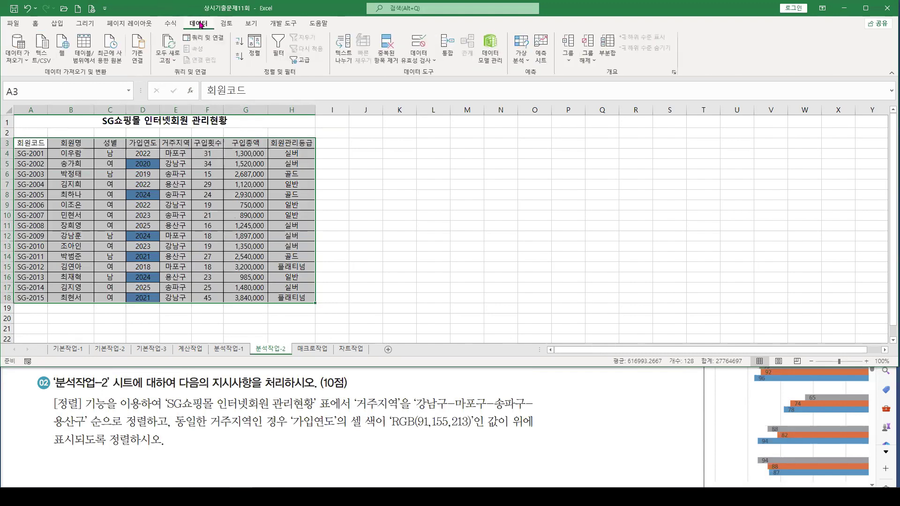
left_click(253, 51)
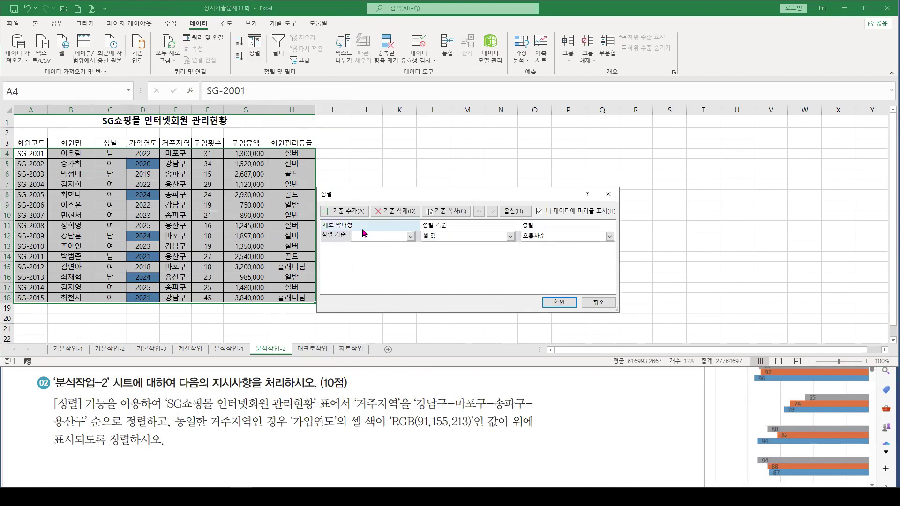
left_click(384, 237)
left_click(368, 281)
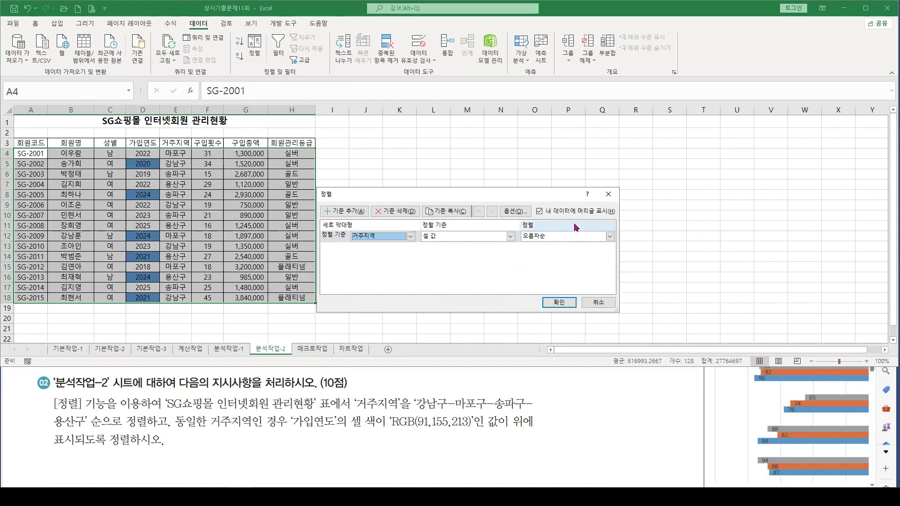
Add a custom list with the entries 강남구, 마포구, 송파구, 용산구 for the 거주지역 sort order
left_click(546, 236)
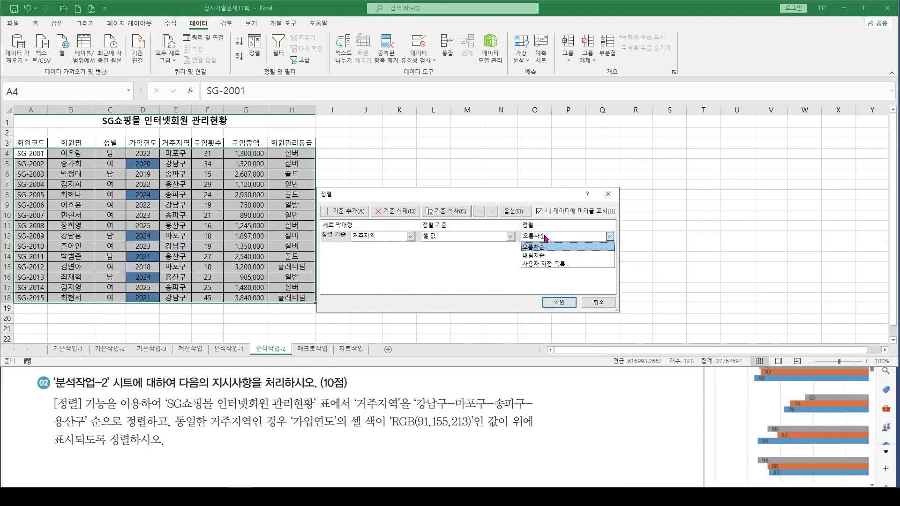
left_click(539, 264)
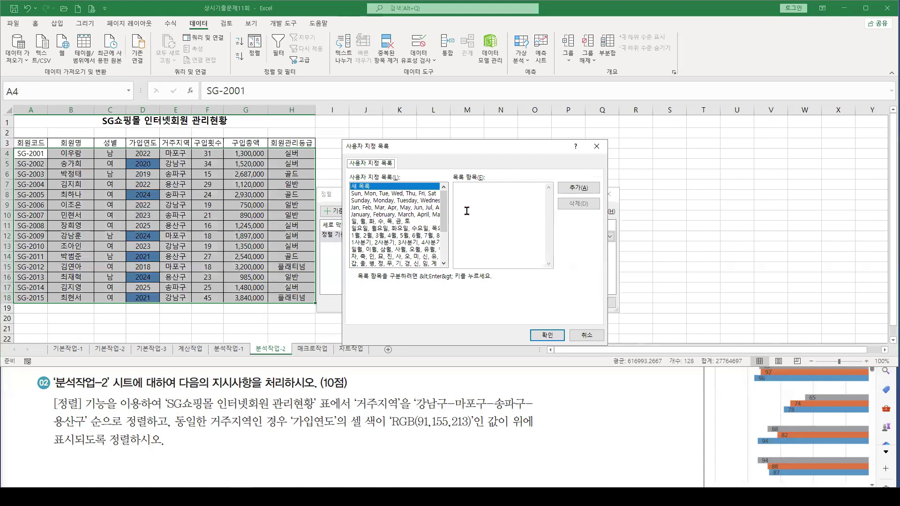
left_click(466, 195)
type("강나남구")
key("Return")
type("마포구")
key("Return")
type("송파구")
key("Return")
type("용산구")
key("BackSpace")
type("ㅜ")
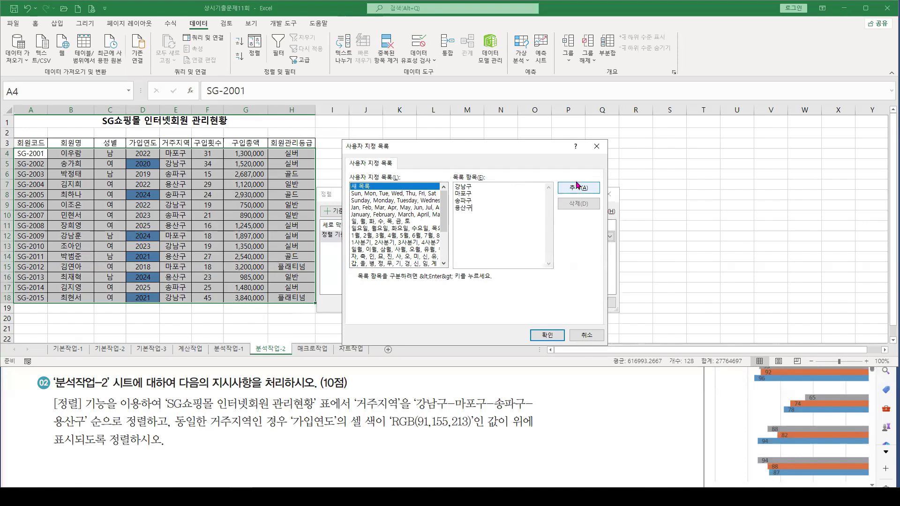
left_click(578, 188)
Use the custom list 강남구, 마포구, 송파구, 용산구 as the order of the 거주지역 sort level
scroll(441, 209, "down", 3)
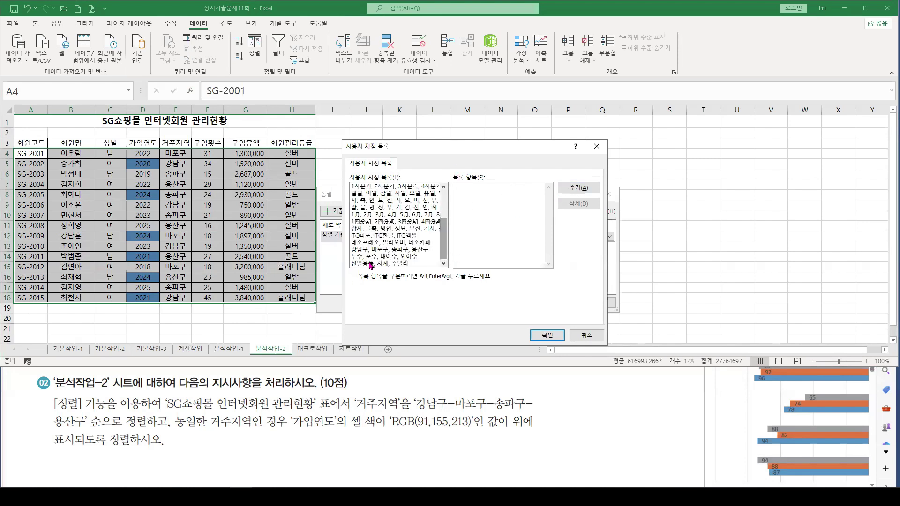
left_click(364, 251)
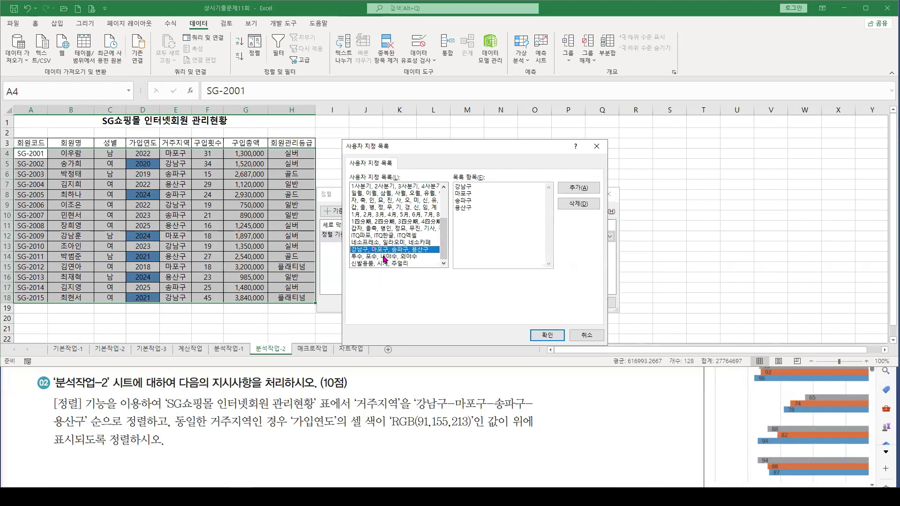
left_click(552, 336)
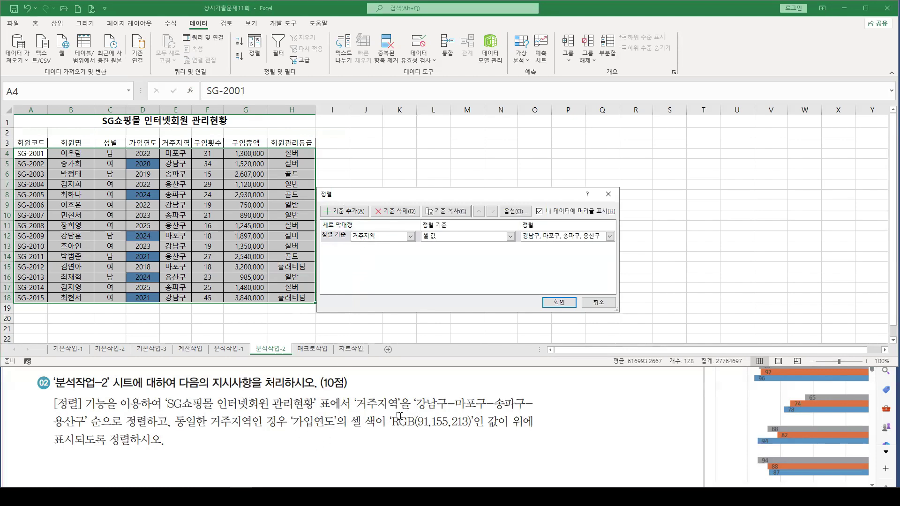
Add a second sort level on 가입연도 by 셀 색, with the blue cell color set to 위에 표시, and apply the sort
left_click(343, 212)
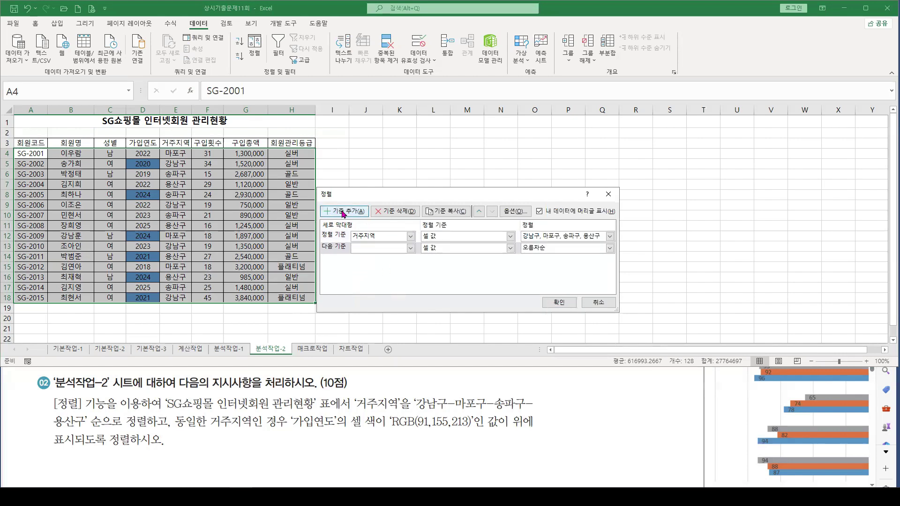
left_click(396, 252)
left_click(371, 283)
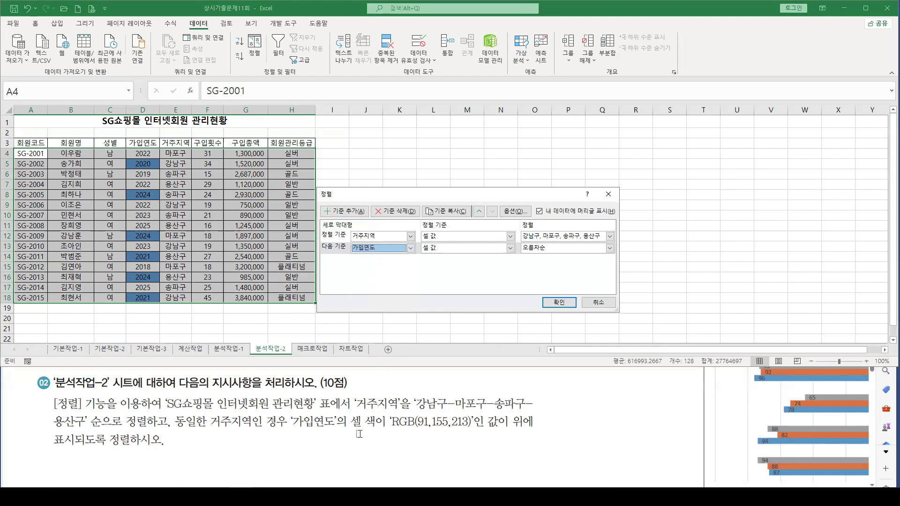
left_click(445, 252)
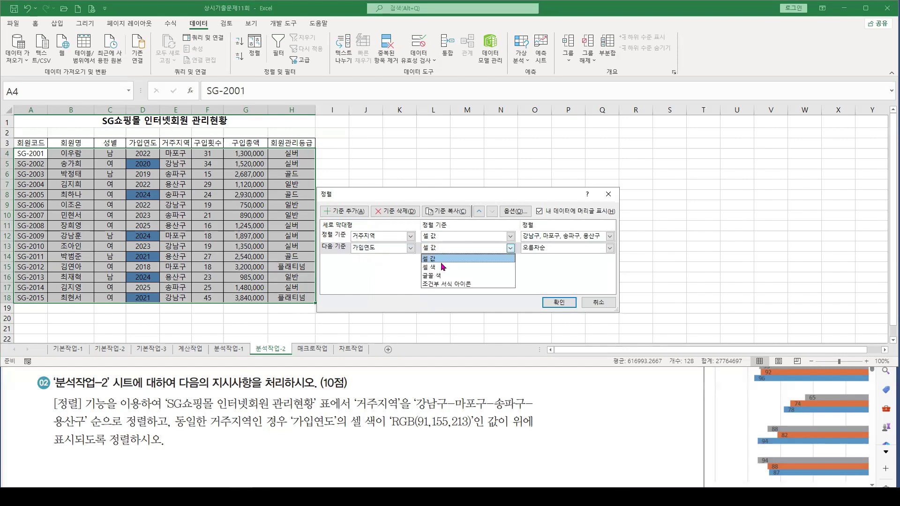
left_click(443, 266)
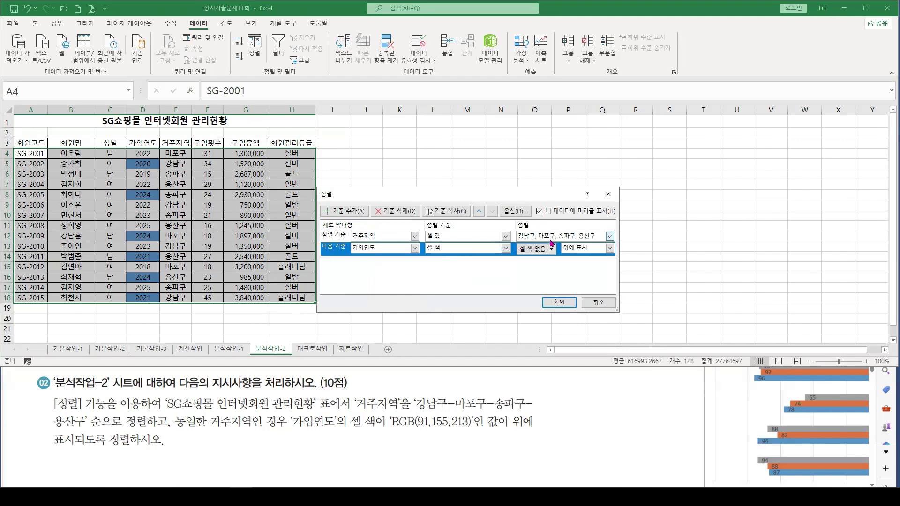
left_click(552, 249)
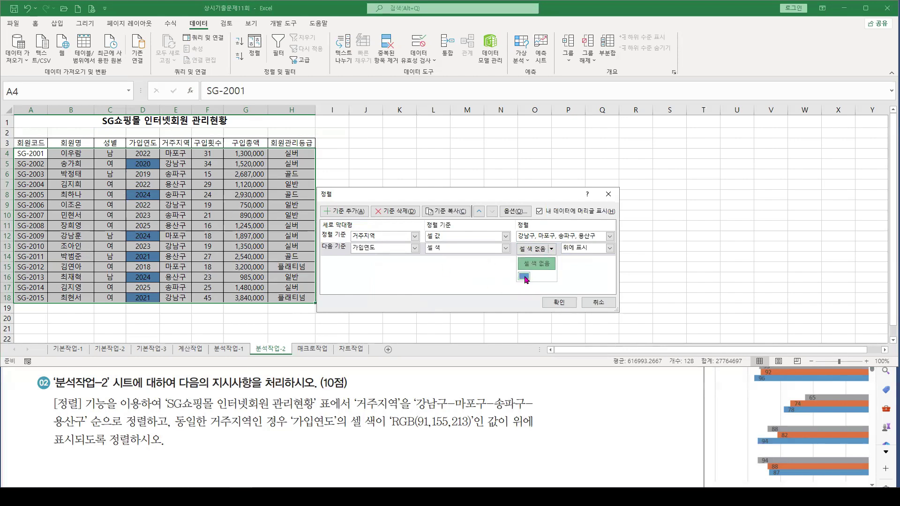
left_click(524, 277)
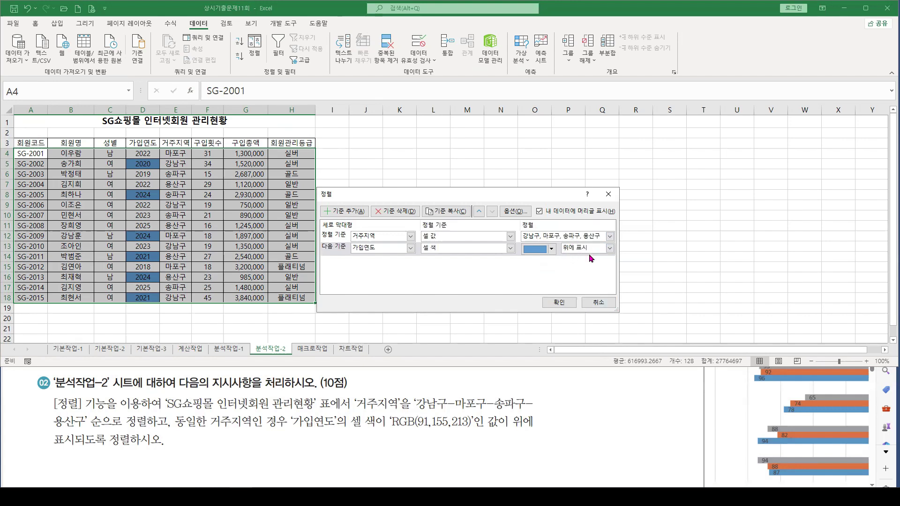
left_click(558, 302)
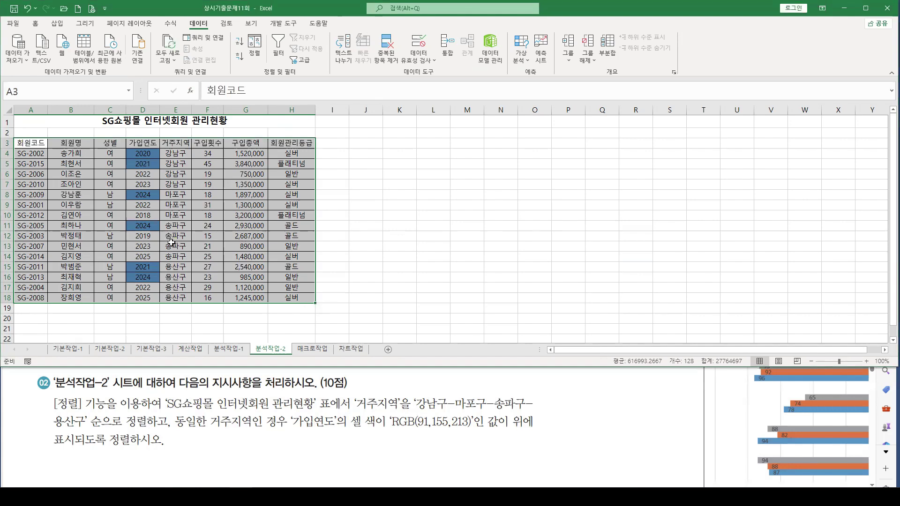
left_click(211, 204)
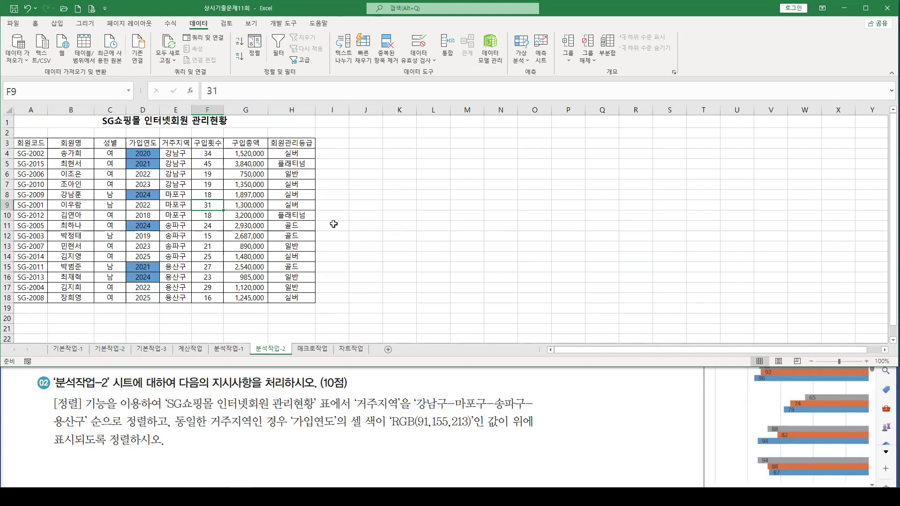
Switch to the exam PDF and find the instructions for the macro task
scroll(445, 447, "up", 4)
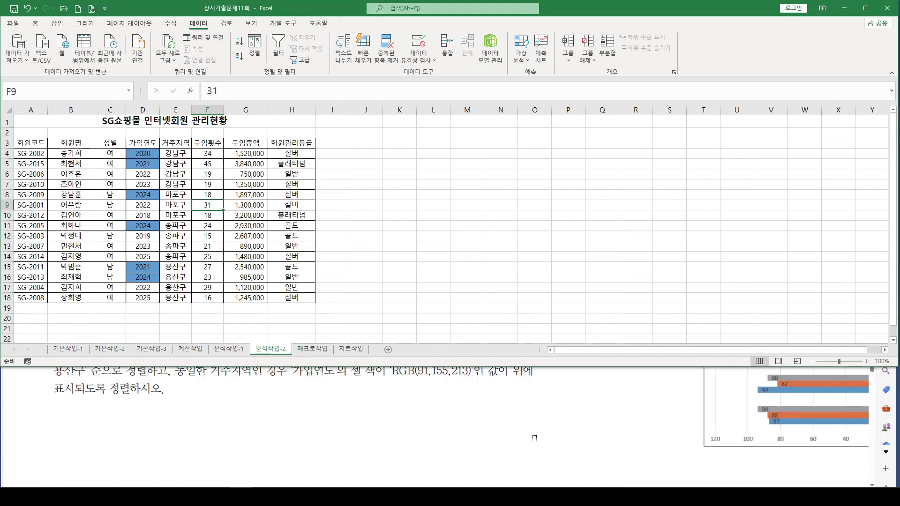
left_click(600, 439)
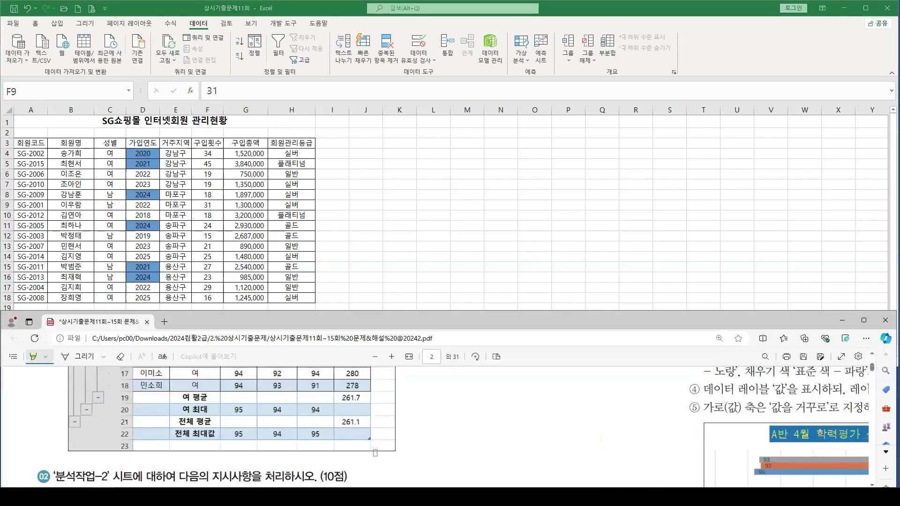
left_click_drag(367, 323, 364, 310)
scroll(596, 427, "right", 5)
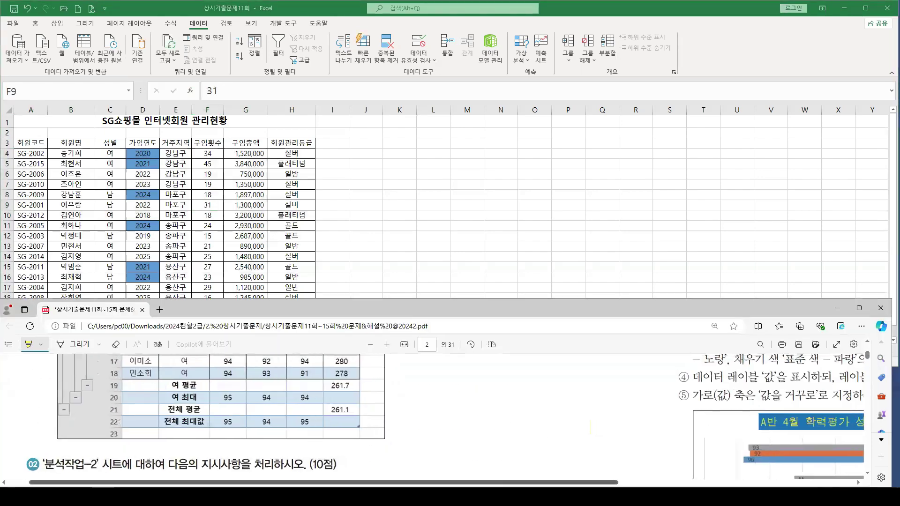
scroll(447, 417, "up", 3)
scroll(447, 417, "up", 4)
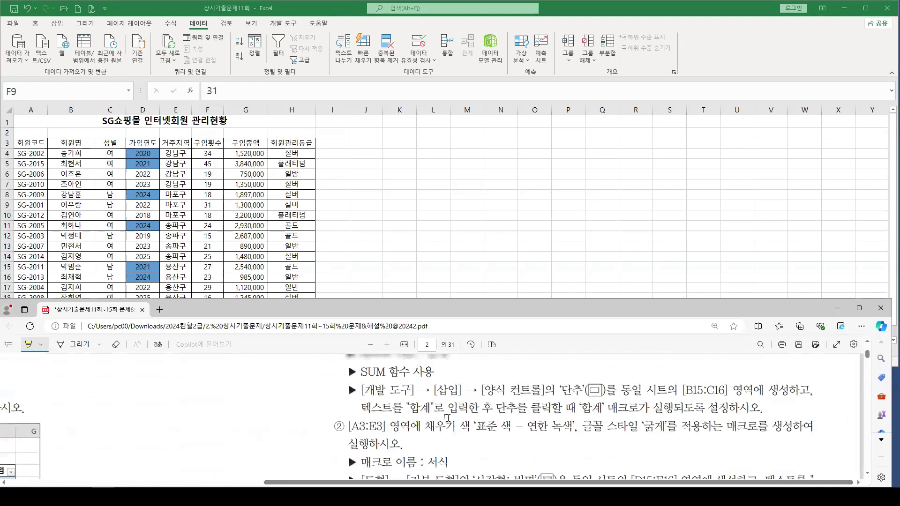
left_click_drag(389, 310, 396, 336)
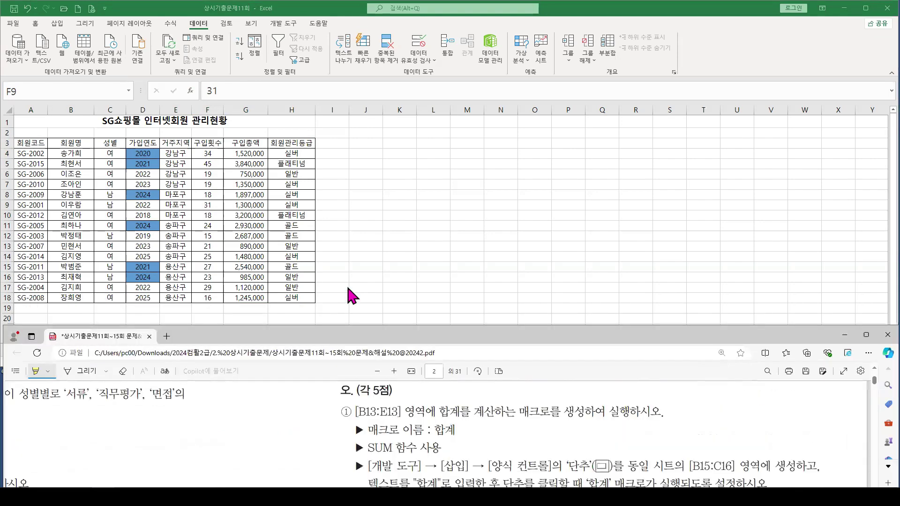
Return to the Excel workbook and open the 매크로작업 sheet
left_click(351, 294)
left_click(312, 349)
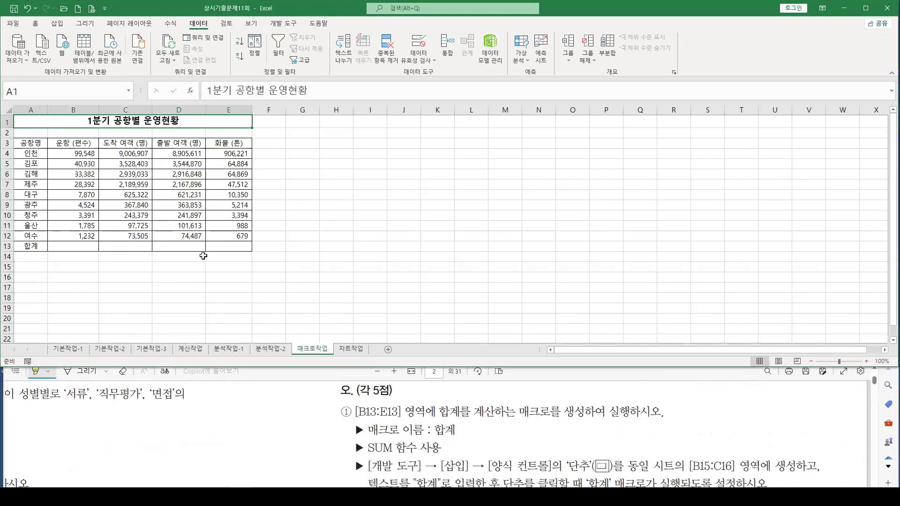
scroll(211, 255, "up", 2, "ctrl")
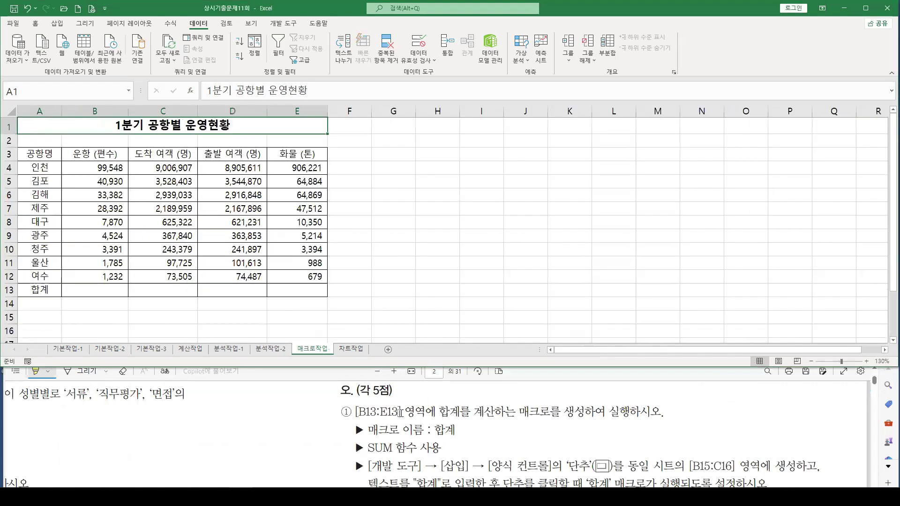
Examine the exam PDF's requirements for the 합계 macro, including its target range, function and button area
left_click(400, 413)
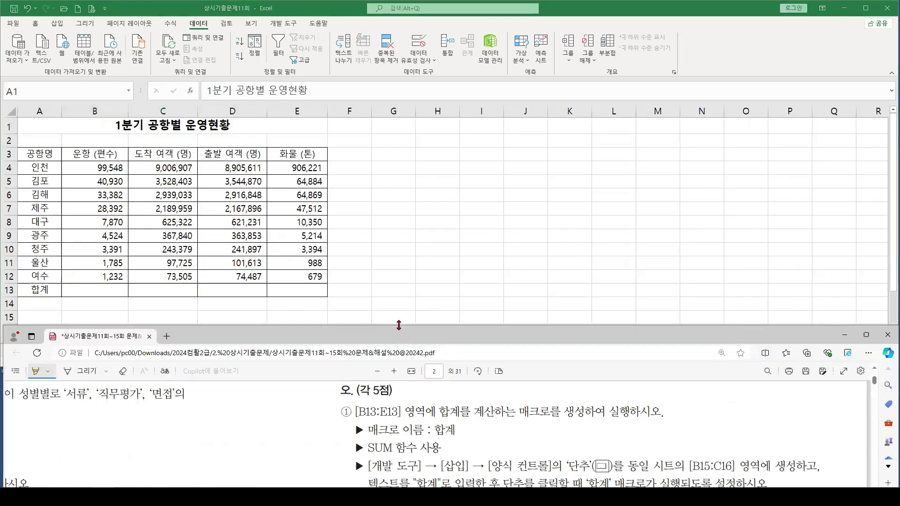
left_click_drag(398, 325, 399, 269)
scroll(469, 370, "up", 2)
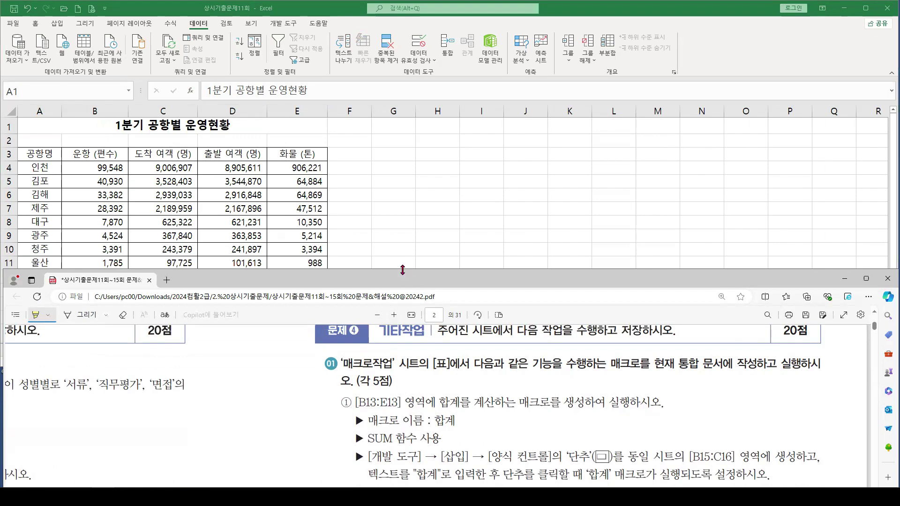
left_click_drag(402, 270, 402, 321)
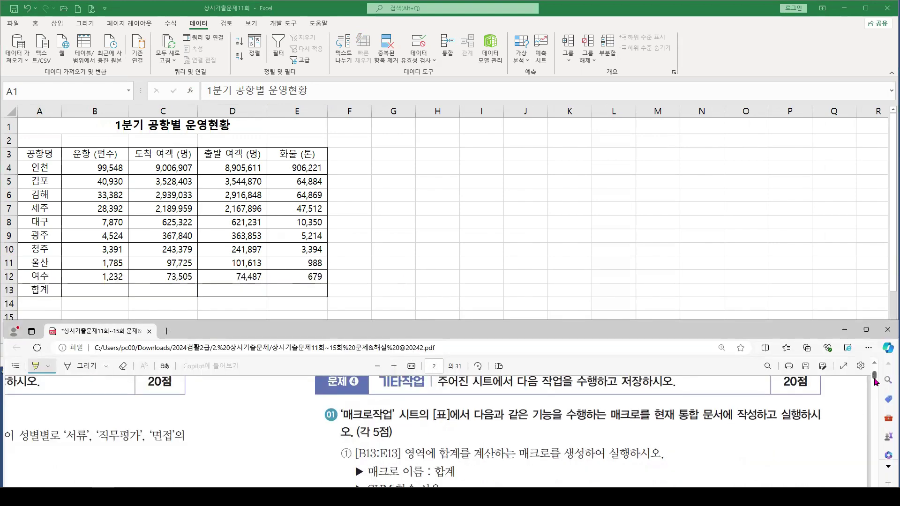
left_click_drag(874, 376, 873, 376)
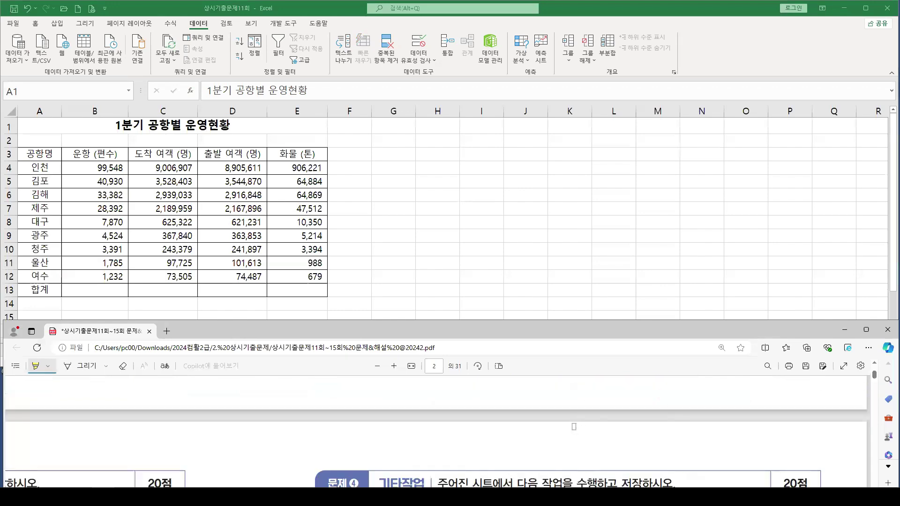
scroll(555, 451, "down", 3)
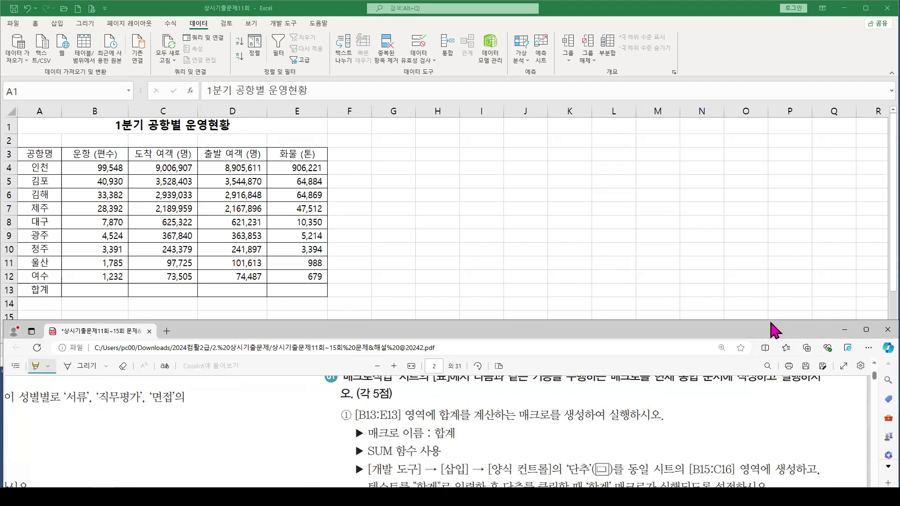
left_click_drag(771, 323, 653, 310)
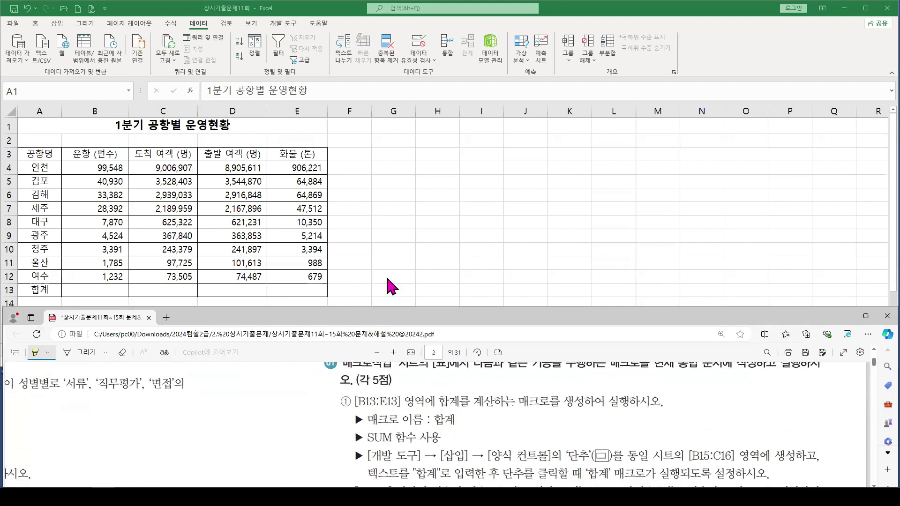
left_click(375, 250)
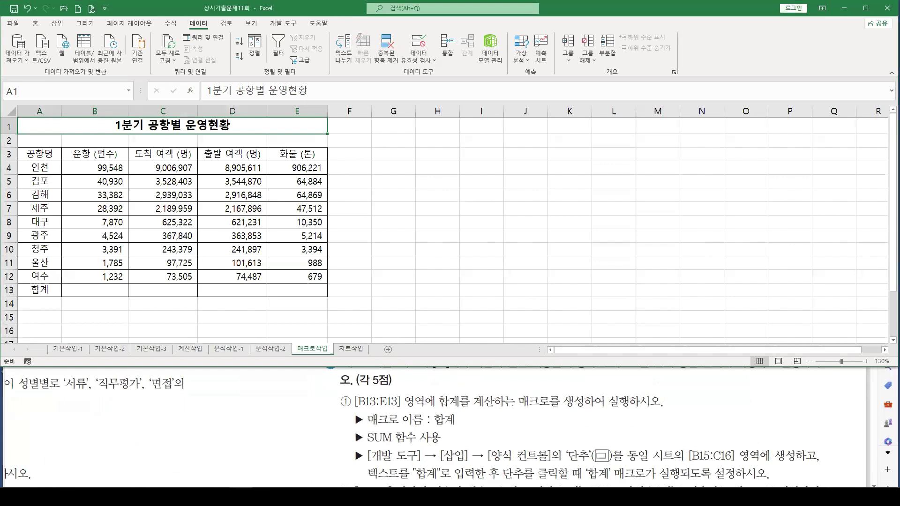
Select an empty cell outside the airport table and start recording a macro named 합계, stored in 현재 통합 문서
left_click(395, 169)
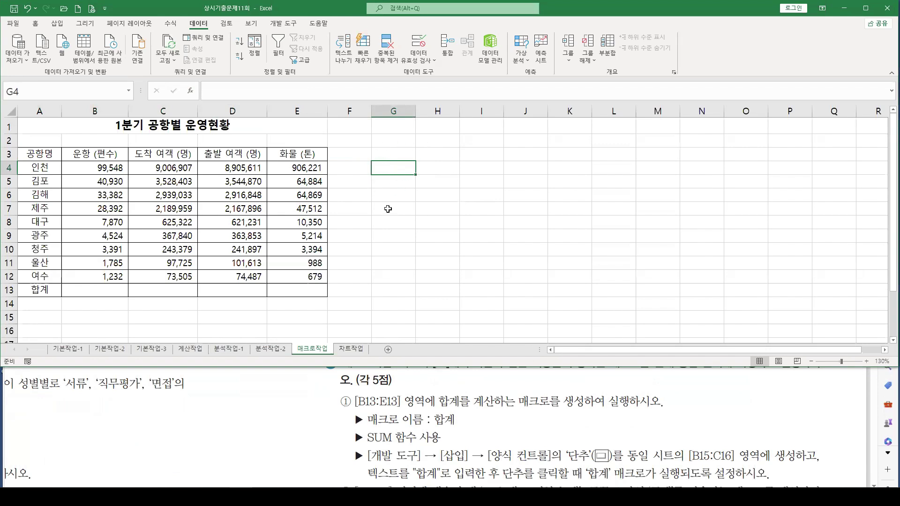
left_click(437, 170)
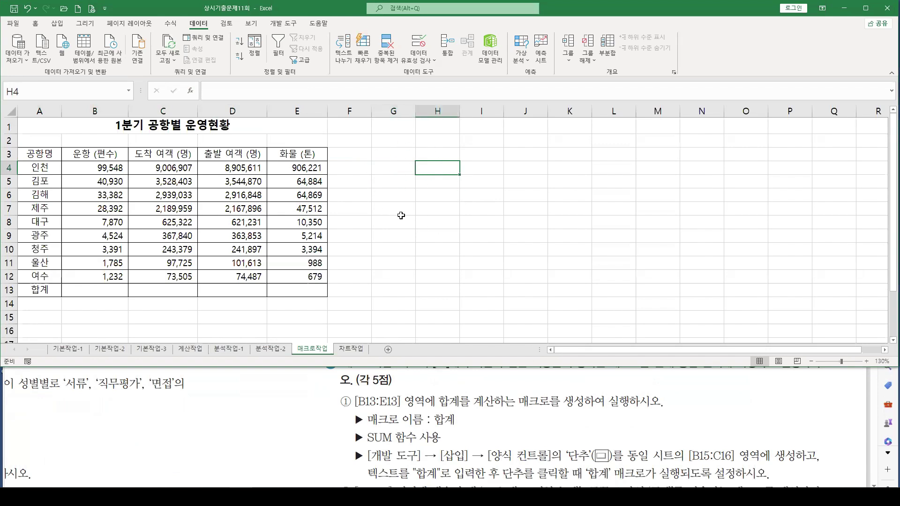
left_click(381, 186)
left_click(403, 212)
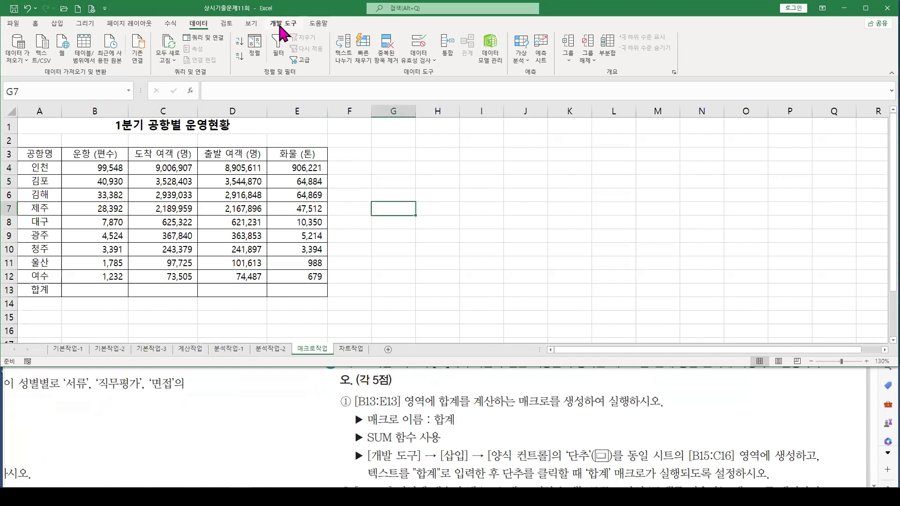
left_click(283, 25)
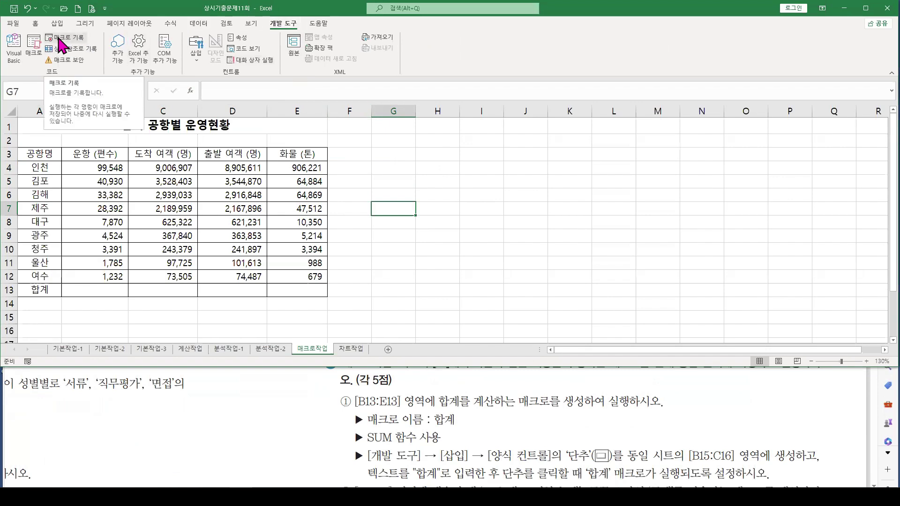
left_click(59, 39)
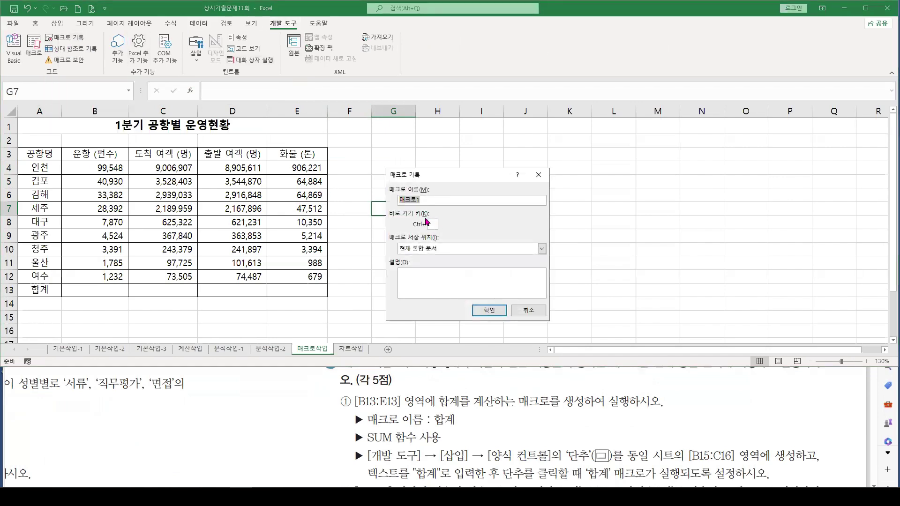
type("ㅎㅏㅂㄱ")
left_click(489, 309)
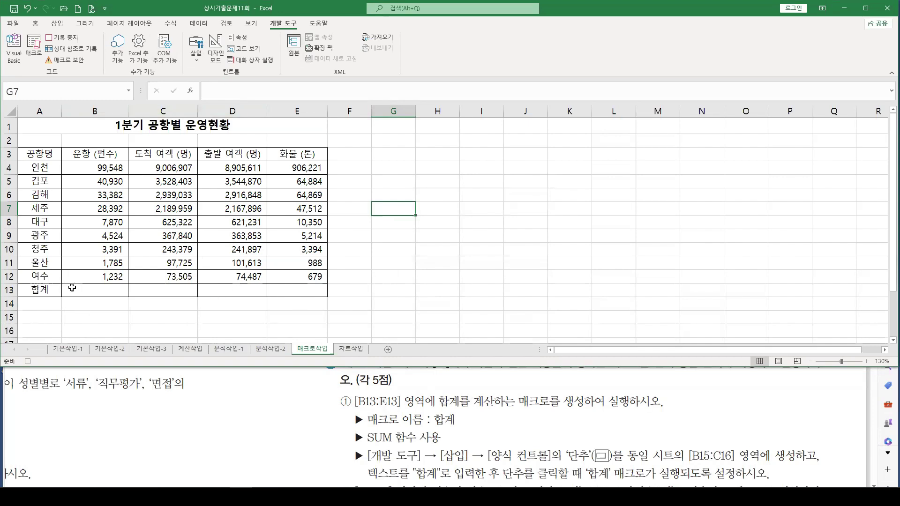
Record the SUM totals for B13:E13 by applying 자동 합계 to the range B4:E13
left_click_drag(72, 288, 293, 287)
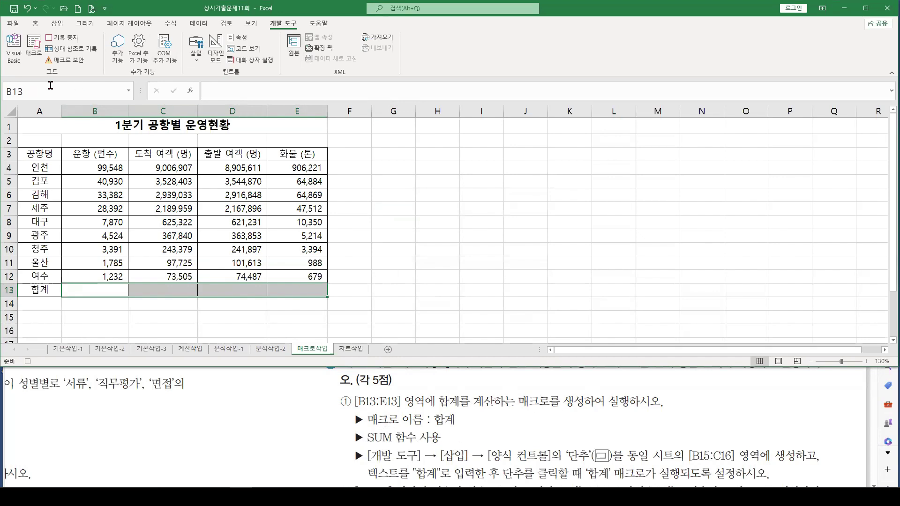
left_click(96, 167)
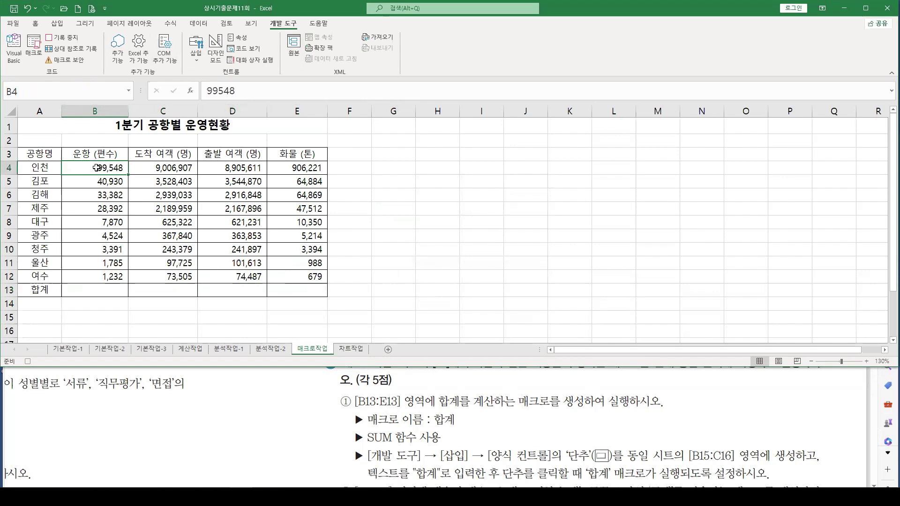
left_click_drag(97, 168, 289, 289)
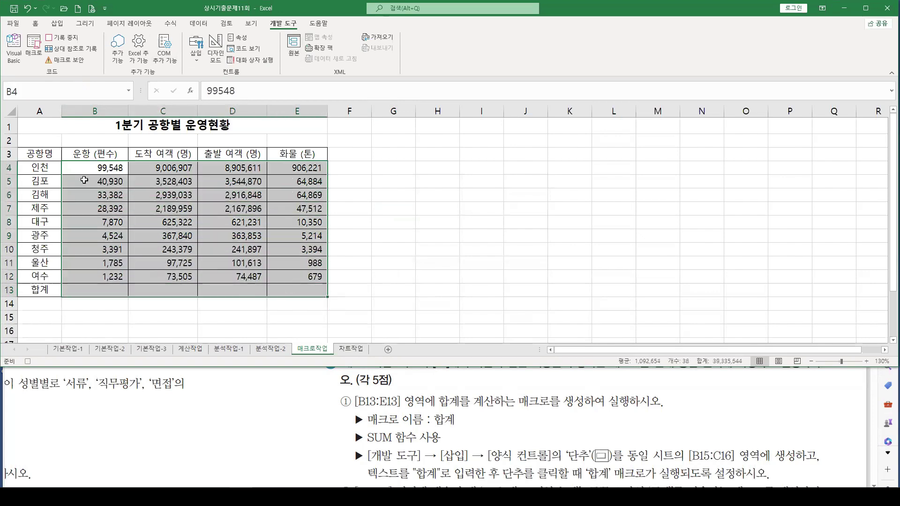
left_click_drag(83, 170, 287, 289)
left_click(36, 25)
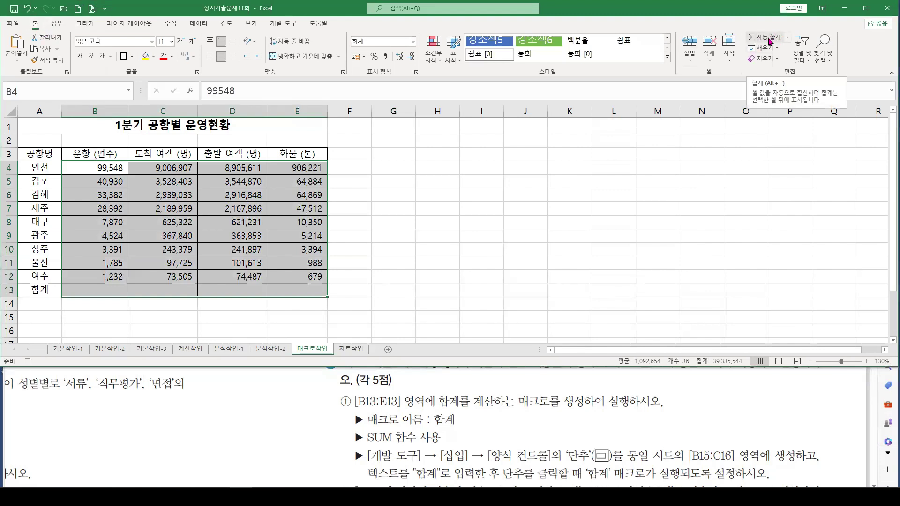
left_click(788, 37)
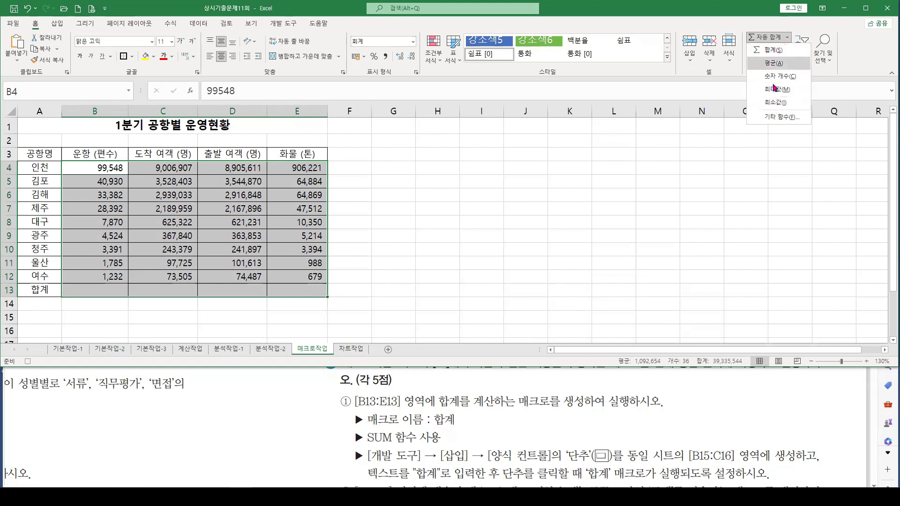
left_click(758, 23)
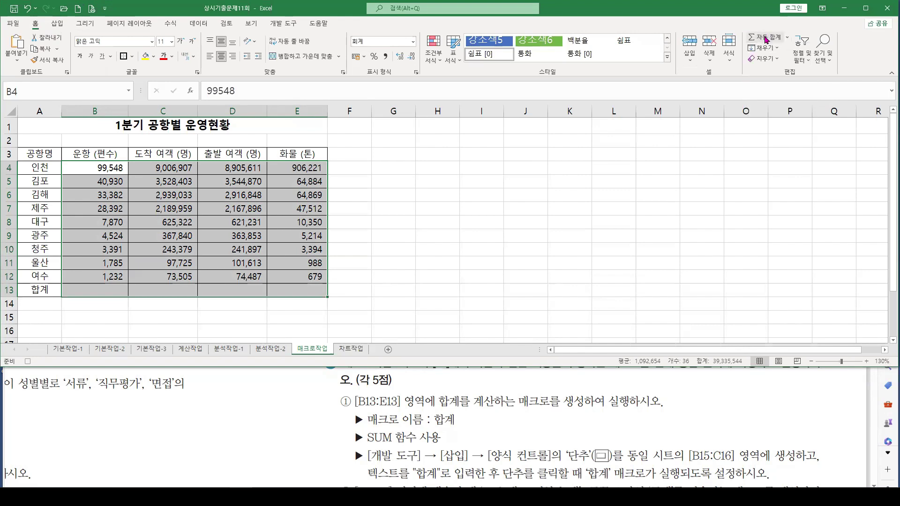
left_click(765, 39)
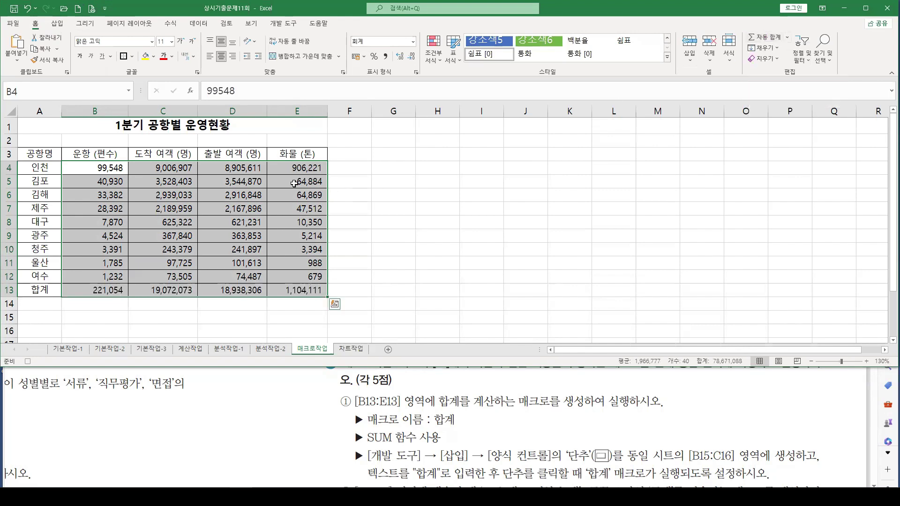
Select an empty cell outside the table and stop recording the 합계 macro
left_click(386, 202)
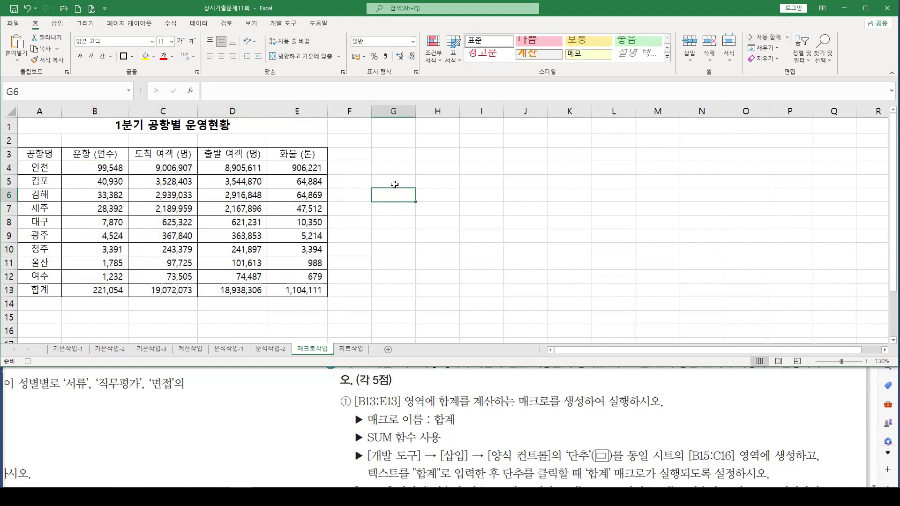
left_click(283, 23)
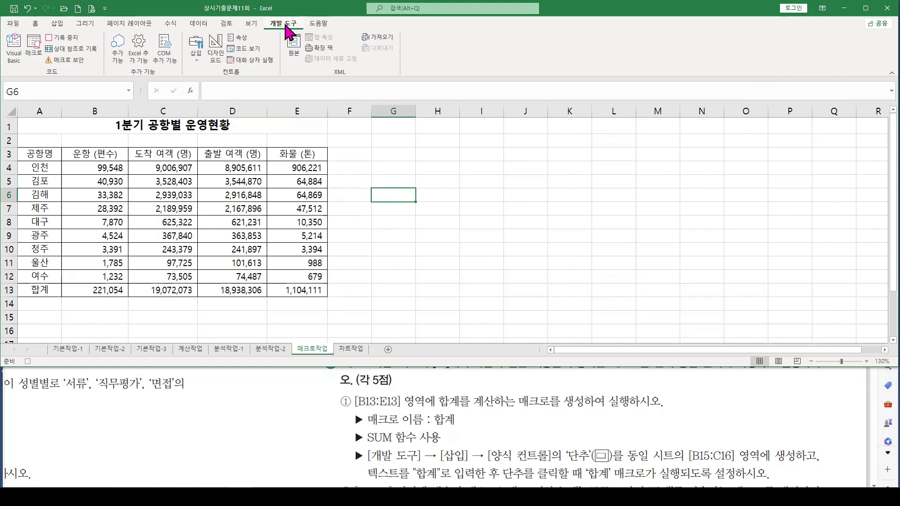
left_click(66, 39)
Draw a 단추 form control fitted exactly over the range B15:C16
scroll(419, 407, "down", 1)
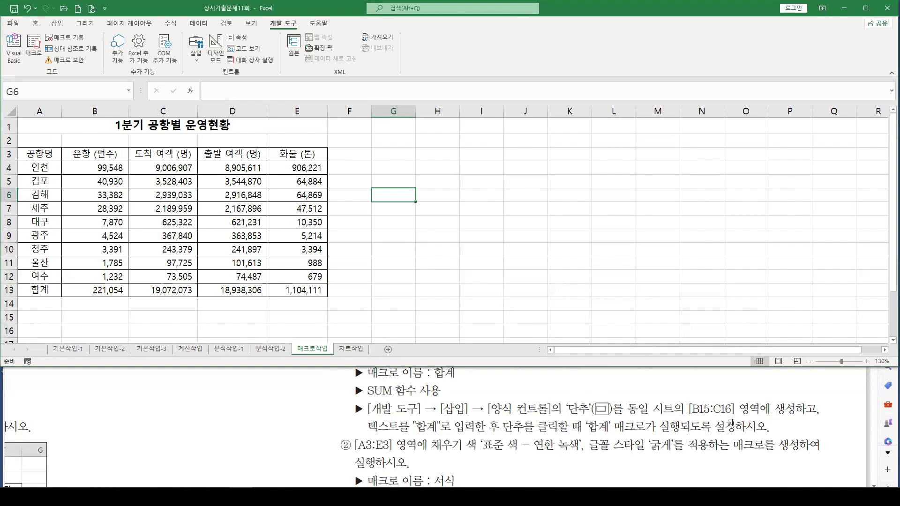
left_click(94, 317)
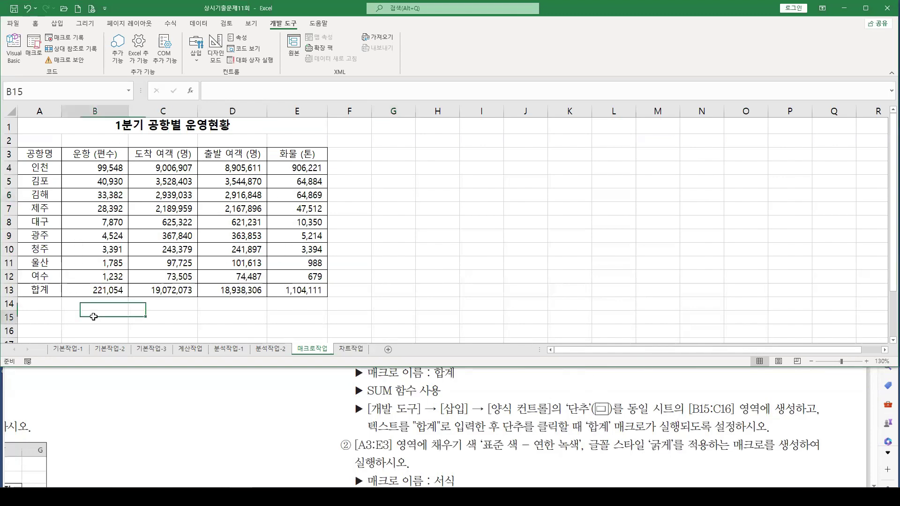
left_click_drag(94, 316, 157, 330)
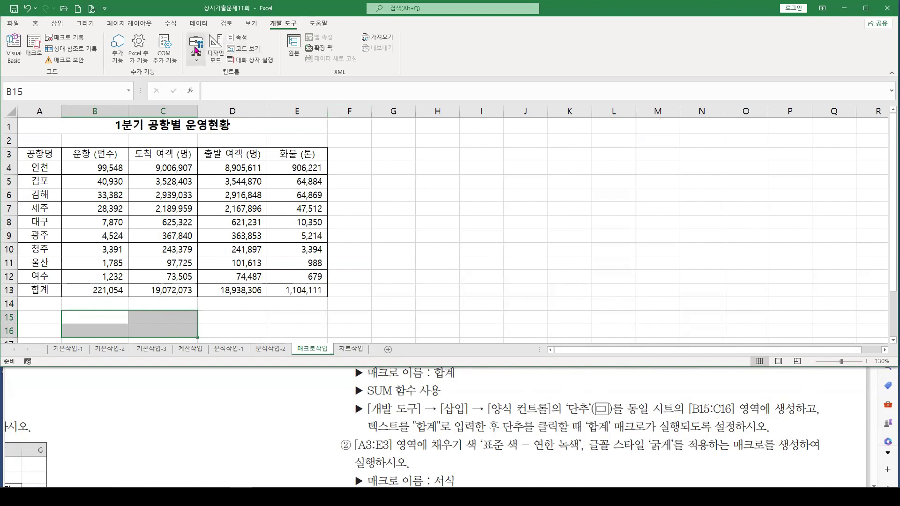
left_click(196, 47)
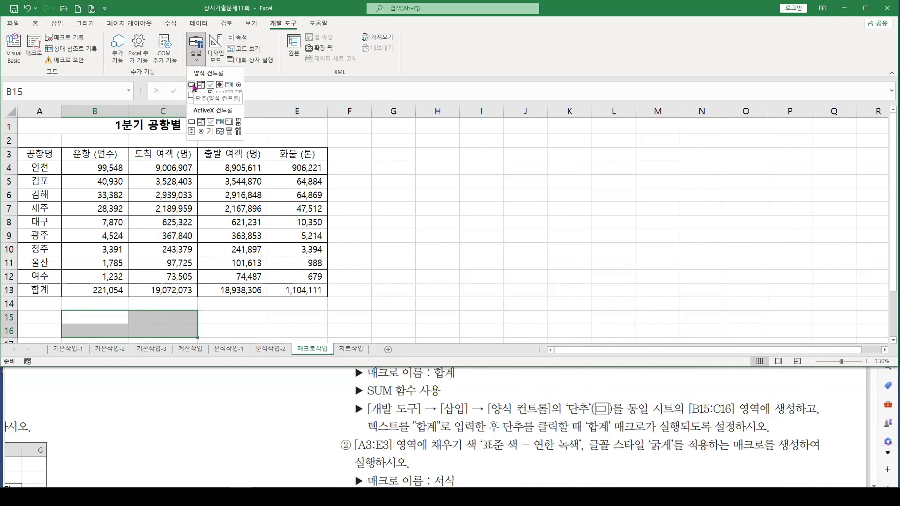
left_click(191, 85)
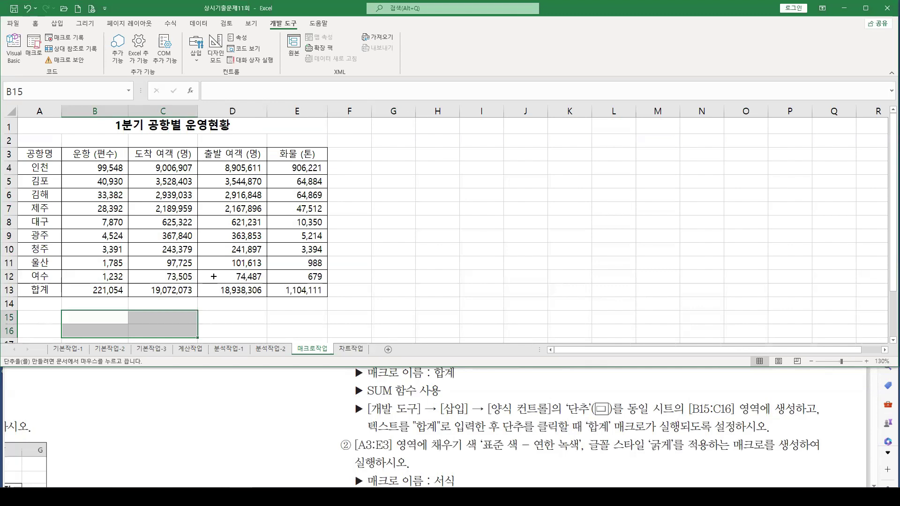
key("alt")
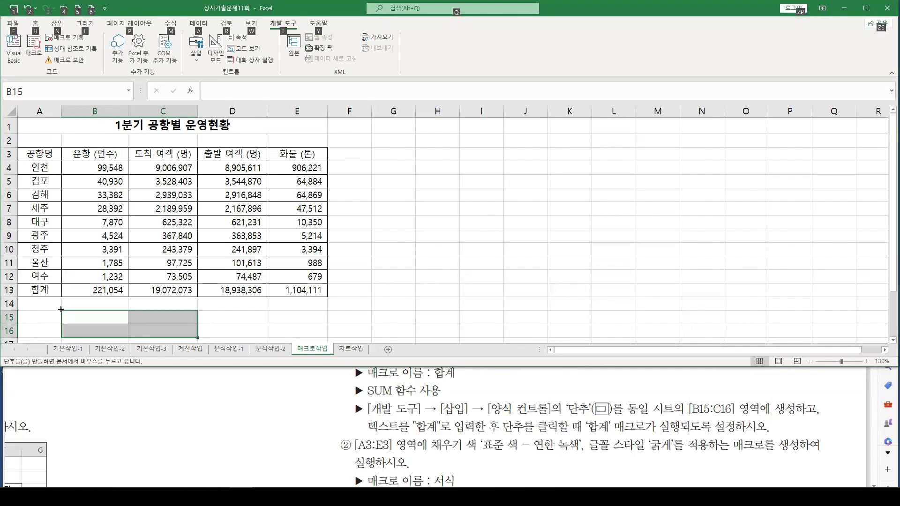
left_click_drag(62, 309, 193, 335)
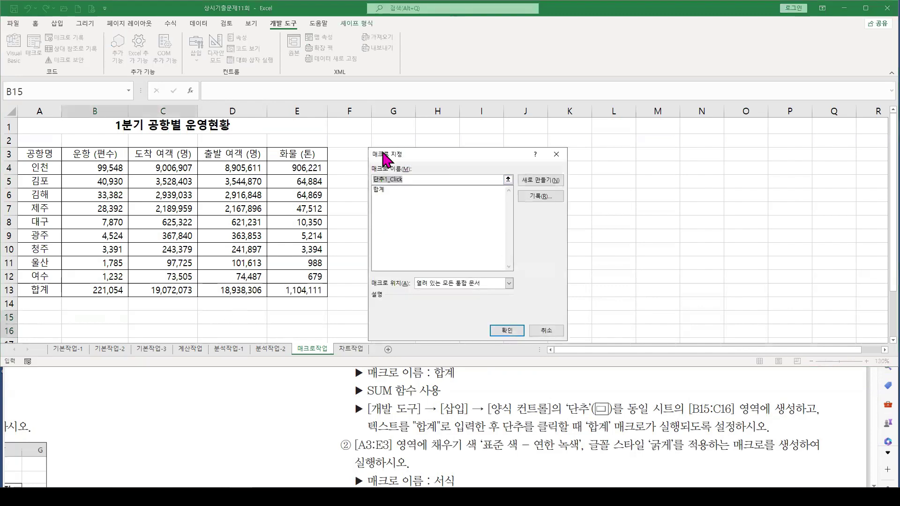
Assign the 합계 macro to the new form button and set its label to 합계
left_click_drag(383, 160, 323, 147)
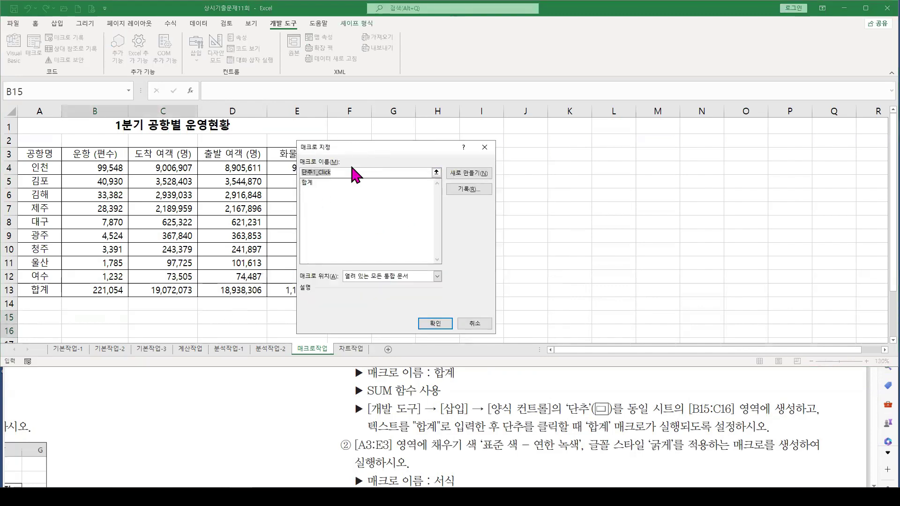
left_click(304, 182)
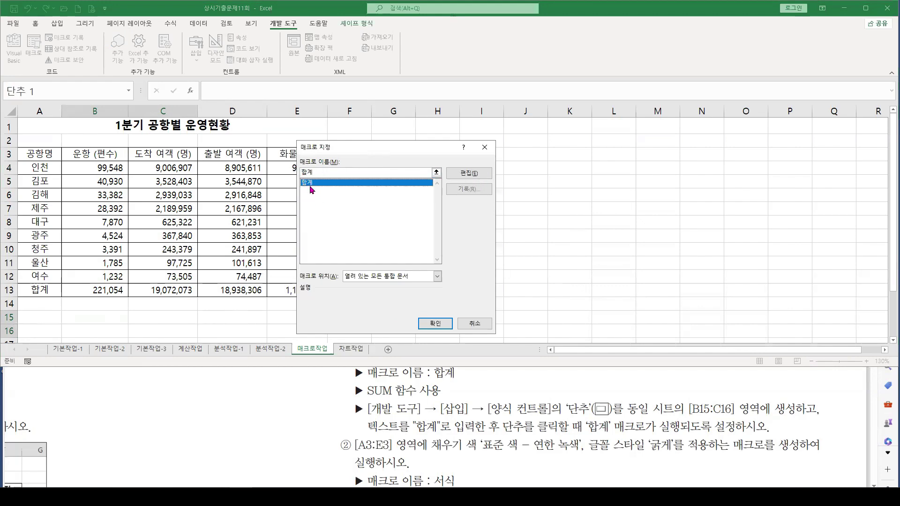
left_click(434, 323)
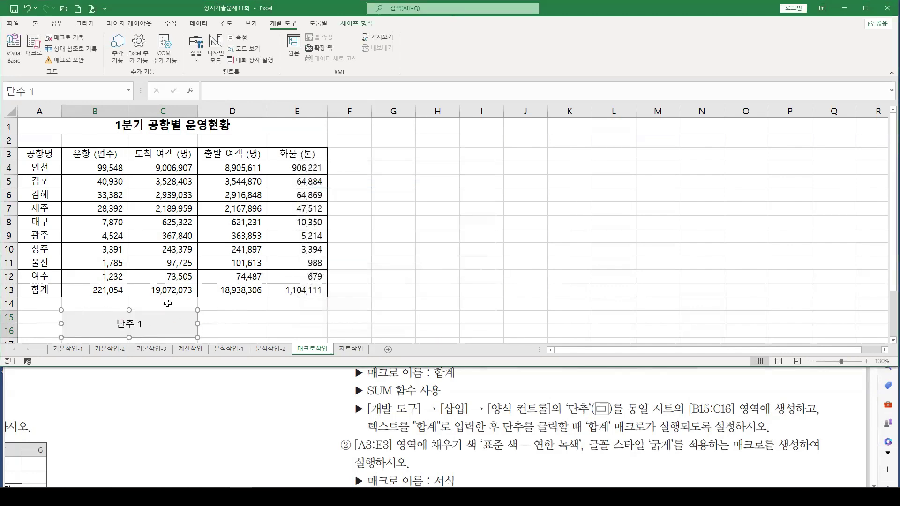
type("합계")
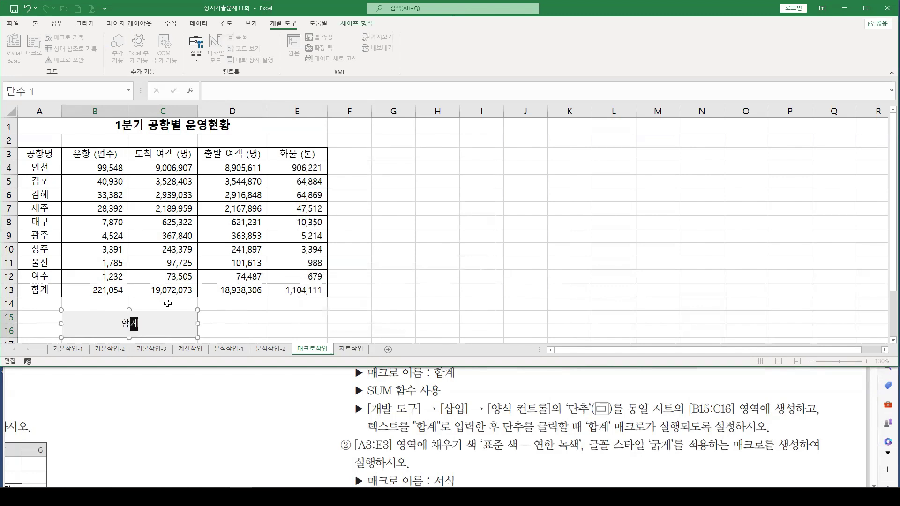
left_click(226, 318)
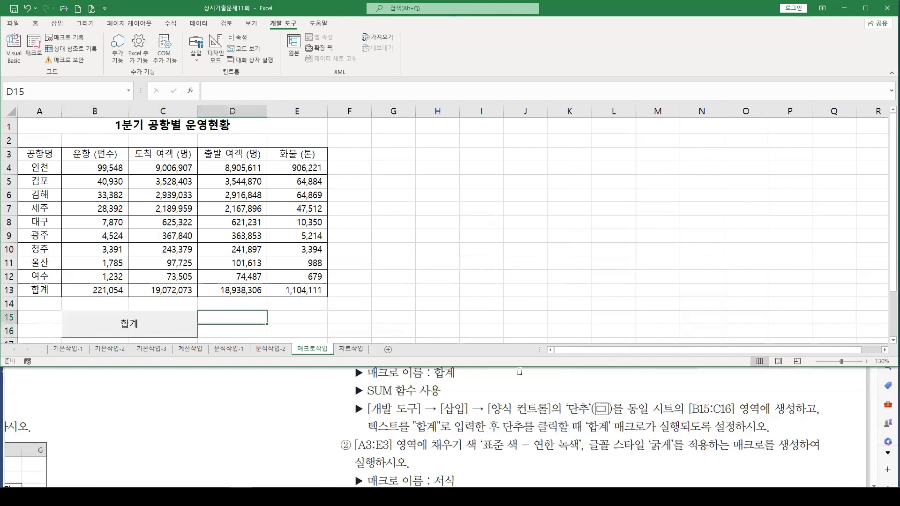
Select an empty cell outside the table and start recording a macro named 서식, stored in 현재 통합 문서
scroll(476, 411, "down", 3)
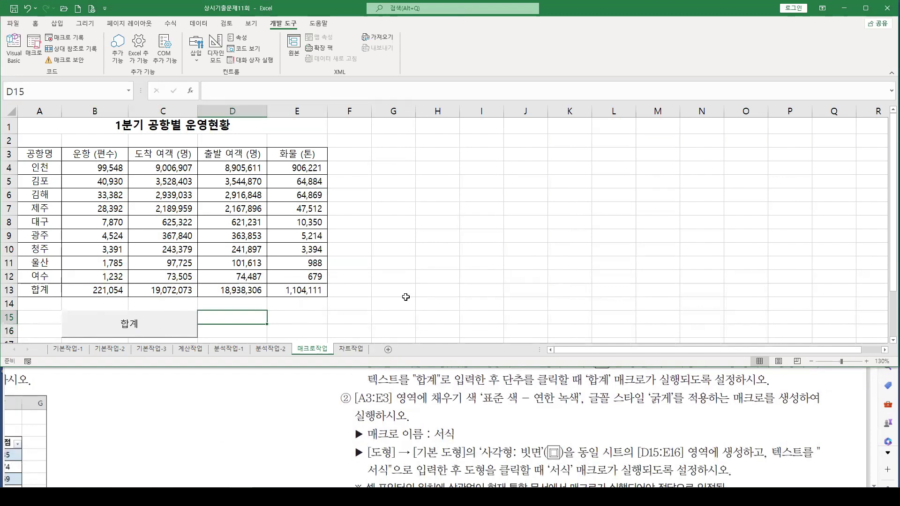
left_click(404, 180)
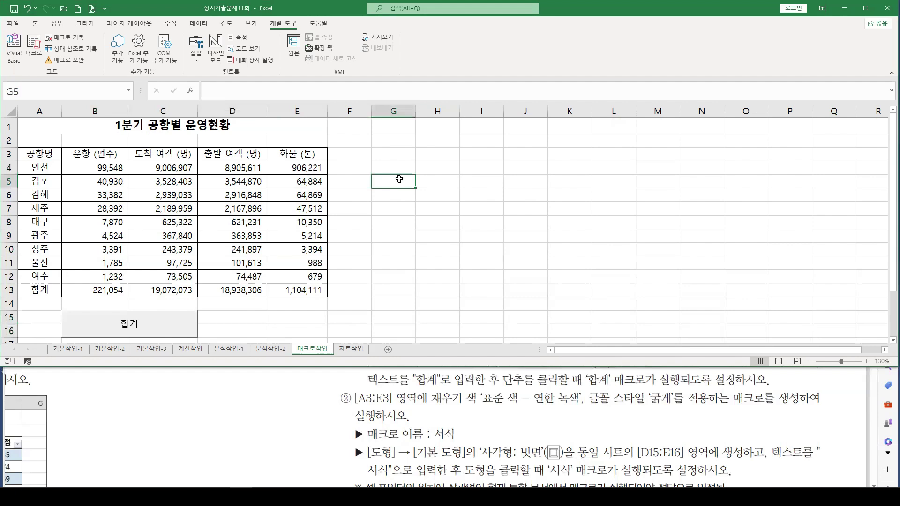
left_click(61, 40)
left_click_drag(364, 163, 461, 179)
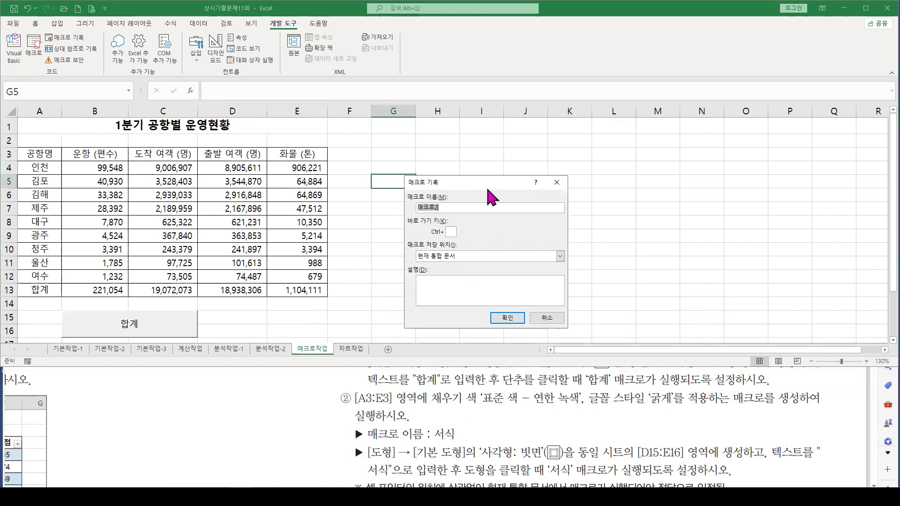
type("서식")
left_click(507, 319)
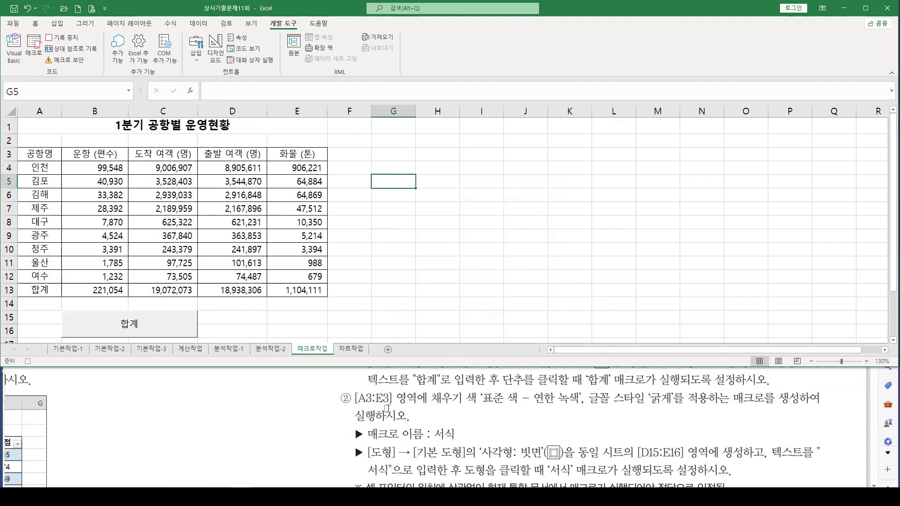
Give the header cells A3:E3 the standard 연한 녹색 fill color and bold font style
left_click_drag(36, 155, 305, 155)
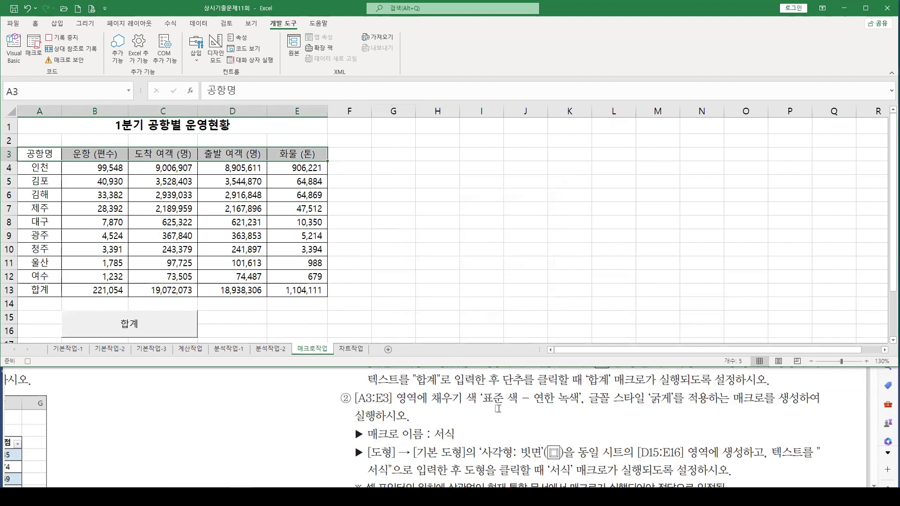
left_click(35, 23)
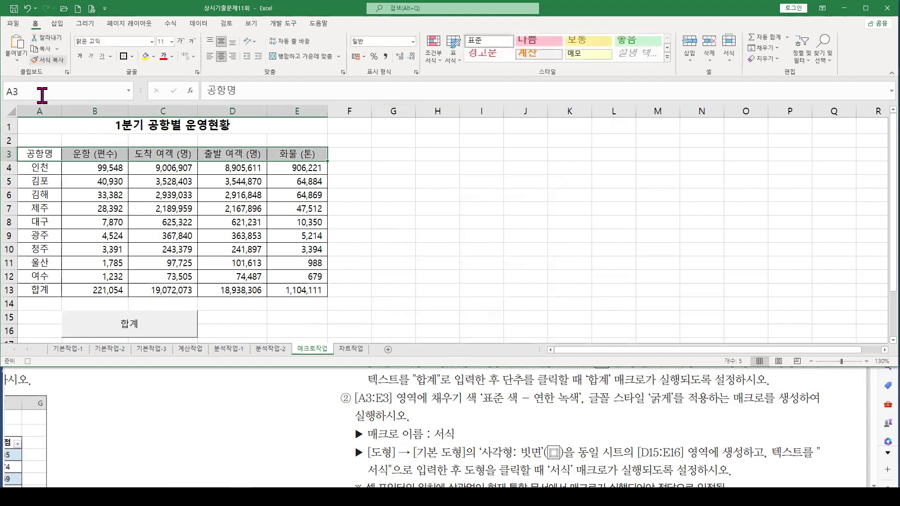
left_click(153, 56)
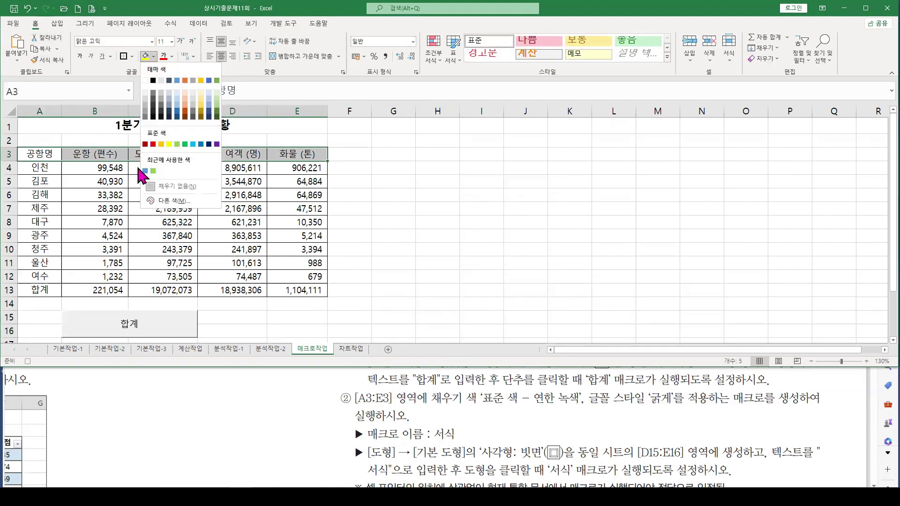
left_click(177, 144)
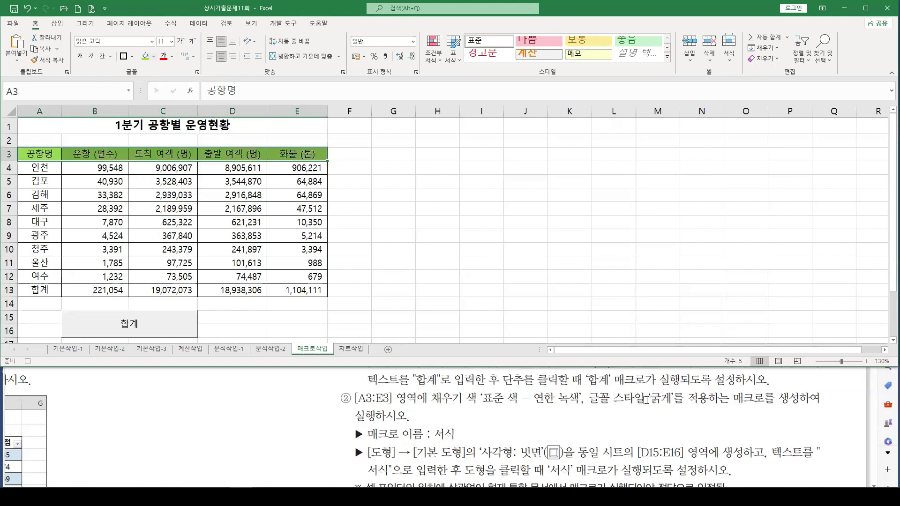
left_click(79, 56)
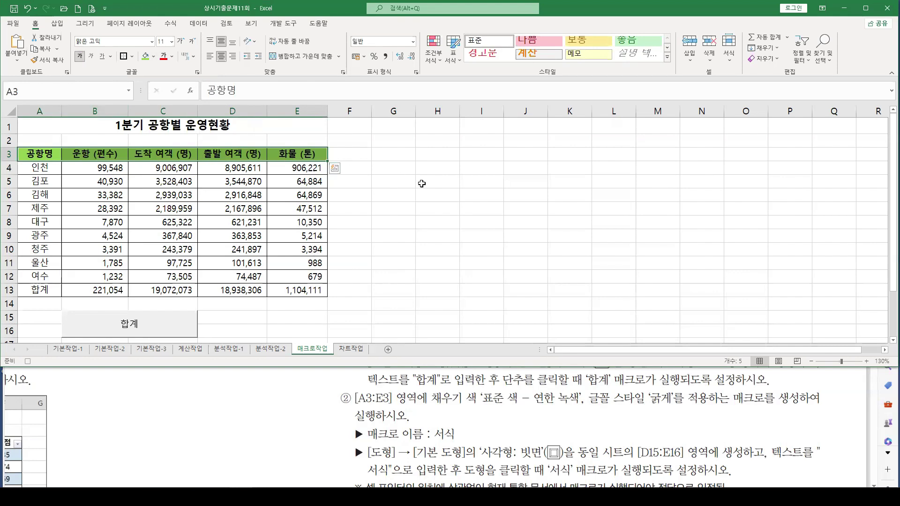
Select an empty cell outside the table and stop recording the 서식 macro
left_click(394, 197)
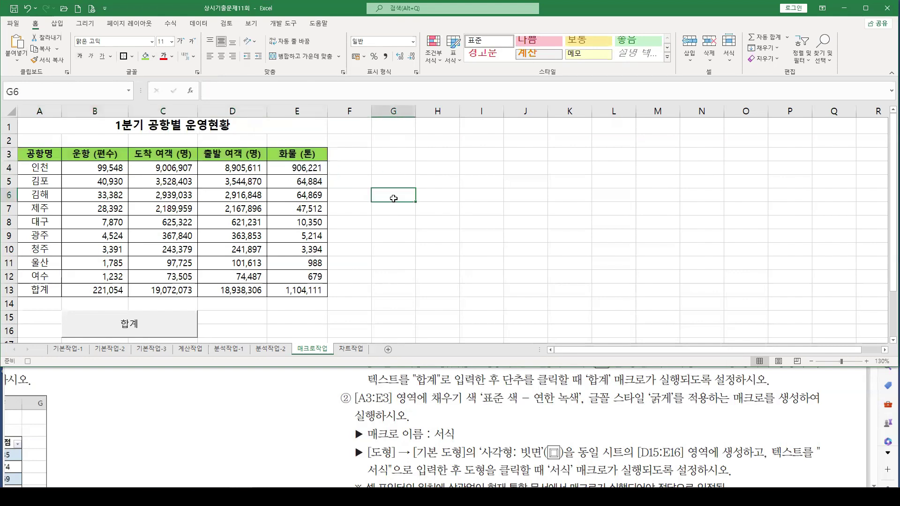
left_click(276, 24)
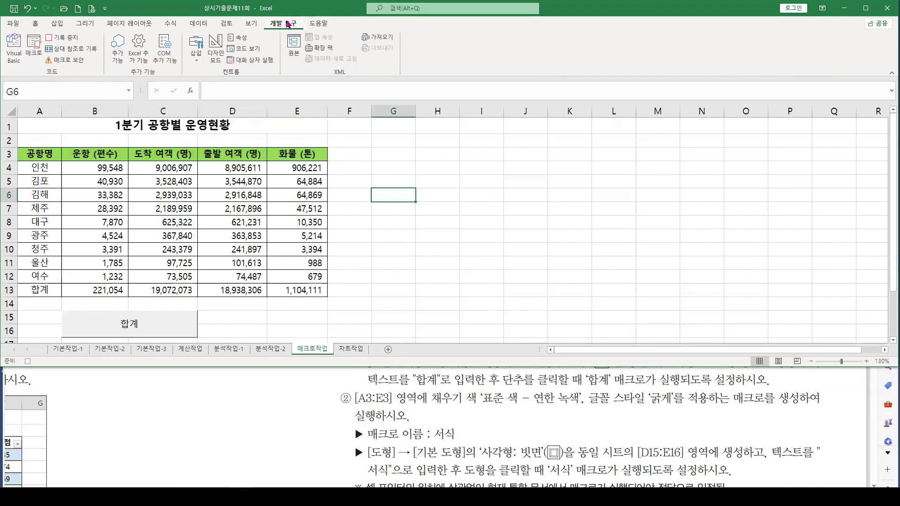
left_click(66, 41)
Draw a 사각형: 빗면 basic shape fitted exactly over the range D15:E16
scroll(548, 450, "down", 1)
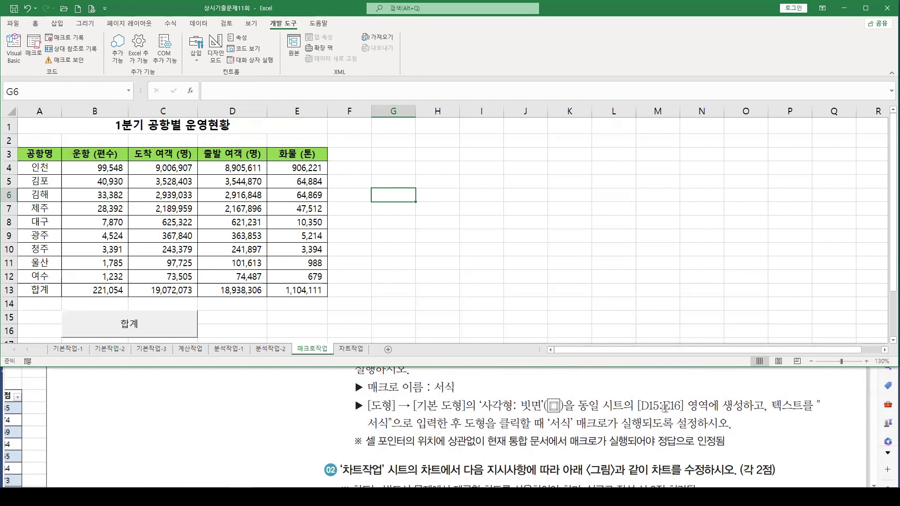
left_click(225, 316)
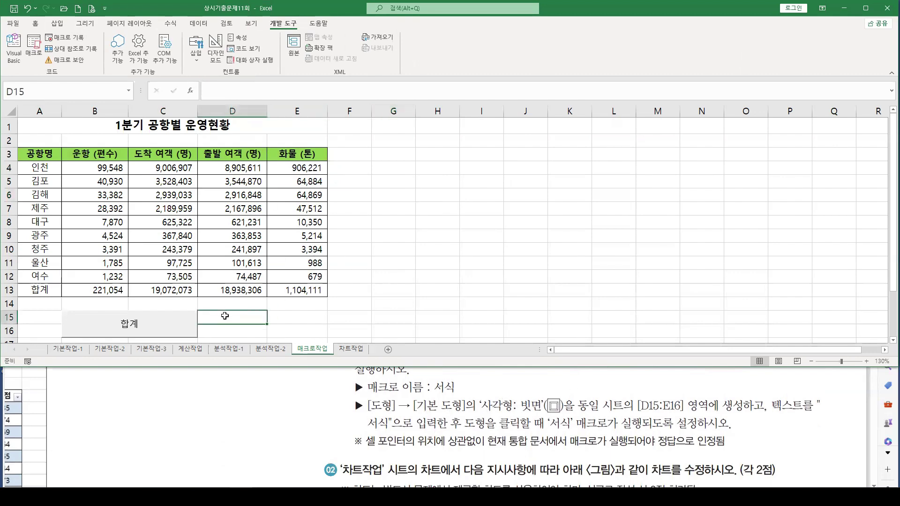
left_click_drag(225, 316, 319, 332)
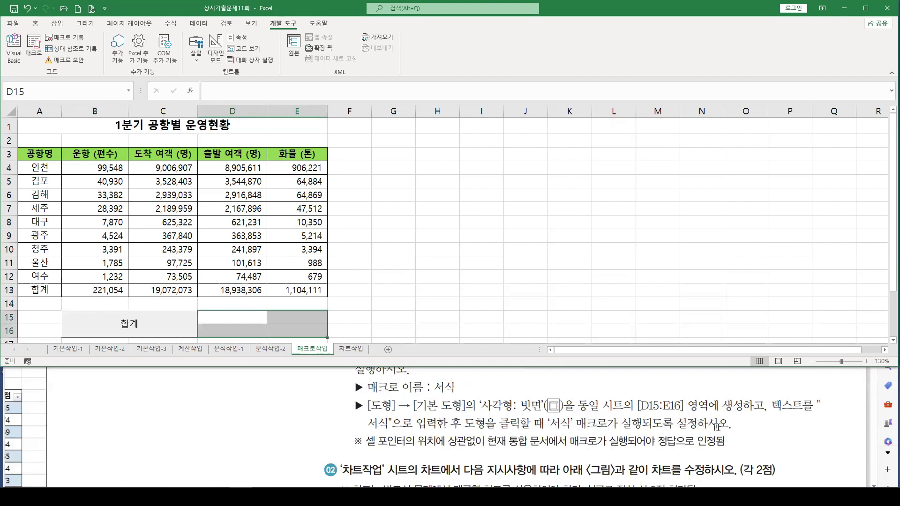
left_click(56, 24)
left_click(113, 47)
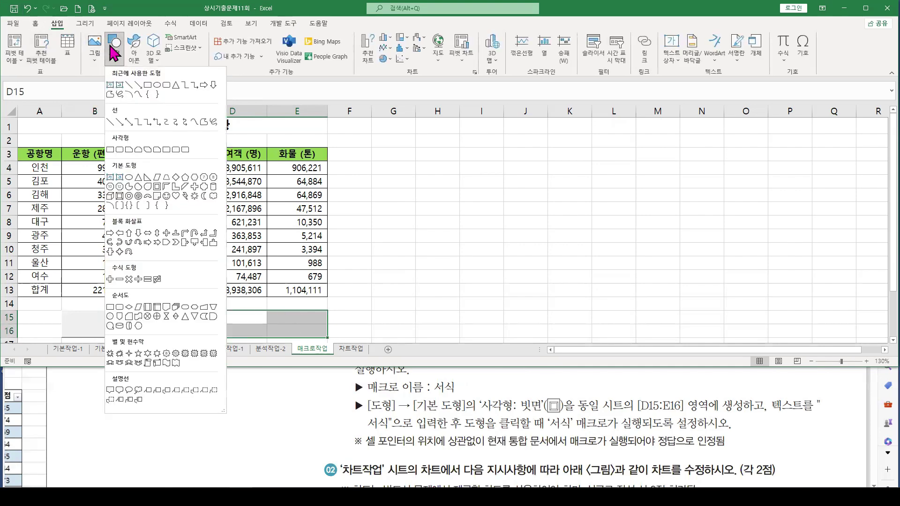
left_click(120, 196)
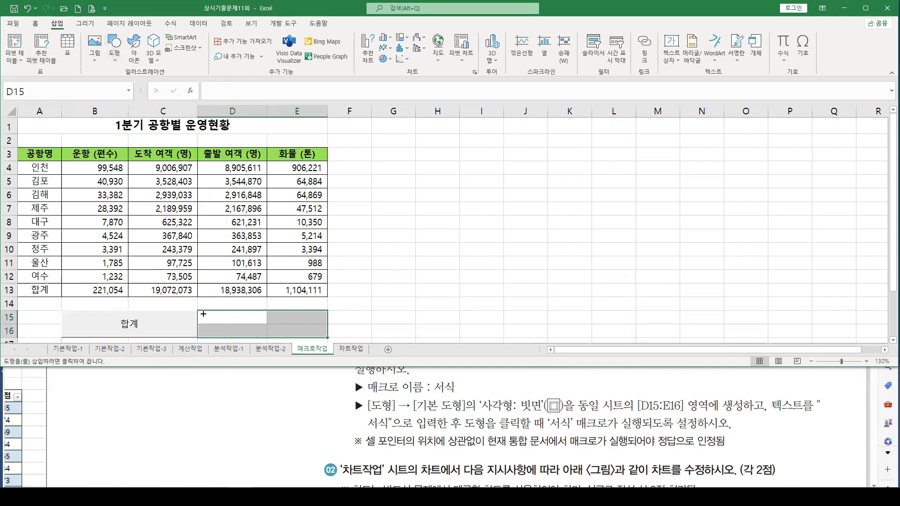
key("alt")
left_click_drag(199, 311, 323, 331)
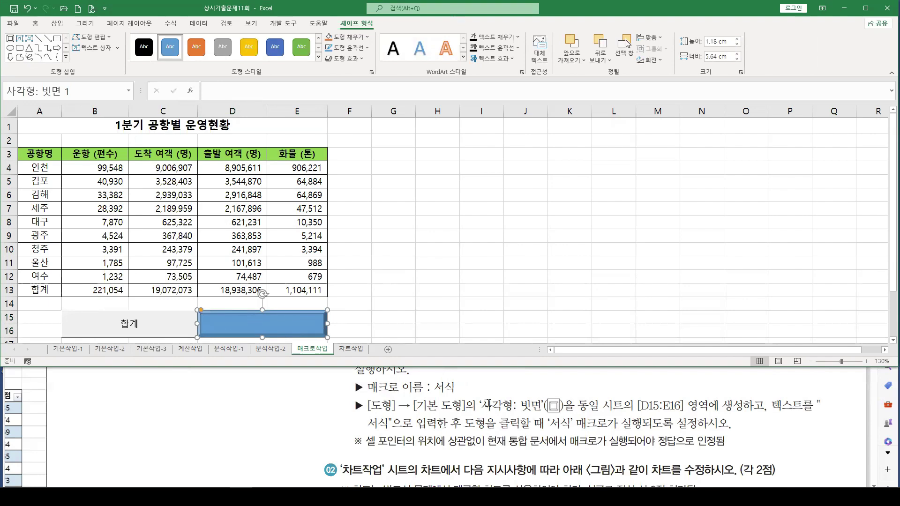
Assign the 서식 macro to the bevel shape over D15:E16
right_click(280, 322)
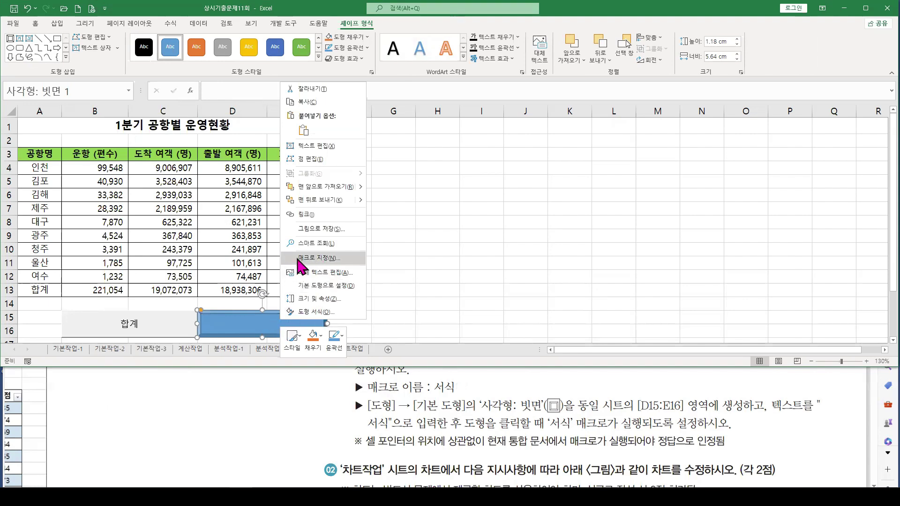
left_click(323, 259)
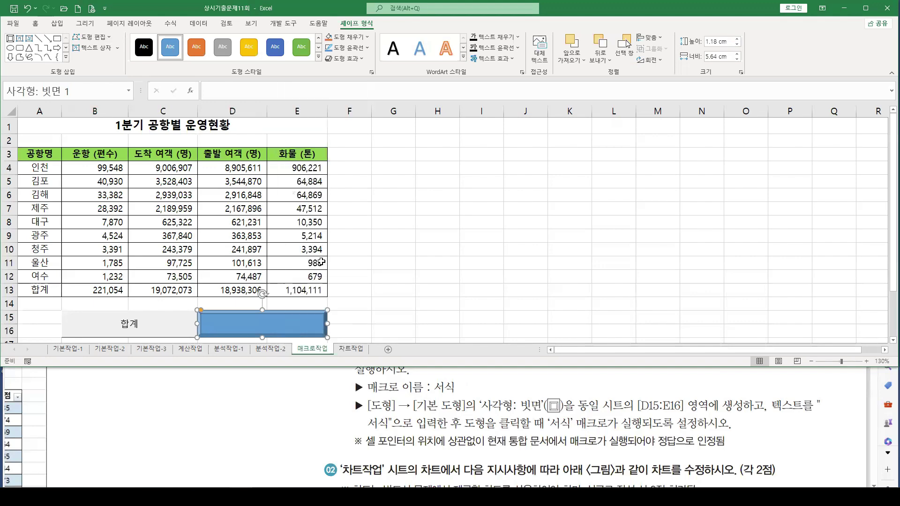
left_click_drag(296, 160, 397, 137)
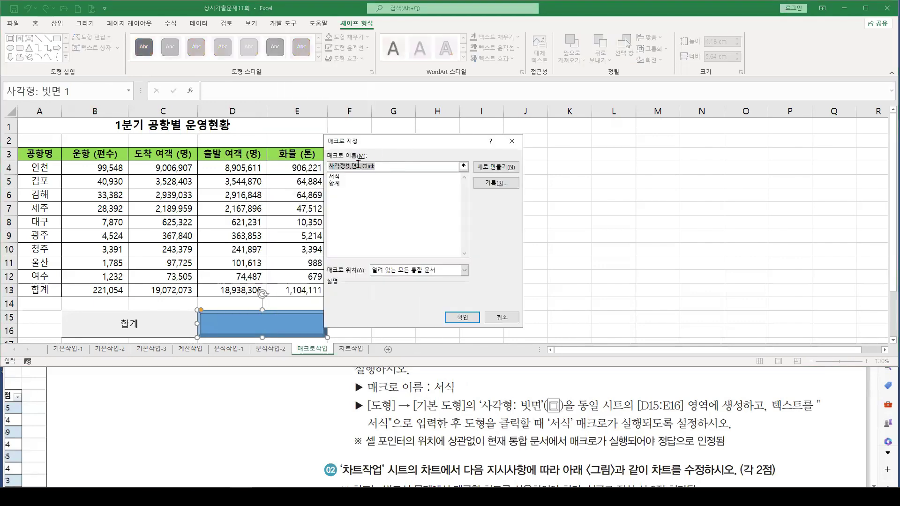
left_click(336, 177)
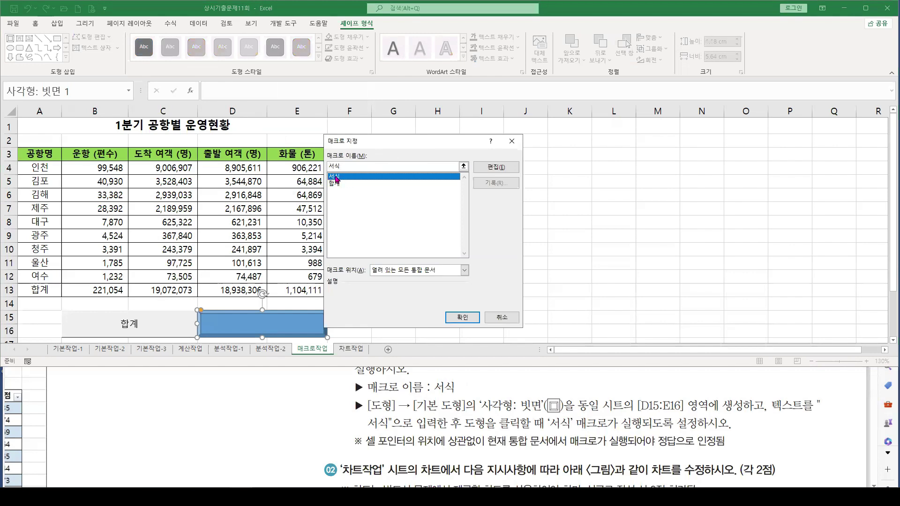
left_click(462, 317)
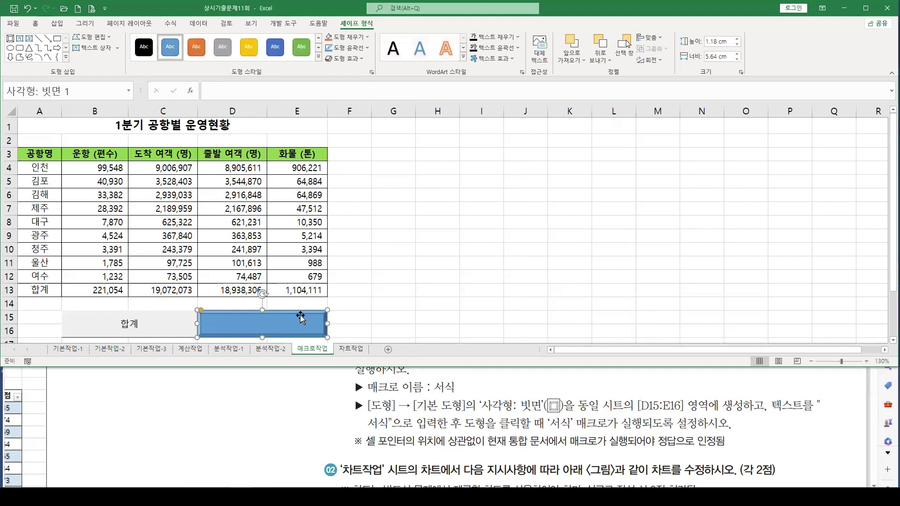
Enter the text 서식 in the bevel shape, deselect it, and run the macro on the 합계 button
type("서시")
left_click(384, 274)
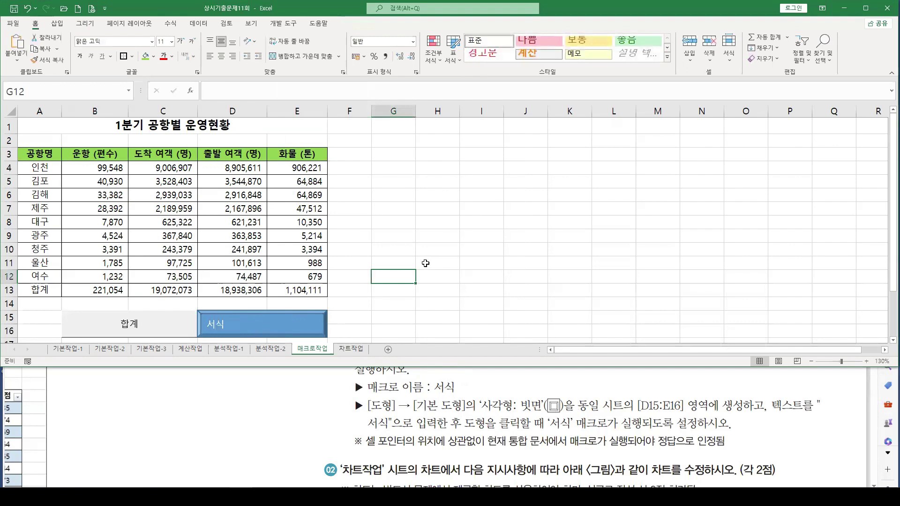
left_click(175, 328)
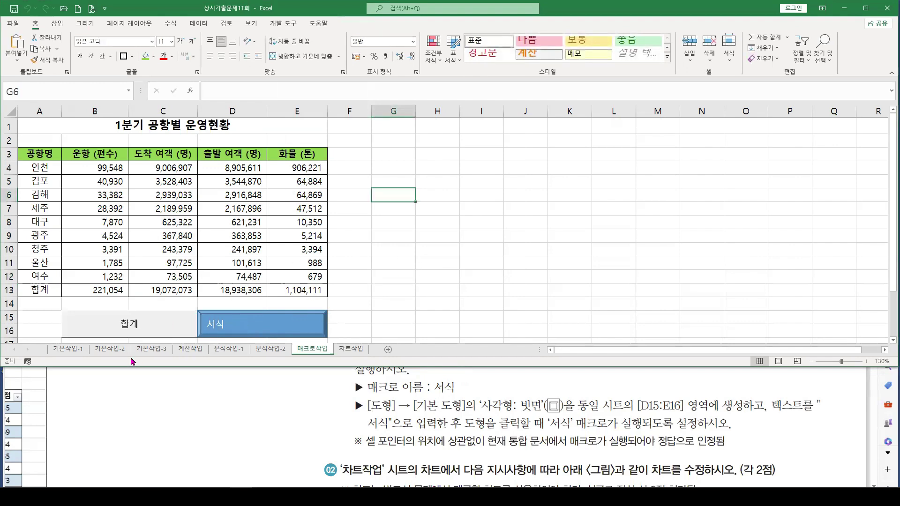
Go to the 차트작업 sheet and examine the chart, its source data, the chart task instructions and the sample figure
left_click(351, 349)
scroll(392, 431, "down", 5)
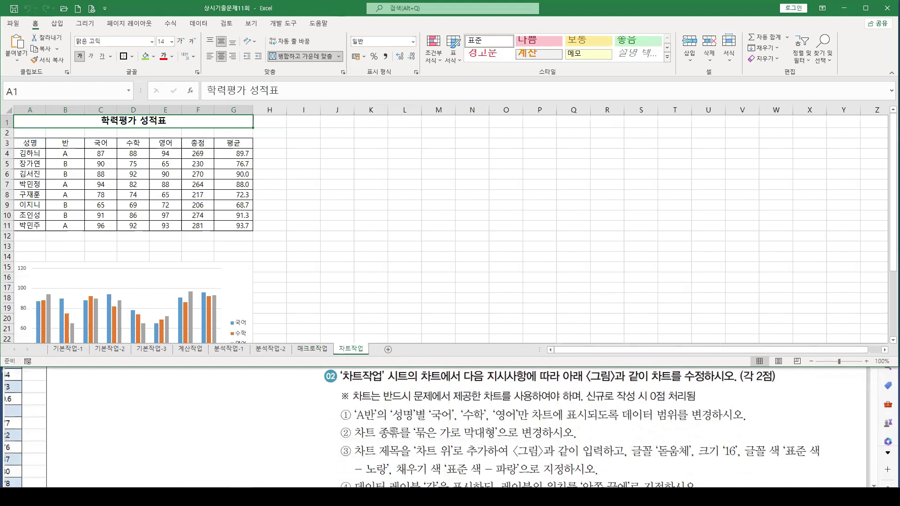
scroll(393, 430, "up", 1)
left_click(237, 277)
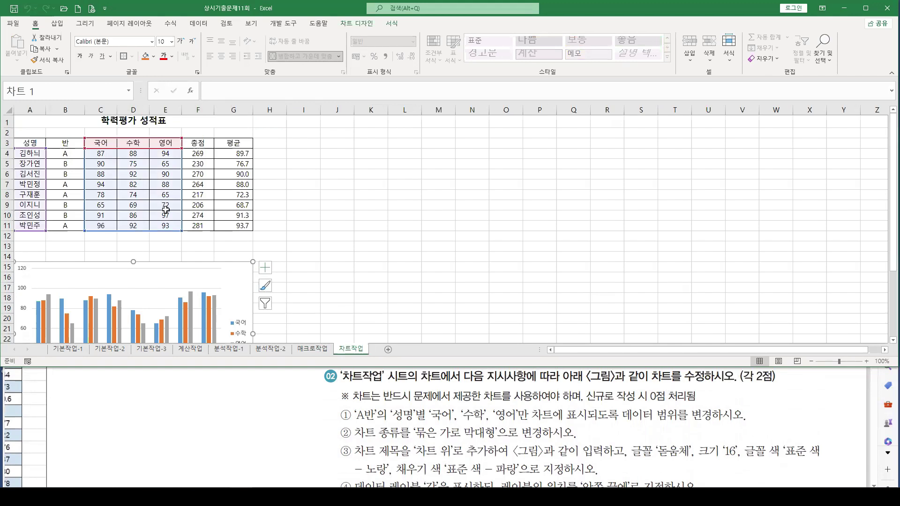
scroll(167, 211, "down", 2)
key("ctrl")
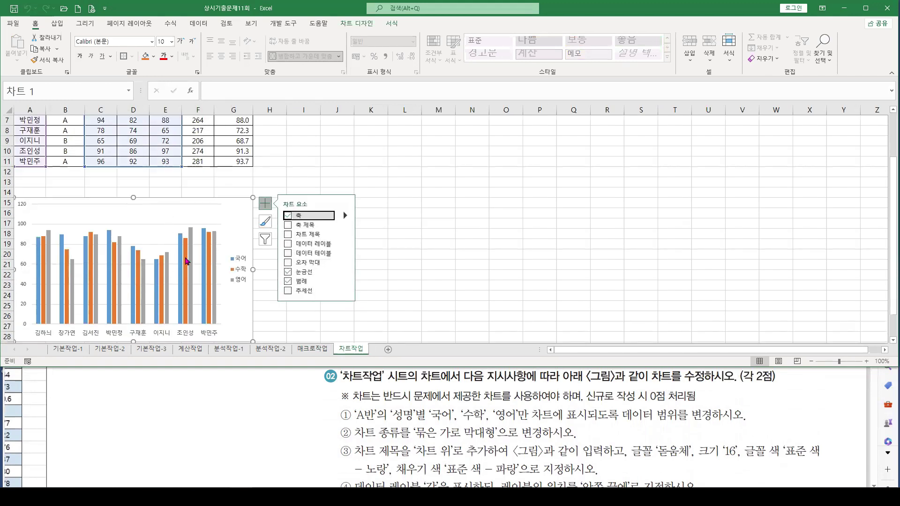
scroll(122, 195, "up", 2)
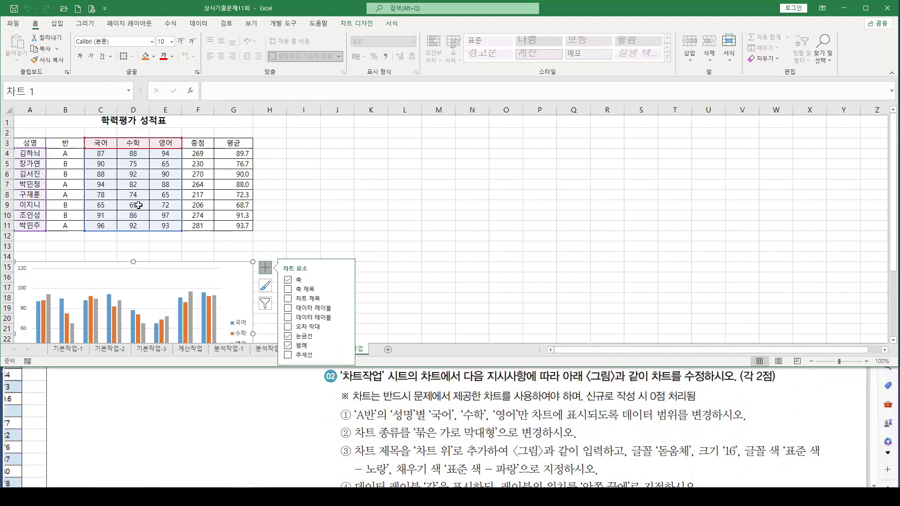
scroll(475, 436, "down", 5)
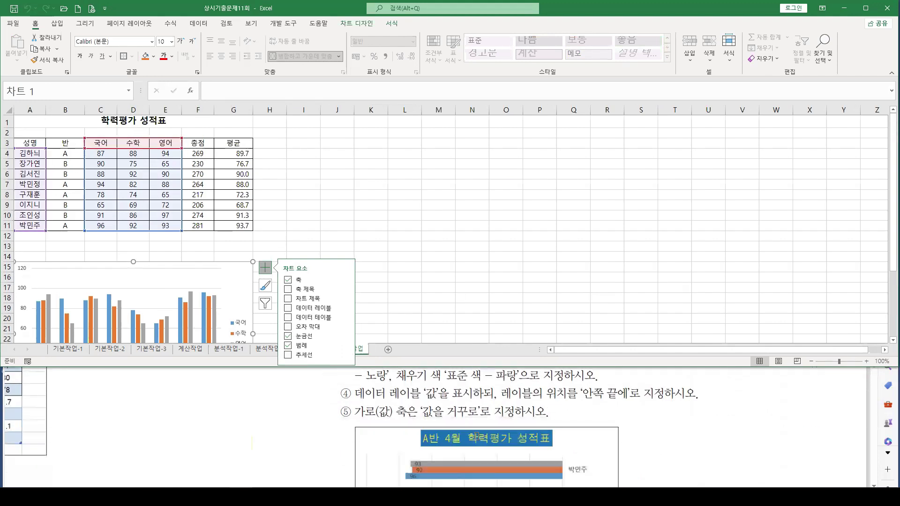
scroll(475, 436, "down", 2)
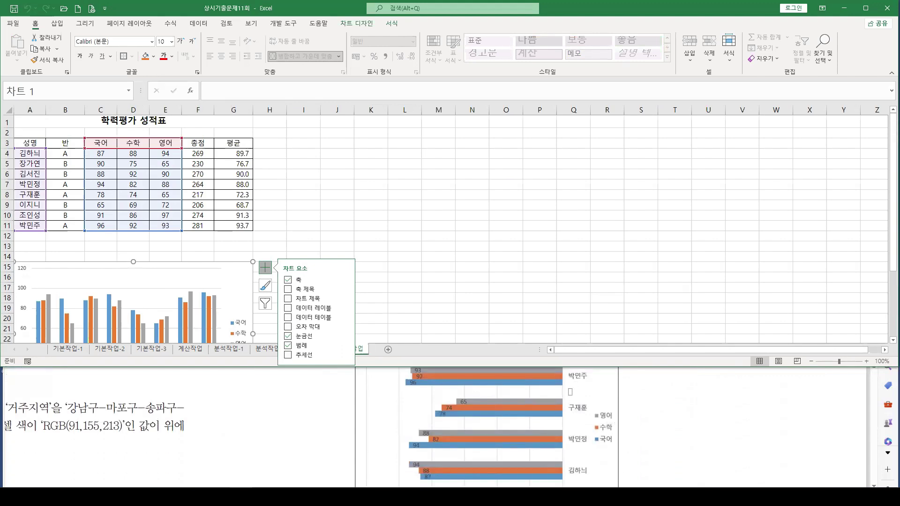
scroll(524, 396, "up", 8)
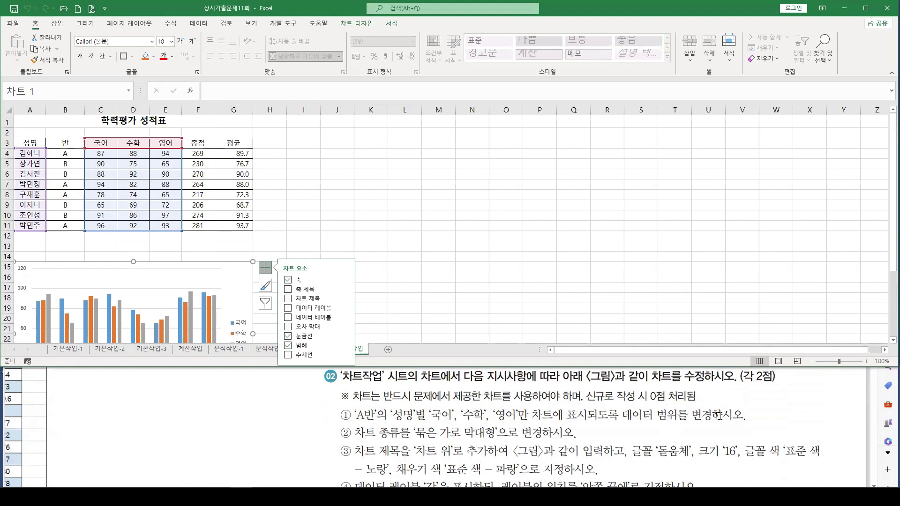
scroll(123, 185, "up", 3)
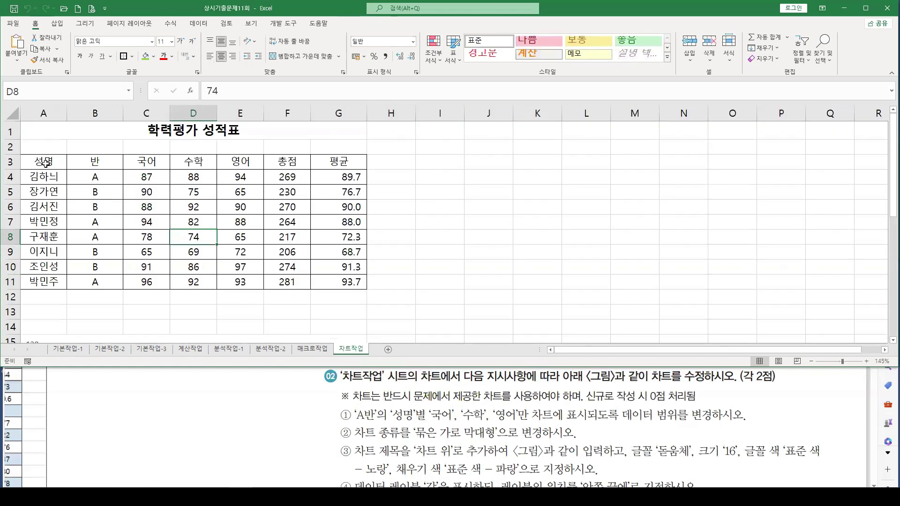
Highlight the chart cells for class A, A3:A4, A7:A8, A11, C3:E4, C7:E8 and C11:E11, with a yellow fill
left_click_drag(46, 163, 44, 177)
left_click_drag(41, 217, 43, 237)
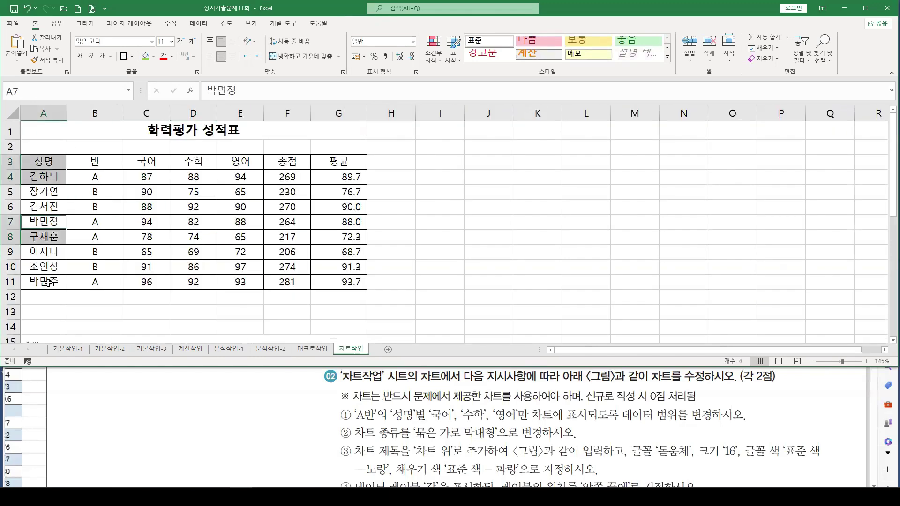
left_click(49, 281, "ctrl")
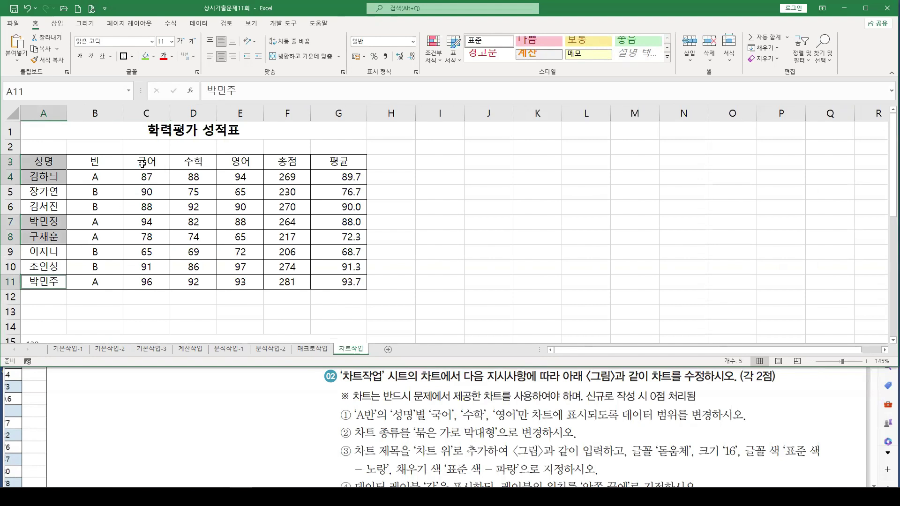
left_click_drag(142, 161, 245, 180, "ctrl")
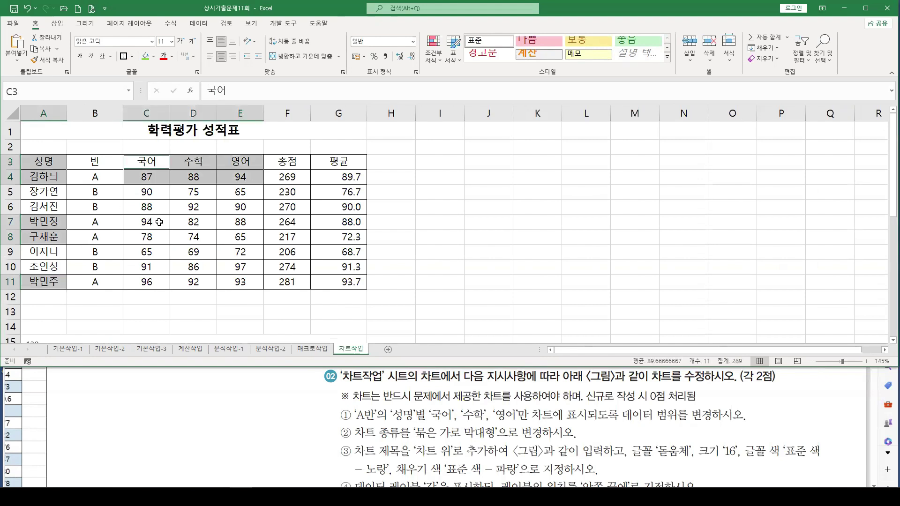
left_click_drag(150, 221, 234, 230, "ctrl")
left_click_drag(142, 281, 232, 284, "ctrl")
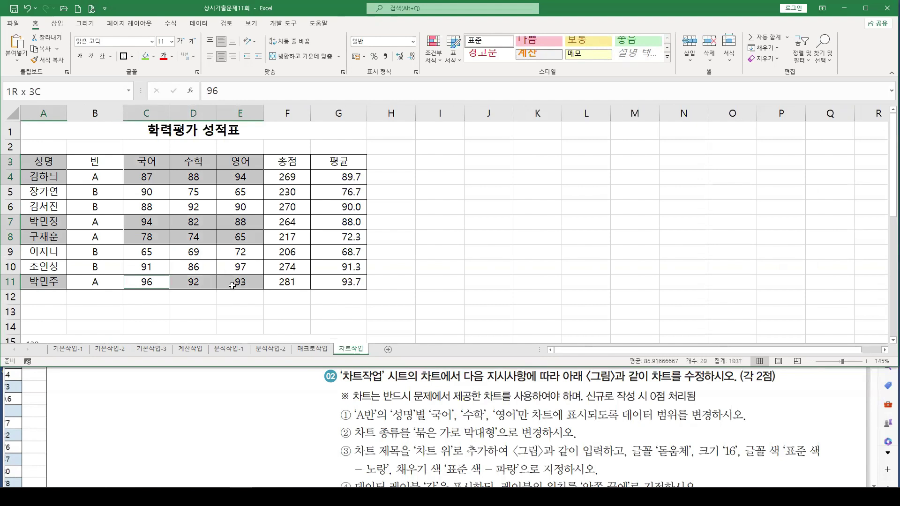
left_click(152, 57)
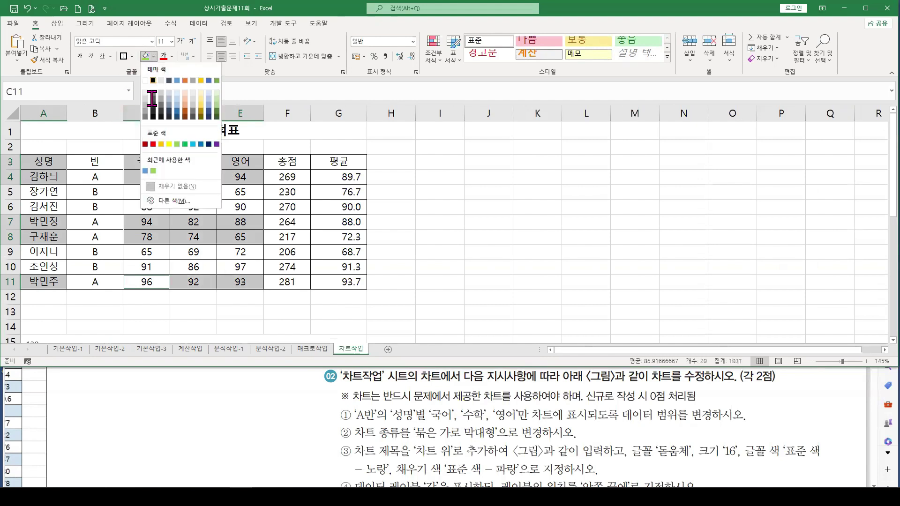
left_click(174, 146)
left_click(322, 211)
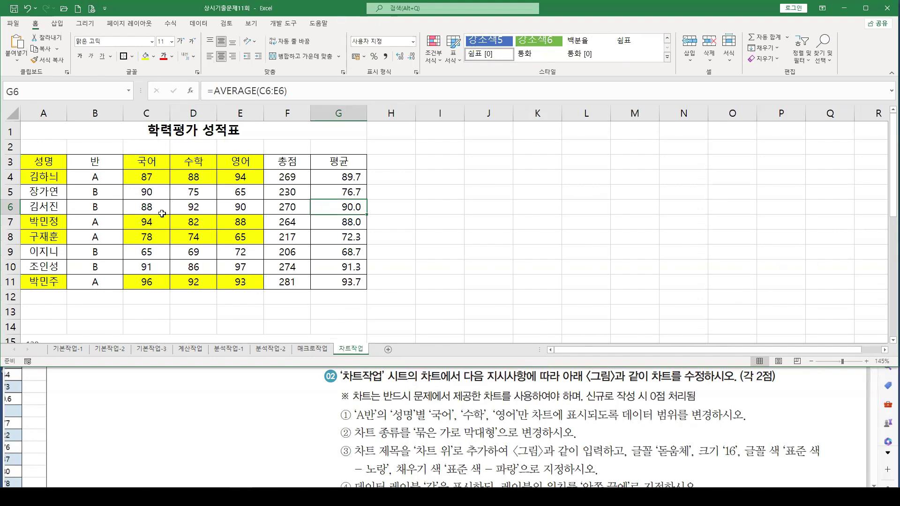
Open the data source selection for the chart and clear its chart data range
scroll(157, 220, "down", 2)
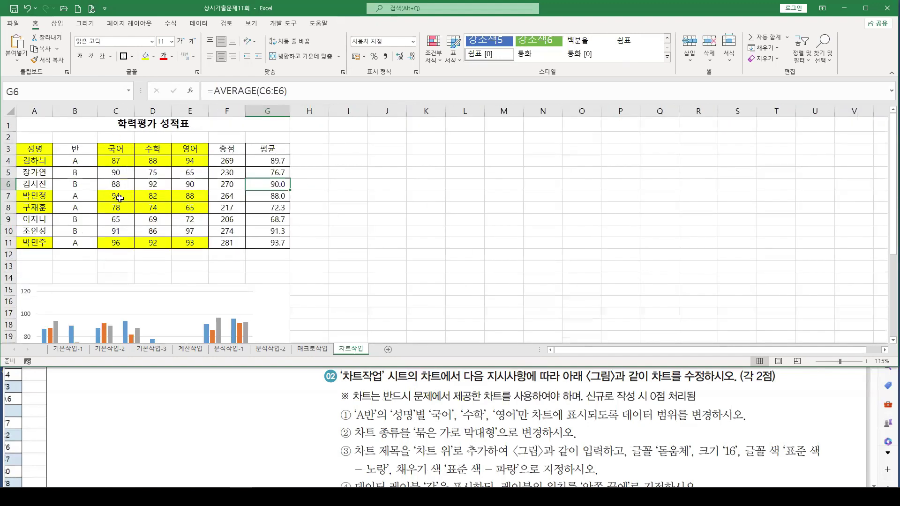
left_click(273, 305)
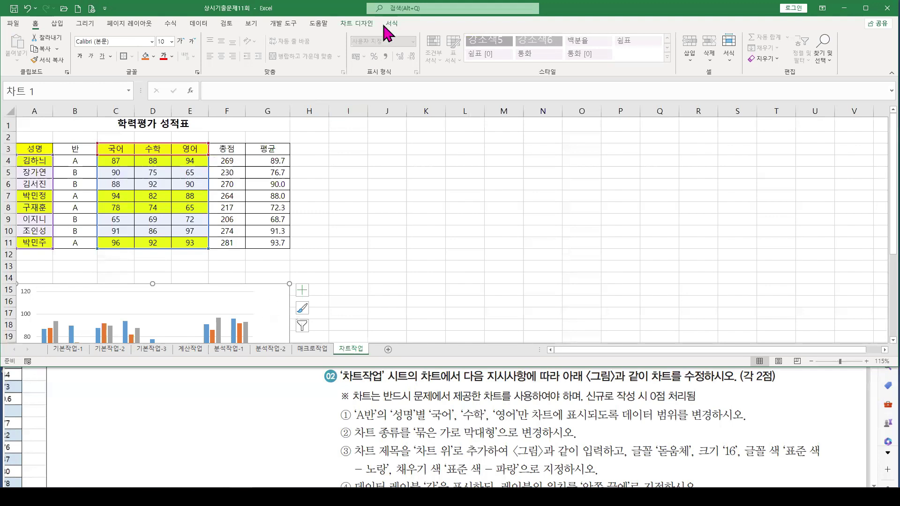
left_click(366, 23)
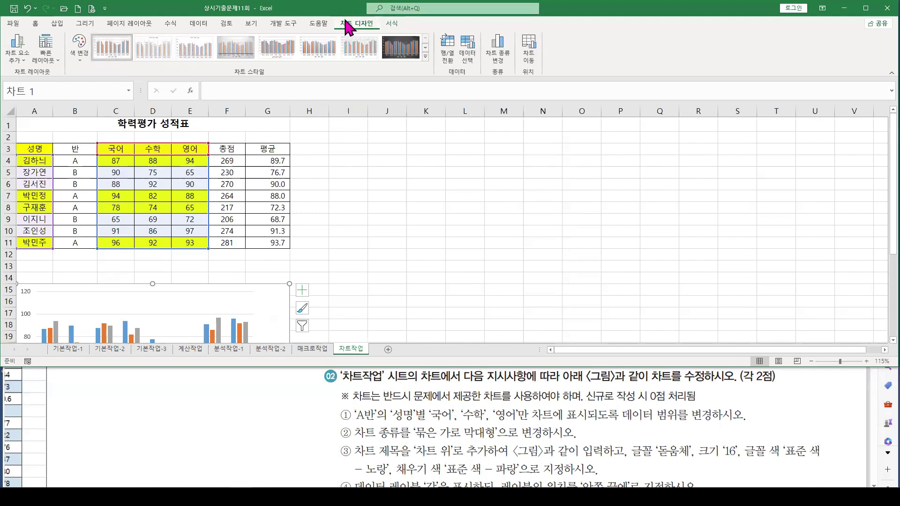
left_click(468, 51)
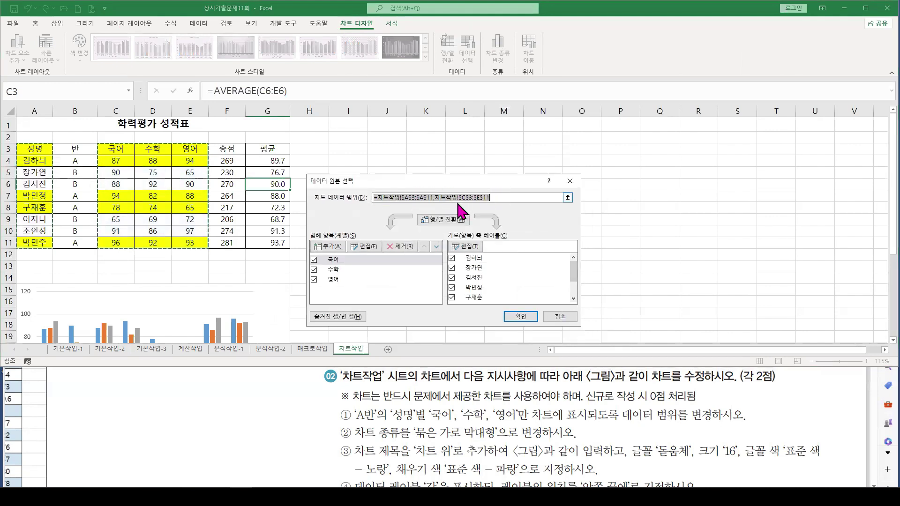
key("Delete")
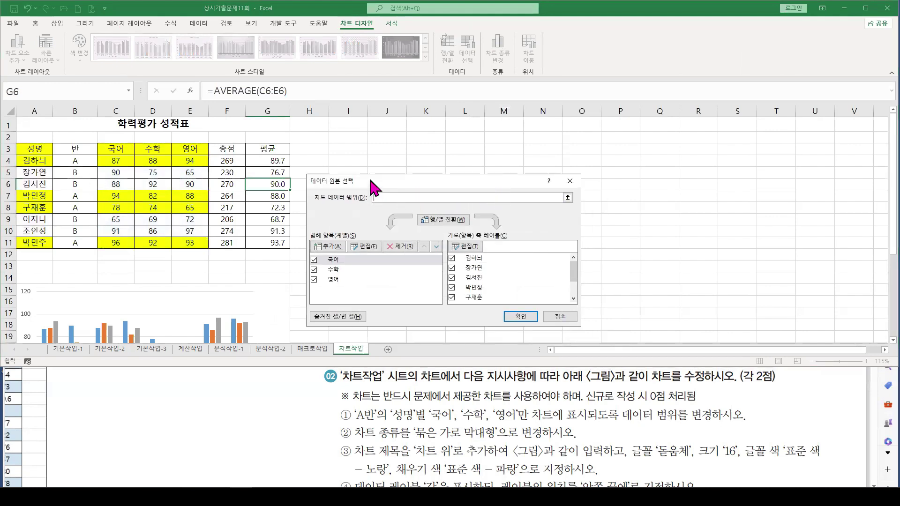
left_click_drag(370, 180, 365, 173)
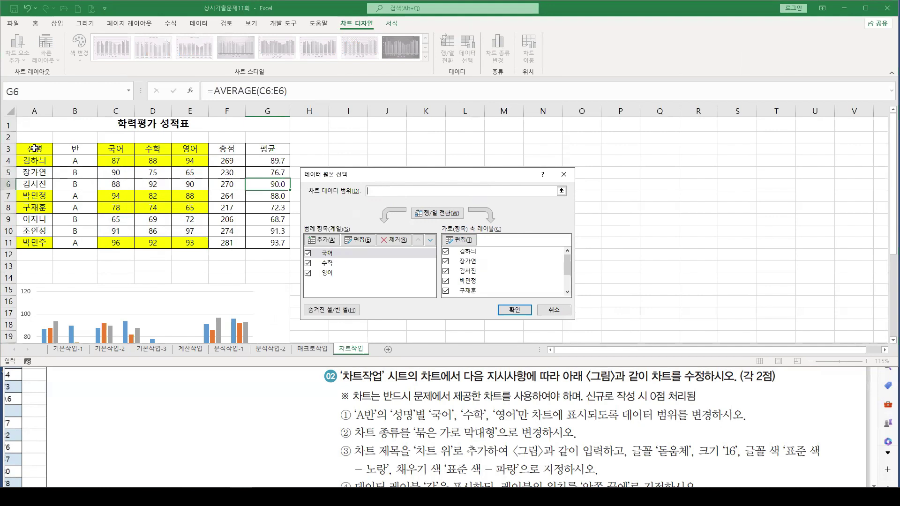
Set the chart data range to A3:A4, A7:A8, A11, C3:E4, C7:E8 and C11:E11
left_click_drag(35, 148, 31, 161)
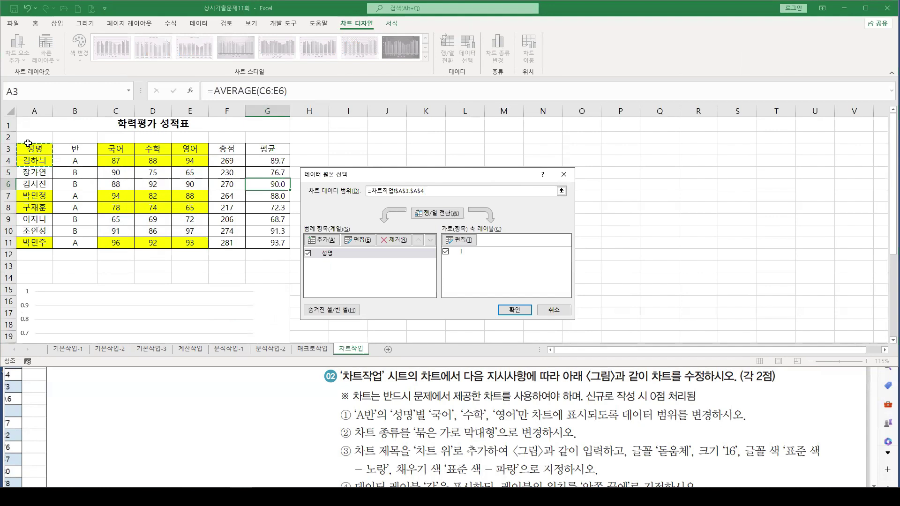
left_click_drag(41, 196, 37, 208)
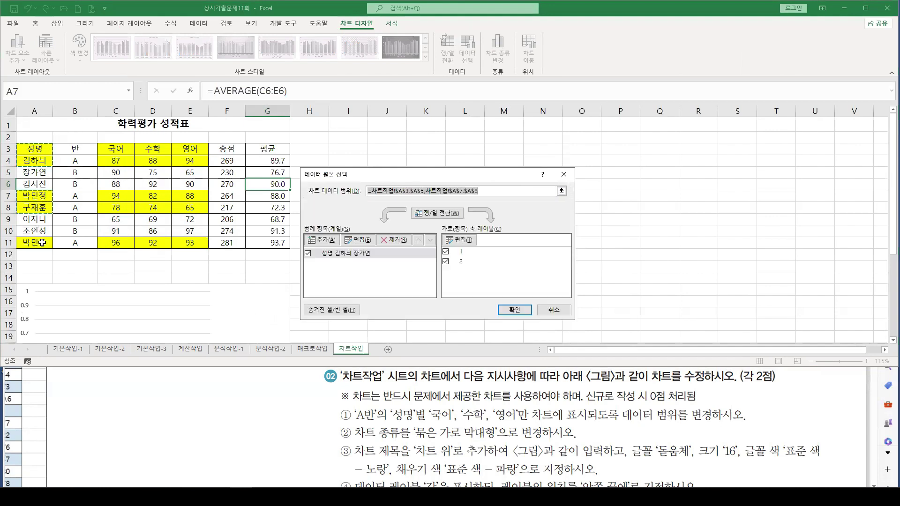
left_click(35, 243, "ctrl")
left_click(125, 147, "ctrl")
left_click_drag(126, 147, 190, 161)
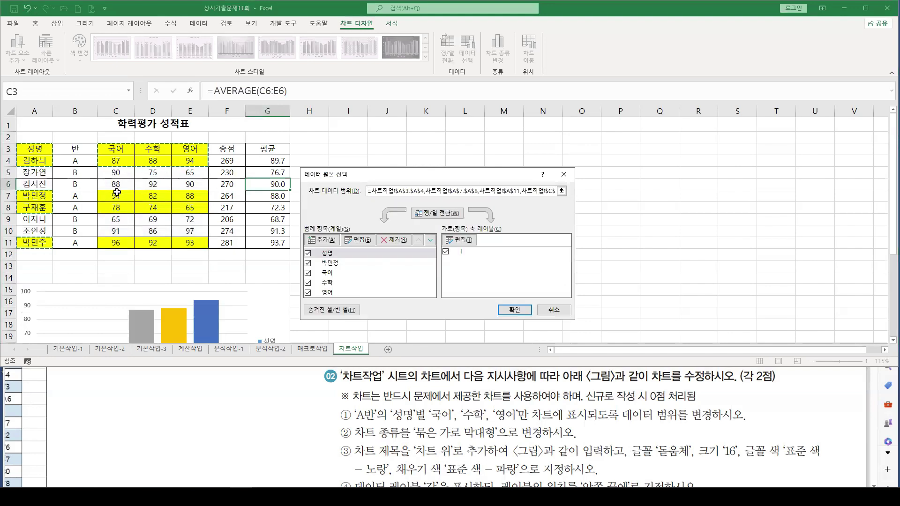
left_click_drag(116, 196, 190, 207)
left_click_drag(115, 241, 190, 243)
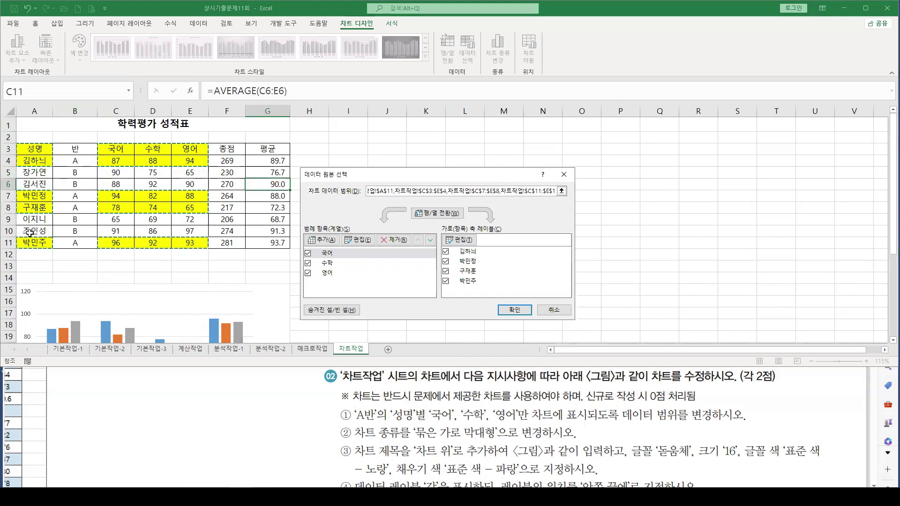
left_click(514, 309)
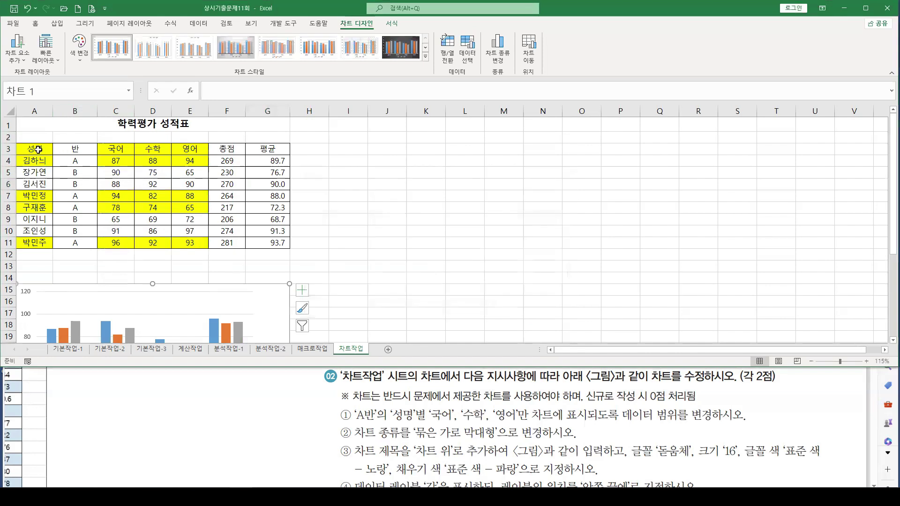
Remove the fill color from the range A3:E11
left_click_drag(38, 149, 190, 243)
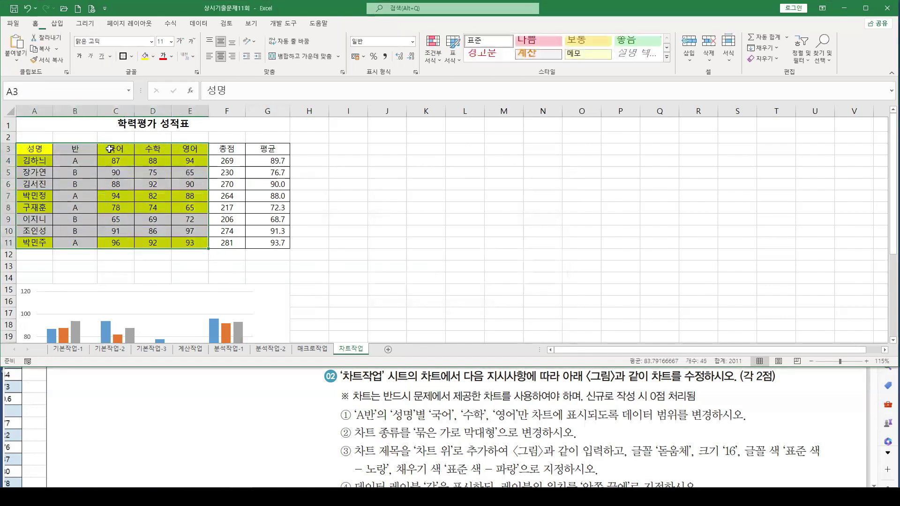
left_click(154, 57)
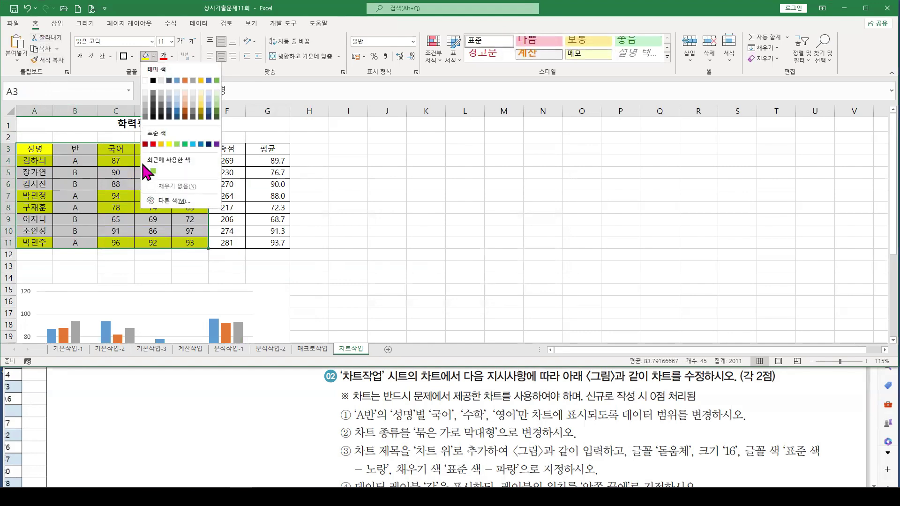
left_click(177, 188)
left_click(251, 196)
scroll(267, 260, "down", 2)
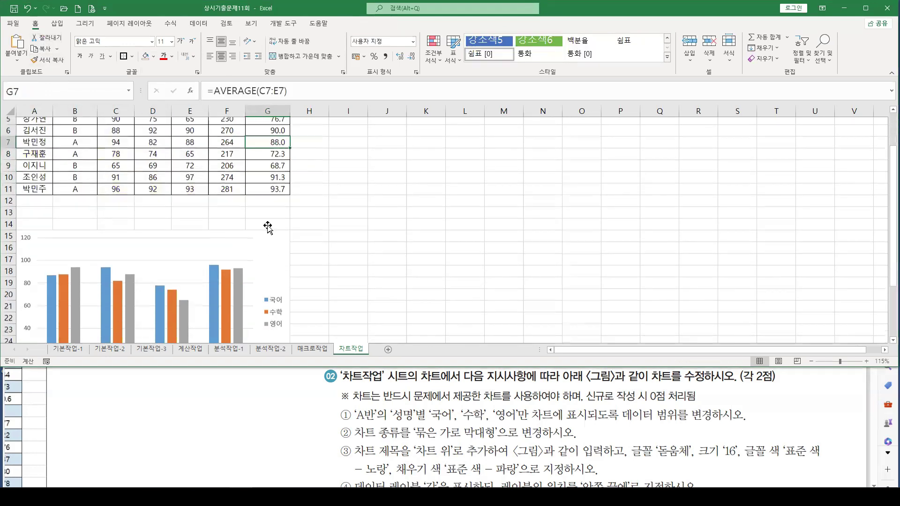
Change the chart type to clustered bar (묶은 가로 막대형)
scroll(267, 228, "down", 2)
left_click(245, 247)
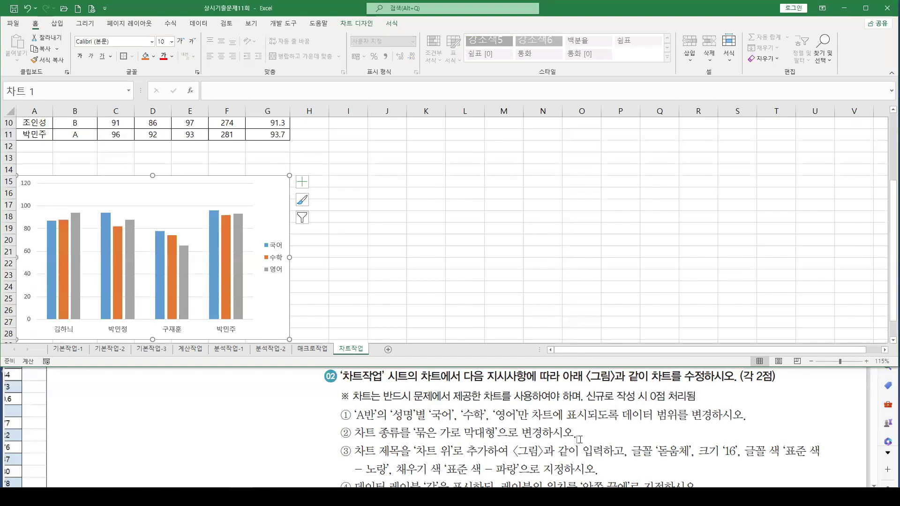
left_click(355, 27)
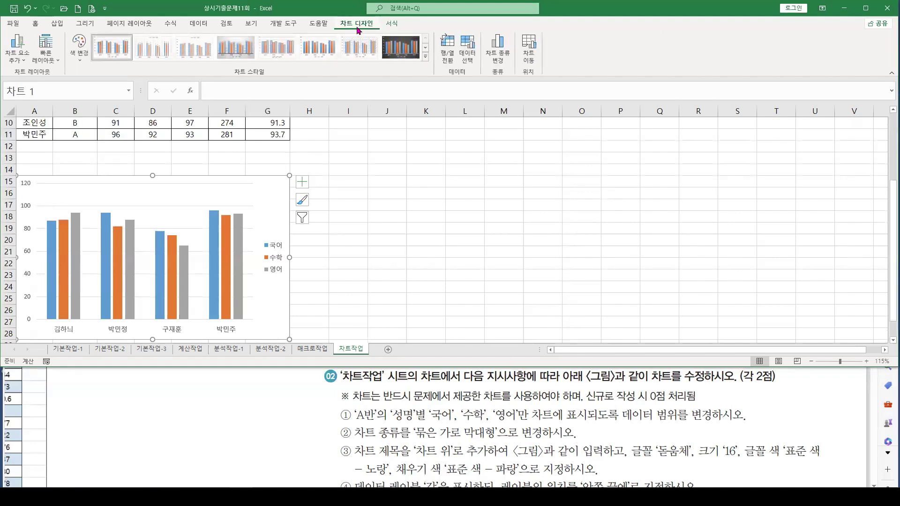
left_click(496, 55)
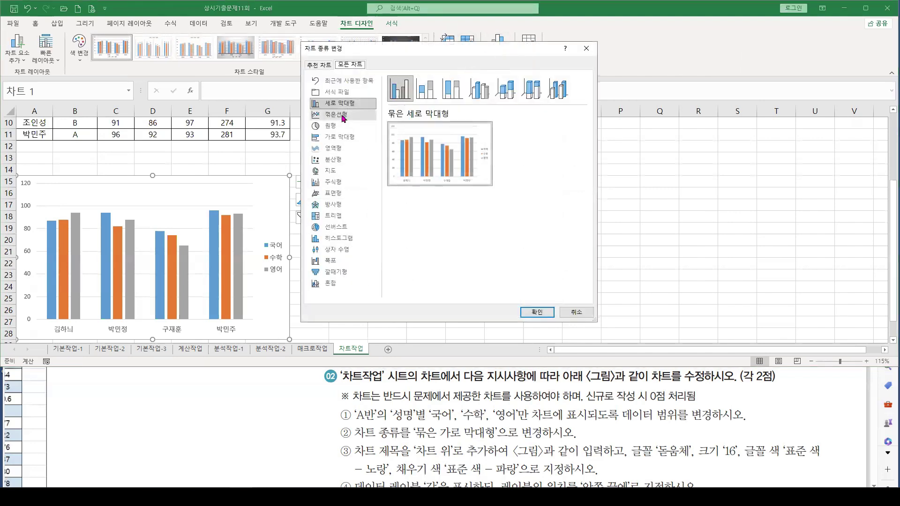
left_click(344, 139)
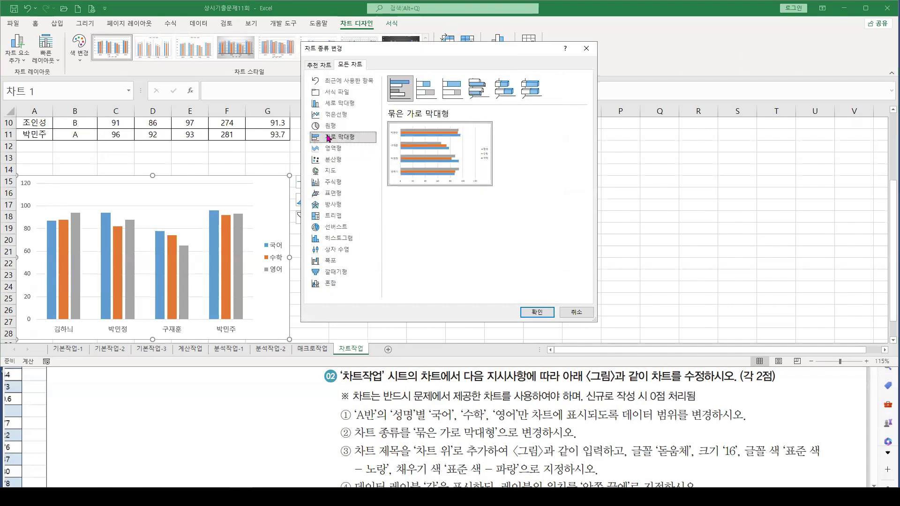
left_click(538, 313)
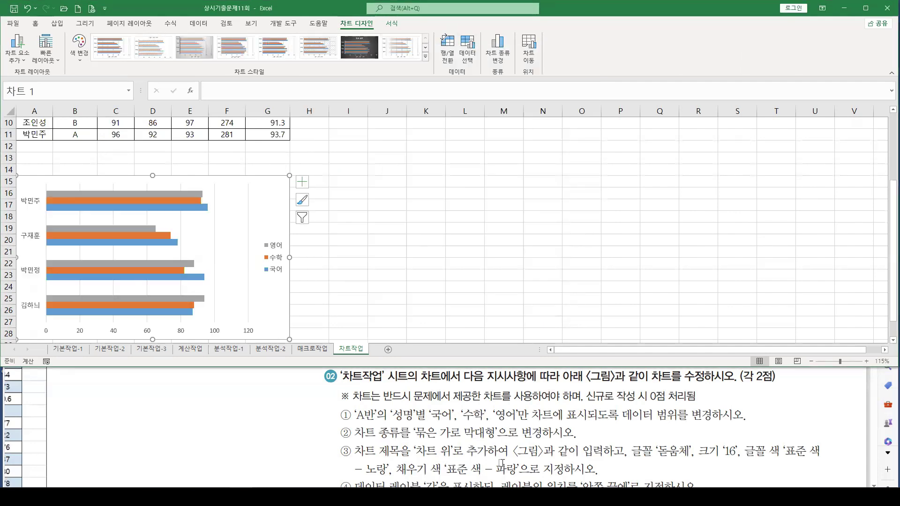
Add a chart title above the chart (차트 위) reading "A반 4월 학력평가 성적표"
scroll(466, 446, "down", 2)
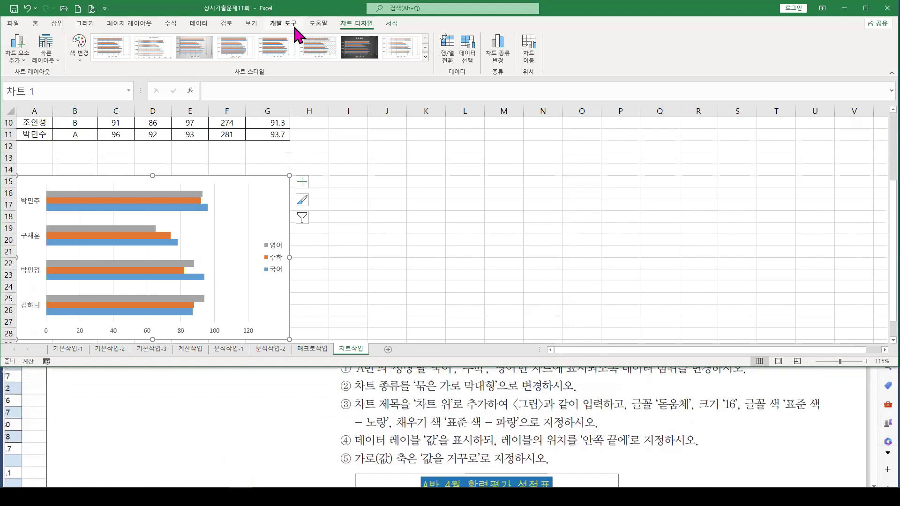
left_click(17, 47)
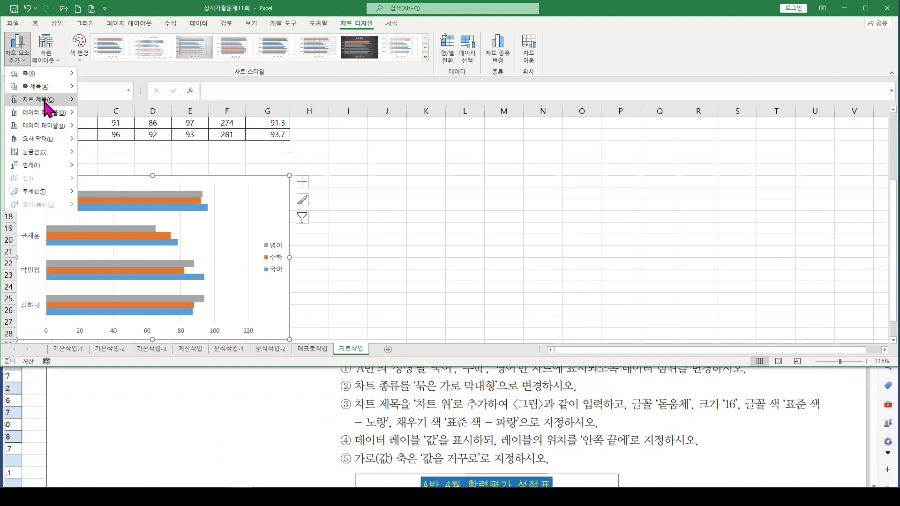
mouse_move(35, 100)
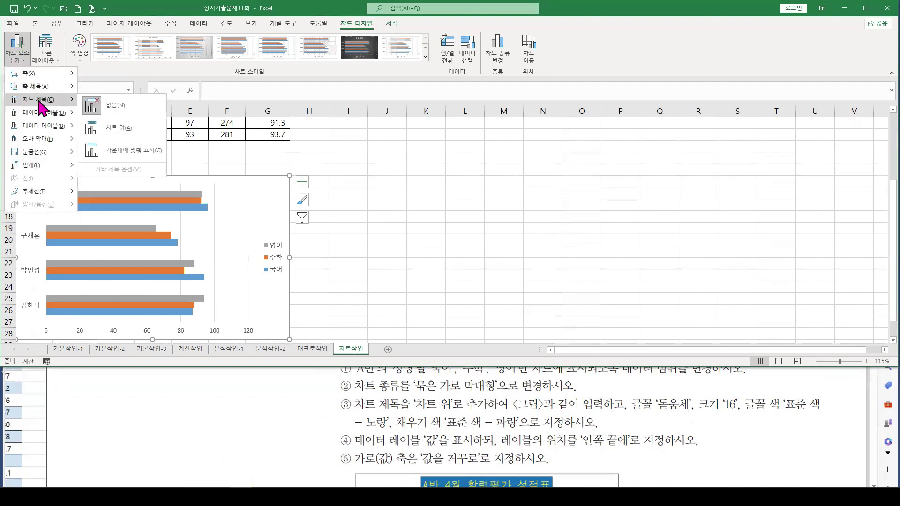
left_click(141, 133)
left_click(223, 90)
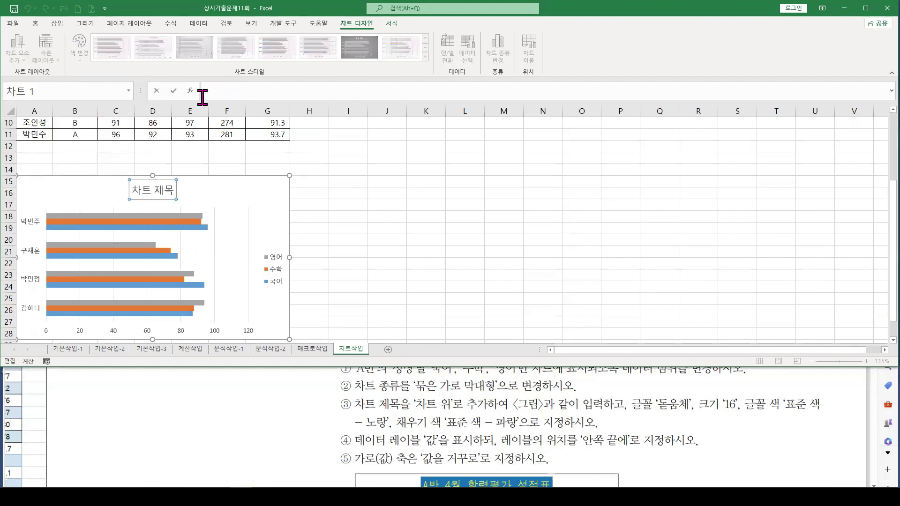
type("A반 4월 학")
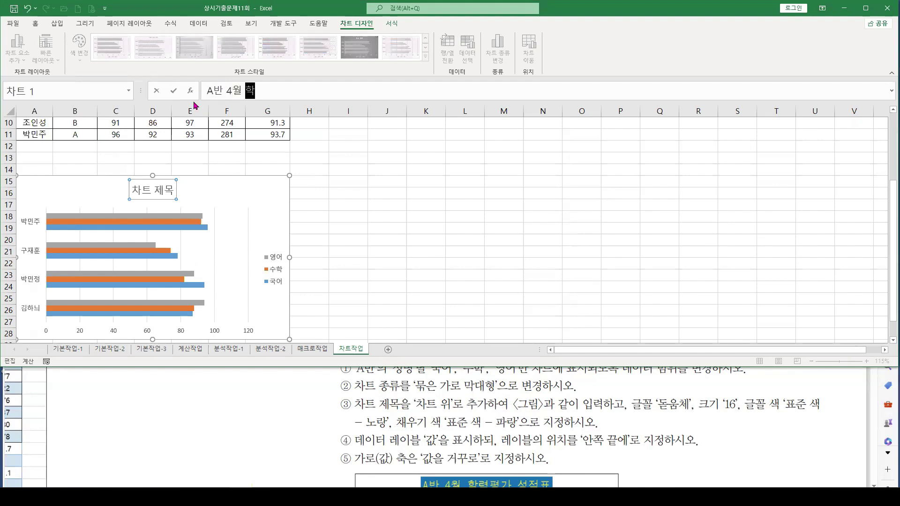
type("력평가 성적표")
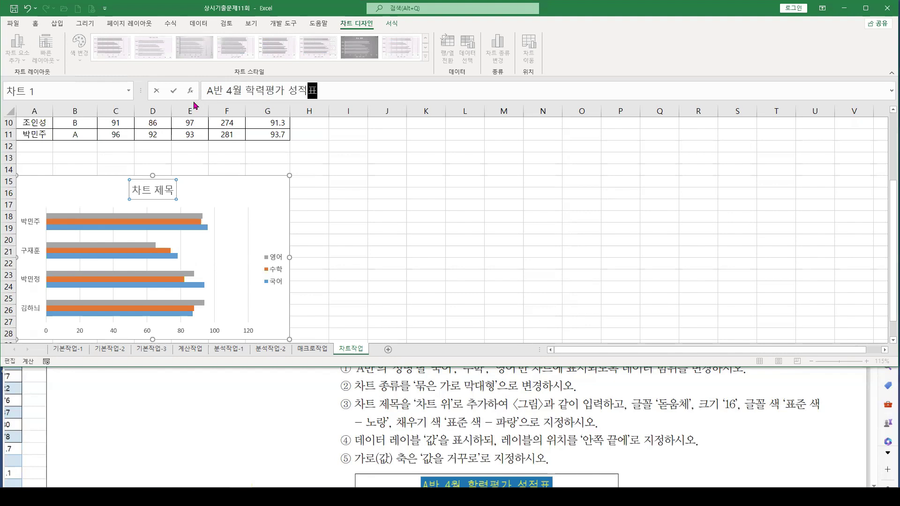
key("Return")
Set the chart title's font to 돋움체 and its size to 16
scroll(556, 446, "down", 2)
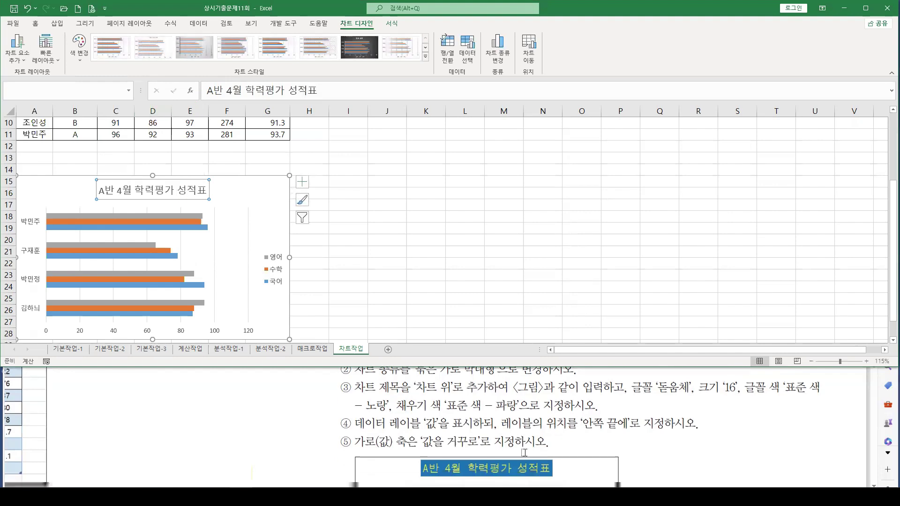
scroll(504, 441, "up", 2)
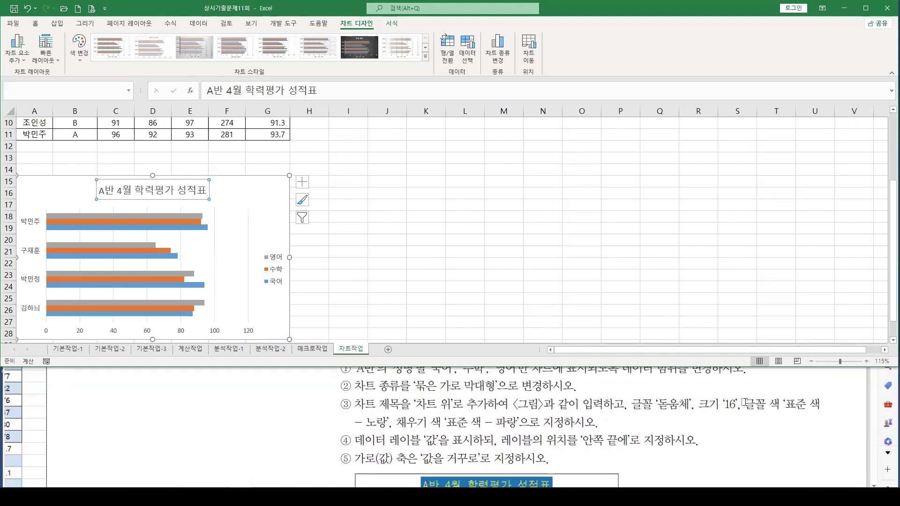
left_click(37, 27)
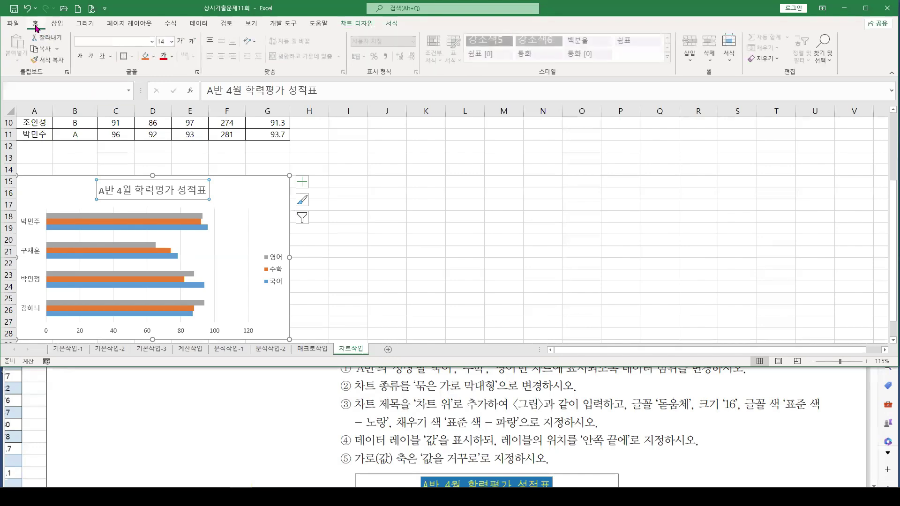
left_click(150, 39)
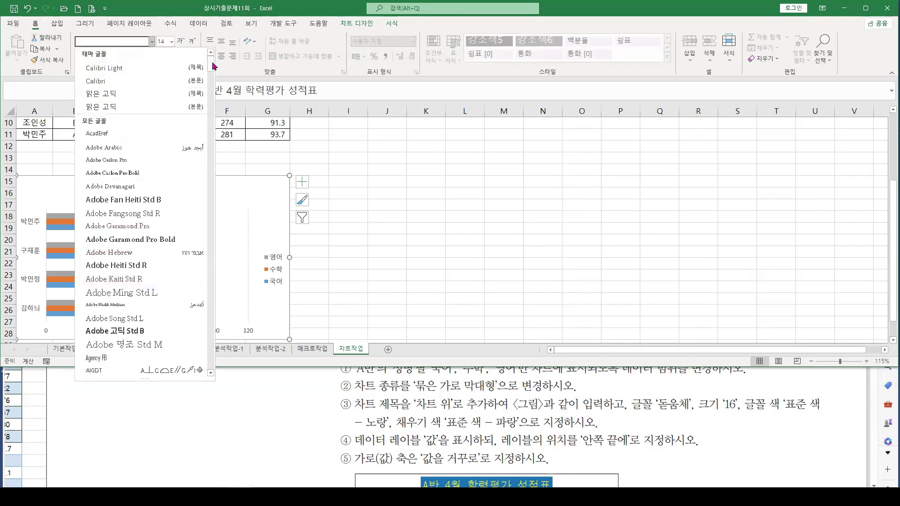
left_click_drag(211, 71, 207, 353)
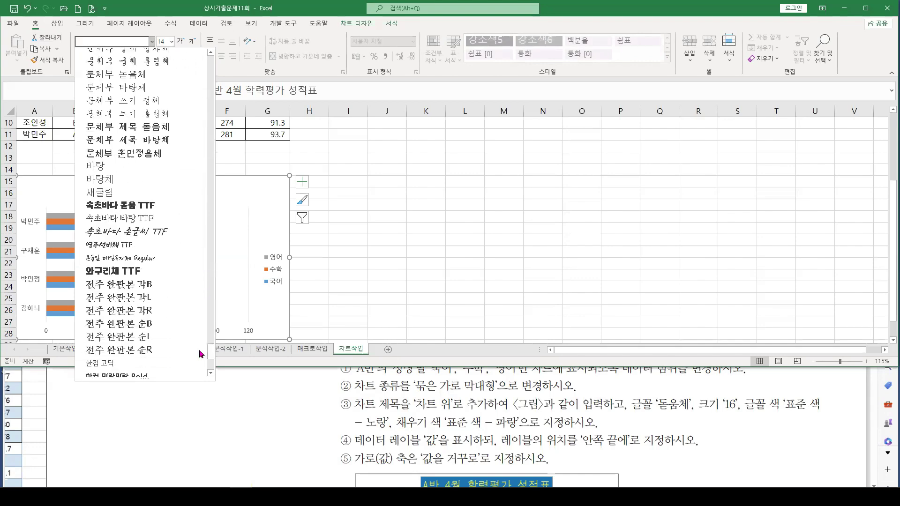
scroll(187, 275, "up", 3)
left_click(104, 128)
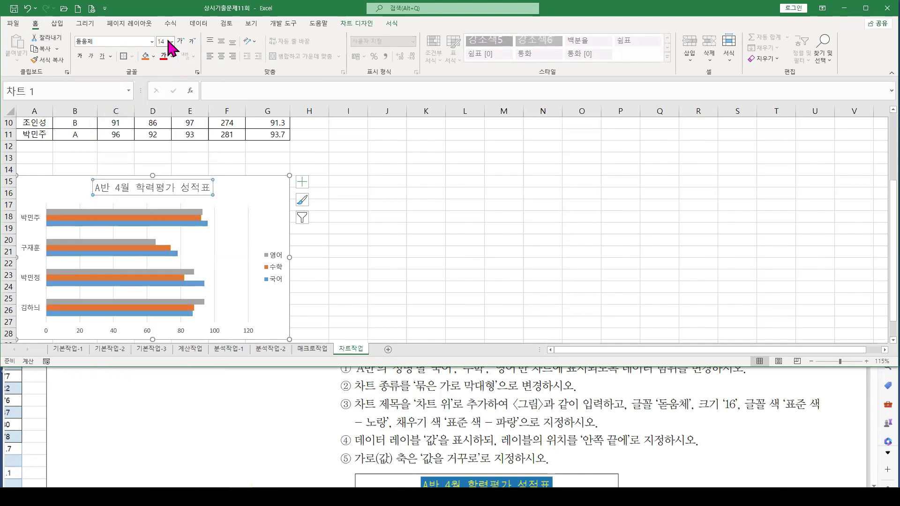
left_click(170, 43)
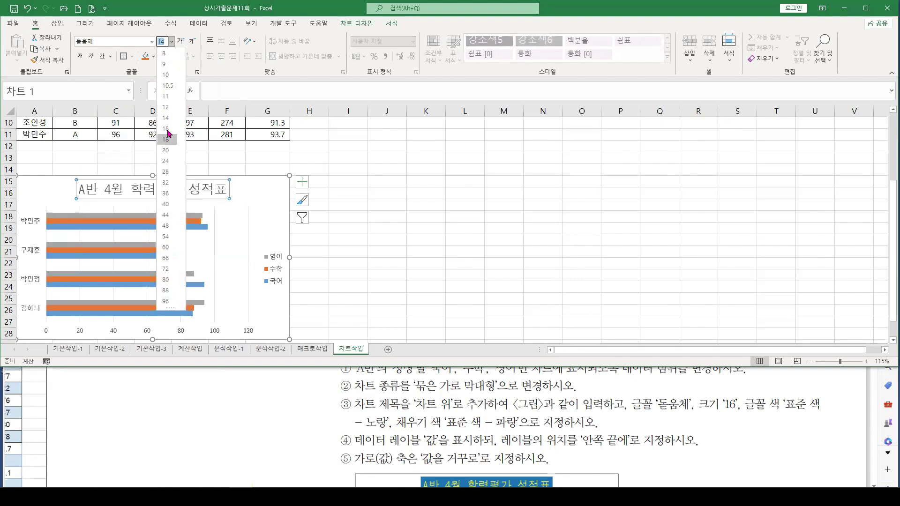
left_click(165, 129)
Give the chart title the standard yellow font color and the standard blue fill
left_click(171, 56)
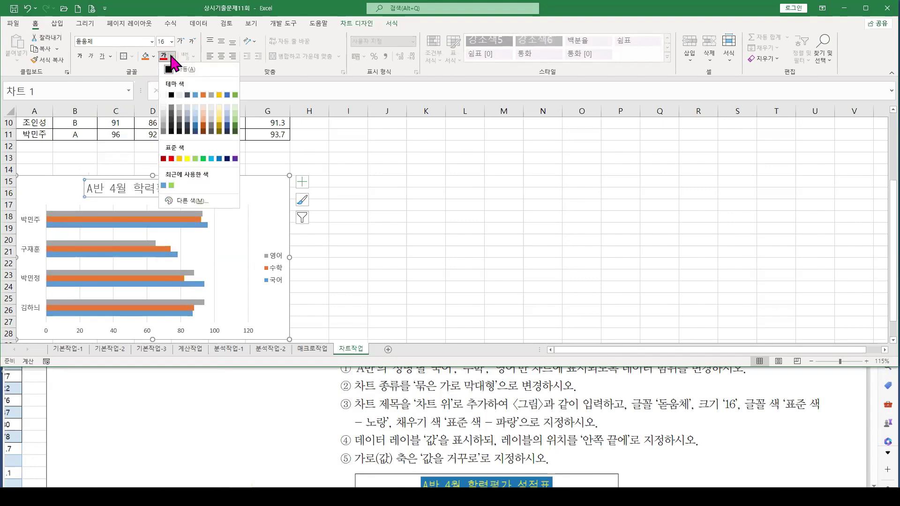
left_click(187, 158)
left_click(153, 56)
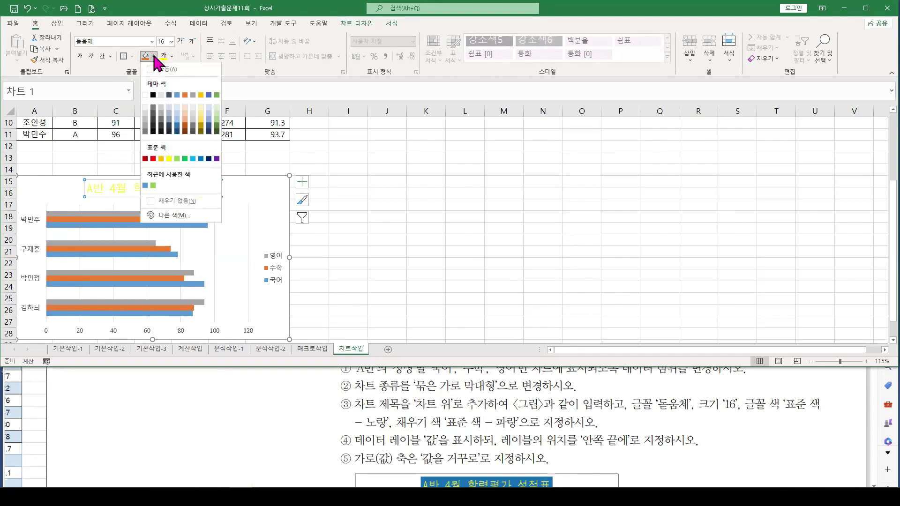
left_click(201, 158)
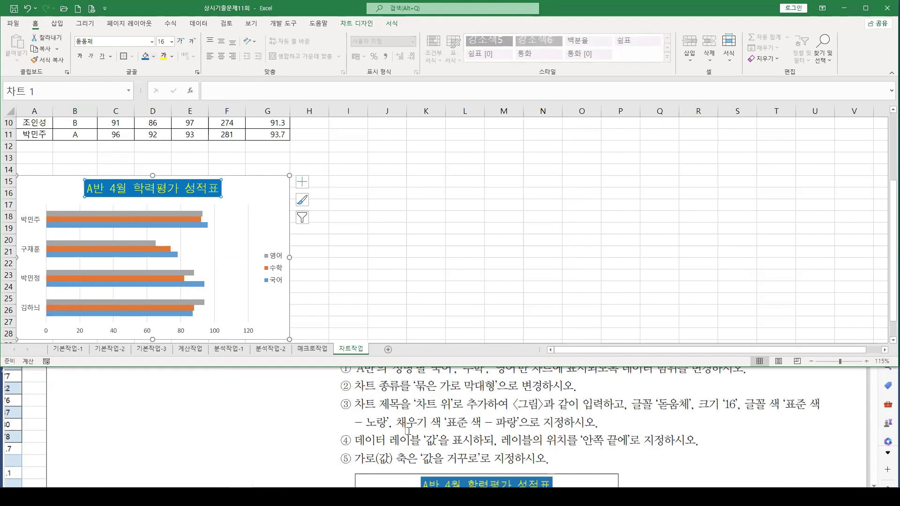
Add value data labels to all series of the chart, positioned at the inside end (안쪽 끝에)
scroll(594, 440, "down", 5)
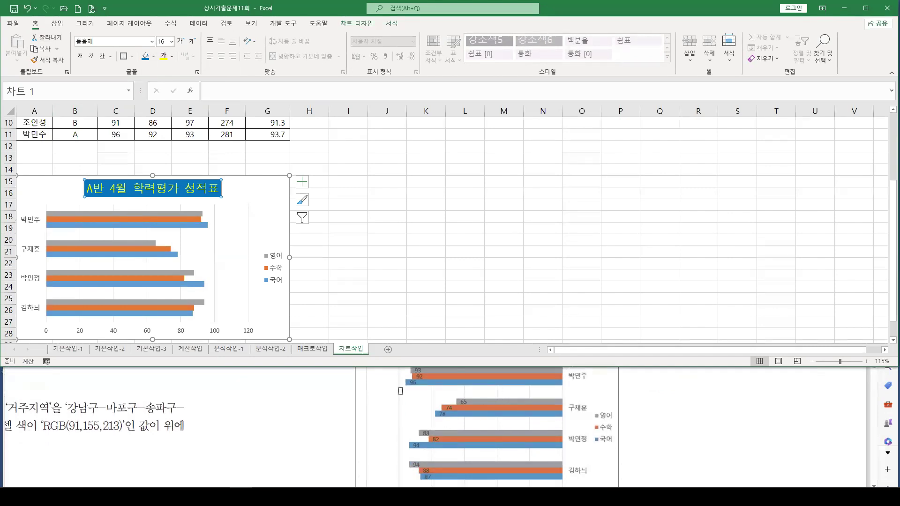
scroll(482, 387, "up", 2)
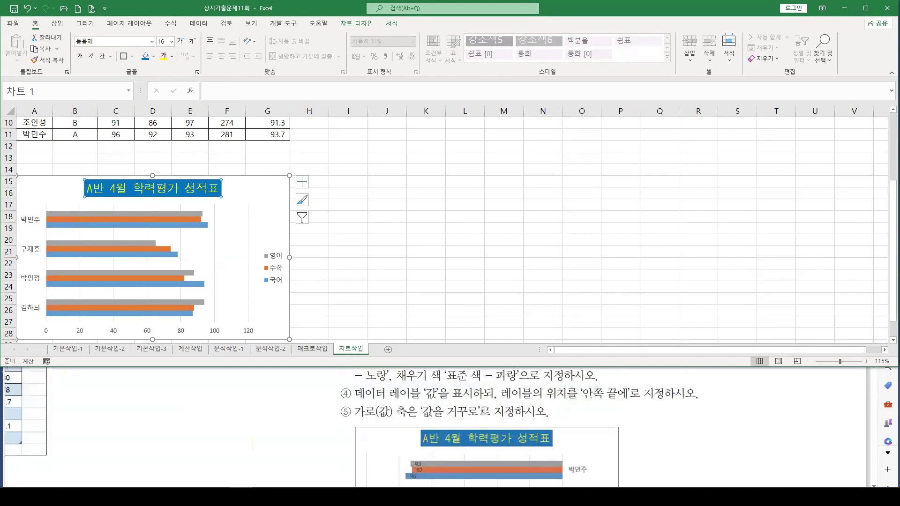
left_click(272, 182)
left_click_drag(270, 188, 327, 117)
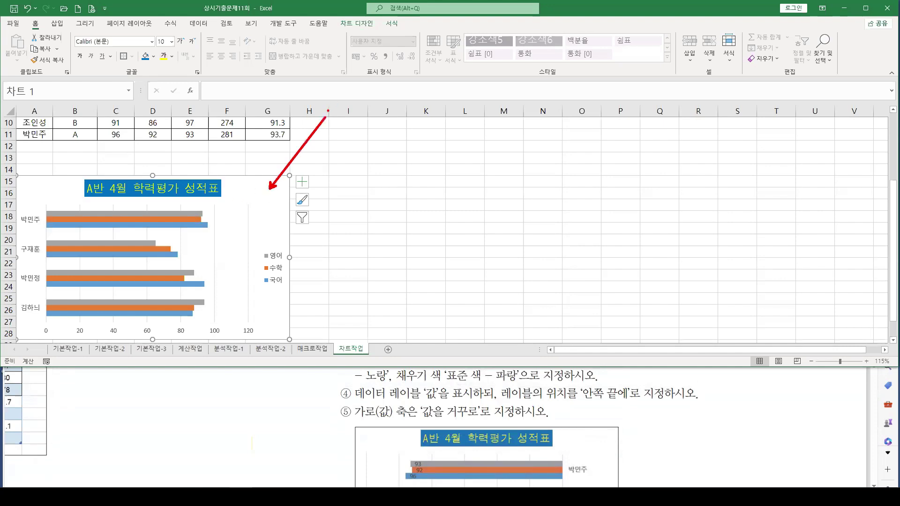
left_click(357, 23)
left_click(18, 56)
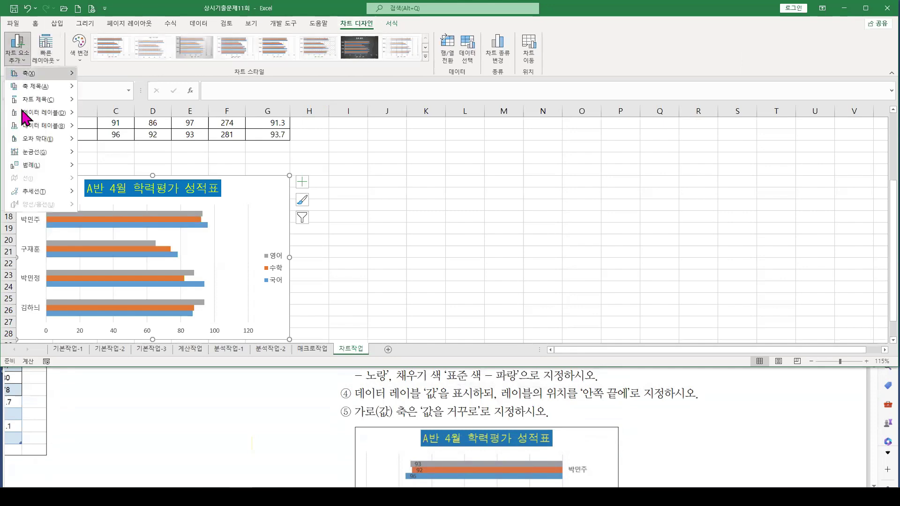
mouse_move(39, 115)
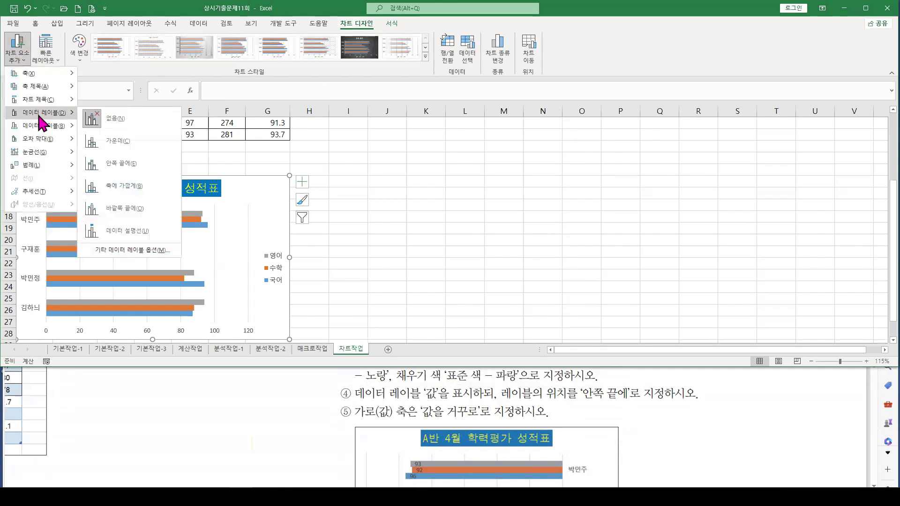
left_click(123, 163)
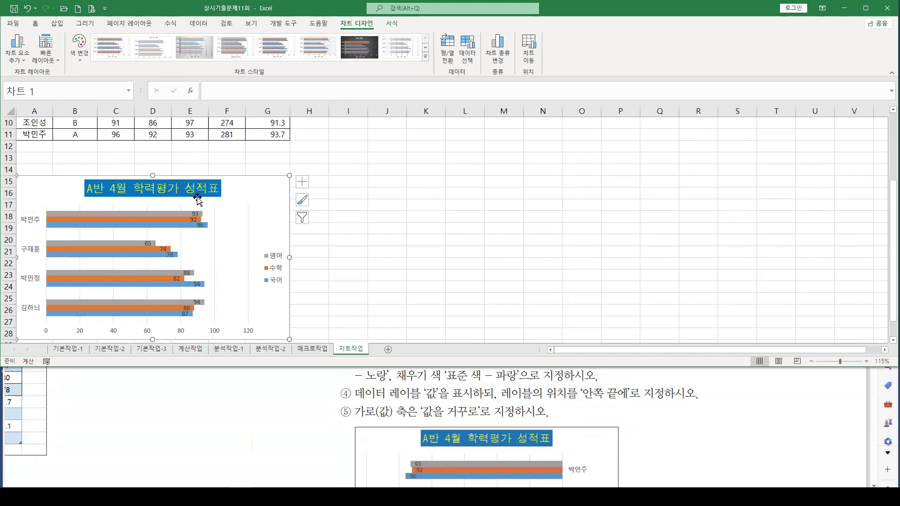
Set the chart's horizontal value axis to values in reverse order (값을 거꾸로), close the axis formatting and deselect the chart
left_click(113, 330)
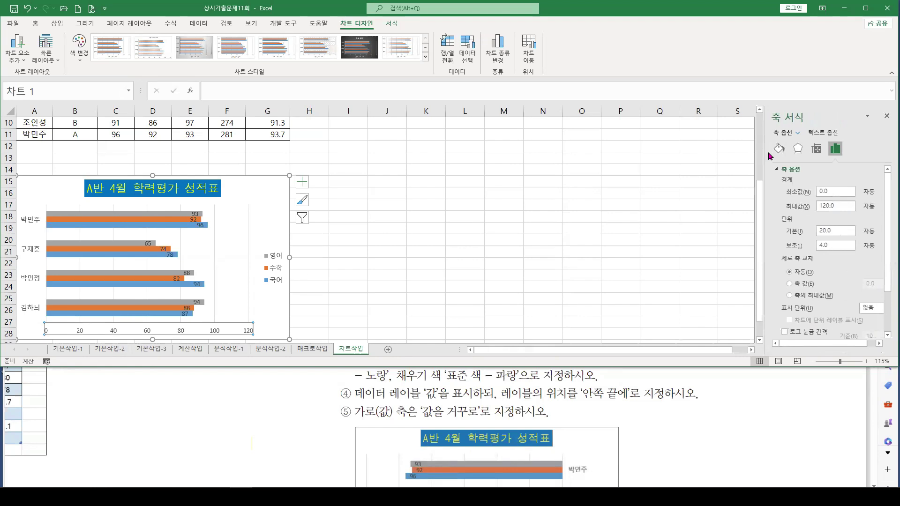
left_click_drag(764, 161, 725, 161)
scroll(829, 244, "down", 1)
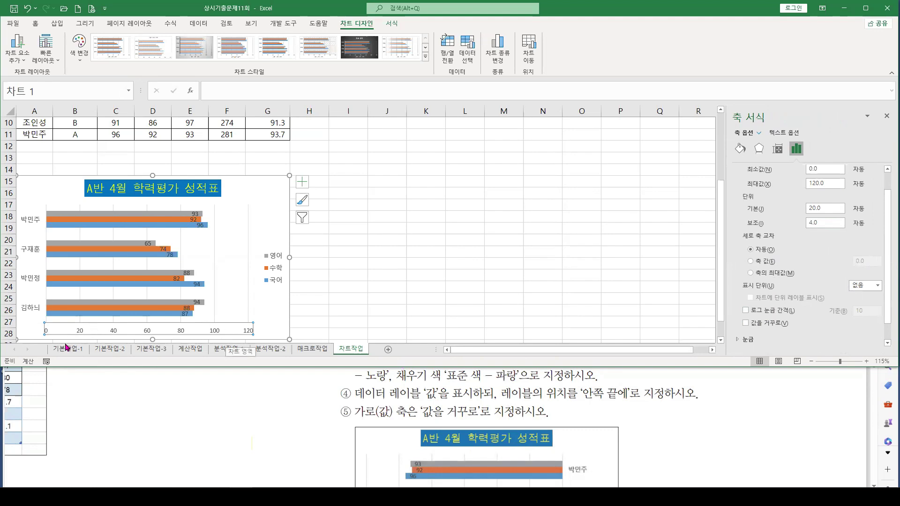
left_click(753, 323)
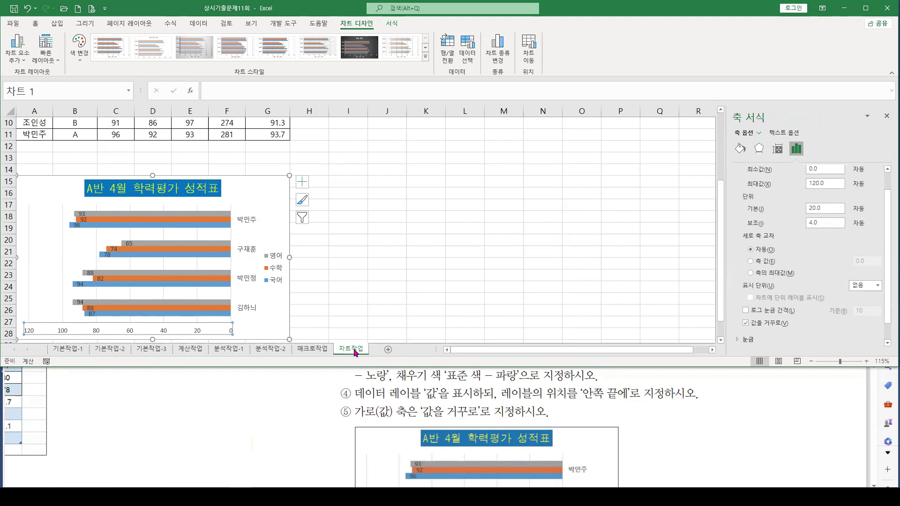
scroll(635, 445, "down", 3)
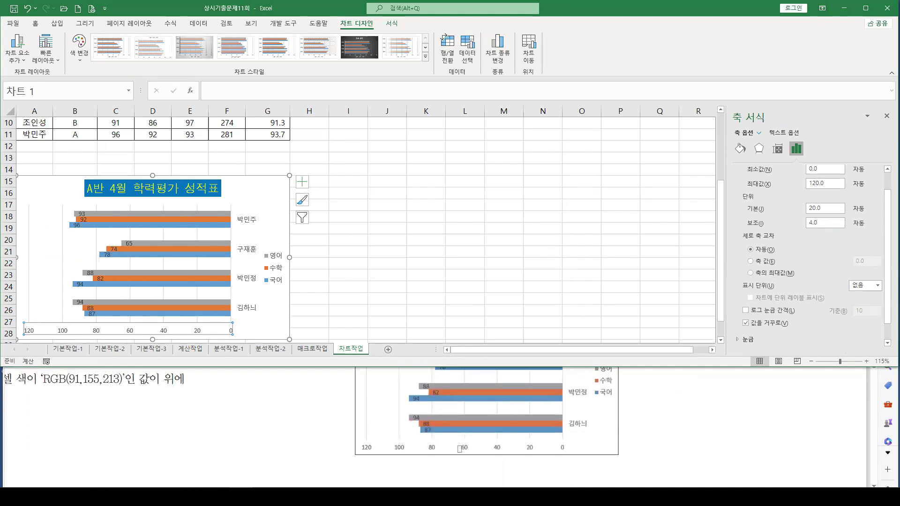
scroll(462, 445, "up", 3)
left_click(887, 116)
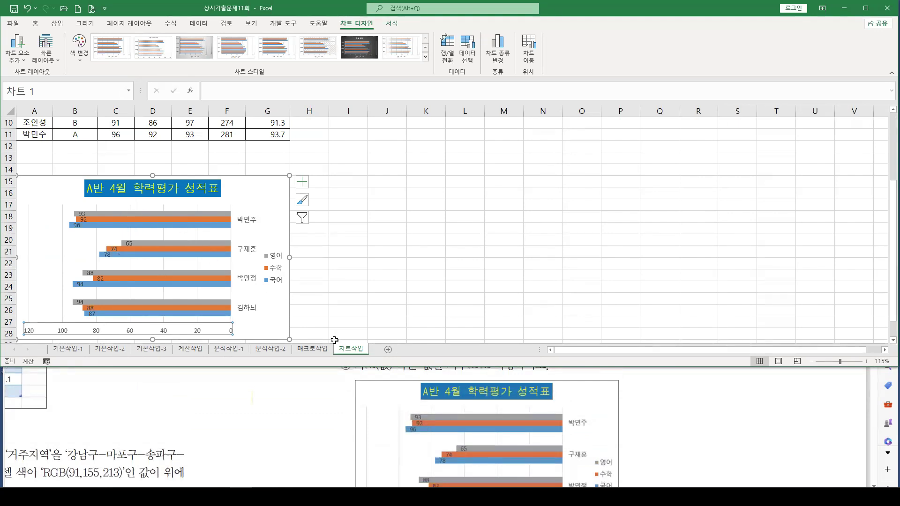
left_click(411, 220)
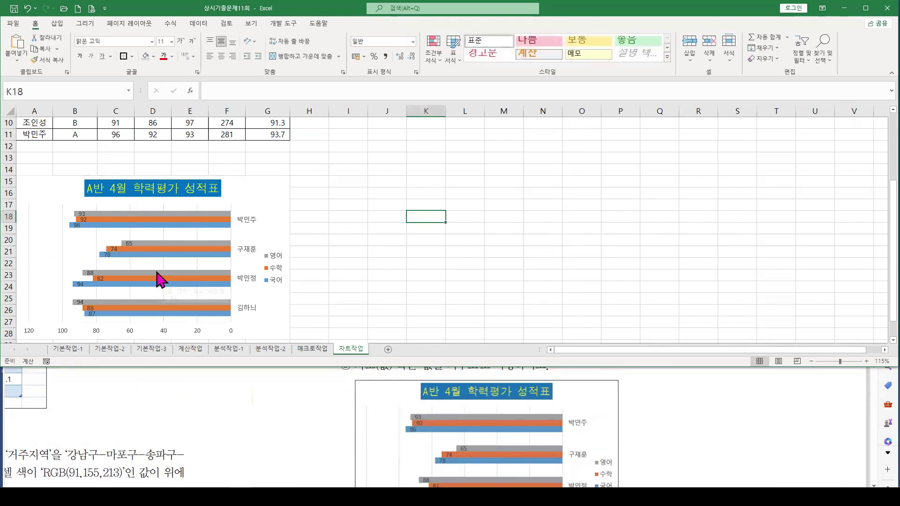
Check the 기본작업-2, 계산작업, 분석작업-1 and 기본작업-1 sheets, return to 차트작업 and save the workbook
left_click(104, 348)
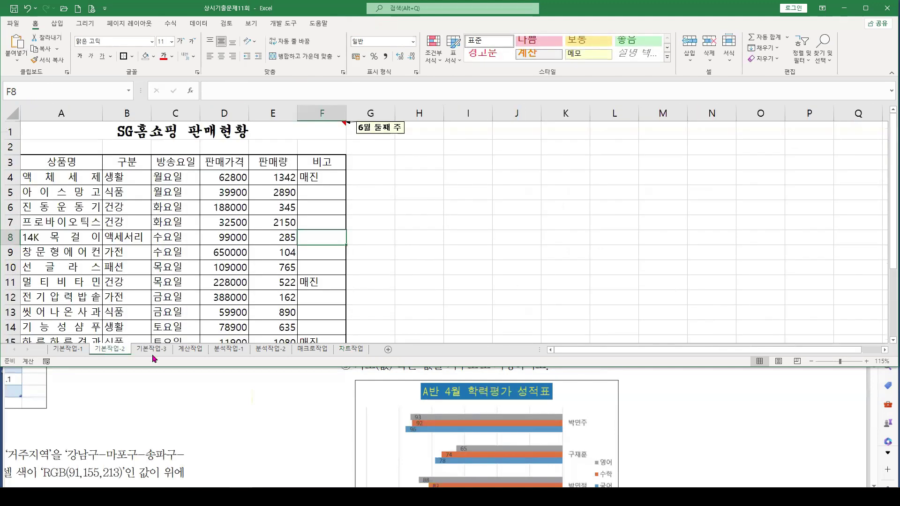
left_click(354, 349)
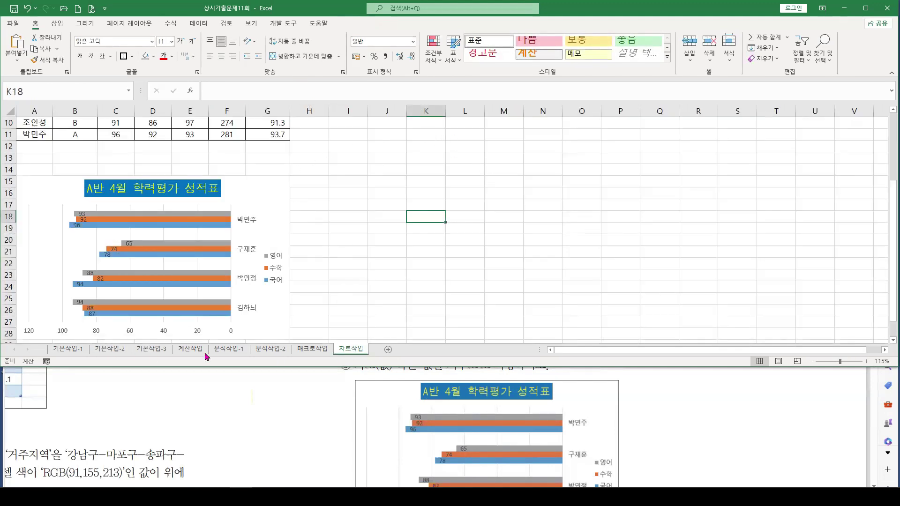
left_click(188, 349)
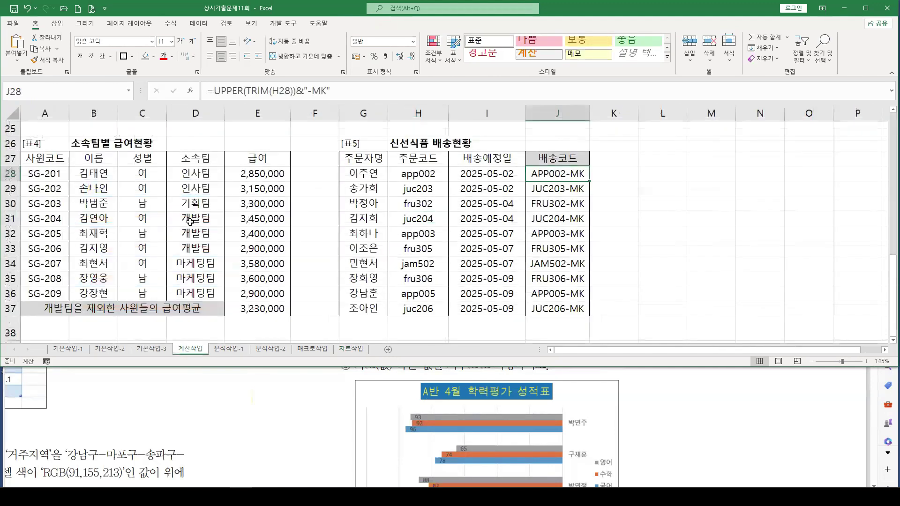
left_click(228, 349)
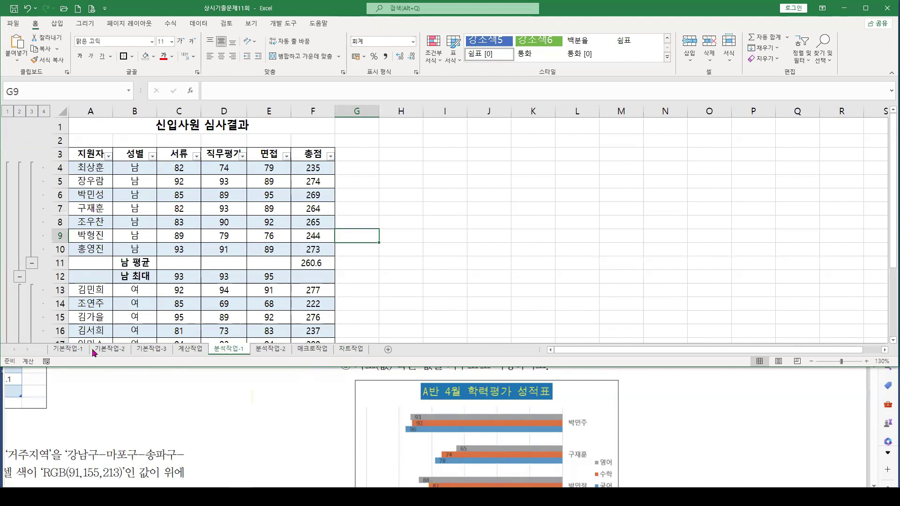
left_click(68, 349)
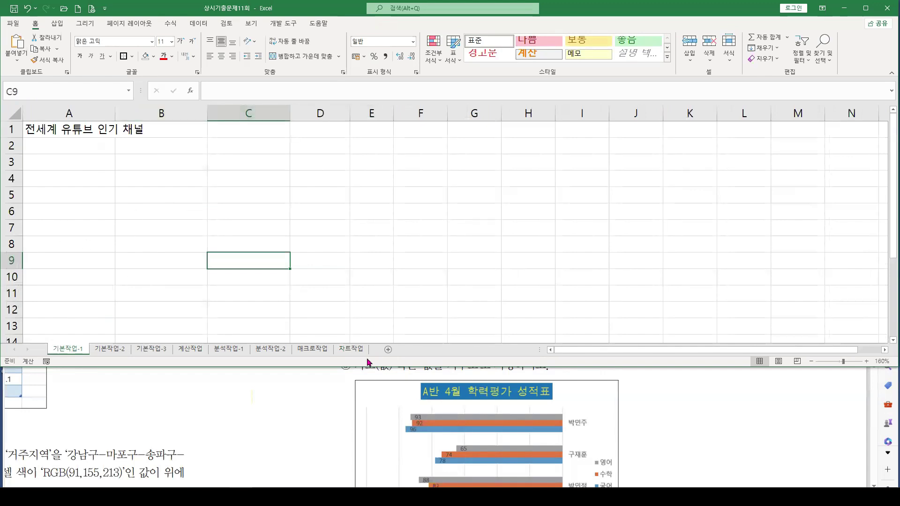
left_click(351, 349)
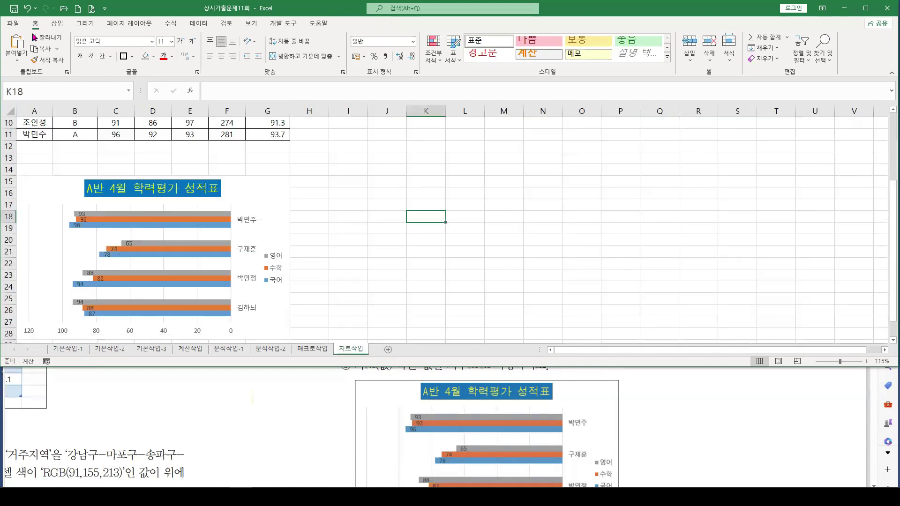
left_click(14, 8)
left_click(402, 205)
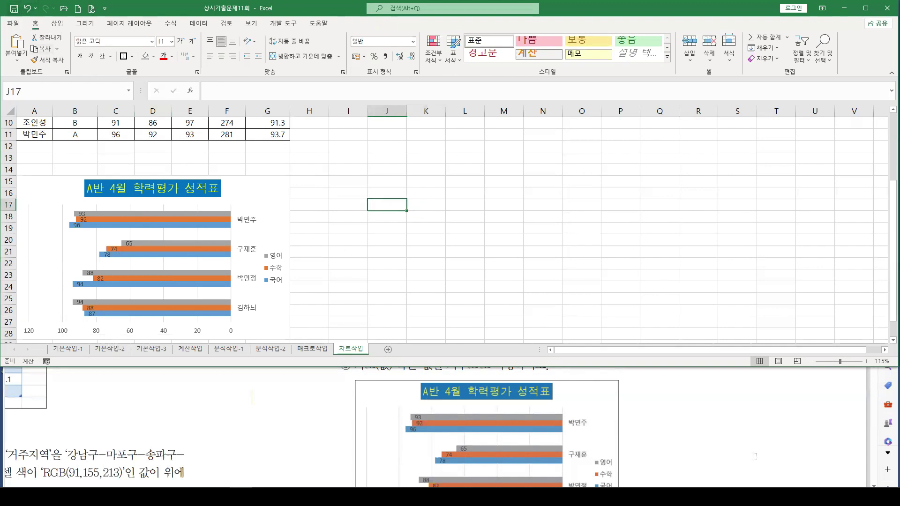